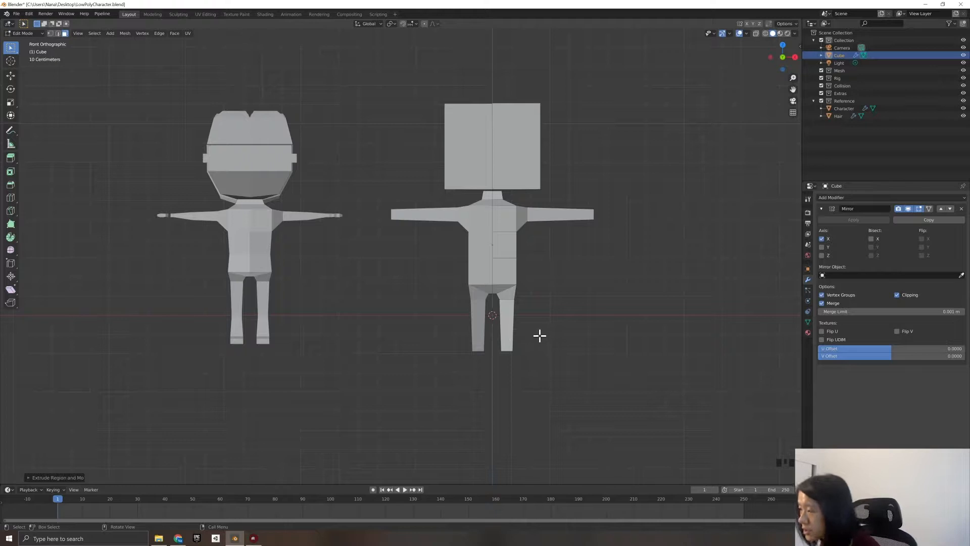
pyautogui.click(510, 168)
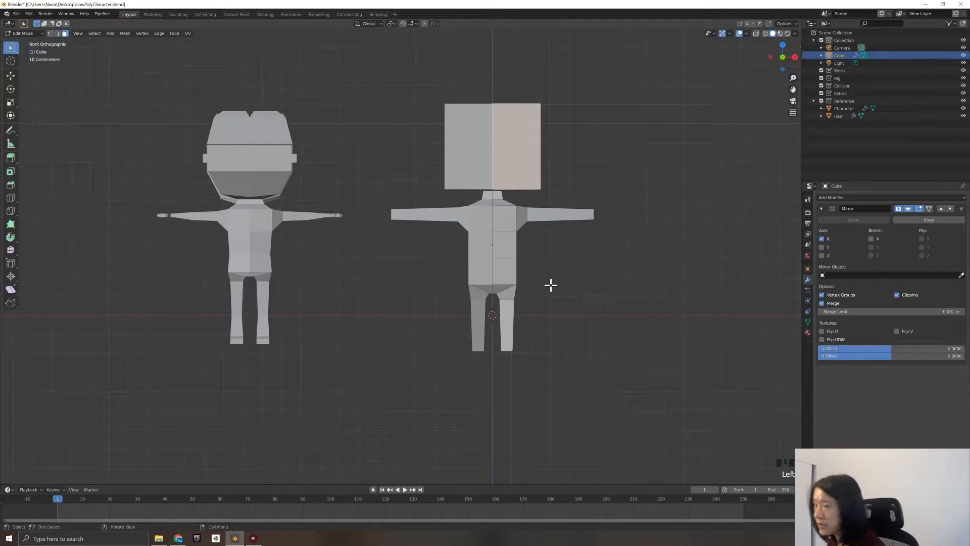
pyautogui.scroll(1, 547, 363)
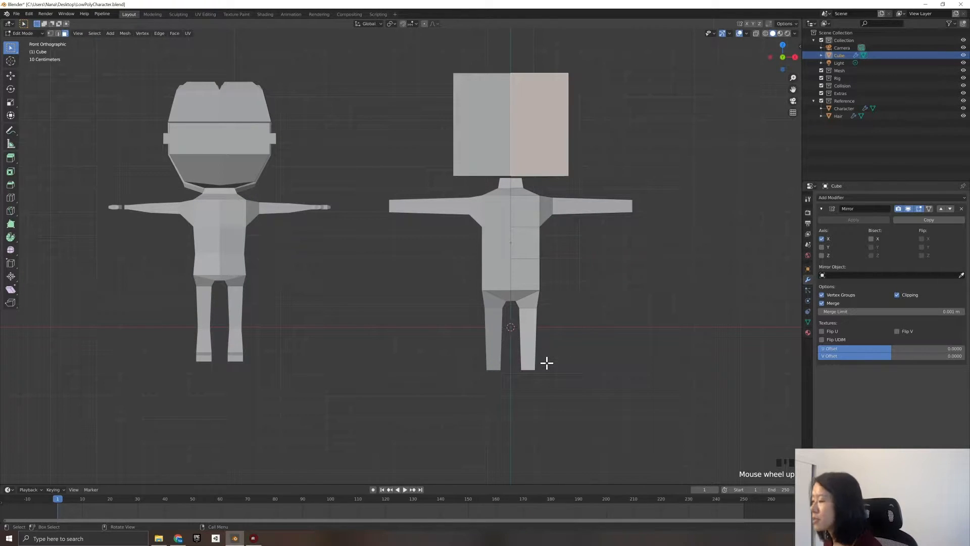
pyautogui.scroll(-1, 552, 347)
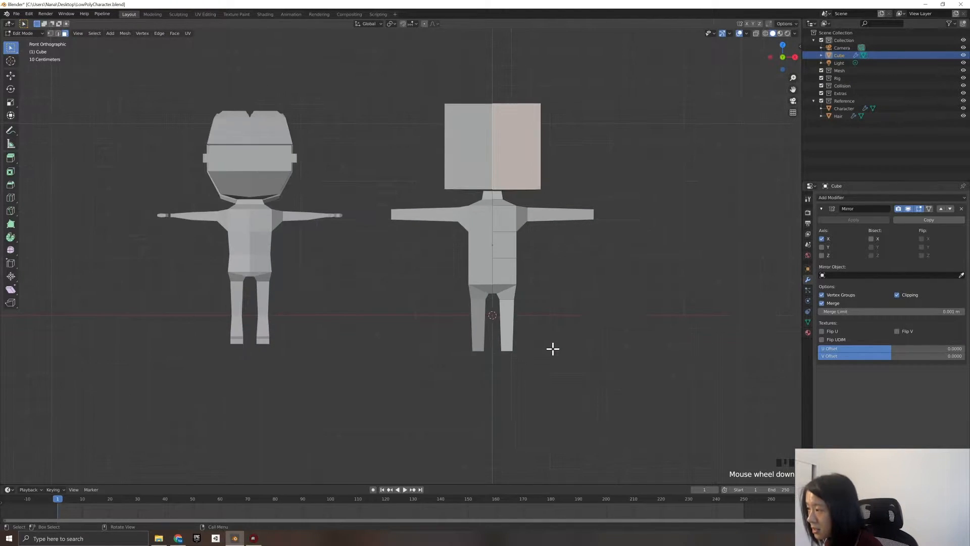
# Add a loop cut around the middle of the block character's leg.
pyautogui.click(513, 336)
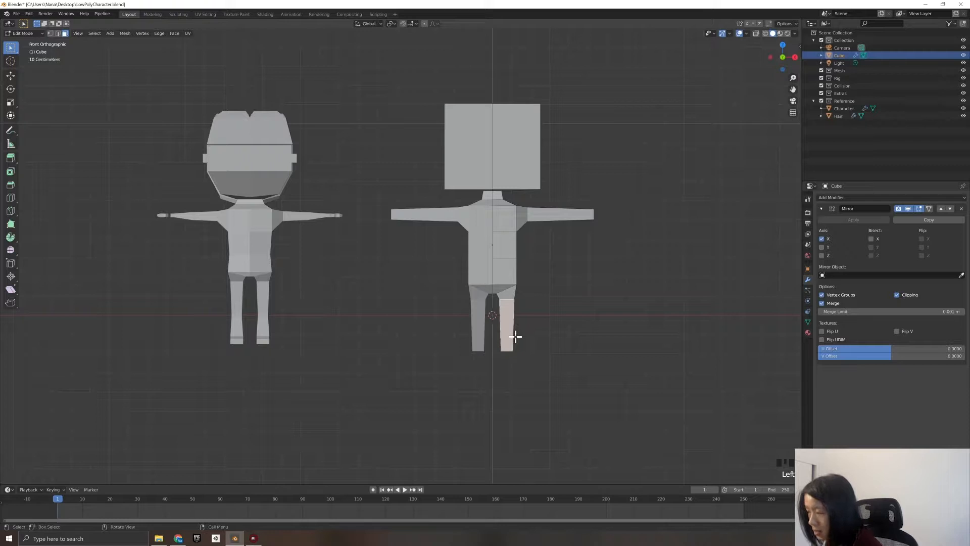
pyautogui.hotkey('ctrl', 'r')
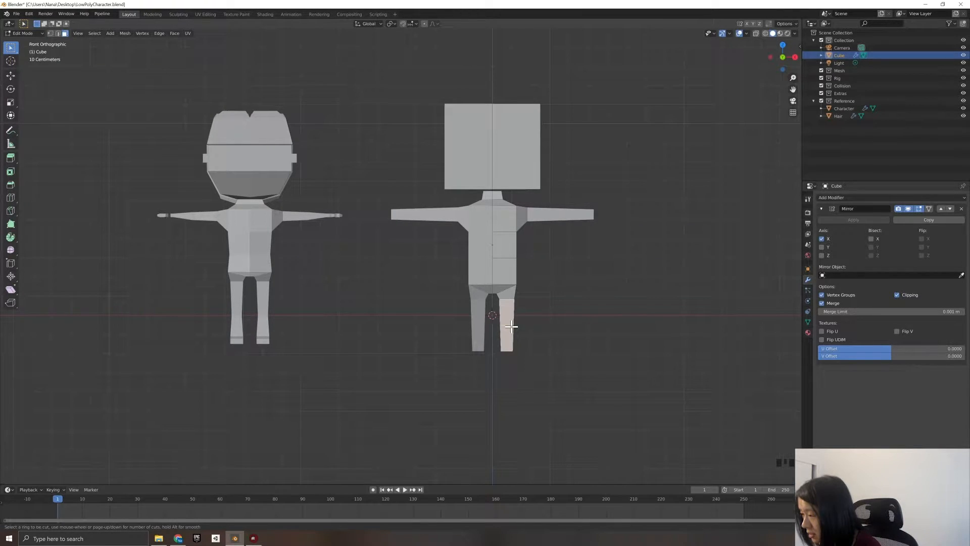
pyautogui.click(512, 327)
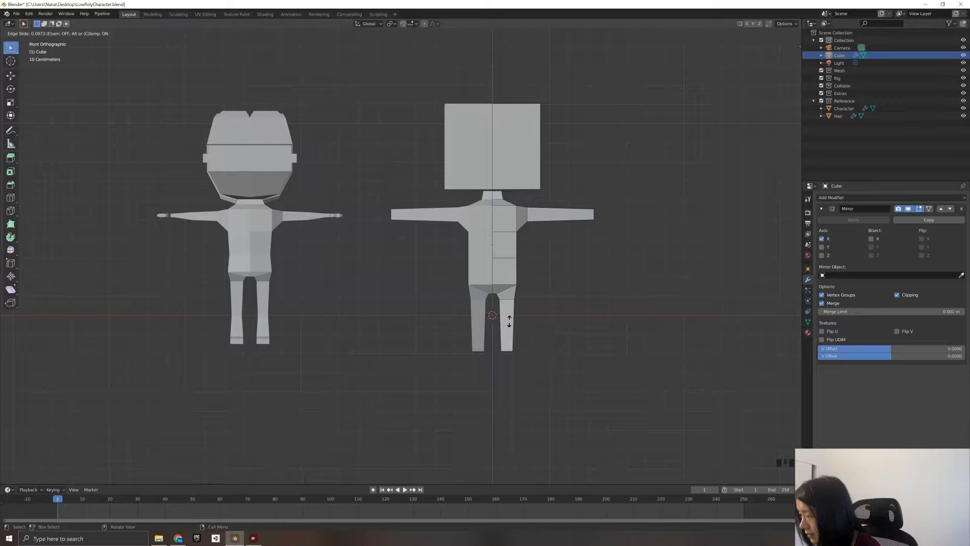
pyautogui.click(511, 323)
# Add a second loop cut just below the first one at the knee and scale it down slightly.
pyautogui.scroll(1, 513, 324)
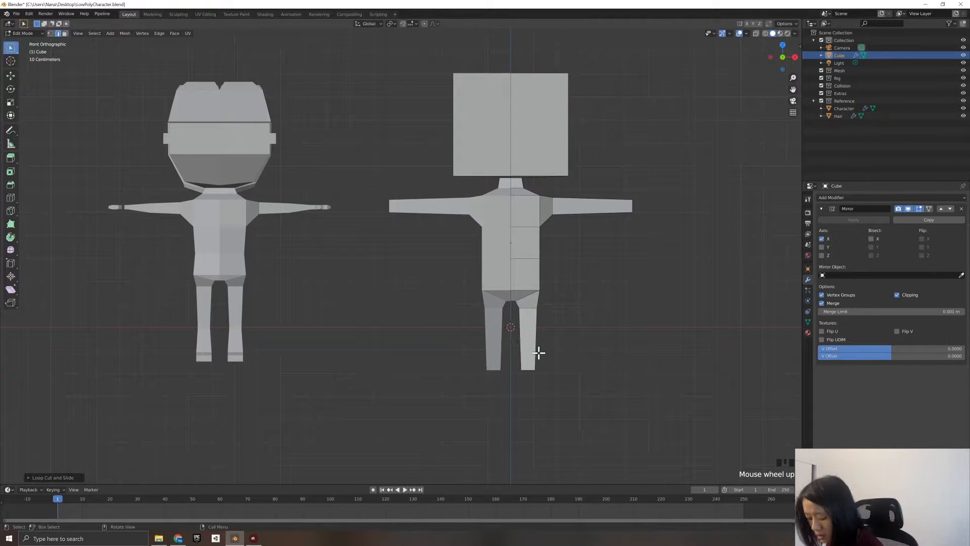
pyautogui.hotkey('ctrl', 'r')
pyautogui.click(534, 349)
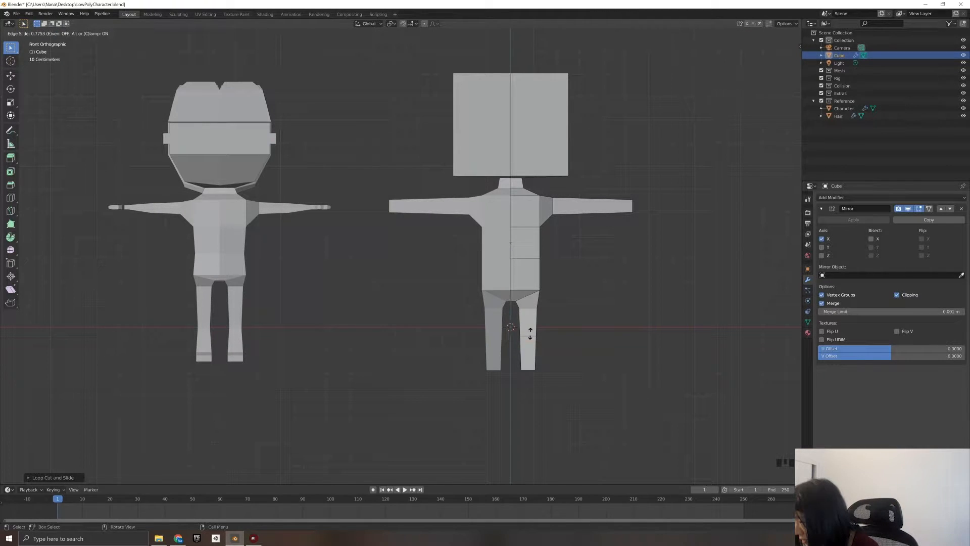
pyautogui.click(531, 334)
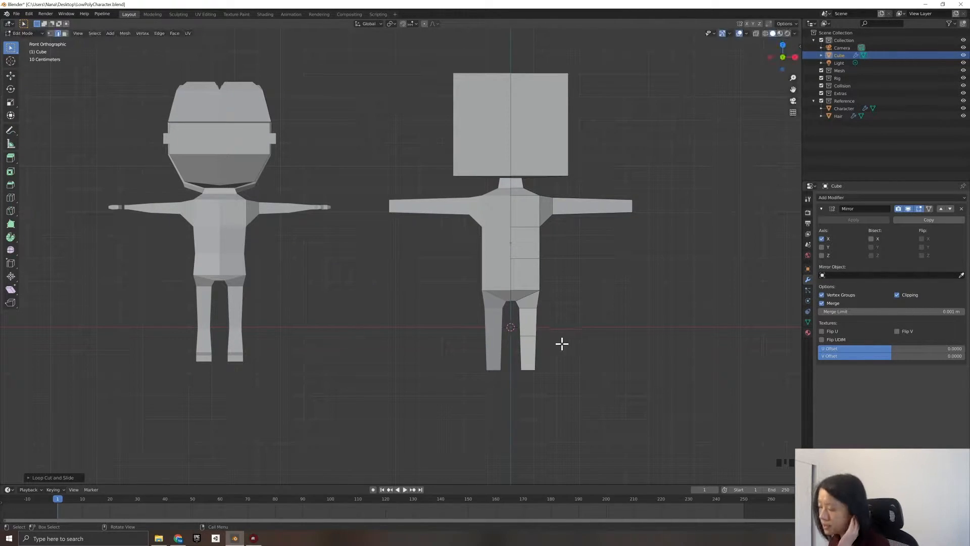
pyautogui.press('s')
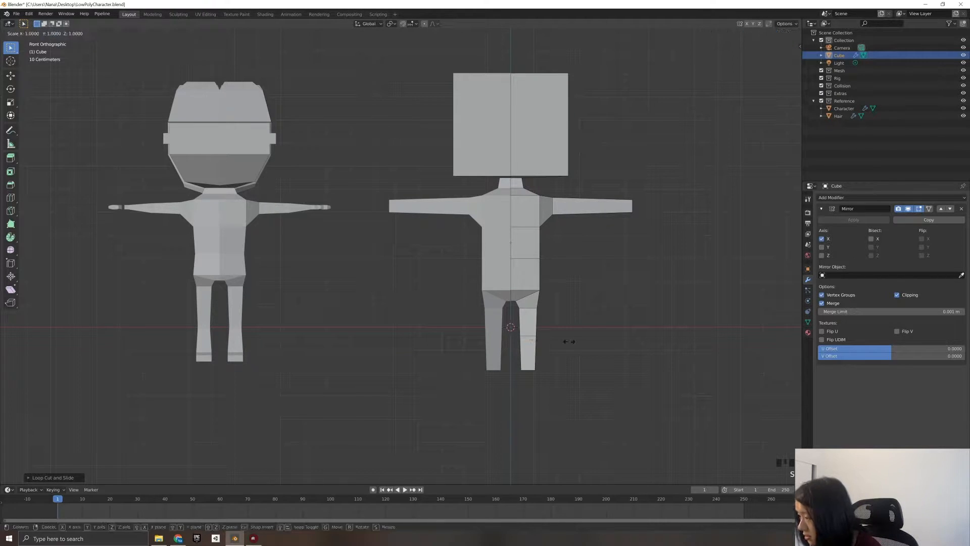
pyautogui.click(565, 341)
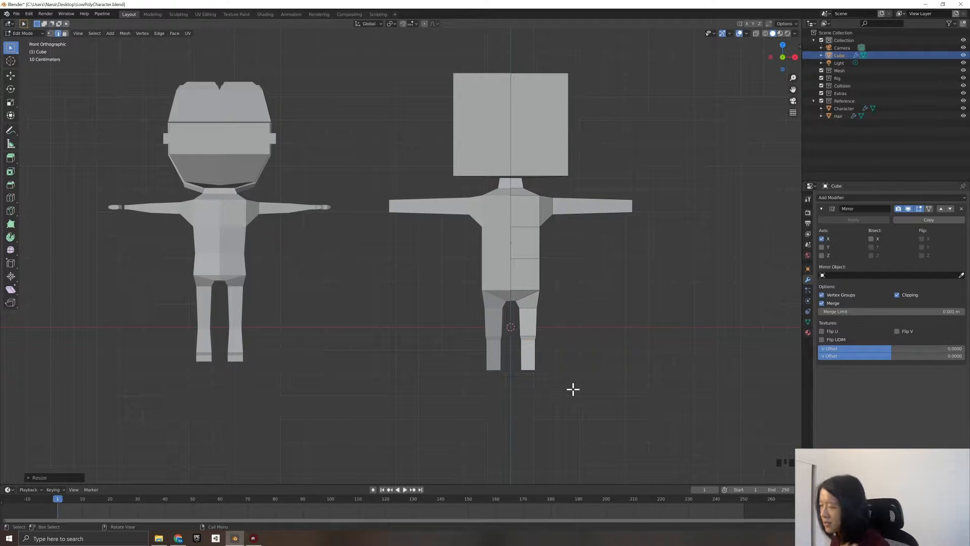
# Examine the legs from the front and from below, checking the face at the bottom of the leg and its corner vertices.
pyautogui.moveTo(573, 389)
pyautogui.mouseDown(button='middle')
pyautogui.moveTo(530, 374)
pyautogui.moveTo(568, 382)
pyautogui.moveTo(518, 384)
pyautogui.moveTo(556, 381)
pyautogui.mouseUp(button='middle')
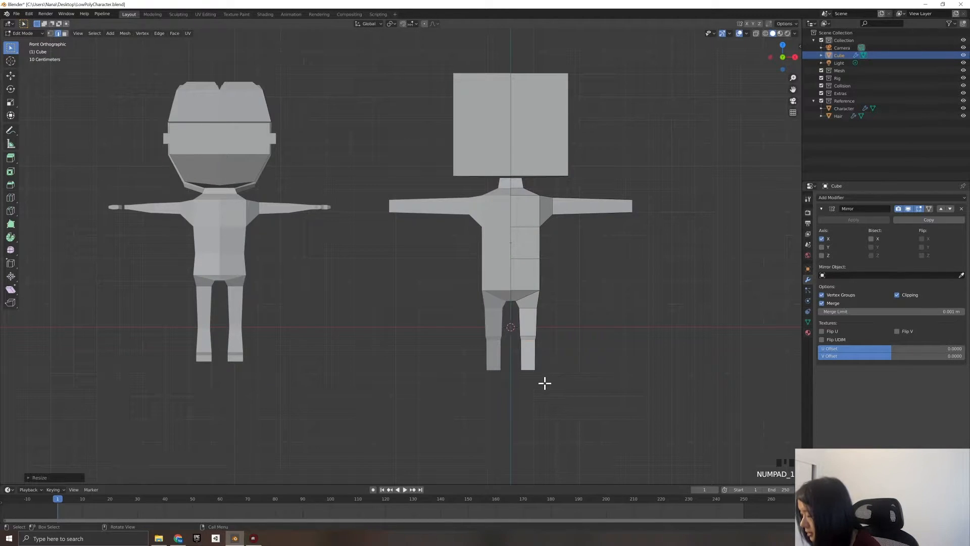
pyautogui.scroll(2, 545, 382)
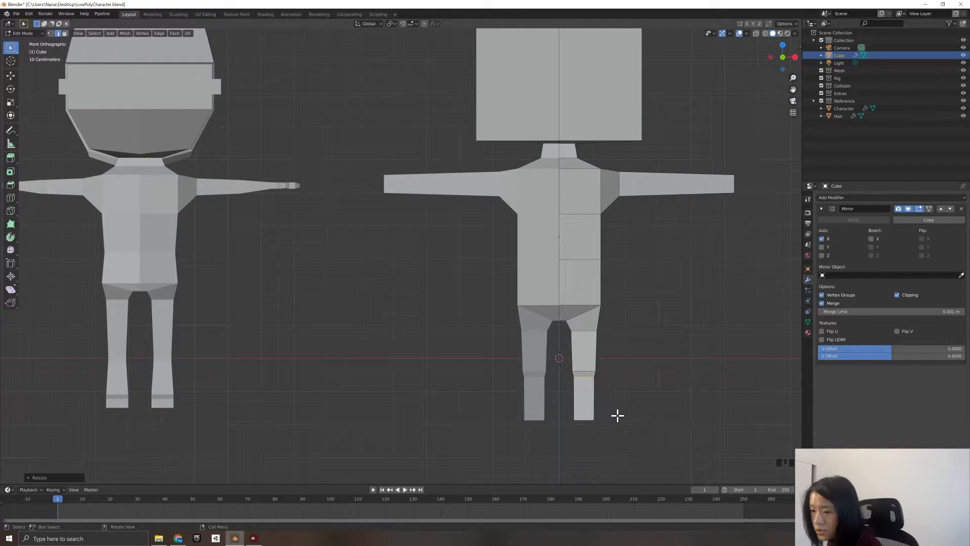
pyautogui.scroll(-2, 622, 424)
pyautogui.moveTo(621, 425)
pyautogui.mouseDown(button='middle')
pyautogui.moveTo(607, 422)
pyautogui.moveTo(614, 426)
pyautogui.mouseUp(button='middle')
pyautogui.press('KP_1')
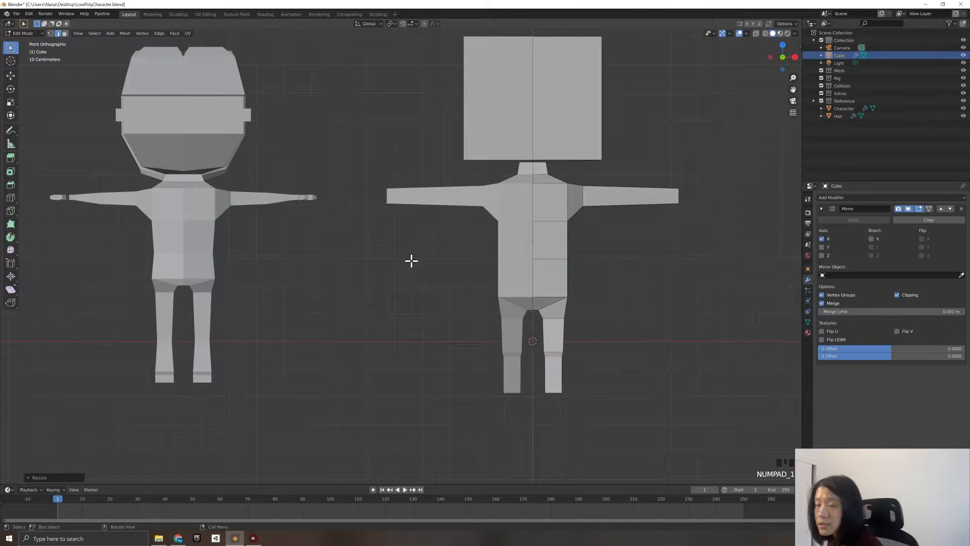
pyautogui.click(65, 34)
pyautogui.moveTo(513, 386); pyautogui.dragTo(505, 359, button='middle')
pyautogui.click(590, 334)
pyautogui.moveTo(619, 369); pyautogui.dragTo(610, 364, button='middle')
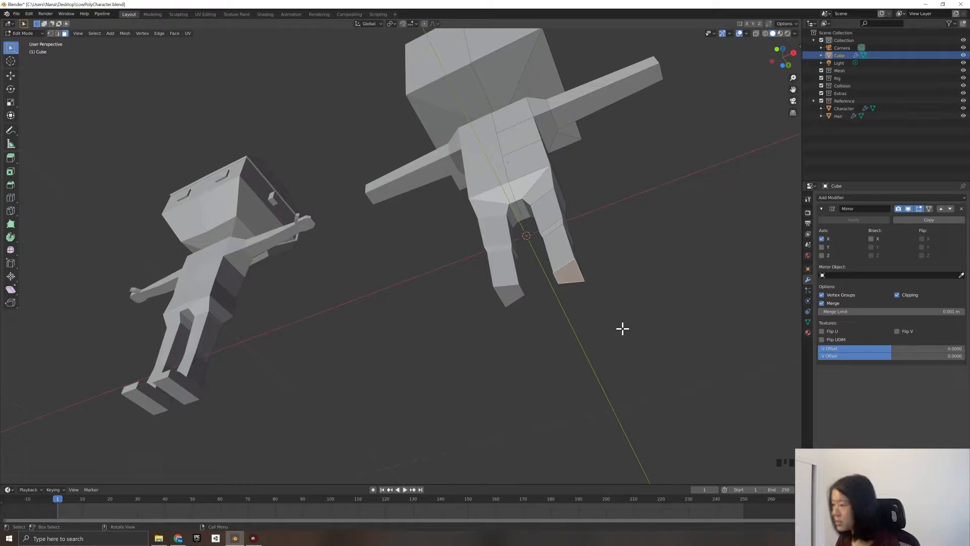
pyautogui.press('KP_1')
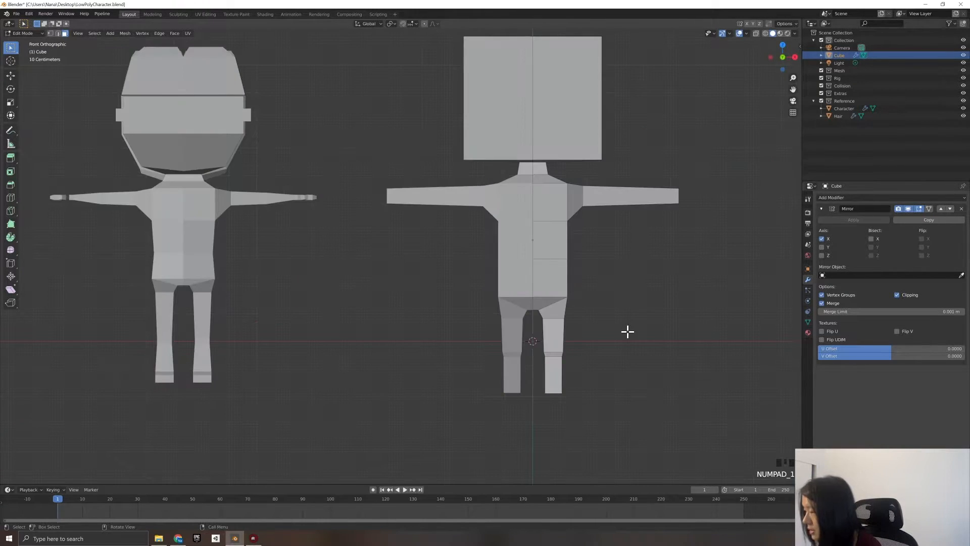
pyautogui.moveTo(576, 380); pyautogui.dragTo(585, 307, button='middle')
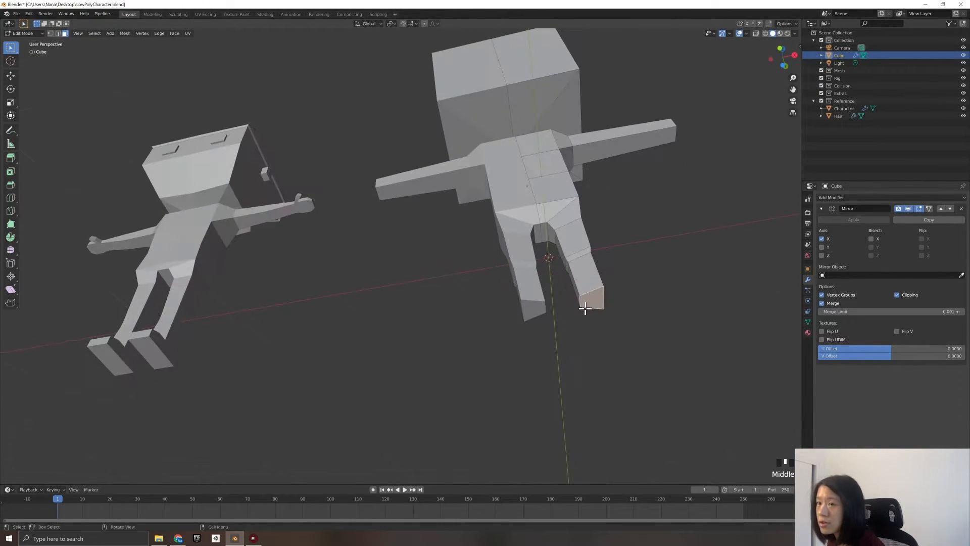
pyautogui.click(51, 33)
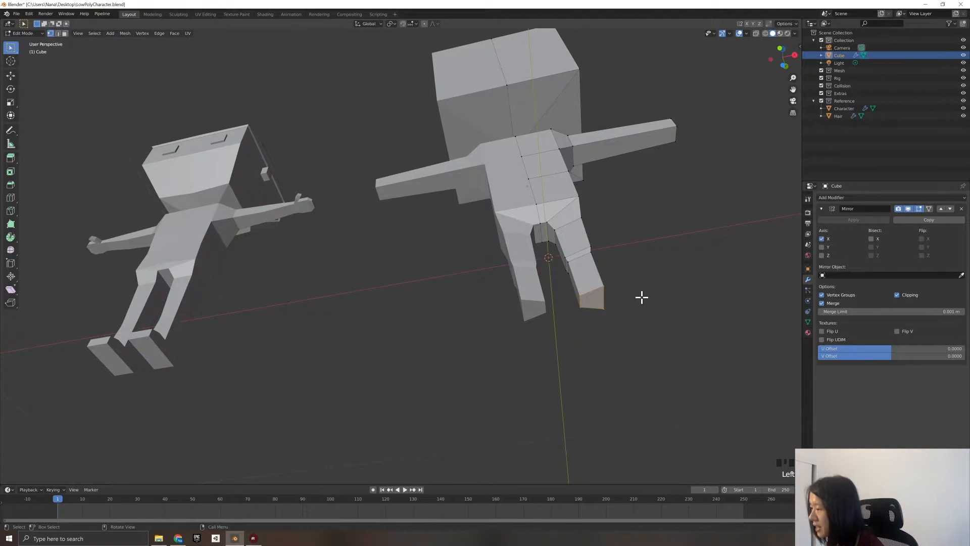
pyautogui.click(582, 298)
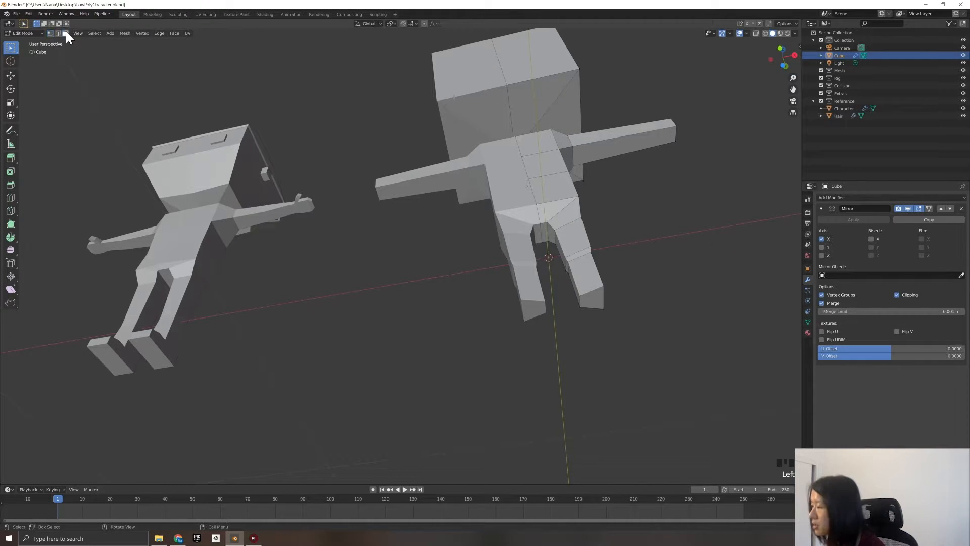
# Select the three front faces of the leg, including the knee strip, and flatten them by scaling along the Y axis.
pyautogui.press('KP_1')
pyautogui.moveTo(551, 346); pyautogui.dragTo(624, 386, button='middle')
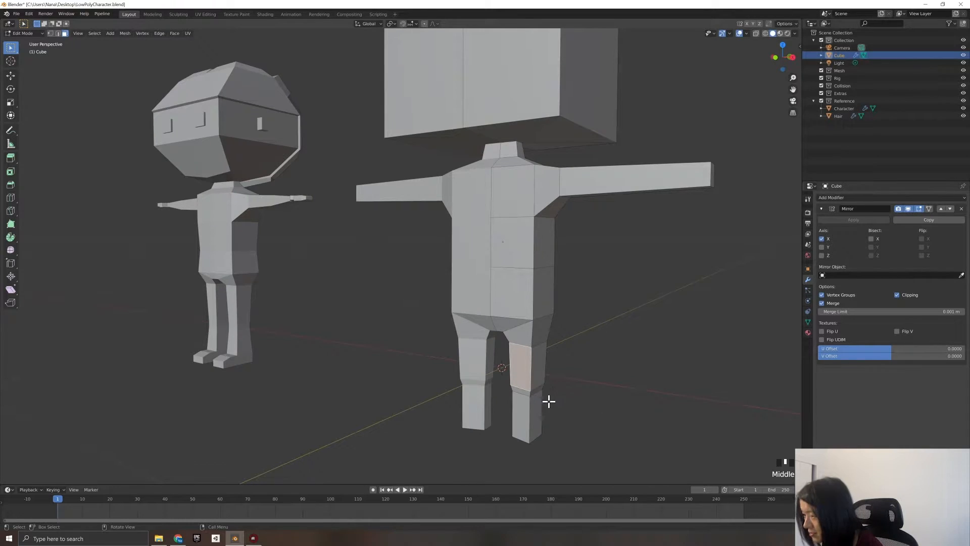
pyautogui.keyDown('shift'); pyautogui.click(522, 397); pyautogui.keyUp('shift')
pyautogui.keyDown('shift'); pyautogui.click(521, 409); pyautogui.keyUp('shift')
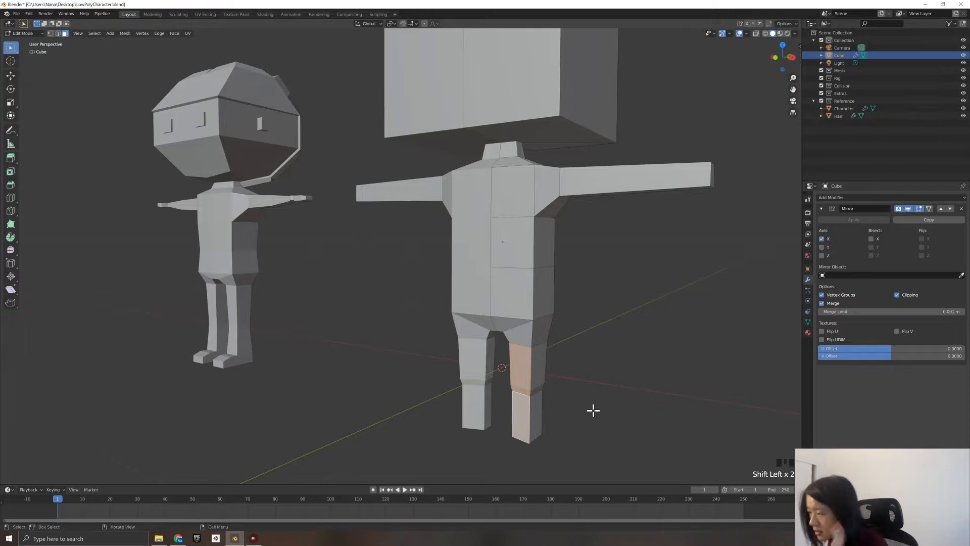
pyautogui.scroll(-3, 584, 422)
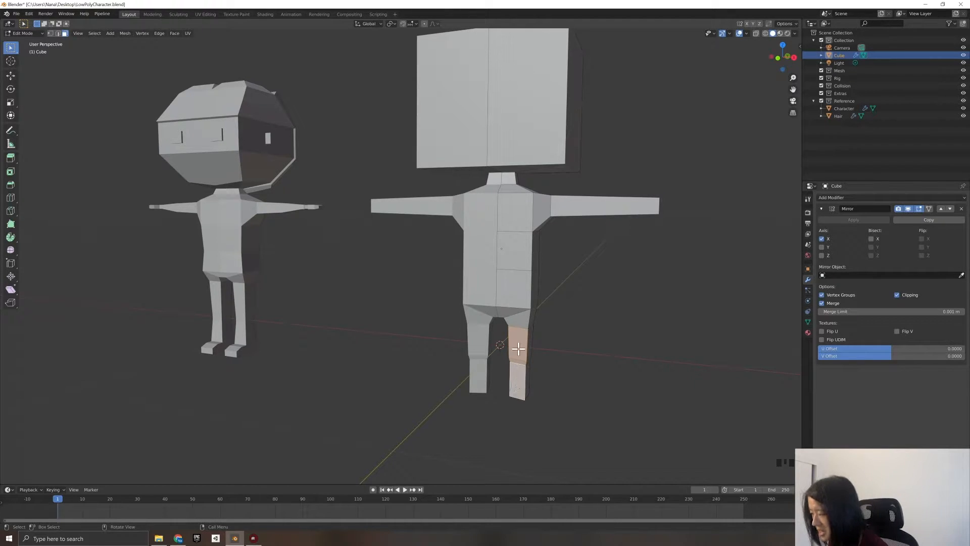
pyautogui.moveTo(547, 413); pyautogui.dragTo(551, 414, button='middle')
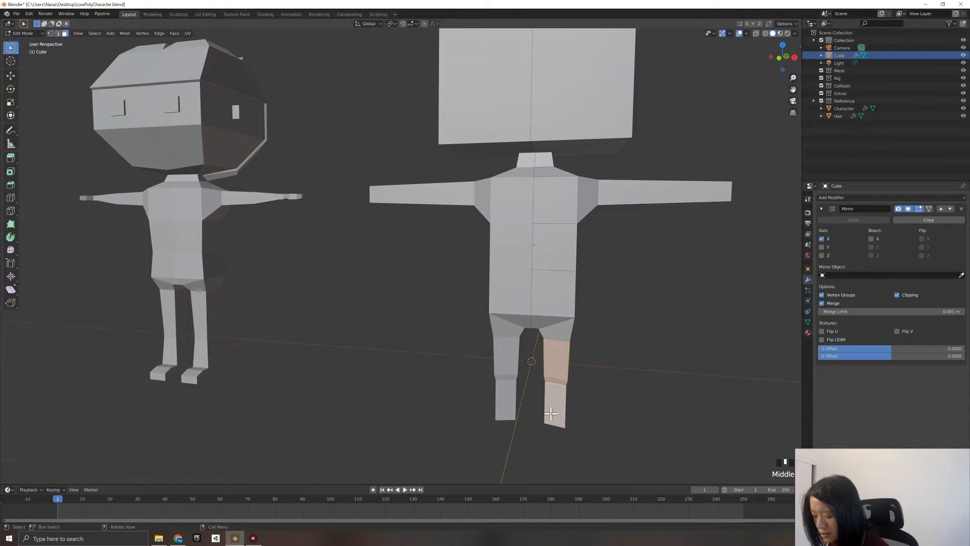
pyautogui.press('s')
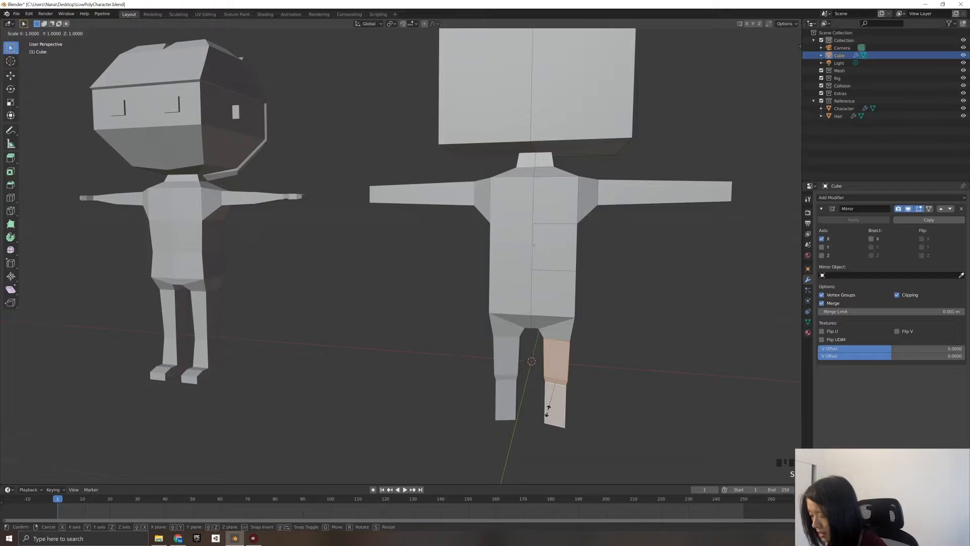
pyautogui.press('y')
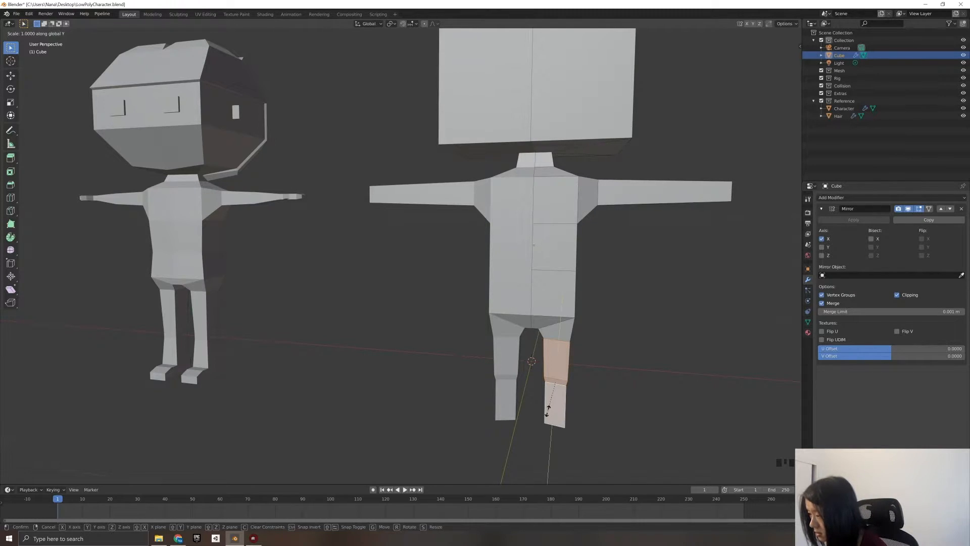
pyautogui.click(548, 409)
# Select the three back faces of the same leg and flatten them by scaling along the Y axis.
pyautogui.moveTo(594, 420); pyautogui.dragTo(509, 381, button='middle')
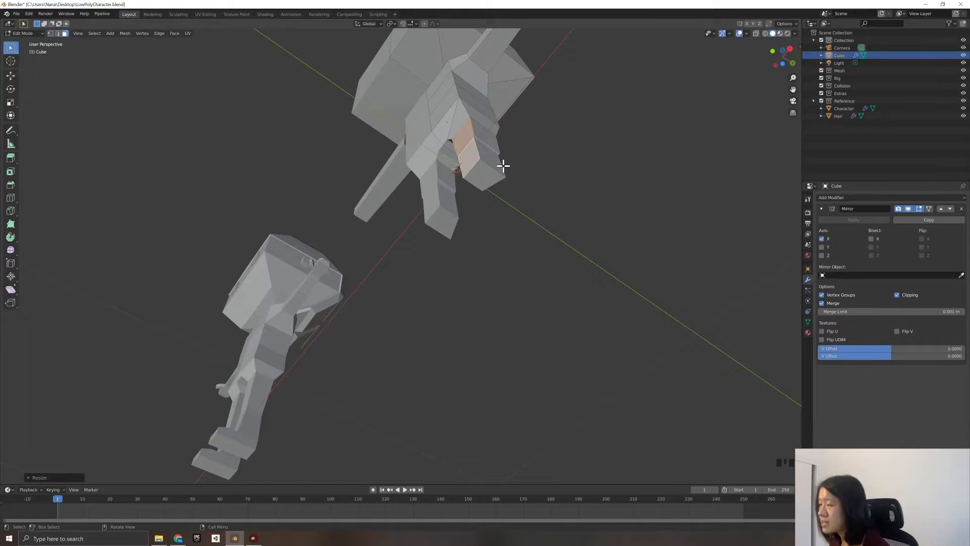
pyautogui.moveTo(492, 188); pyautogui.dragTo(429, 217, button='middle')
pyautogui.click(270, 277)
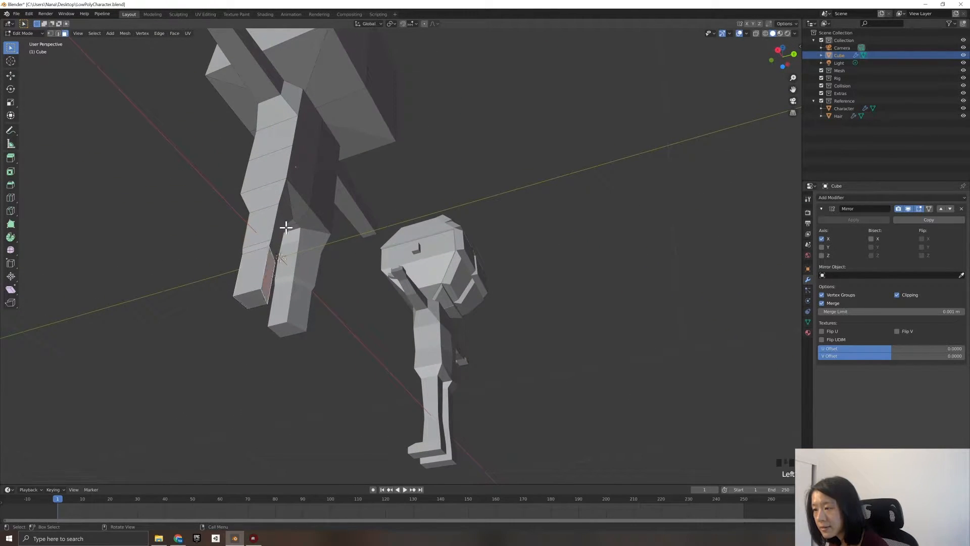
pyautogui.keyDown('shift'); pyautogui.click(276, 253); pyautogui.keyUp('shift')
pyautogui.keyDown('shift'); pyautogui.click(279, 238); pyautogui.keyUp('shift')
pyautogui.moveTo(218, 230); pyautogui.dragTo(190, 248, button='middle')
pyautogui.press('s')
pyautogui.press('y')
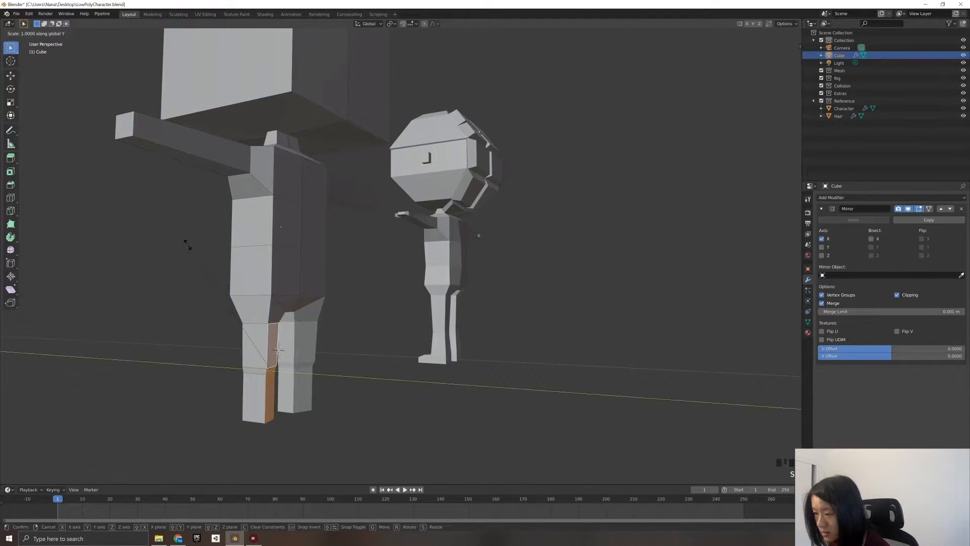
pyautogui.click(191, 245)
# Extrude the bottom face of the leg a short distance downward to form the base of the foot.
pyautogui.moveTo(193, 249); pyautogui.dragTo(555, 350, button='middle')
pyautogui.click(551, 328)
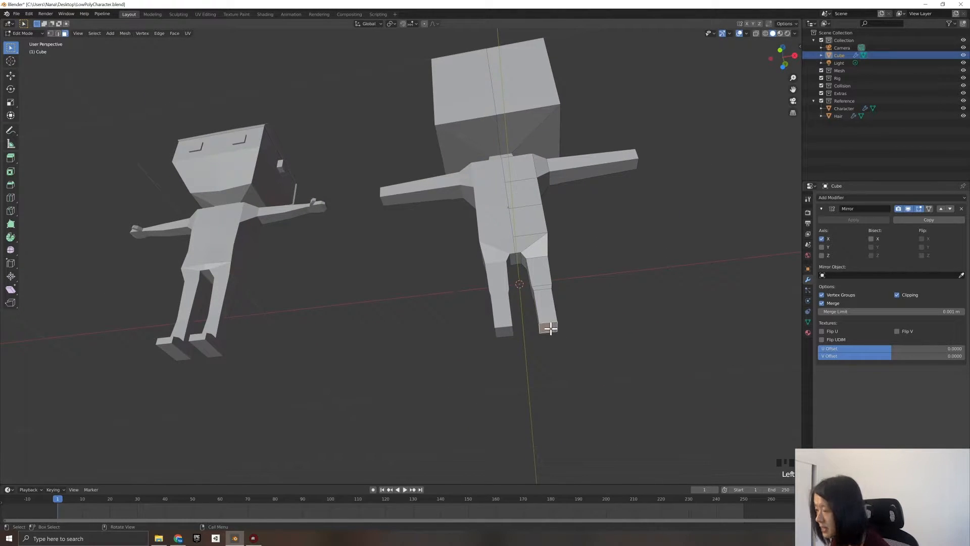
pyautogui.press('KP_1')
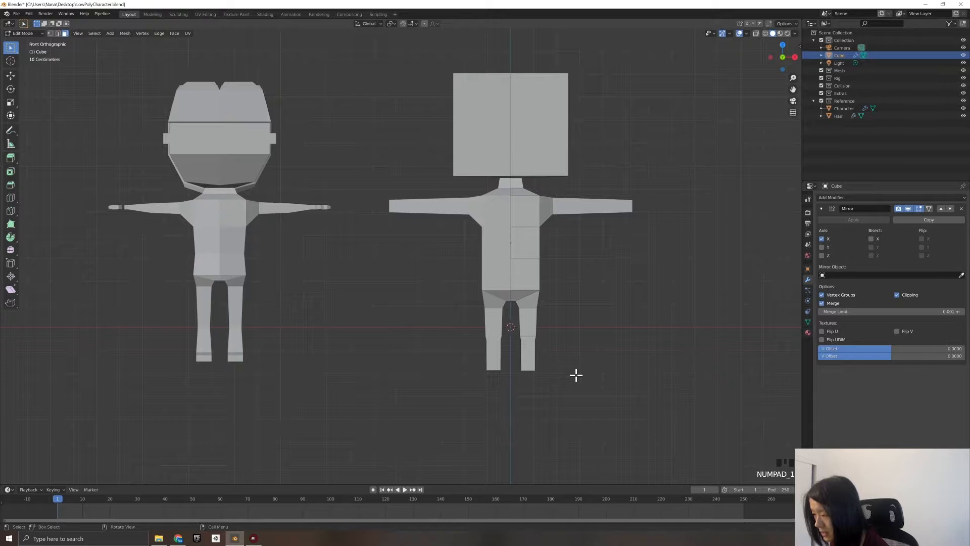
pyautogui.press('e')
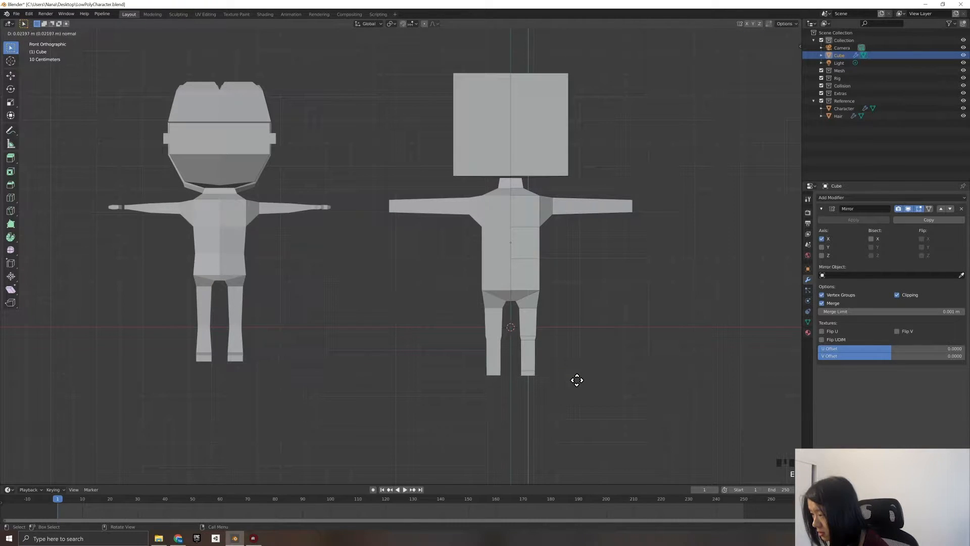
pyautogui.click(579, 385)
# Extrude the front face of the foot base forward about 0.05 m, and extrude it forward once more to form the toe section.
pyautogui.moveTo(579, 385); pyautogui.dragTo(551, 404, button='middle')
pyautogui.press('KP_3')
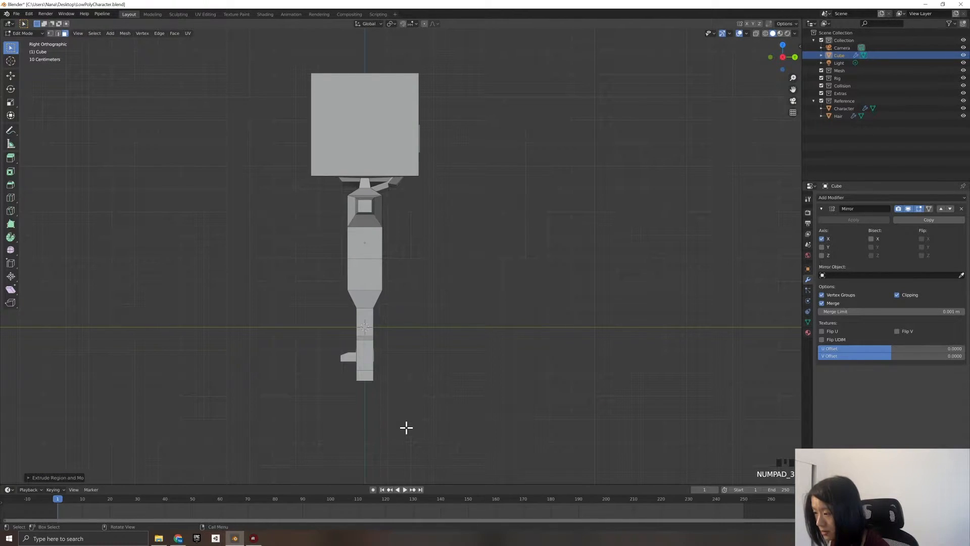
pyautogui.moveTo(407, 401); pyautogui.dragTo(426, 401, button='middle')
pyautogui.press('KP_1')
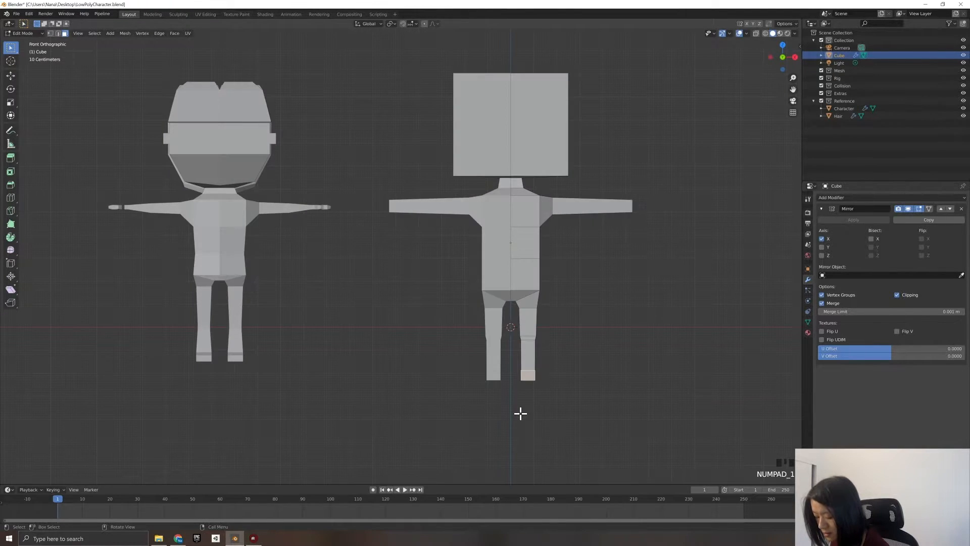
pyautogui.press('KP_3')
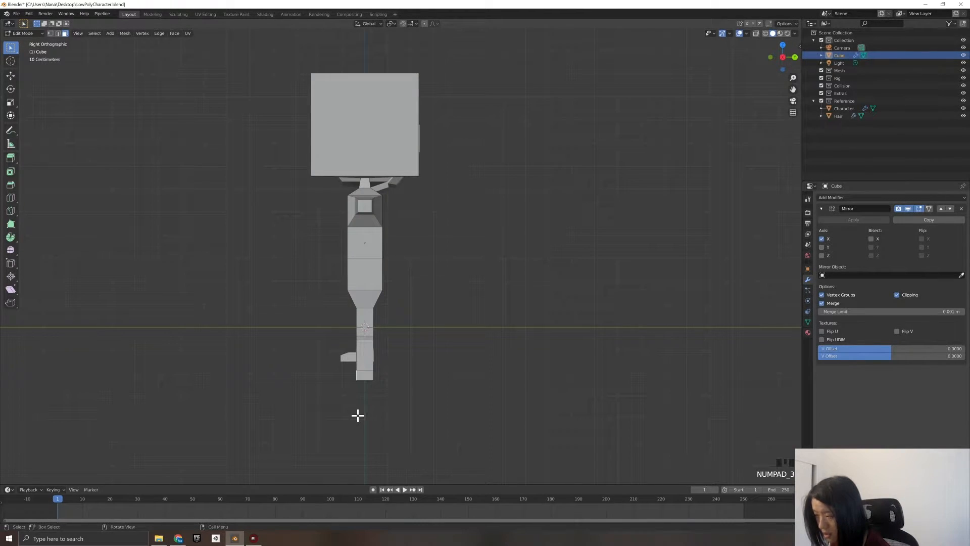
pyautogui.press('e')
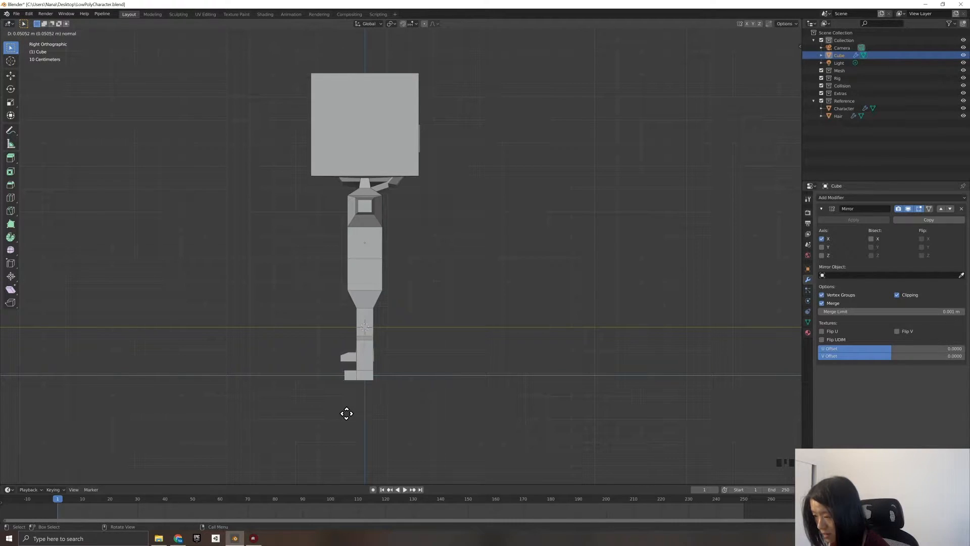
pyautogui.click(347, 413)
pyautogui.press('e')
pyautogui.click(337, 414)
# Select the top front edge of the toe and move it down about 0.02 m along Z to slope the toe.
pyautogui.click(55, 33)
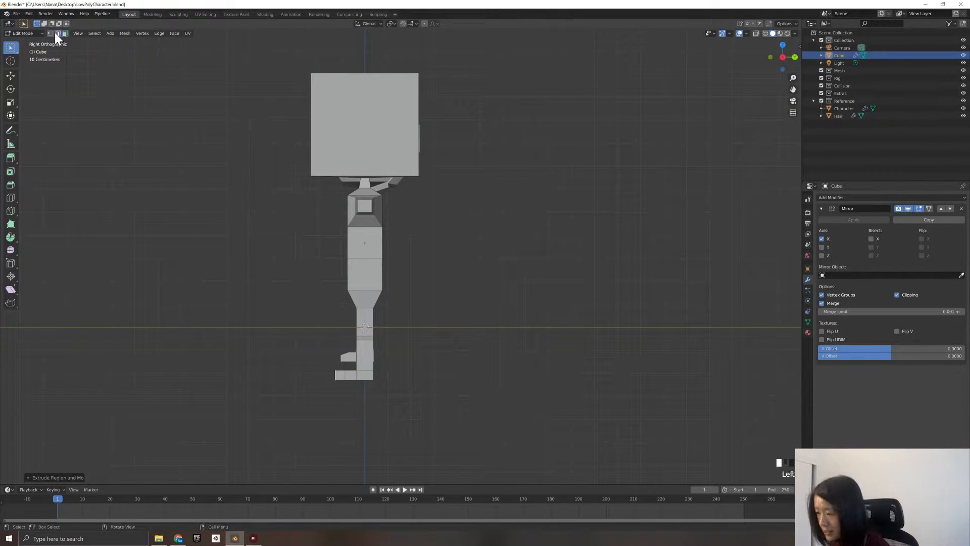
pyautogui.moveTo(245, 364); pyautogui.dragTo(354, 438, button='middle')
pyautogui.click(398, 422)
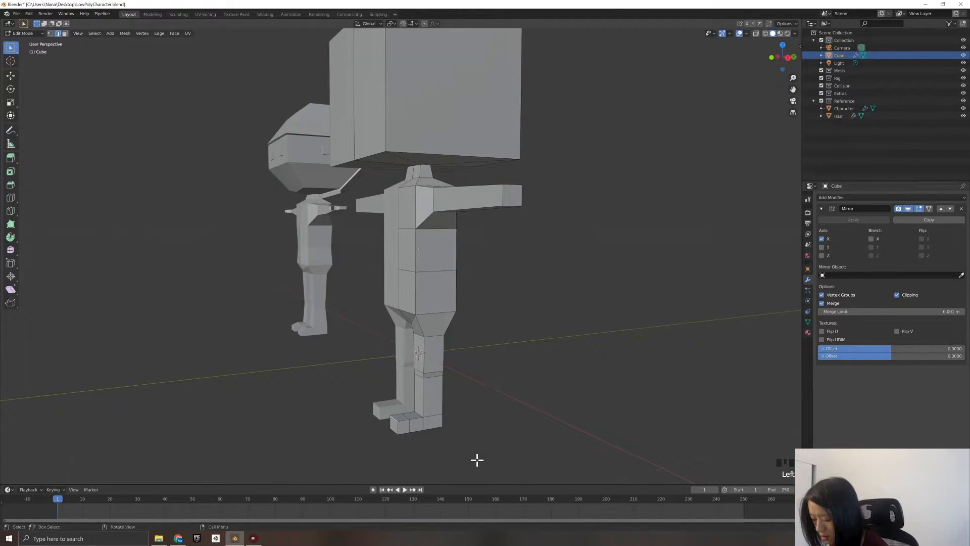
pyautogui.press('g')
pyautogui.press('z')
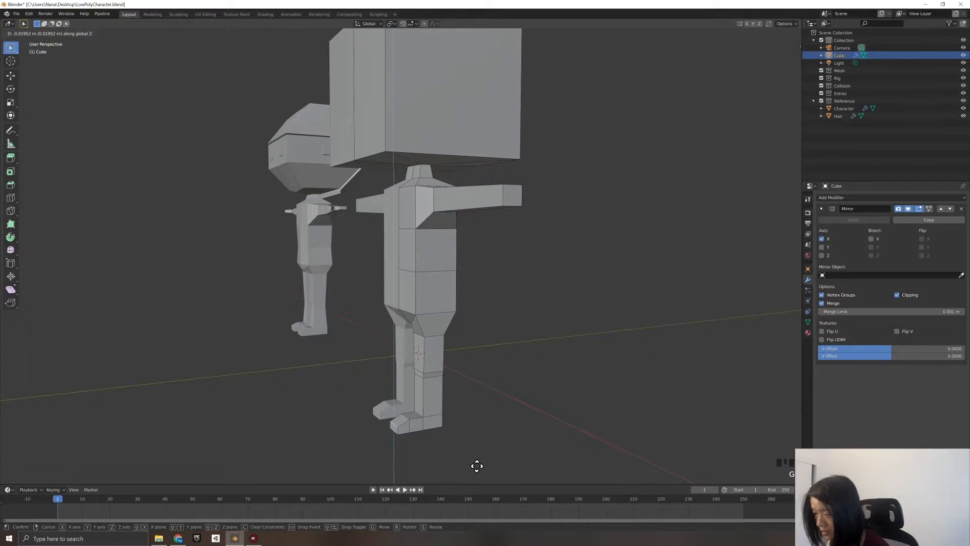
pyautogui.click(477, 465)
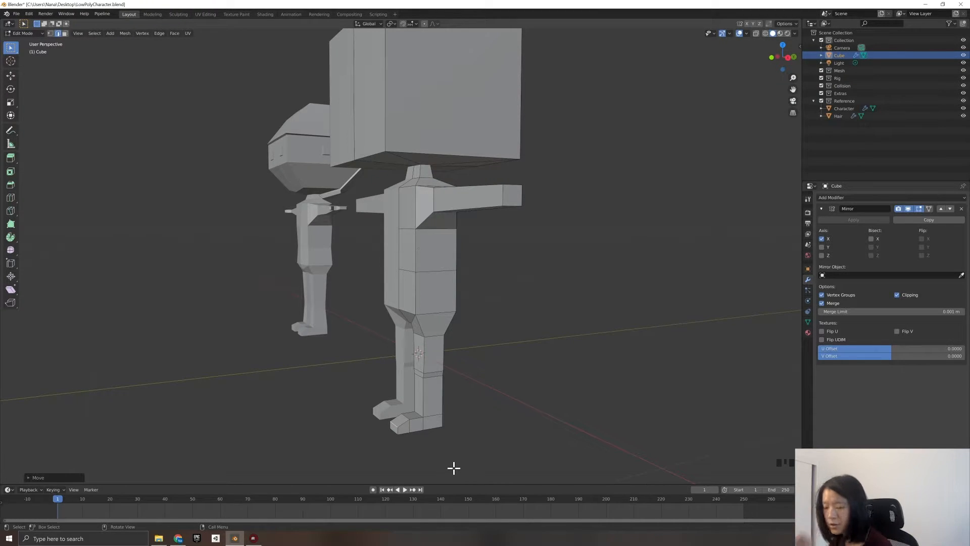
# Try to move an edge on top of the foot along Z in side view, and undo the move.
pyautogui.moveTo(454, 468); pyautogui.dragTo(428, 455, button='middle')
pyautogui.press('KP_1')
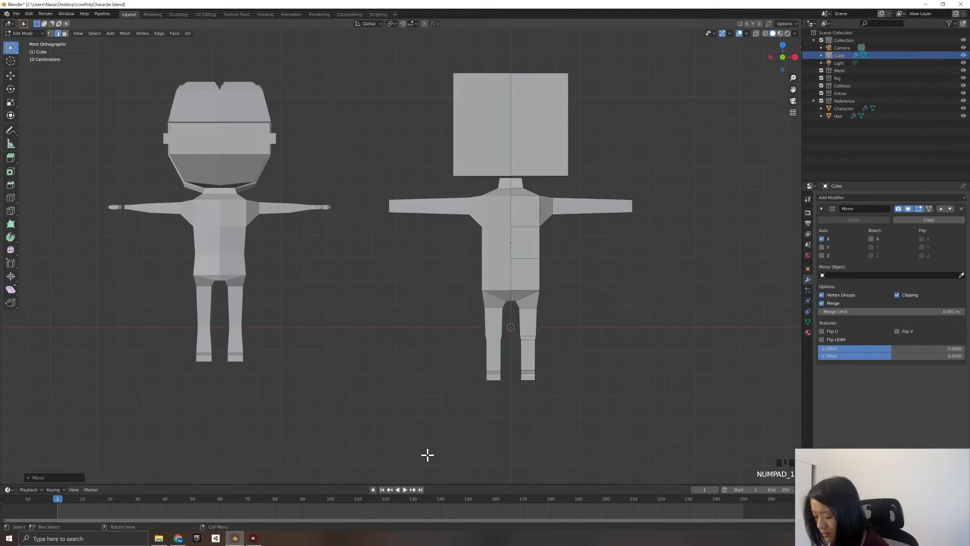
pyautogui.press('KP_3')
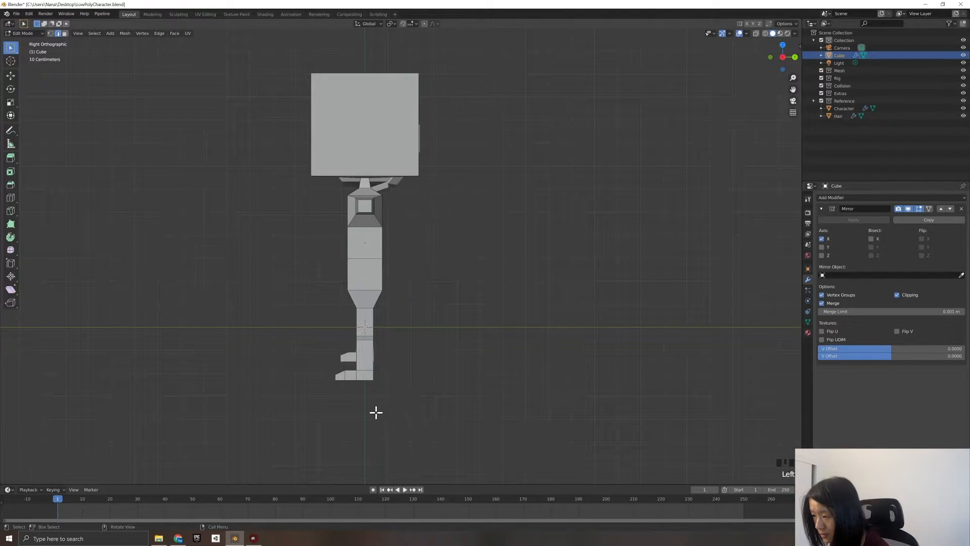
pyautogui.moveTo(353, 392); pyautogui.dragTo(340, 405, button='middle')
pyautogui.click(336, 404)
pyautogui.press('KP_1')
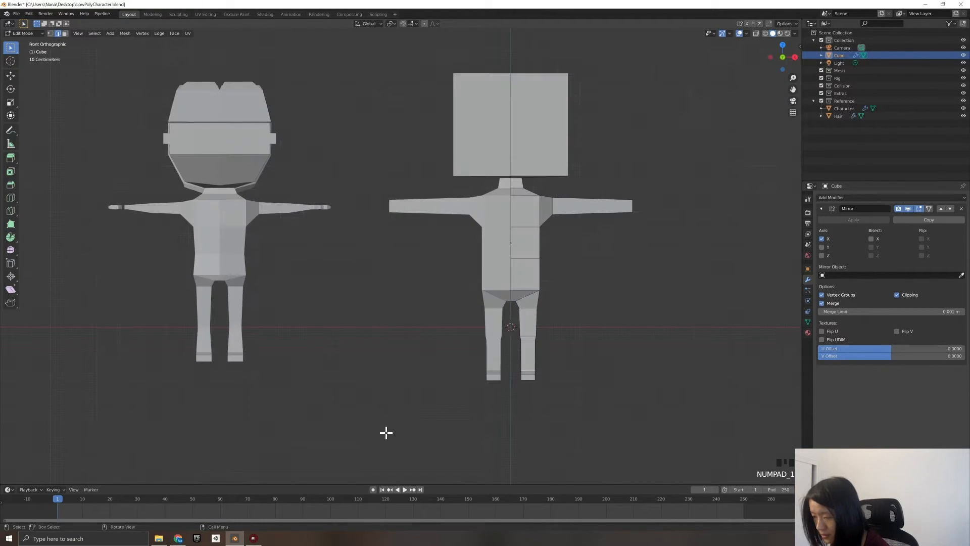
pyautogui.press('KP_3')
pyautogui.press('g')
pyautogui.press('z')
pyautogui.click(460, 443)
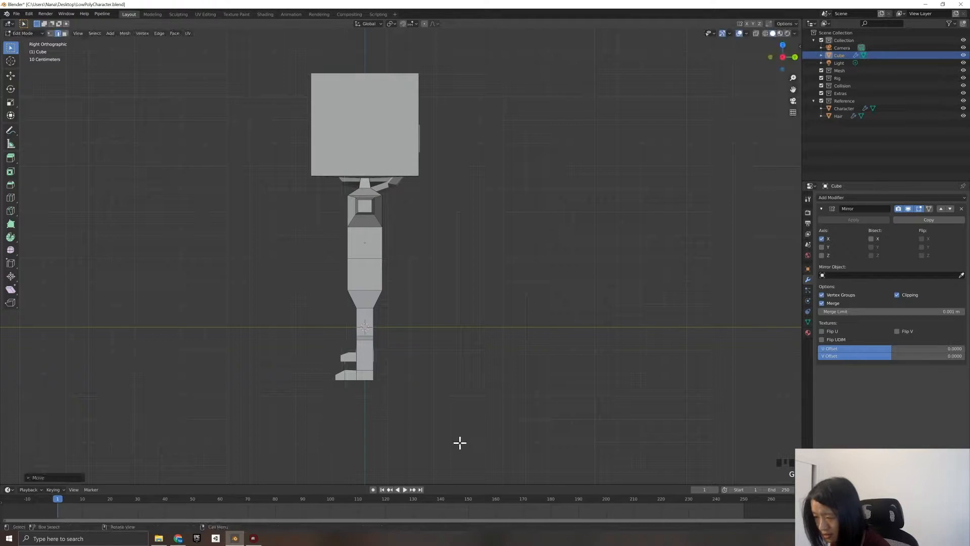
pyautogui.hotkey('ctrl', 'z')
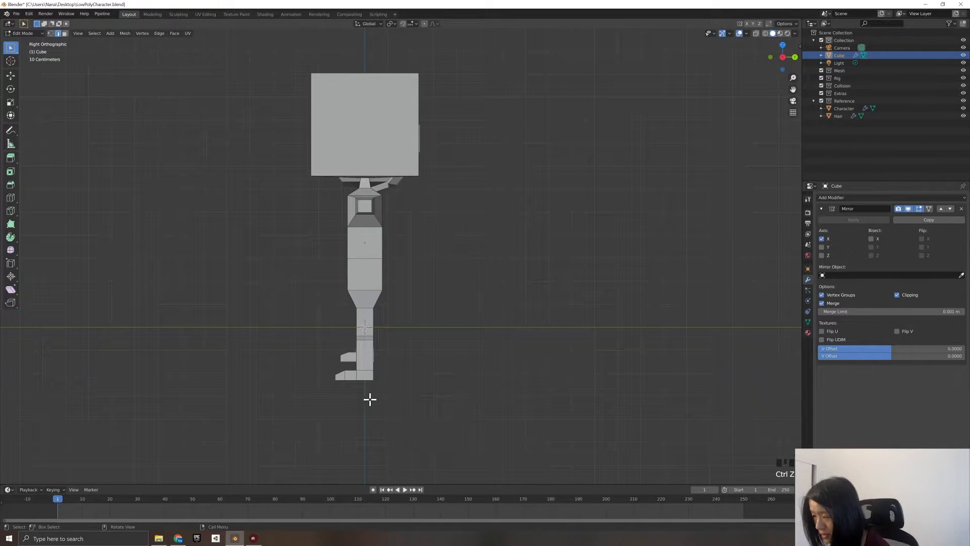
# Select the bottom back edge of the heel and move it slightly along Y.
pyautogui.moveTo(385, 408); pyautogui.dragTo(332, 407, button='middle')
pyautogui.scroll(-1, 332, 407)
pyautogui.click(358, 382)
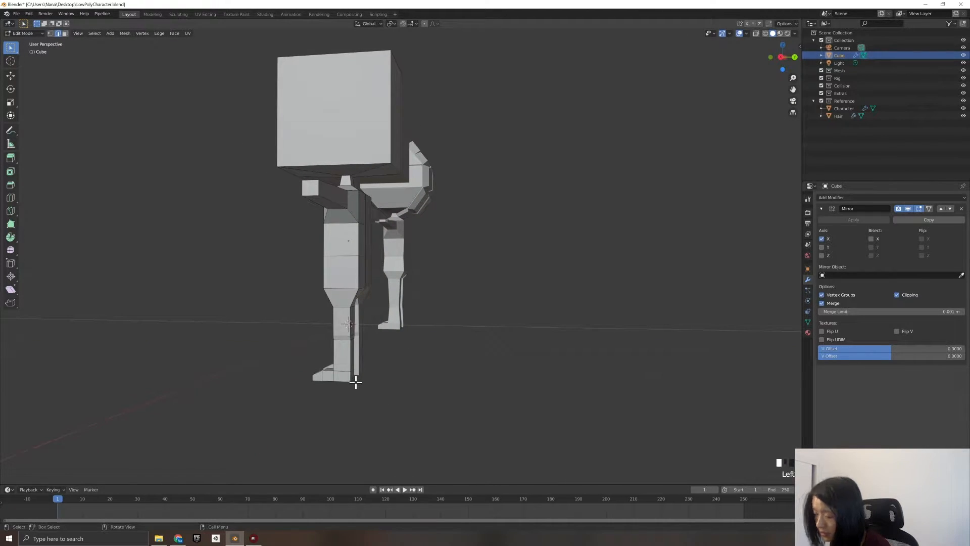
pyautogui.press('g')
pyautogui.press('y')
pyautogui.click(389, 396)
# Compare the shape of the feet with the reference character's feet from the front.
pyautogui.moveTo(379, 398); pyautogui.dragTo(423, 427, button='middle')
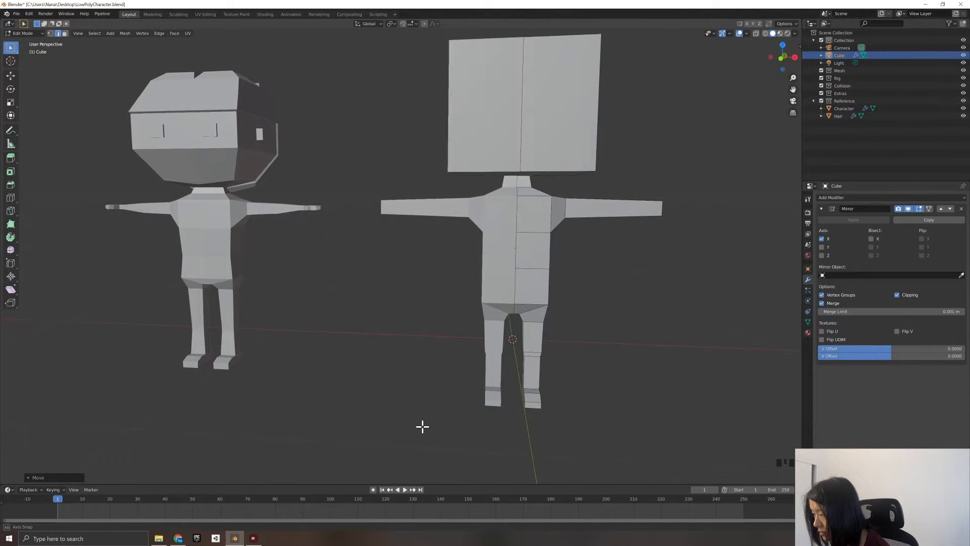
pyautogui.scroll(1, 494, 426)
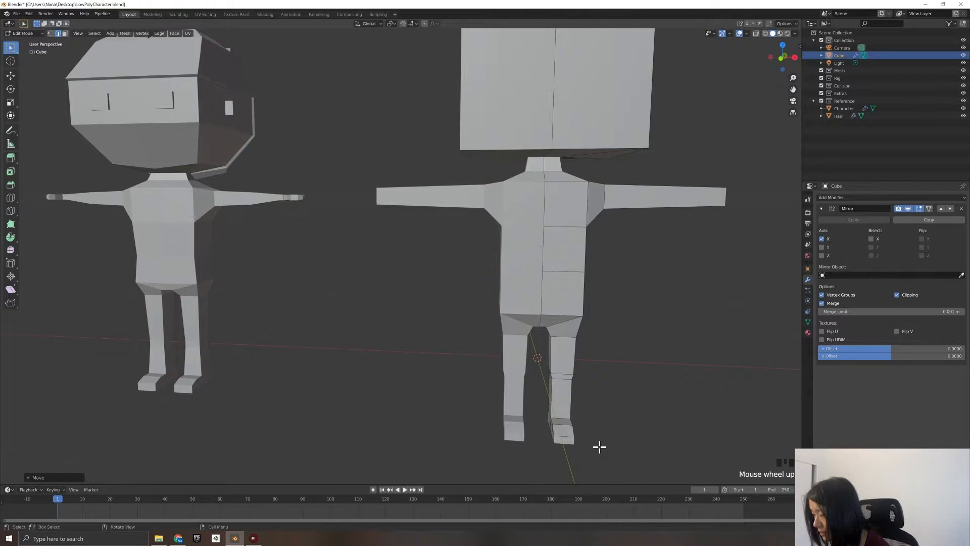
pyautogui.scroll(1, 573, 448)
pyautogui.scroll(-3, 585, 451)
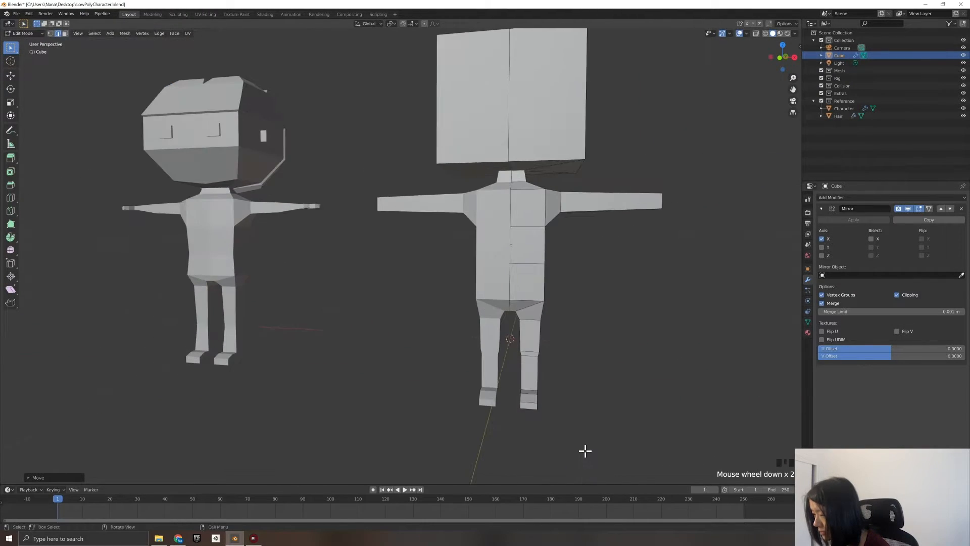
pyautogui.scroll(2, 557, 441)
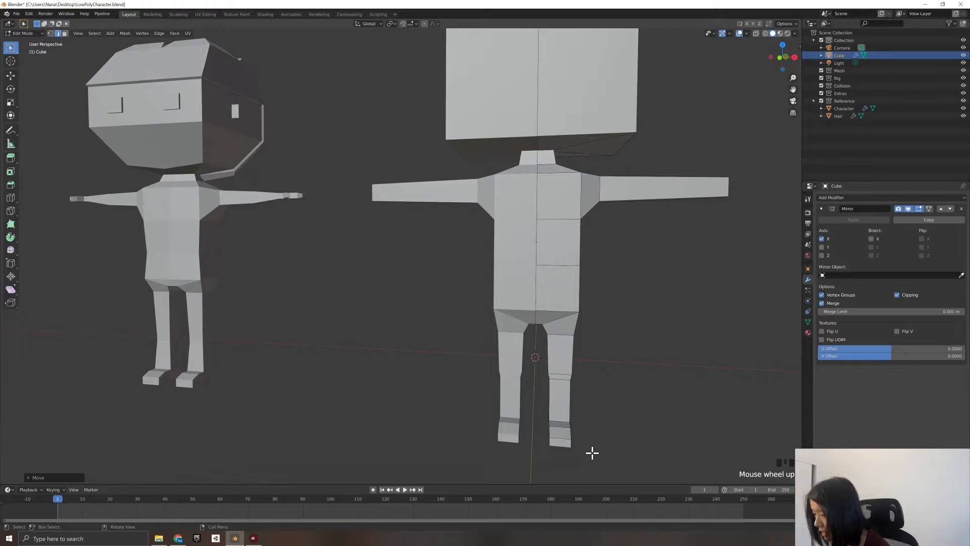
pyautogui.scroll(-2, 592, 453)
pyautogui.scroll(2, 555, 448)
# Select the heel face on the underside of the foot and widen it by scaling to about 1.17 along X.
pyautogui.moveTo(554, 448); pyautogui.dragTo(539, 432, button='middle')
pyautogui.scroll(-1, 537, 428)
pyautogui.click(483, 319)
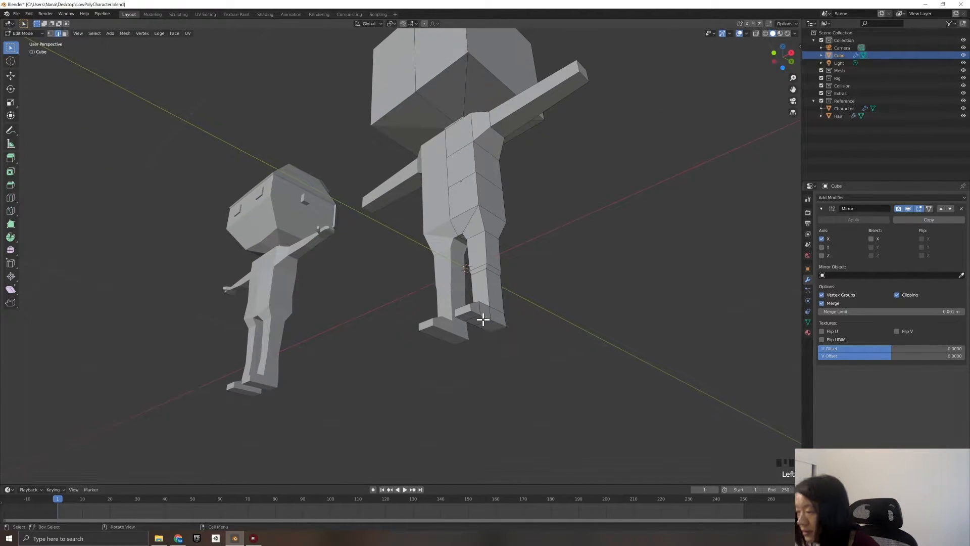
pyautogui.click(65, 32)
pyautogui.click(498, 333)
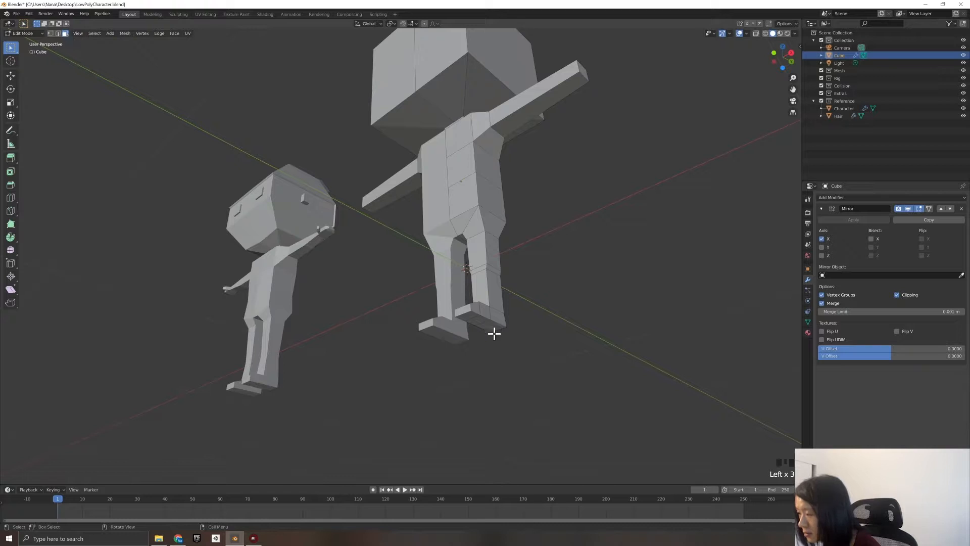
pyautogui.press('KP_1')
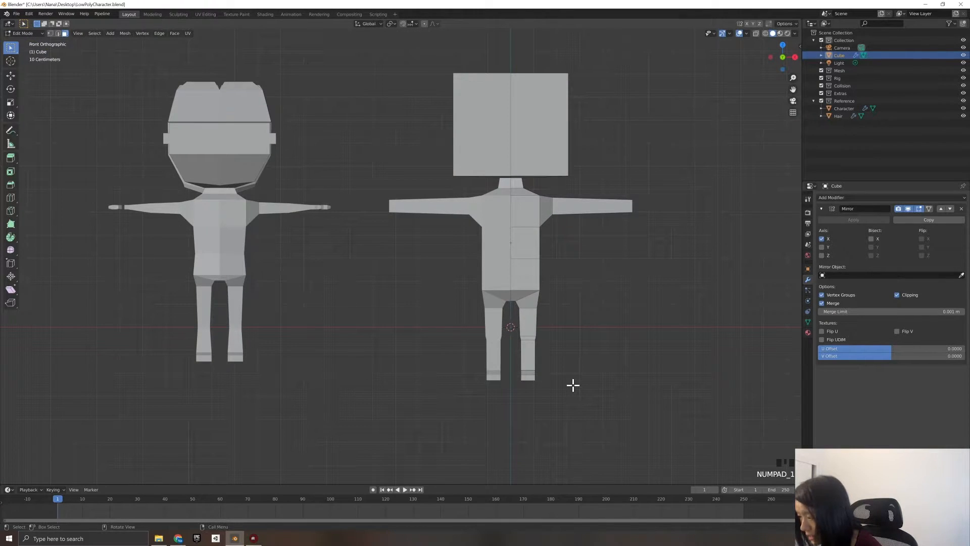
pyautogui.press('s')
pyautogui.press('x')
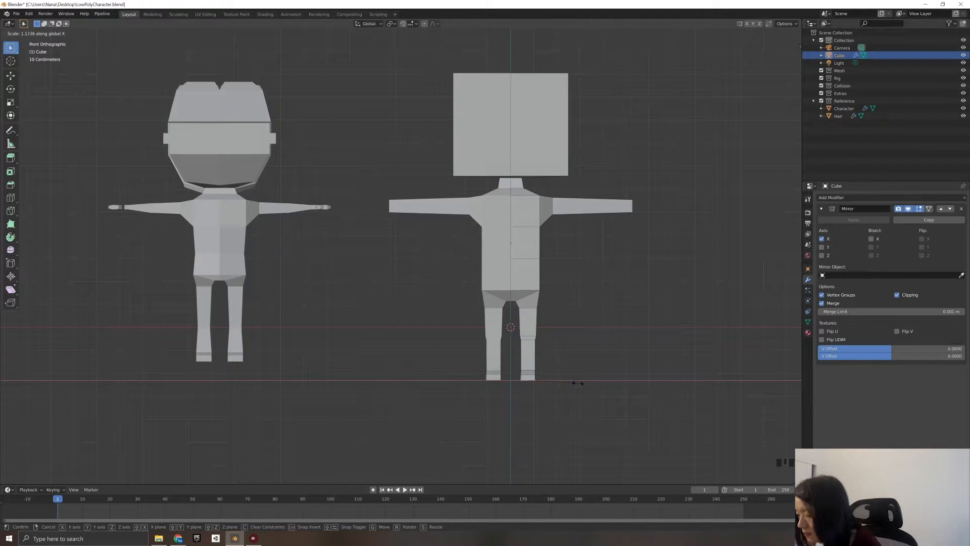
pyautogui.click(577, 383)
# Select the neighbouring face on the foot's underside, widen it by scaling to about 1.04 along X, and clear the selection.
pyautogui.moveTo(581, 385); pyautogui.dragTo(554, 394, button='middle')
pyautogui.click(521, 179)
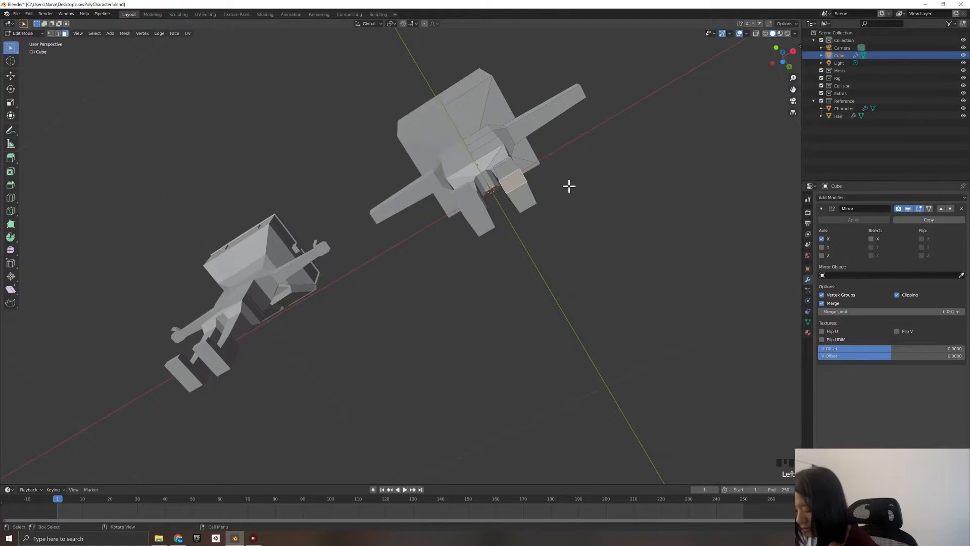
pyautogui.press('s')
pyautogui.press('x')
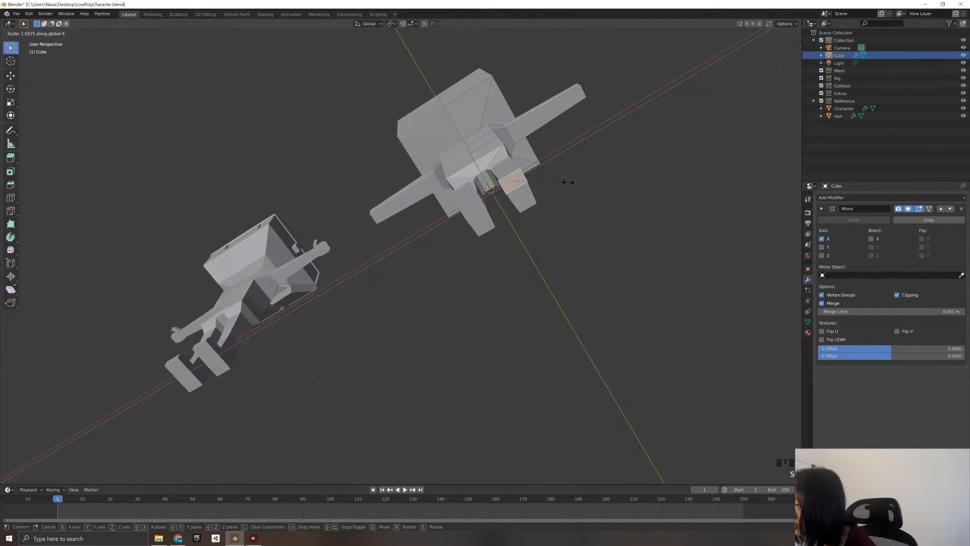
pyautogui.click(568, 182)
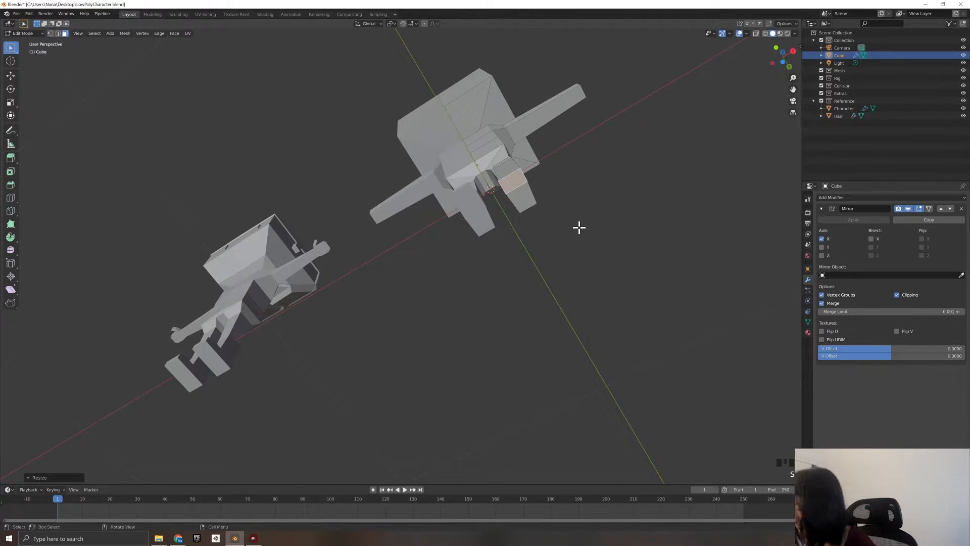
pyautogui.press('KP_1')
pyautogui.click(601, 375)
# Select the upper front edge of the toe and move it back about 0.007 m along Y.
pyautogui.moveTo(614, 395); pyautogui.dragTo(571, 394, button='middle')
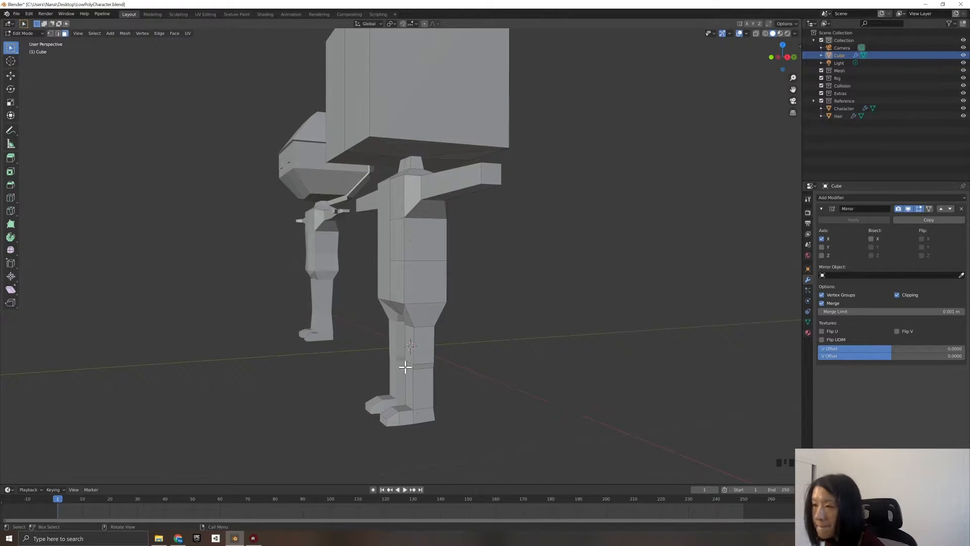
pyautogui.click(57, 33)
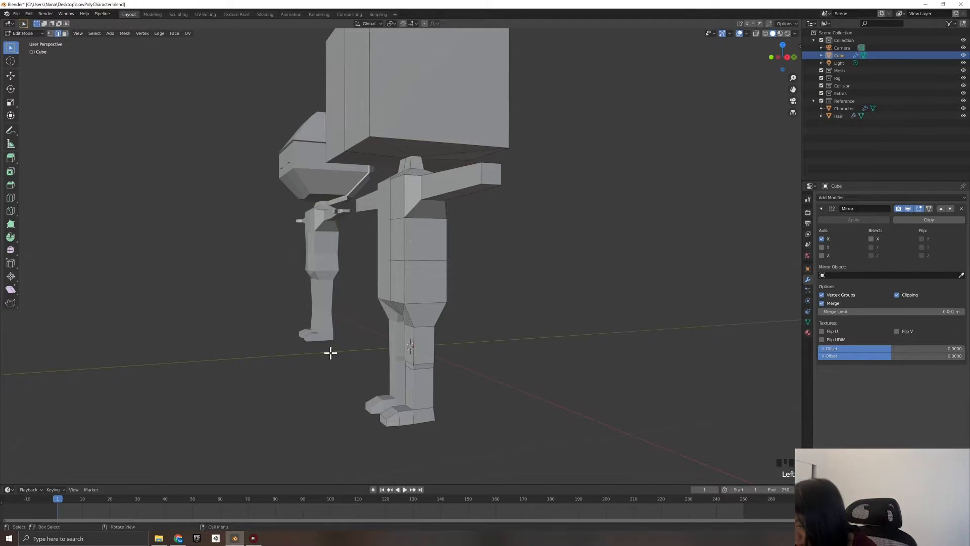
pyautogui.click(387, 420)
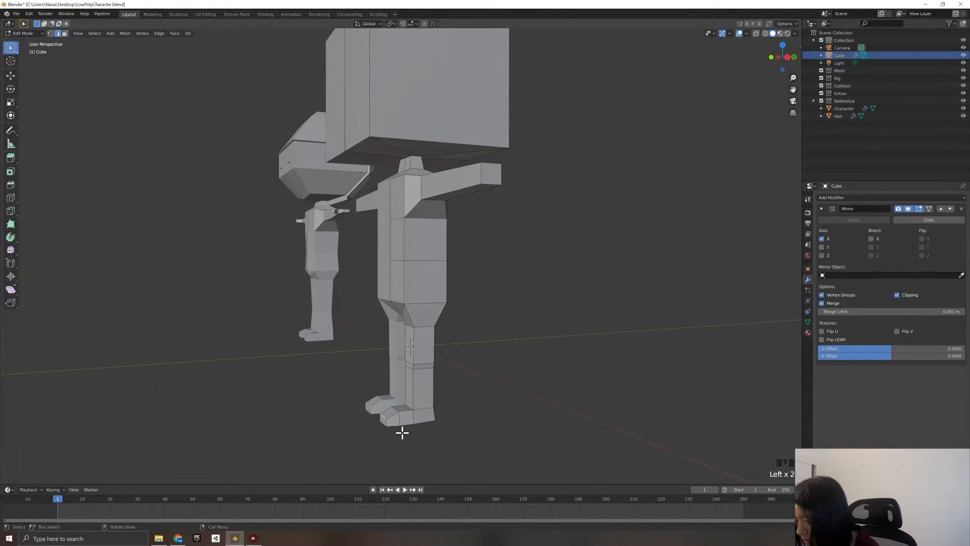
pyautogui.press('g')
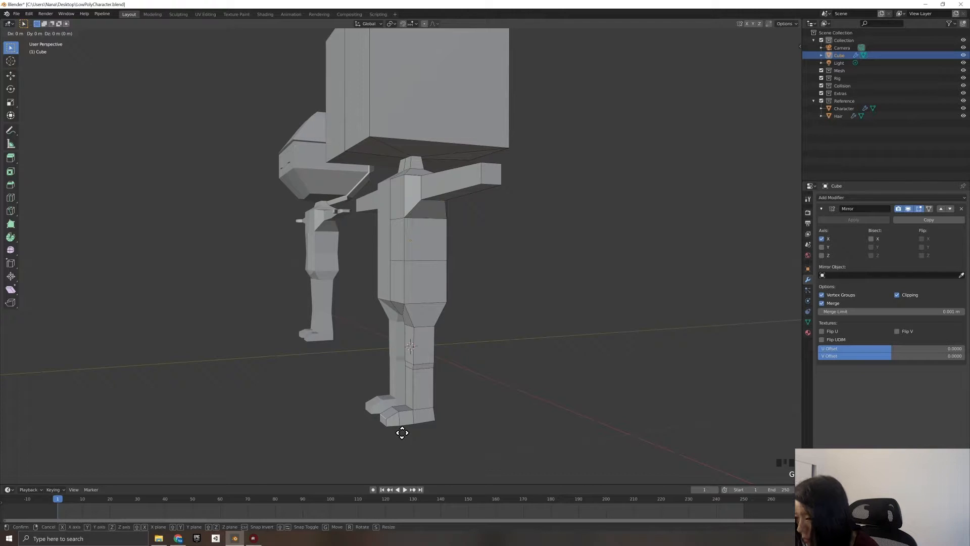
pyautogui.press('y')
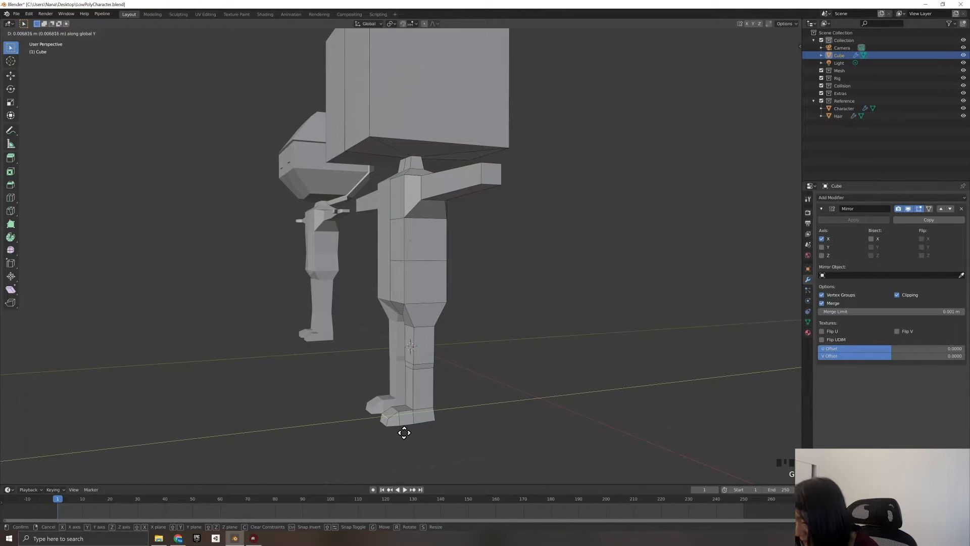
pyautogui.click(405, 433)
# Move the bottom front edge of the toe slightly along Y, and nudge an edge on the side of the foot.
pyautogui.moveTo(416, 435); pyautogui.dragTo(414, 433, button='middle')
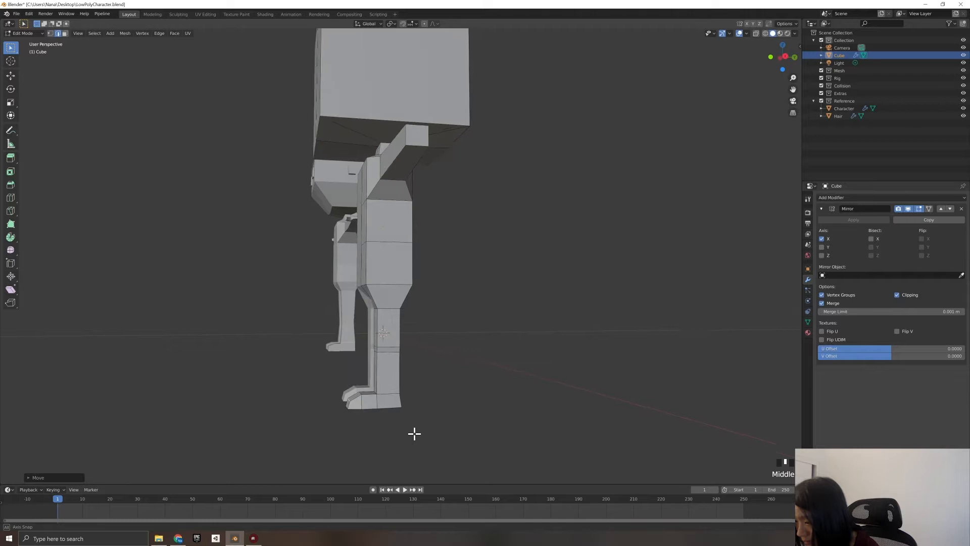
pyautogui.click(348, 411)
pyautogui.press('g')
pyautogui.press('x')
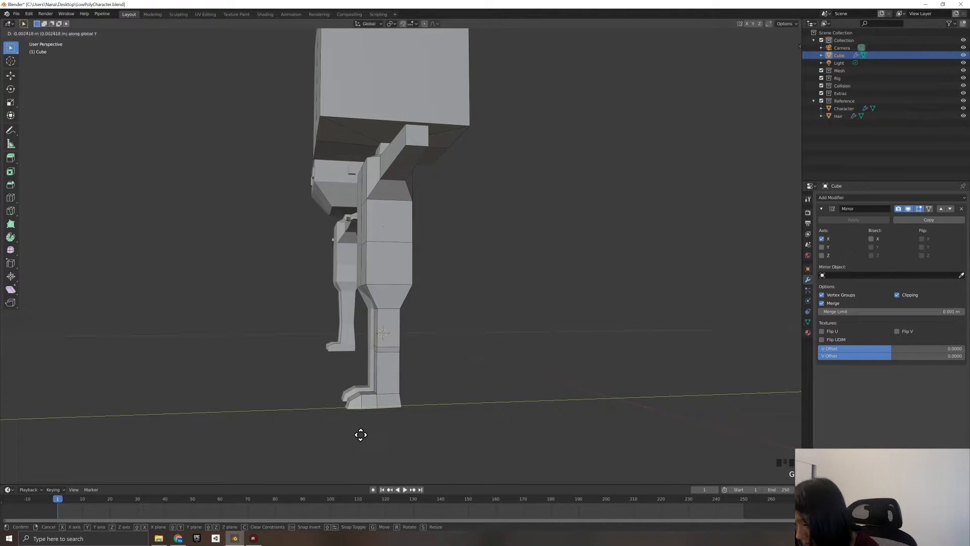
pyautogui.click(359, 433)
pyautogui.click(374, 398)
pyautogui.press('g')
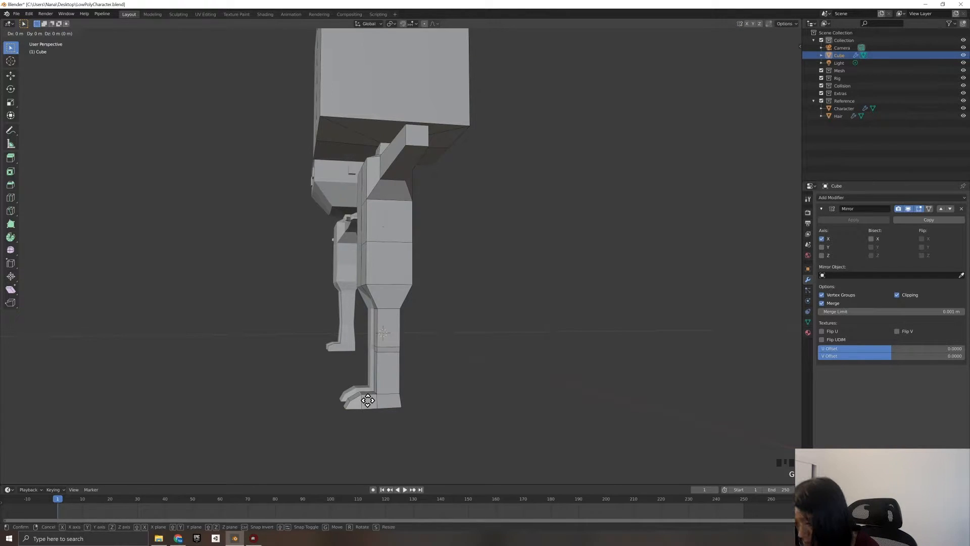
pyautogui.click(367, 401)
pyautogui.moveTo(388, 426); pyautogui.dragTo(430, 435, button='middle')
pyautogui.moveTo(550, 438); pyautogui.dragTo(511, 429, button='middle')
pyautogui.scroll(-2, 414, 433)
pyautogui.moveTo(414, 433); pyautogui.dragTo(468, 445, button='middle')
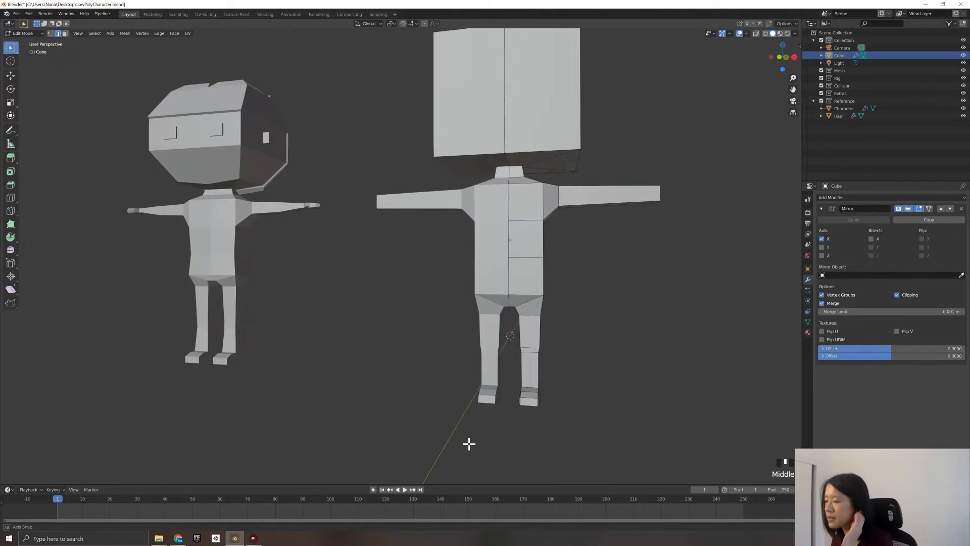
pyautogui.moveTo(591, 380)
pyautogui.mouseDown(button='middle')
pyautogui.moveTo(552, 381)
pyautogui.moveTo(591, 377)
pyautogui.mouseUp(button='middle')
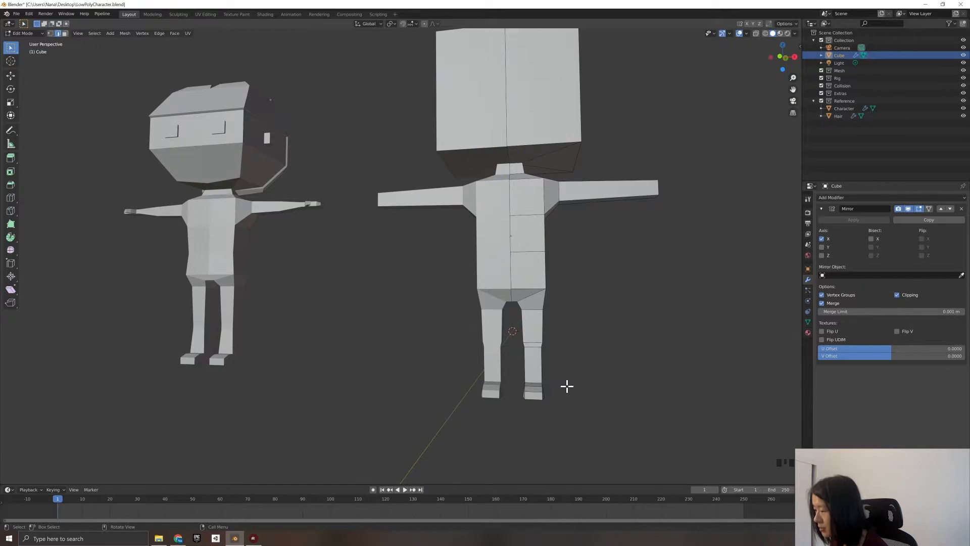
# Select the edge loop around the ankle and scale it down uniformly to about 0.90.
pyautogui.scroll(1, 573, 389)
pyautogui.moveTo(609, 419)
pyautogui.mouseDown(button='middle')
pyautogui.moveTo(528, 401)
pyautogui.moveTo(589, 401)
pyautogui.moveTo(600, 423)
pyautogui.mouseUp(button='middle')
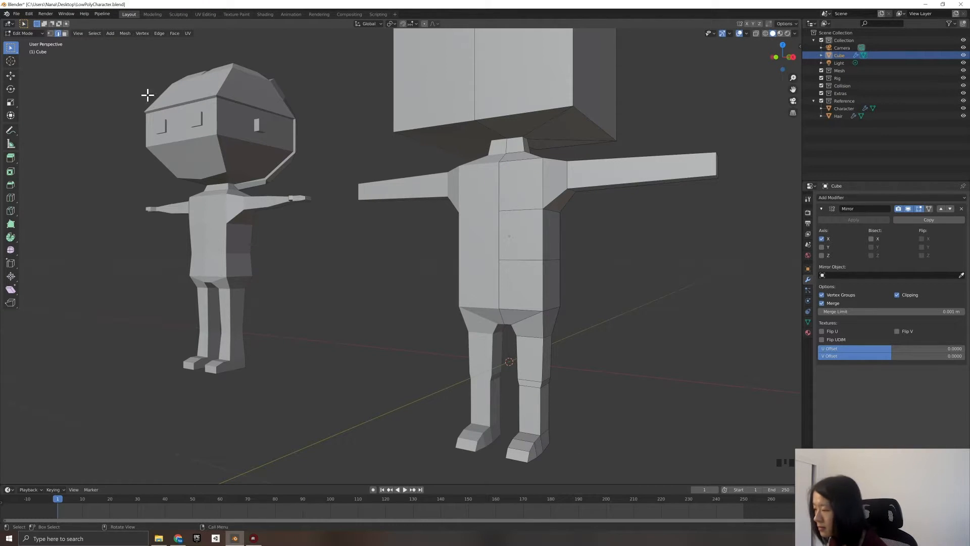
pyautogui.keyDown('alt'); pyautogui.click(536, 436); pyautogui.keyUp('alt')
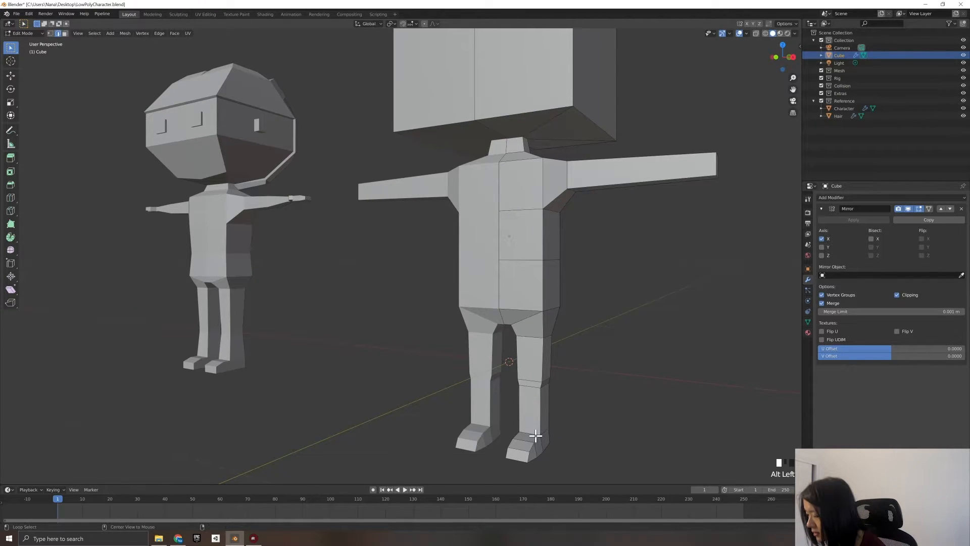
pyautogui.moveTo(568, 435); pyautogui.dragTo(395, 449, button='middle')
pyautogui.keyDown('shift'); pyautogui.click(286, 445); pyautogui.keyUp('shift')
pyautogui.moveTo(306, 466); pyautogui.dragTo(414, 466, button='middle')
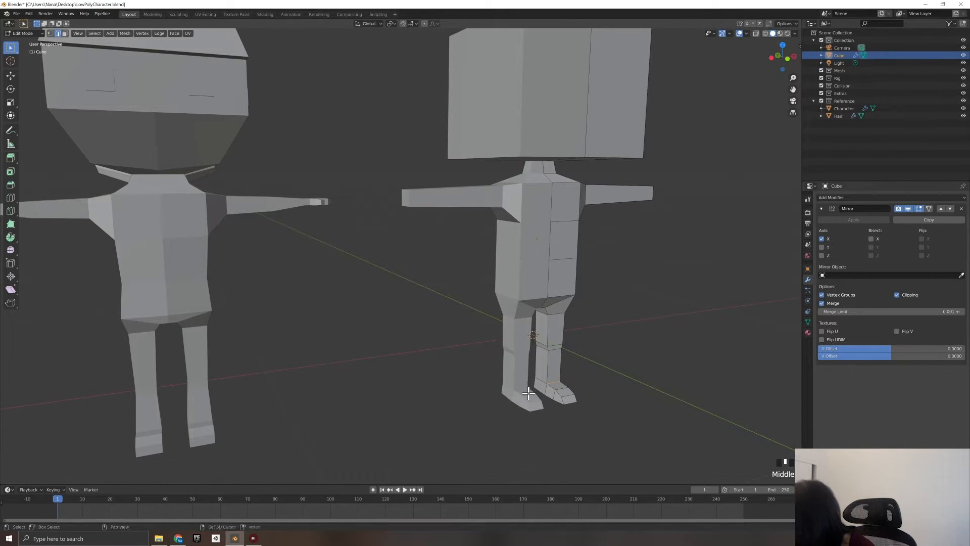
pyautogui.moveTo(632, 414); pyautogui.dragTo(609, 421, button='middle')
pyautogui.press('s')
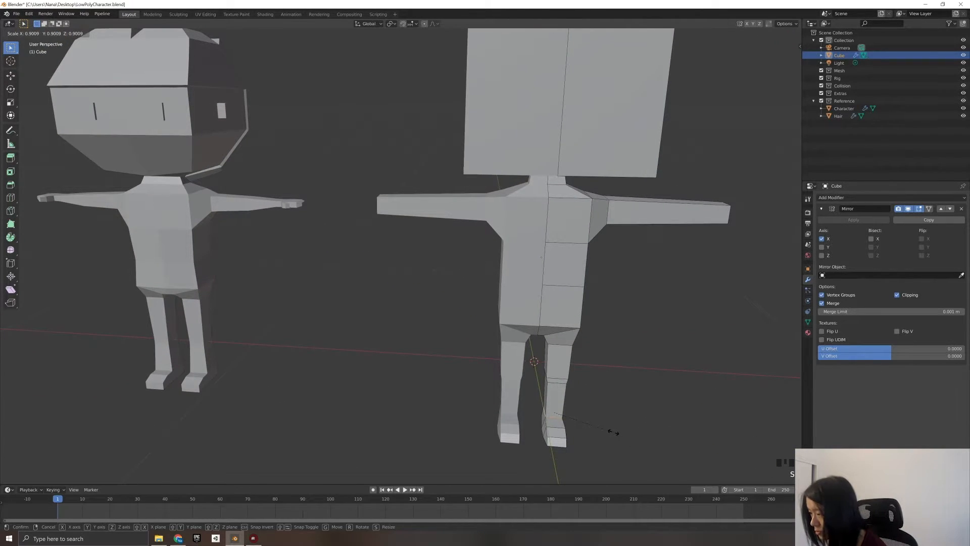
pyautogui.click(616, 435)
# In front view, scale the ankle loop down slightly more, by a factor of about 0.98.
pyautogui.press('KP_1')
pyautogui.press('s')
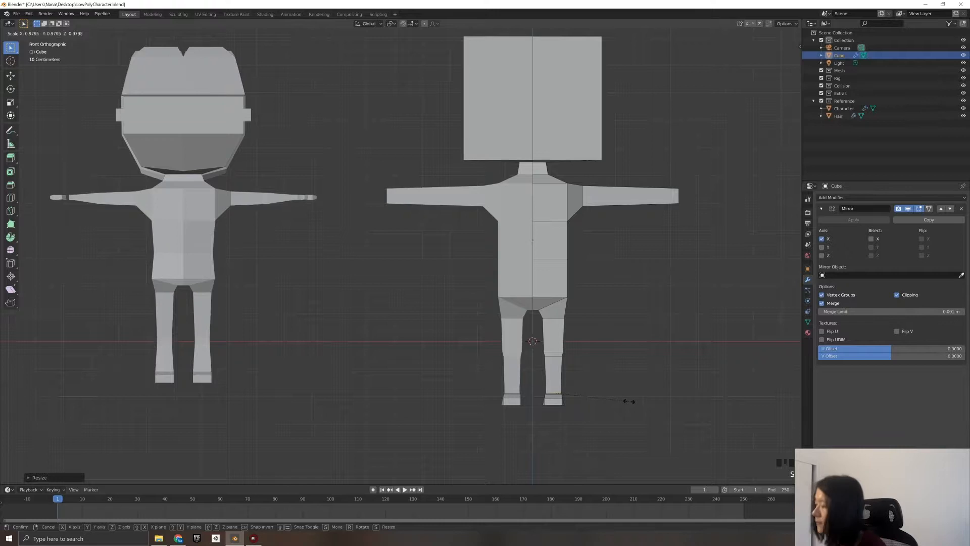
pyautogui.click(630, 402)
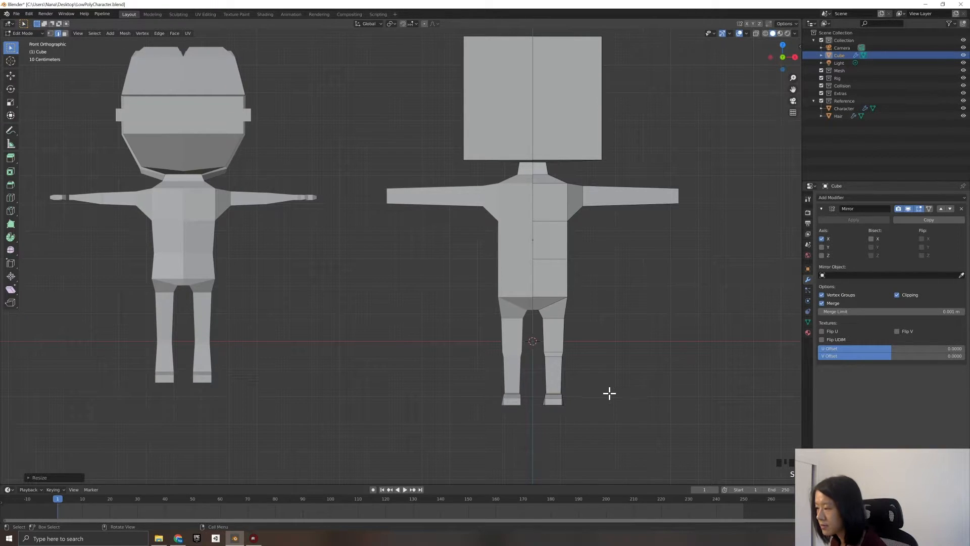
pyautogui.moveTo(609, 394); pyautogui.dragTo(567, 396, button='middle')
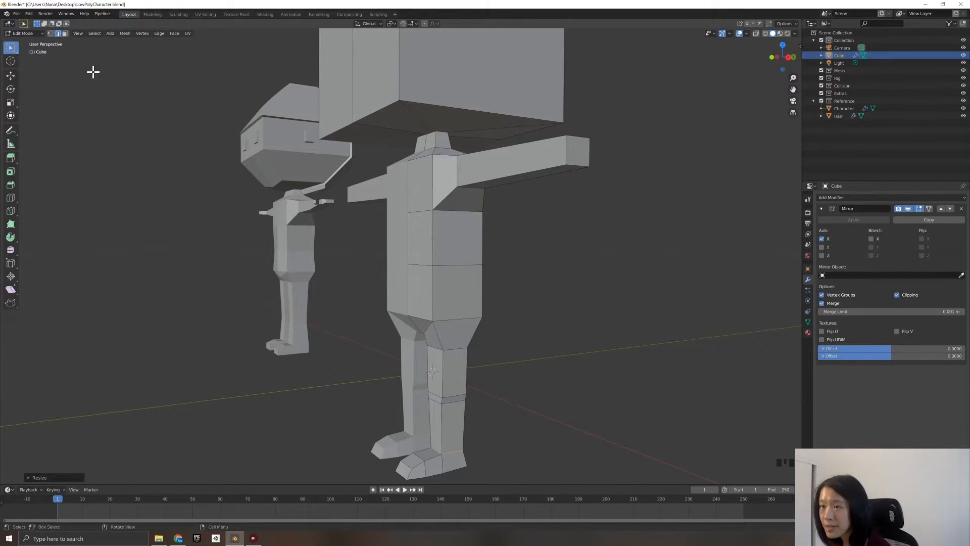
# Select the front and back faces of the knee band and move them slightly forward along Y.
pyautogui.click(65, 34)
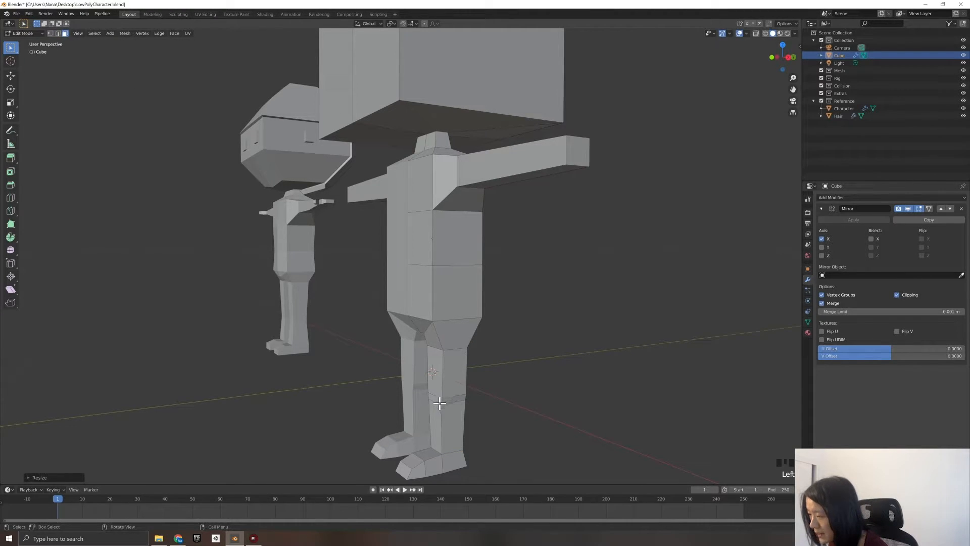
pyautogui.moveTo(533, 411); pyautogui.dragTo(288, 379, button='middle')
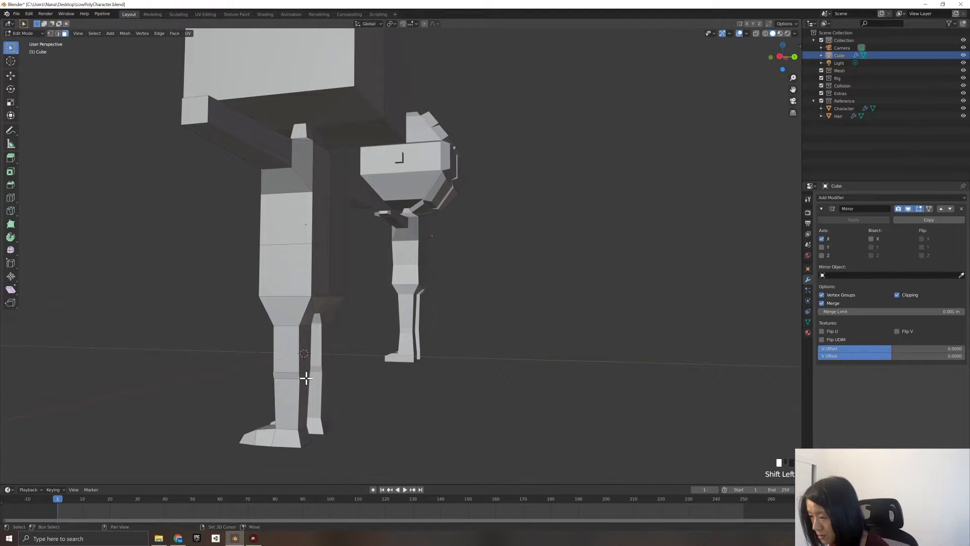
pyautogui.moveTo(411, 405); pyautogui.dragTo(425, 407, button='middle')
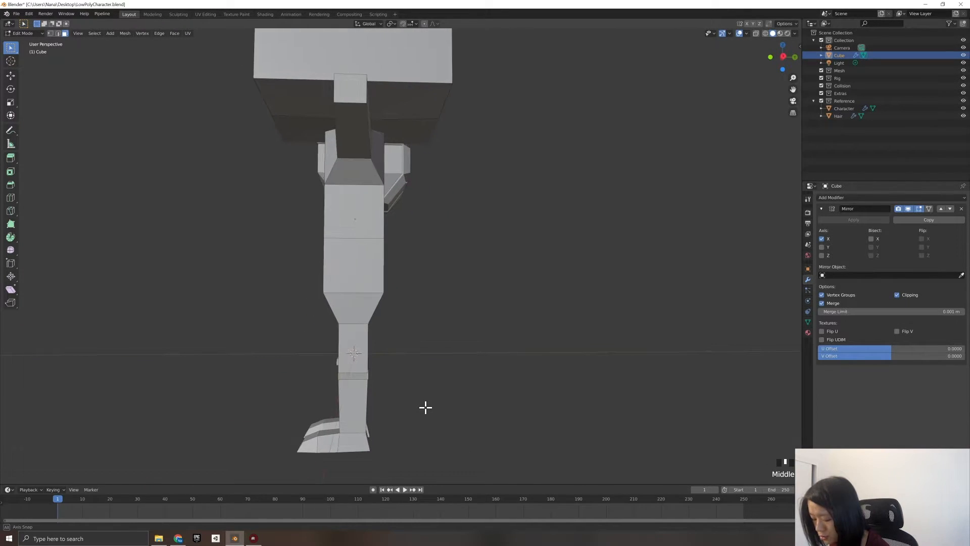
pyautogui.press('g')
pyautogui.press('y')
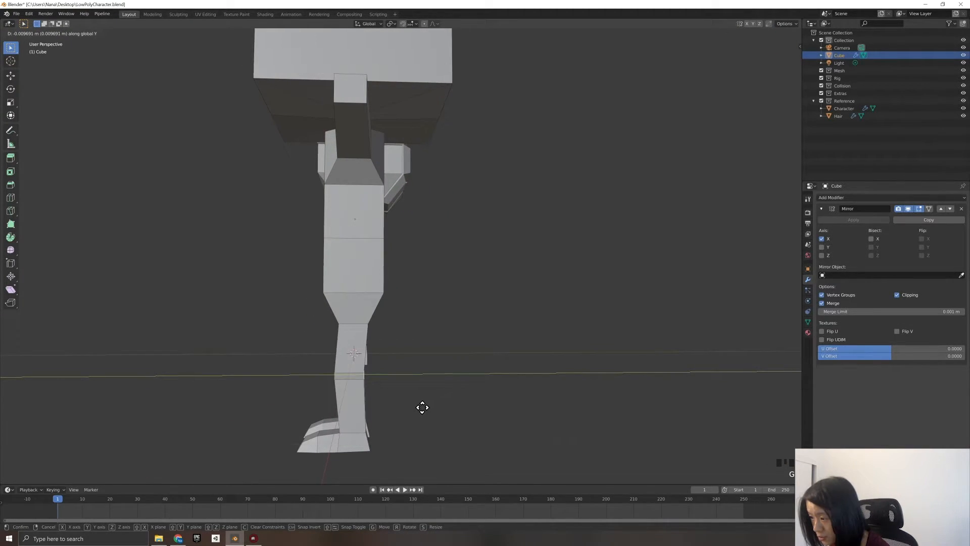
pyautogui.click(421, 408)
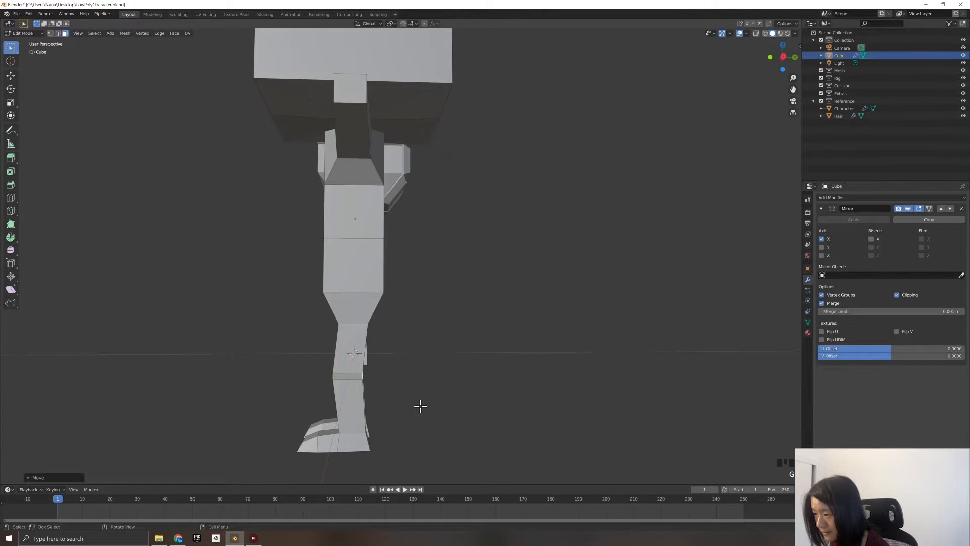
# With X-ray on, box-select all the foot's vertices in right side view and move them back about 0.007 m along Y.
pyautogui.scroll(1, 389, 464)
pyautogui.moveTo(389, 464); pyautogui.dragTo(409, 455, button='middle')
pyautogui.scroll(-1, 389, 462)
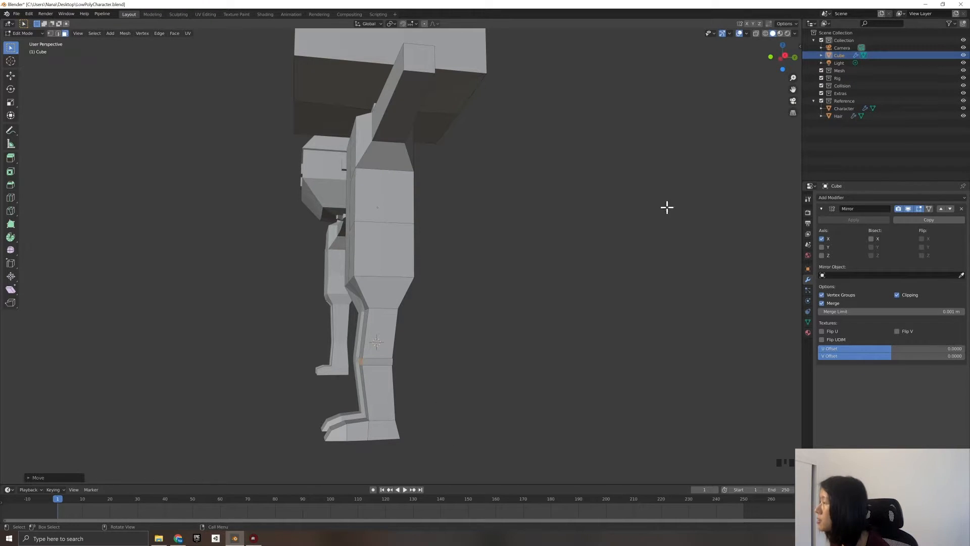
pyautogui.click(756, 33)
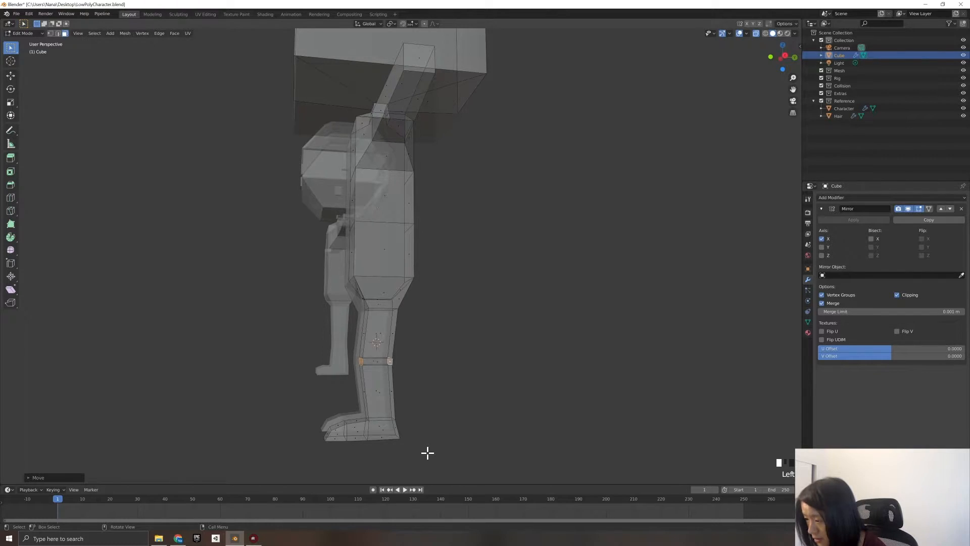
pyautogui.press('KP_3')
pyautogui.moveTo(385, 422); pyautogui.dragTo(293, 388)
pyautogui.click(52, 31)
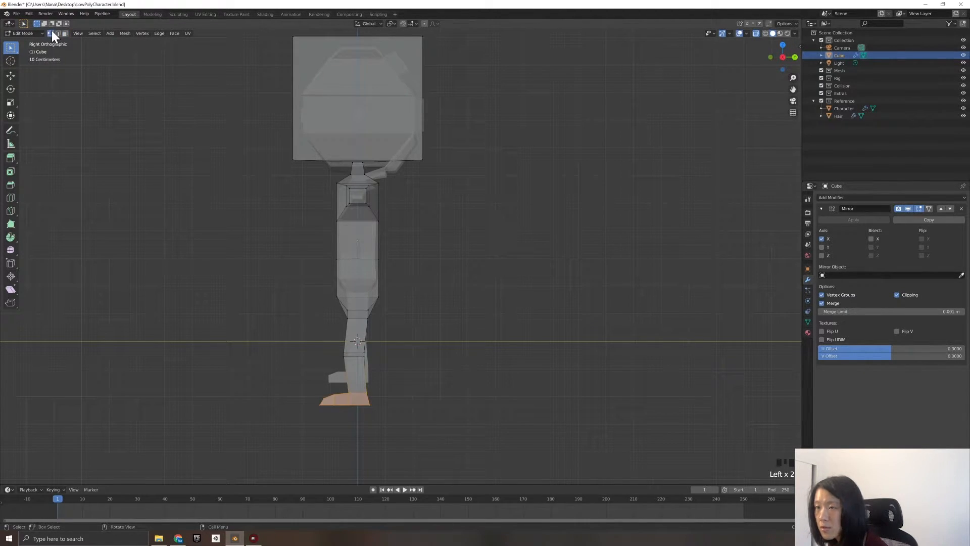
pyautogui.click(152, 227)
pyautogui.moveTo(417, 433); pyautogui.dragTo(289, 390)
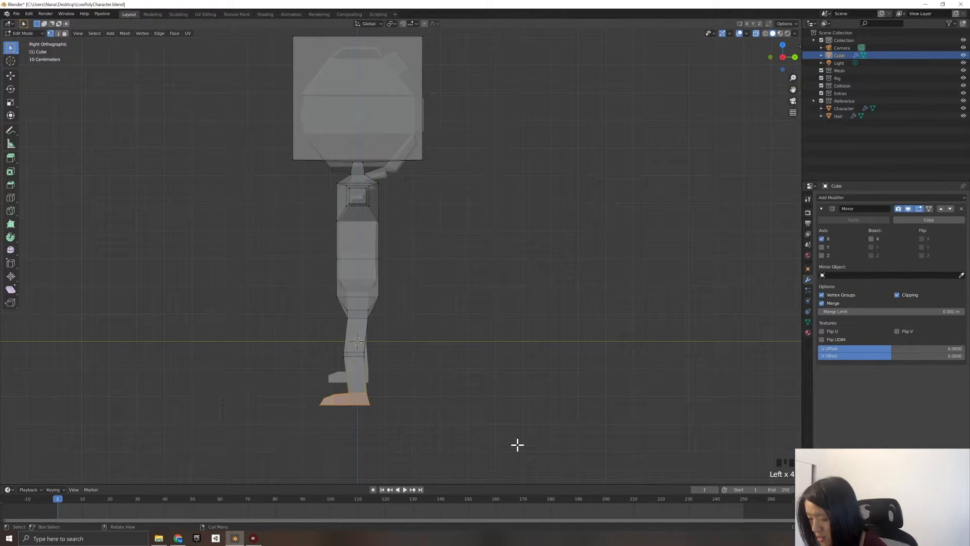
pyautogui.press('g')
pyautogui.press('y')
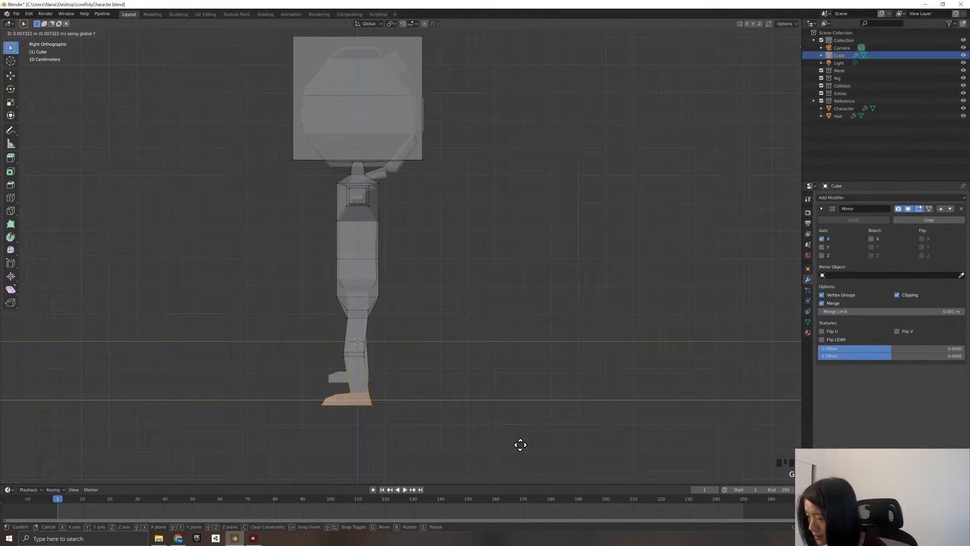
pyautogui.click(521, 444)
# Reselect the foot's vertices in right side view, nudge them slightly forward, and clear the selection.
pyautogui.moveTo(387, 447)
pyautogui.mouseDown(button='middle')
pyautogui.moveTo(425, 443)
pyautogui.moveTo(389, 439)
pyautogui.mouseUp(button='middle')
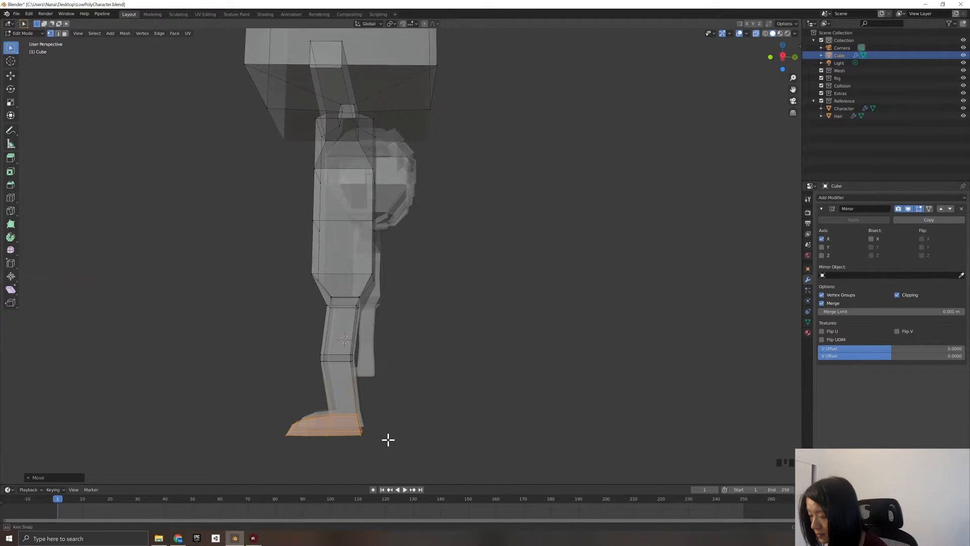
pyautogui.moveTo(320, 433); pyautogui.dragTo(297, 401, button='middle')
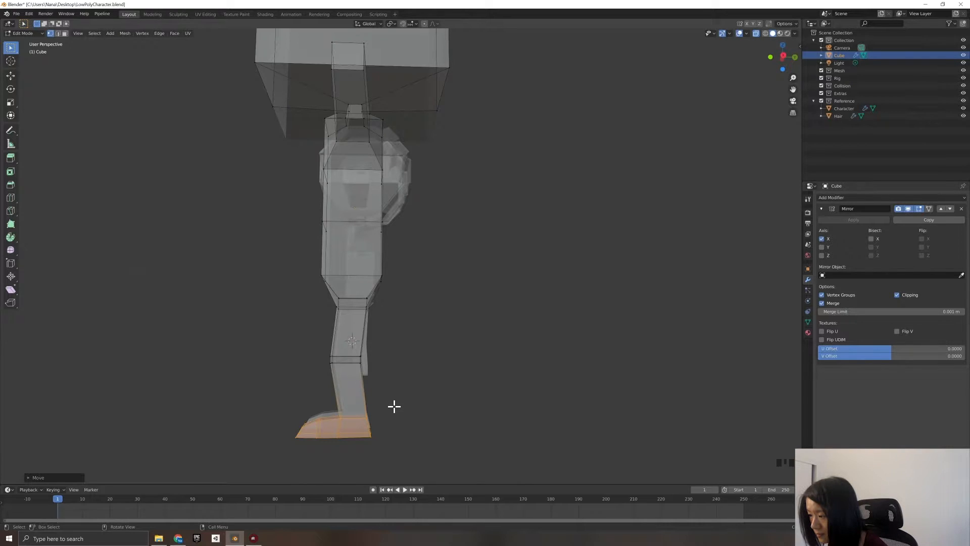
pyautogui.scroll(3, 416, 418)
pyautogui.scroll(-3, 437, 428)
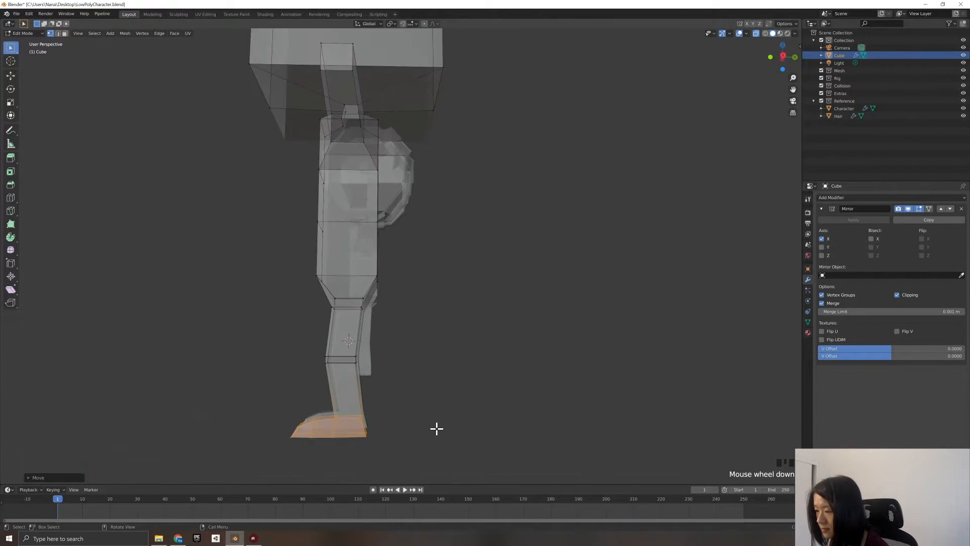
pyautogui.click(437, 428)
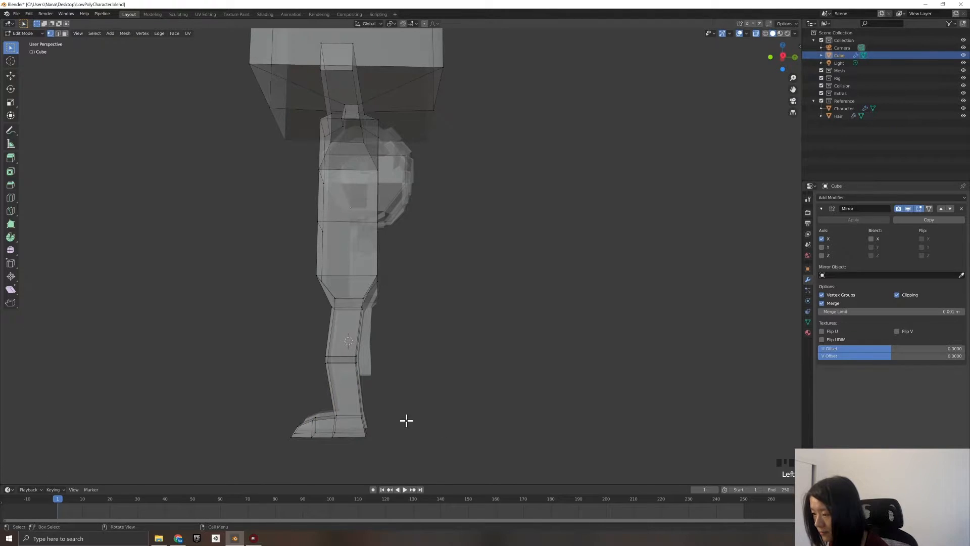
pyautogui.scroll(2, 358, 399)
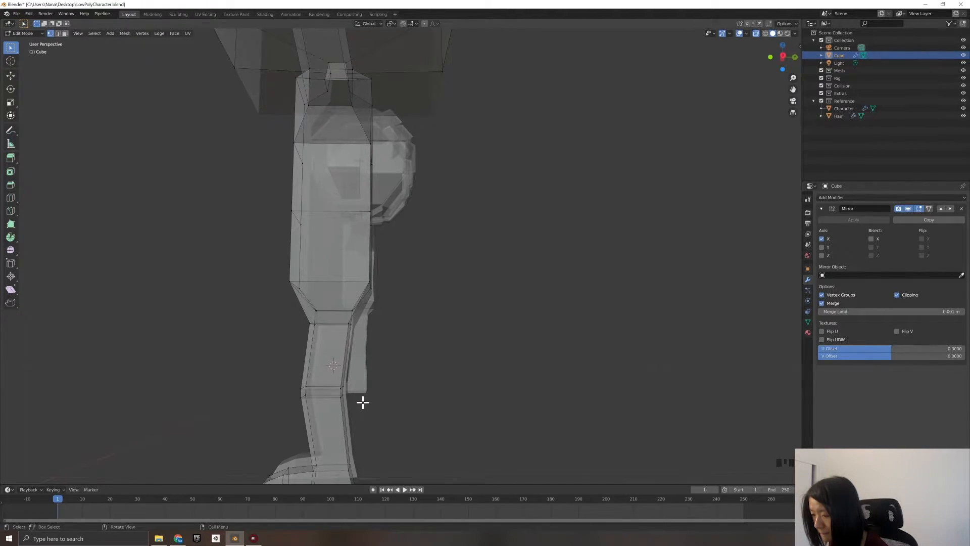
pyautogui.scroll(-2, 383, 417)
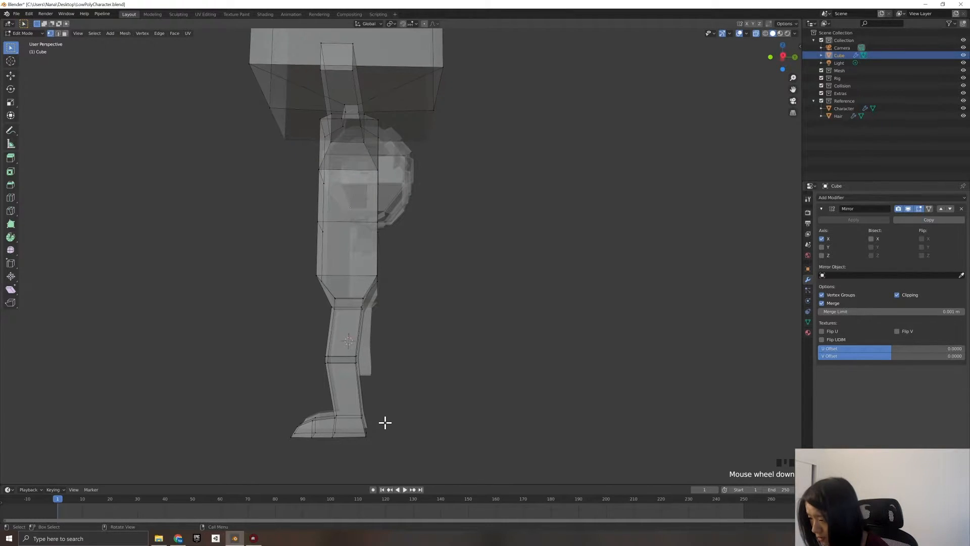
pyautogui.press('KP_3')
pyautogui.moveTo(400, 422); pyautogui.dragTo(297, 392)
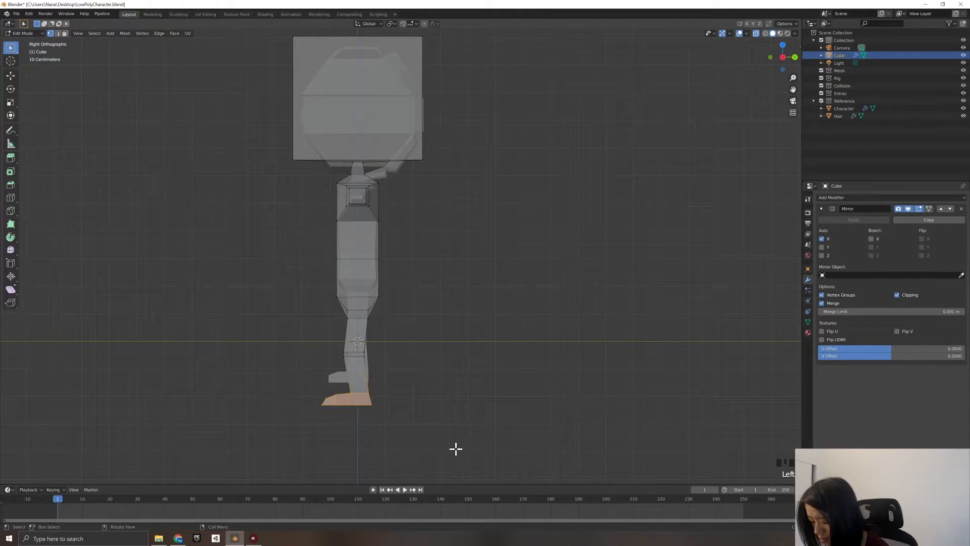
pyautogui.press('g')
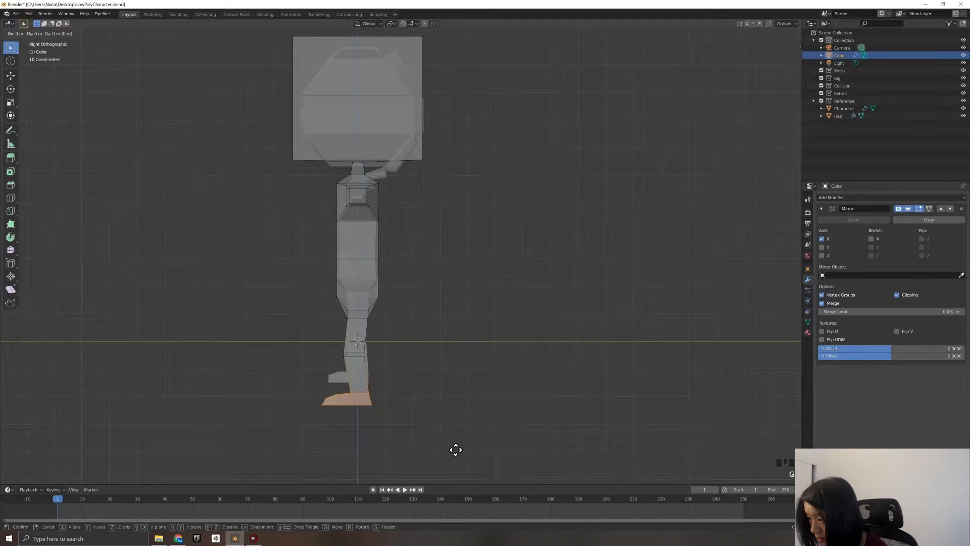
pyautogui.click(454, 450)
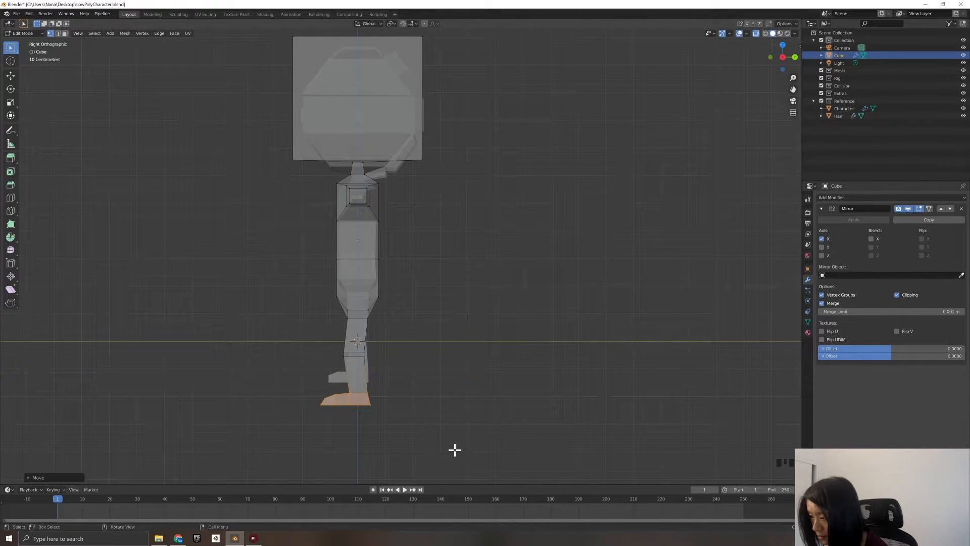
pyautogui.scroll(1, 453, 451)
pyautogui.click(453, 451)
# Turn off X-ray and add a loop cut around the middle of the arm for the elbow.
pyautogui.press('KP_1')
pyautogui.scroll(-1, 453, 452)
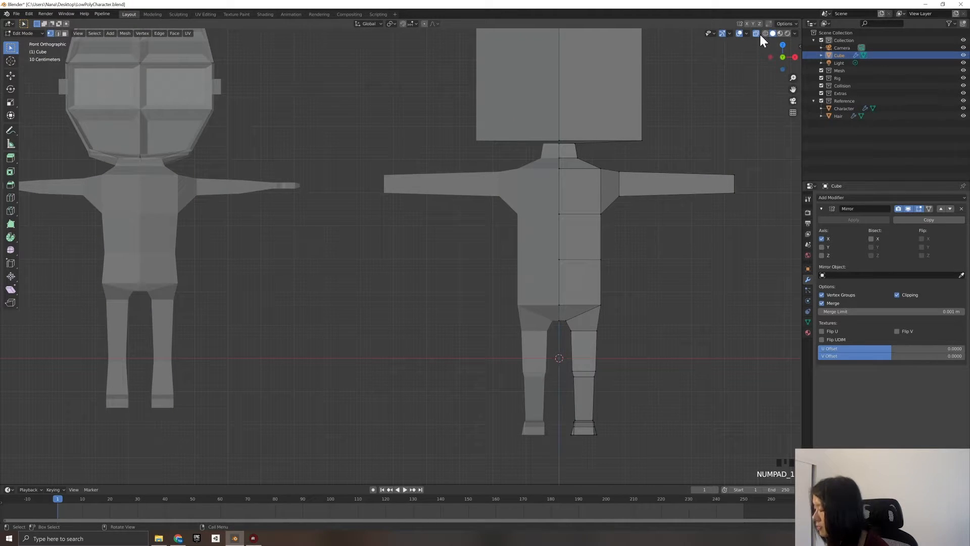
pyautogui.moveTo(626, 383); pyautogui.dragTo(639, 360, button='middle')
pyautogui.scroll(2, 620, 316)
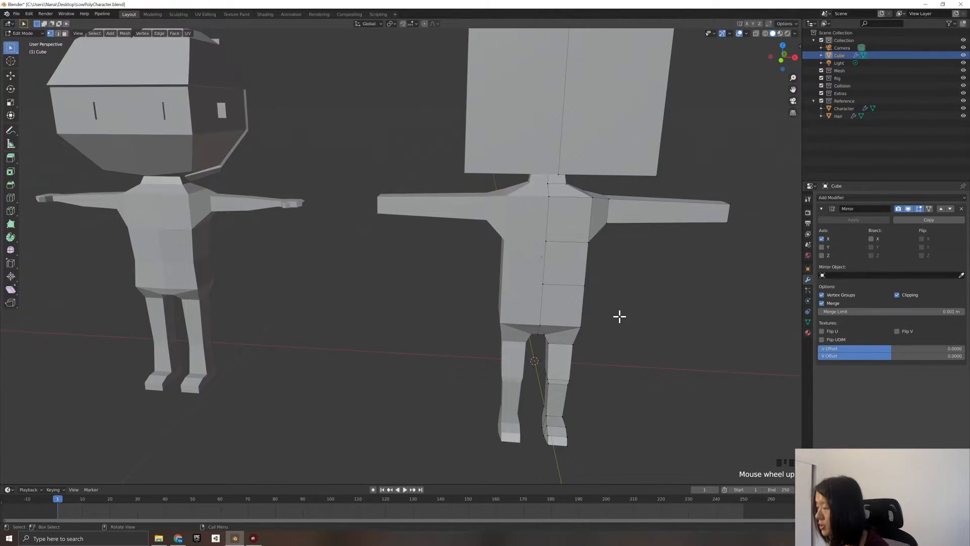
pyautogui.scroll(-1, 621, 301)
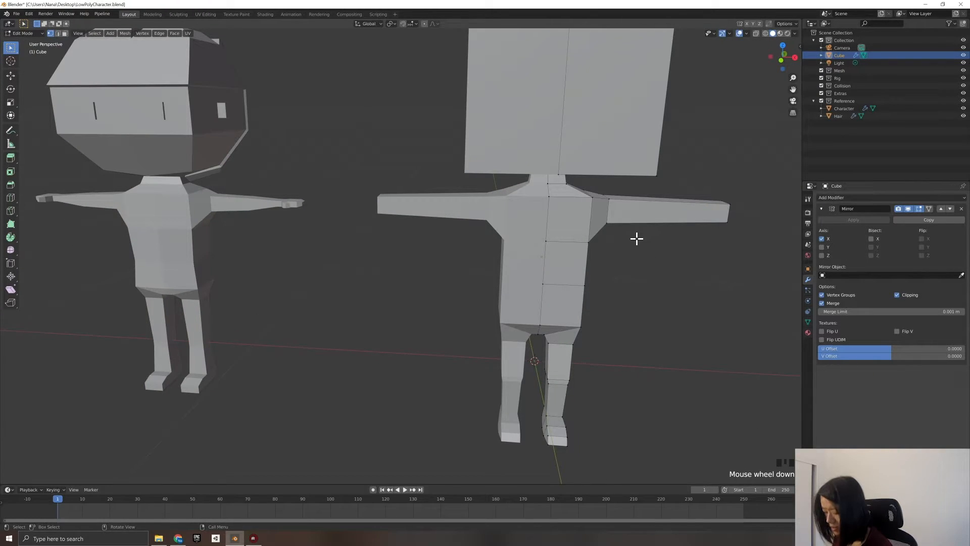
pyautogui.hotkey('ctrl', 'r')
pyautogui.click(668, 211)
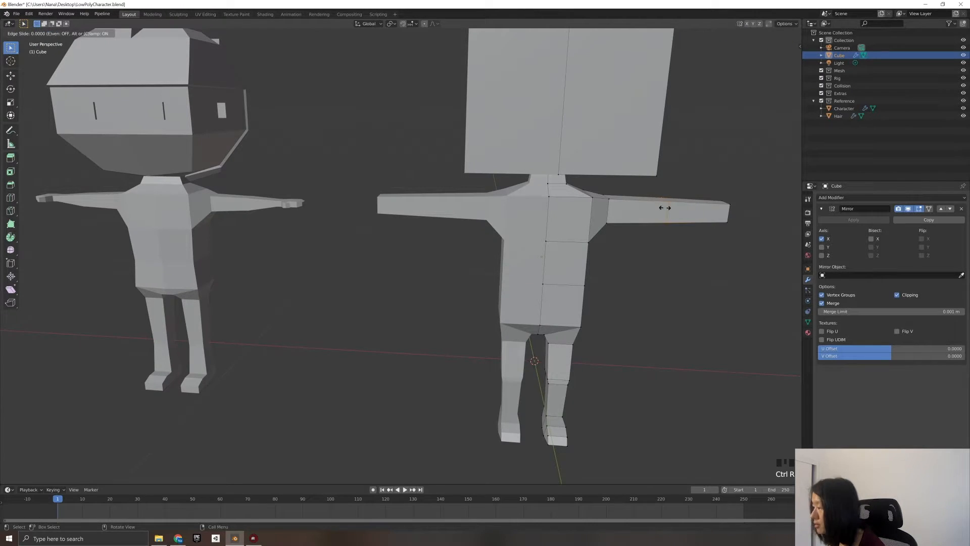
pyautogui.click(664, 207)
# Add a second loop cut just outside the elbow loop, scale it down to about 0.80, and switch to edge selection.
pyautogui.press('KP_1')
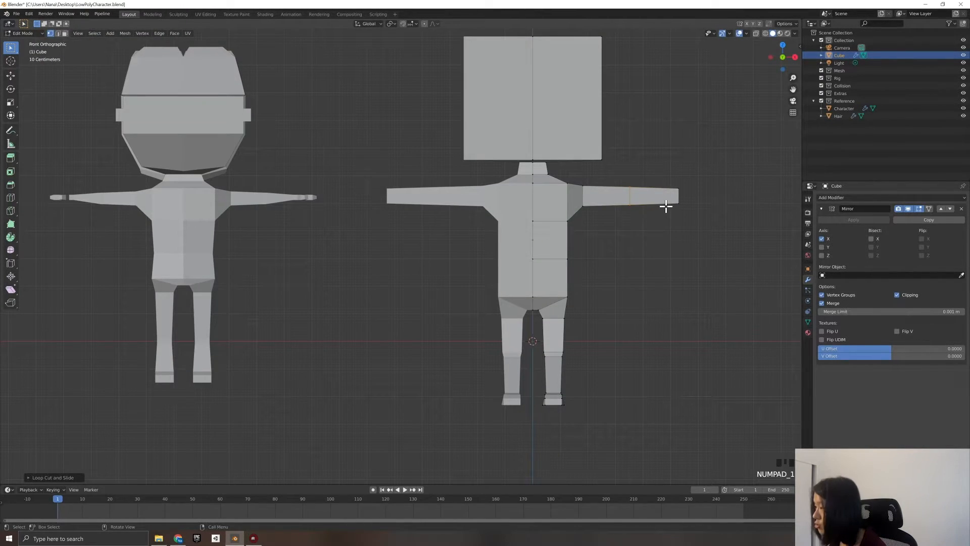
pyautogui.hotkey('ctrl', 'r')
pyautogui.click(643, 198)
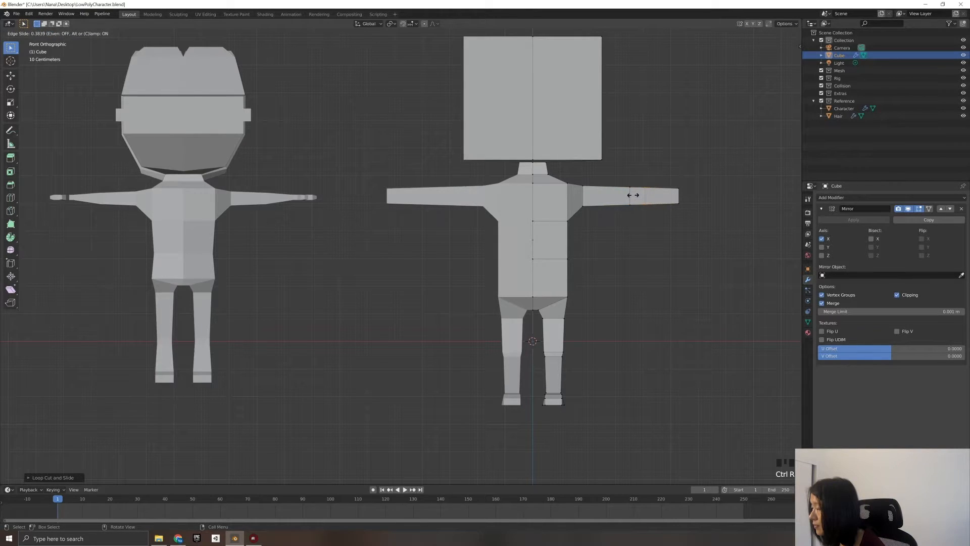
pyautogui.click(623, 193)
pyautogui.press('s')
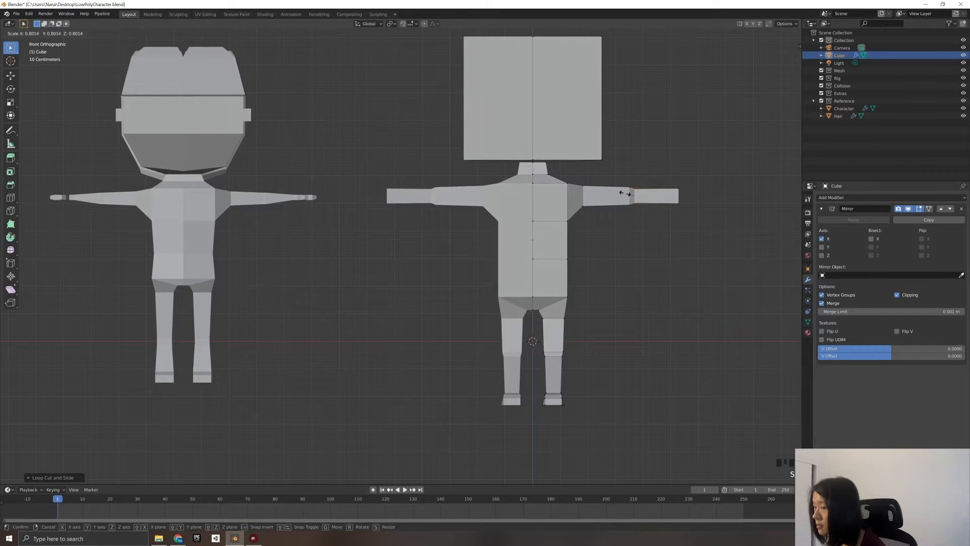
pyautogui.click(625, 193)
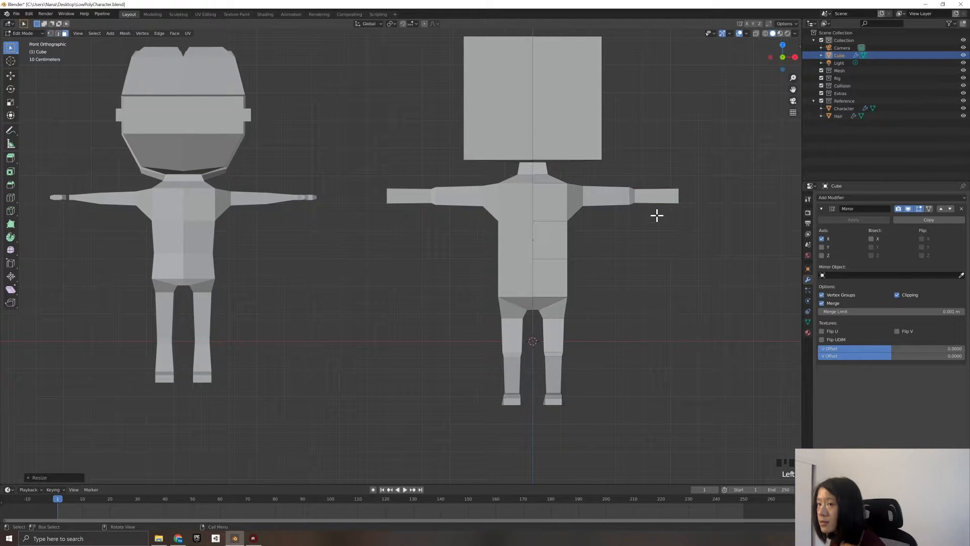
pyautogui.click(58, 34)
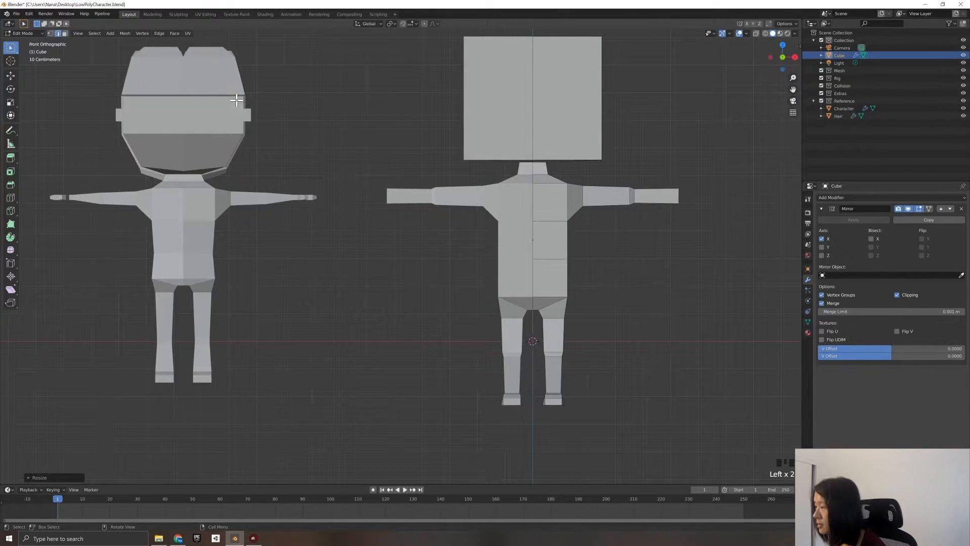
# Select the outer elbow edge loop on the arm and scale it down to about 0.89 in front view.
pyautogui.keyDown('alt'); pyautogui.click(632, 198); pyautogui.keyUp('alt')
pyautogui.moveTo(657, 233); pyautogui.dragTo(641, 252, button='middle')
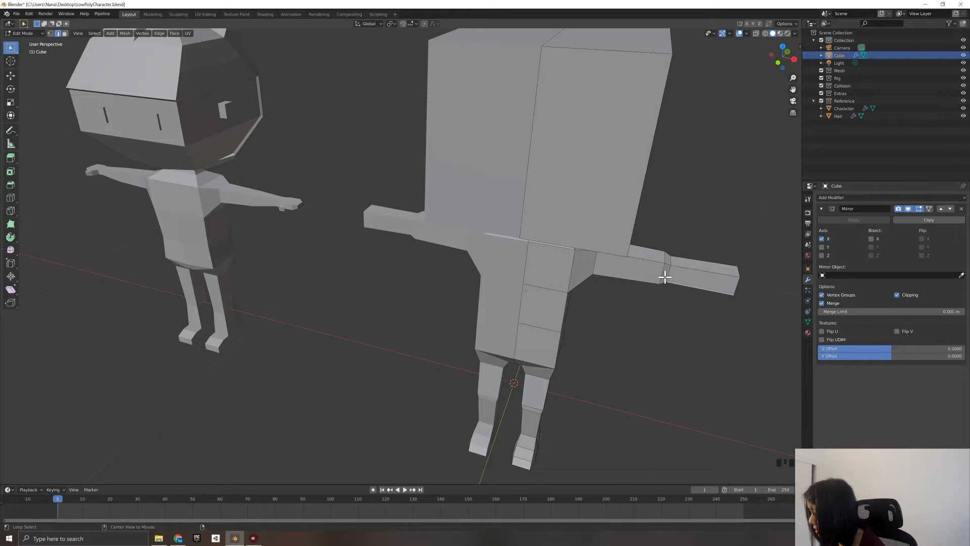
pyautogui.keyDown('alt'); pyautogui.click(665, 276); pyautogui.keyUp('alt')
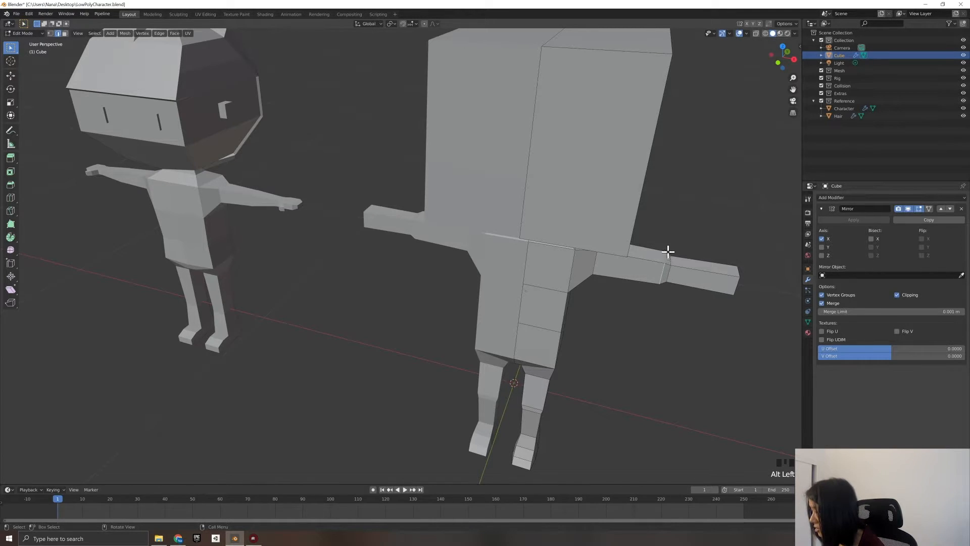
pyautogui.moveTo(669, 310); pyautogui.dragTo(657, 284, button='middle')
pyautogui.scroll(-1, 657, 284)
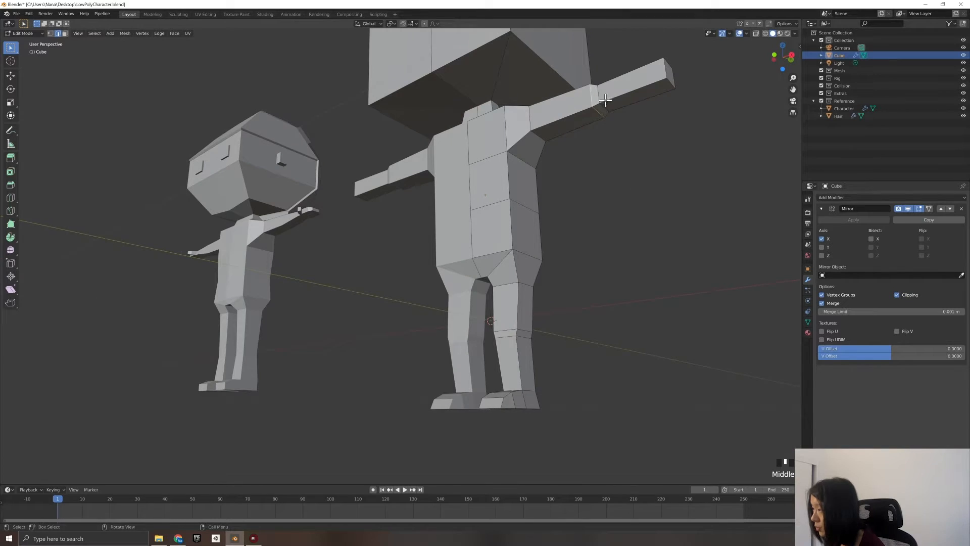
pyautogui.scroll(-1, 584, 238)
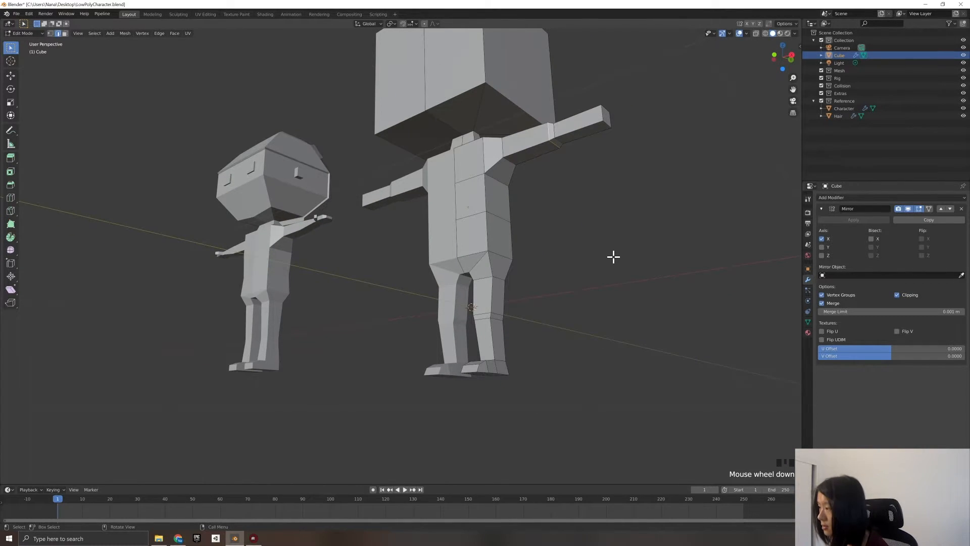
pyautogui.press('KP_1')
pyautogui.press('s')
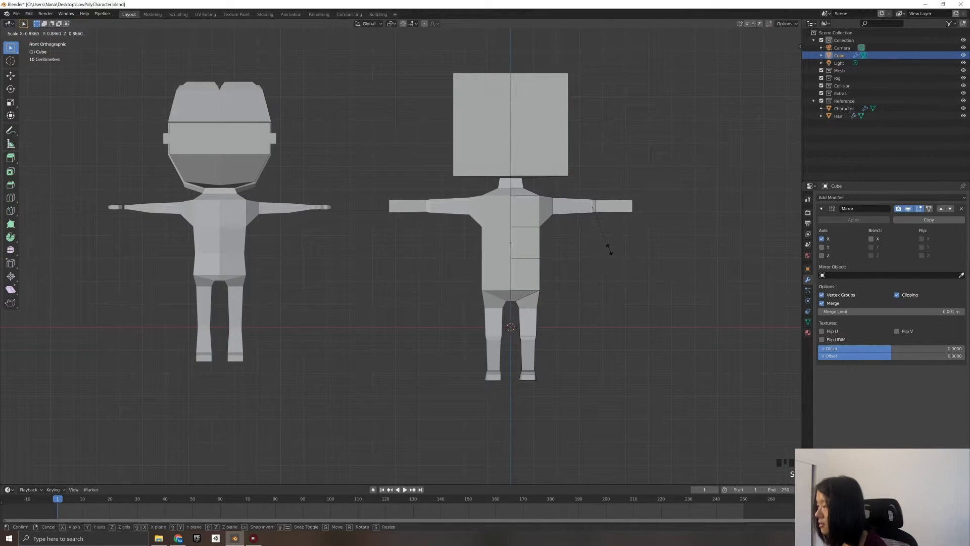
pyautogui.click(608, 249)
pyautogui.moveTo(641, 238); pyautogui.dragTo(615, 236, button='middle')
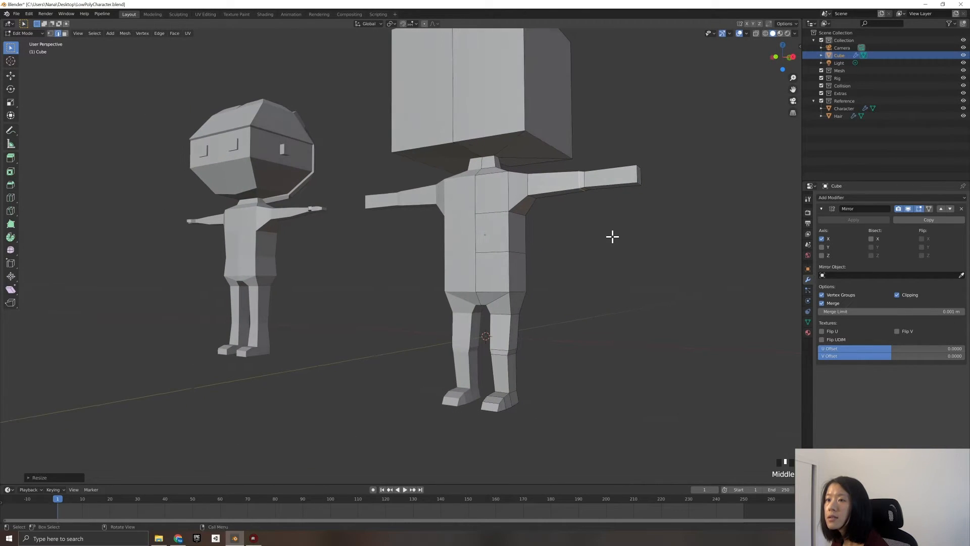
# Switch to face selection, select the face at the end of the arm, and scale it down slightly.
pyautogui.click(60, 34)
pyautogui.click(64, 34)
pyautogui.click(642, 179)
pyautogui.press('KP_1')
pyautogui.press('s')
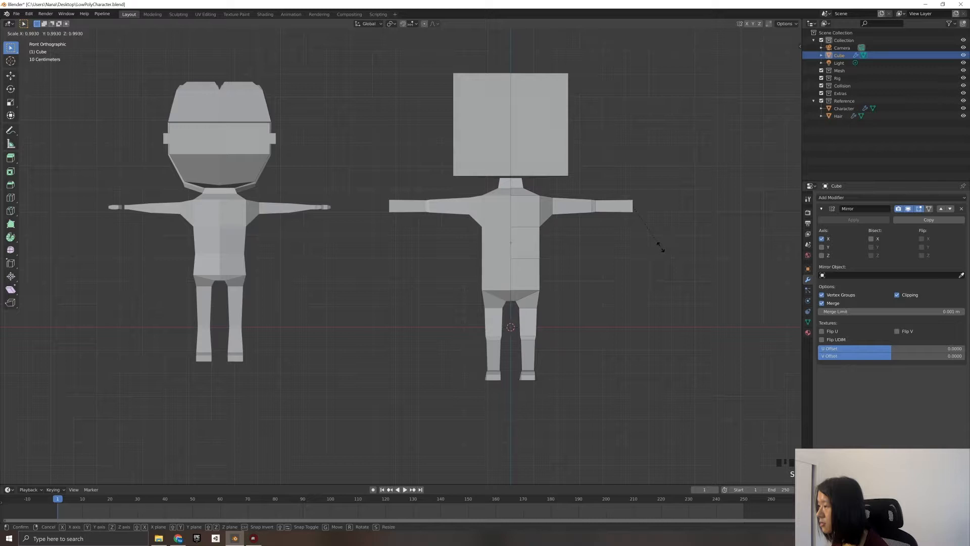
pyautogui.click(657, 246)
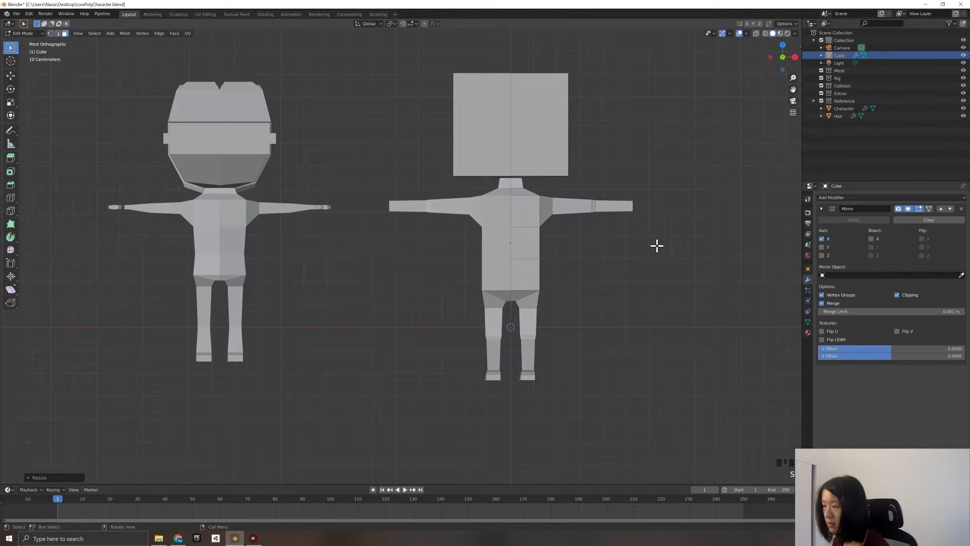
# Extrude the arm's end face outward about 0.02 m and widen it along Y to about 1.44 in top view.
pyautogui.press('KP_3')
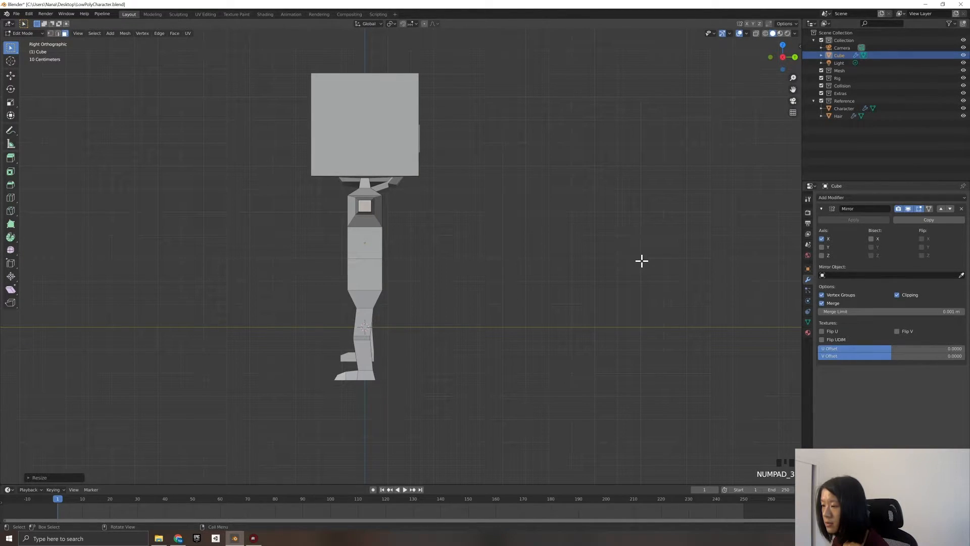
pyautogui.press('KP_1')
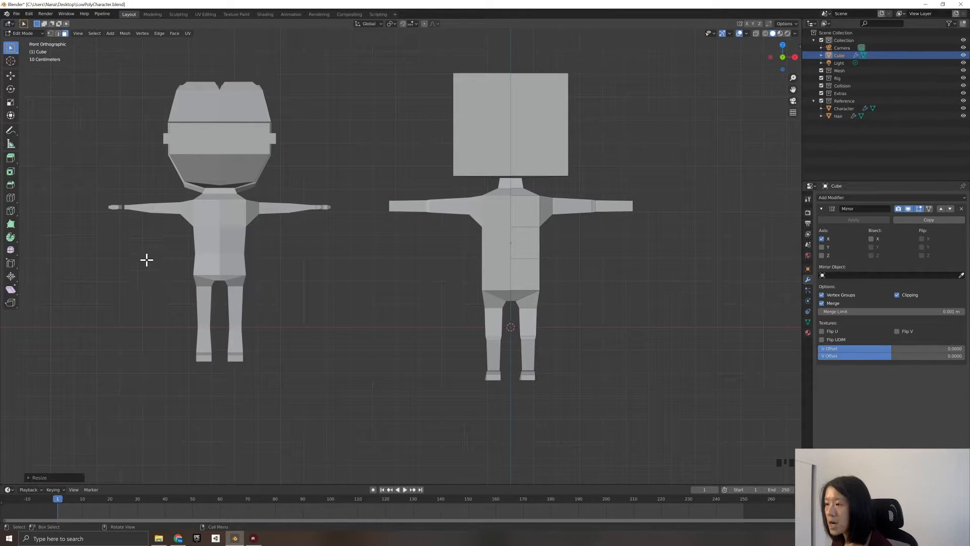
pyautogui.moveTo(297, 268); pyautogui.dragTo(306, 306, button='middle')
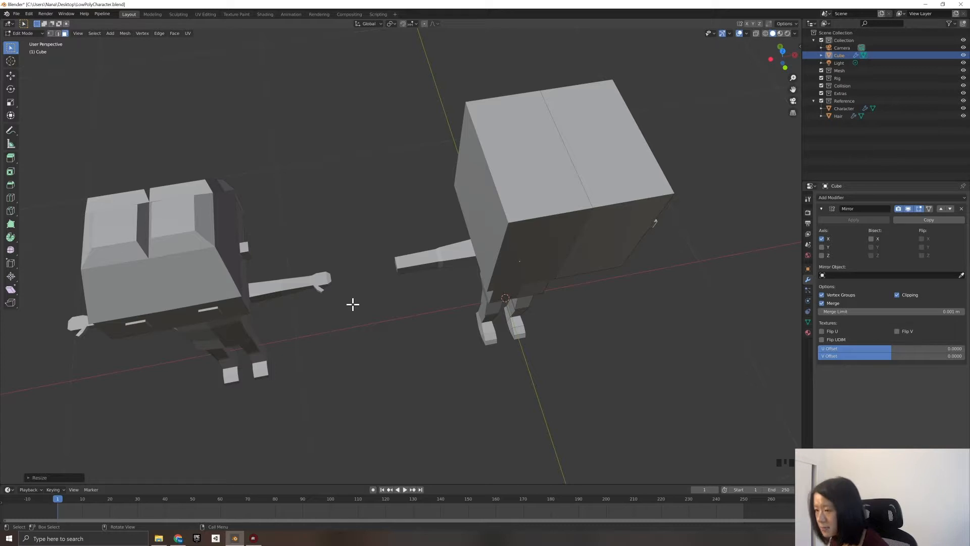
pyautogui.press('KP_1')
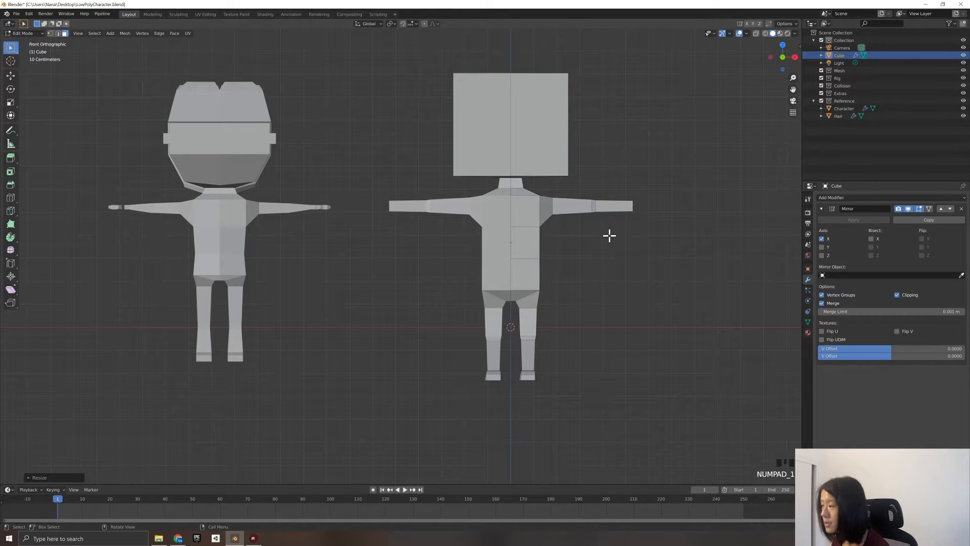
pyautogui.press('e')
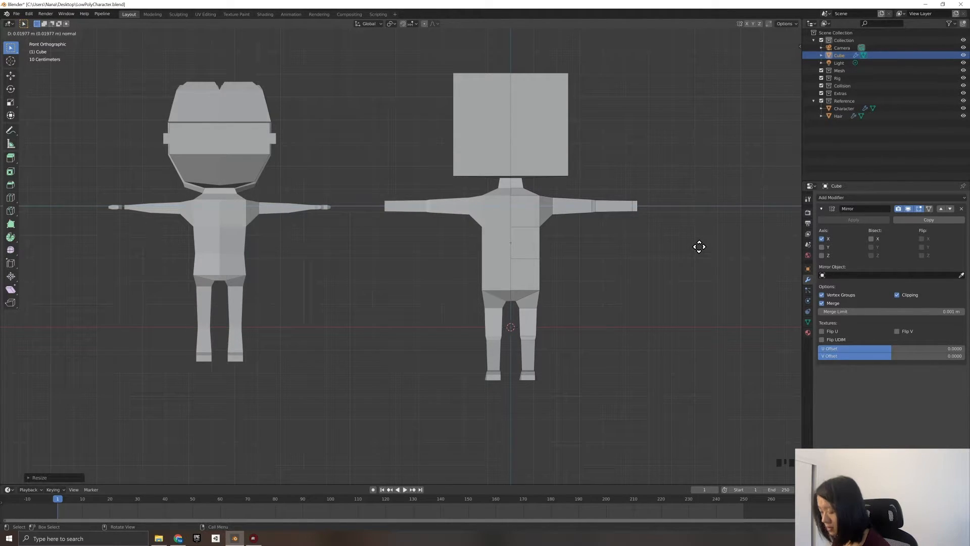
pyautogui.click(699, 247)
pyautogui.press('KP_7')
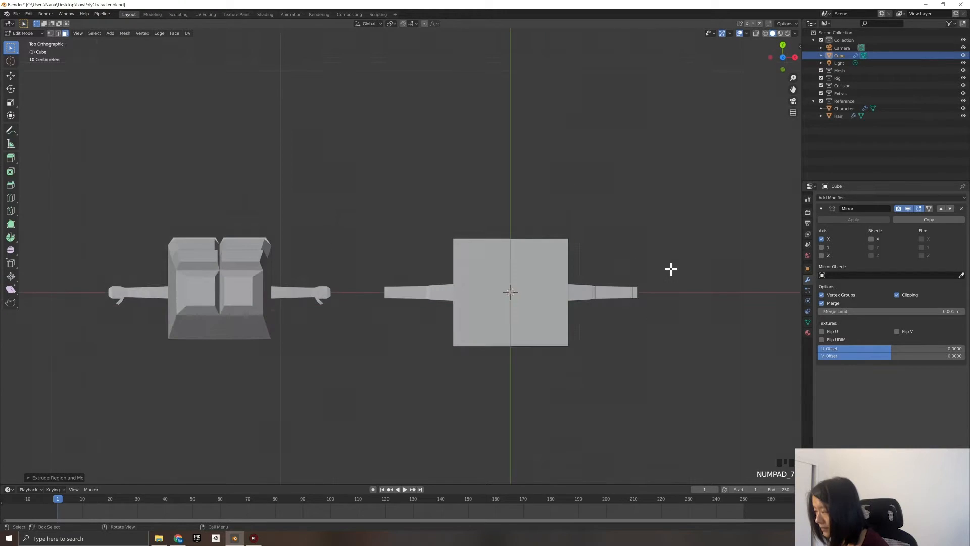
pyautogui.press('s')
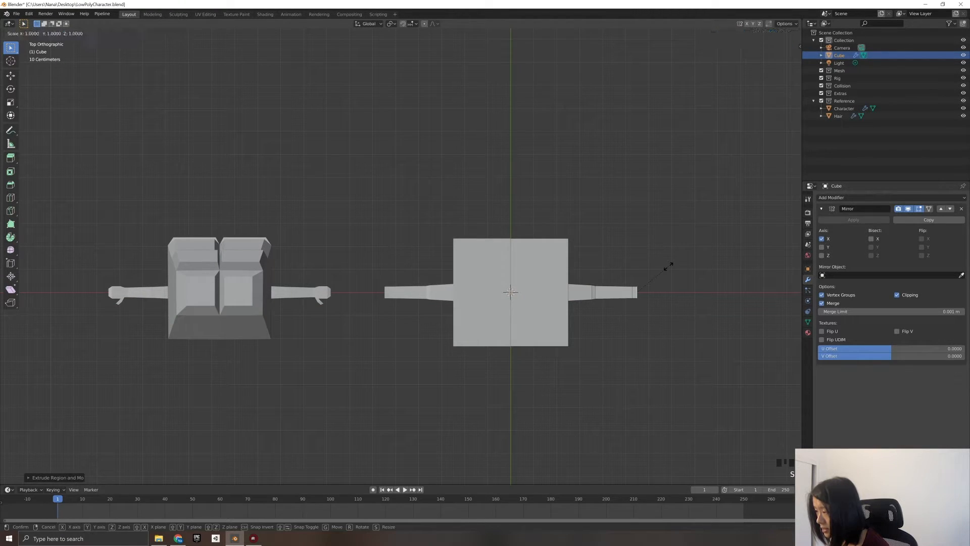
pyautogui.press('y')
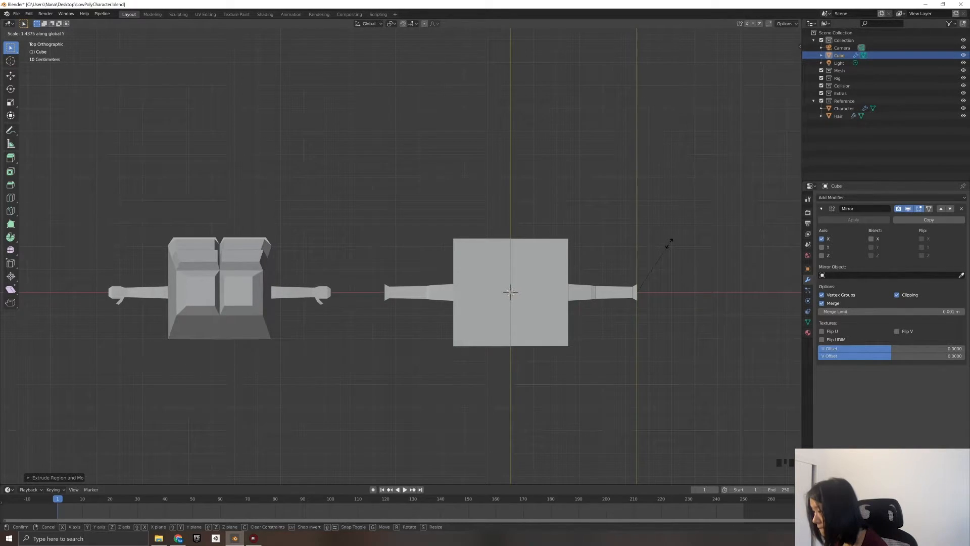
pyautogui.click(669, 244)
# Extrude the hand's end face outward a short distance and widen it along Y to about 1.1.
pyautogui.press('e')
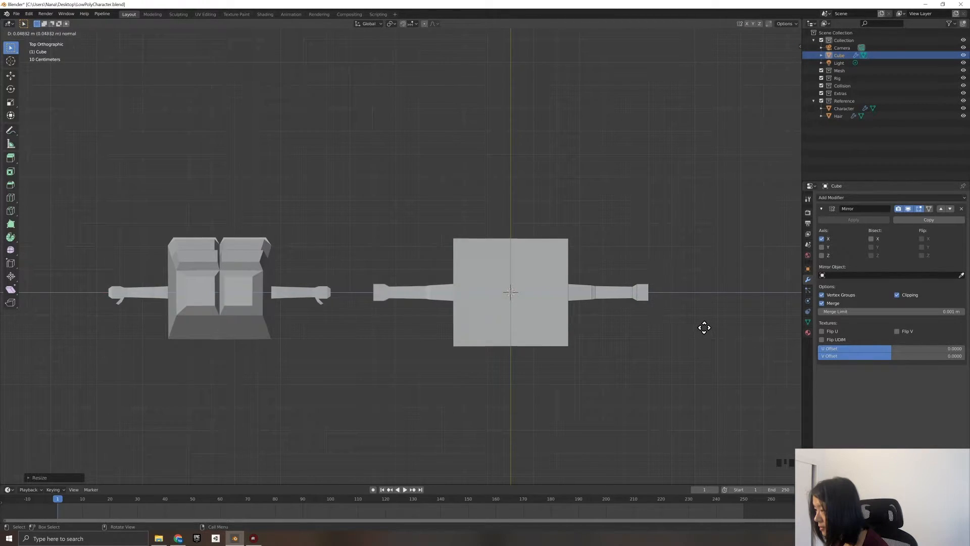
pyautogui.click(703, 326)
pyautogui.press('s')
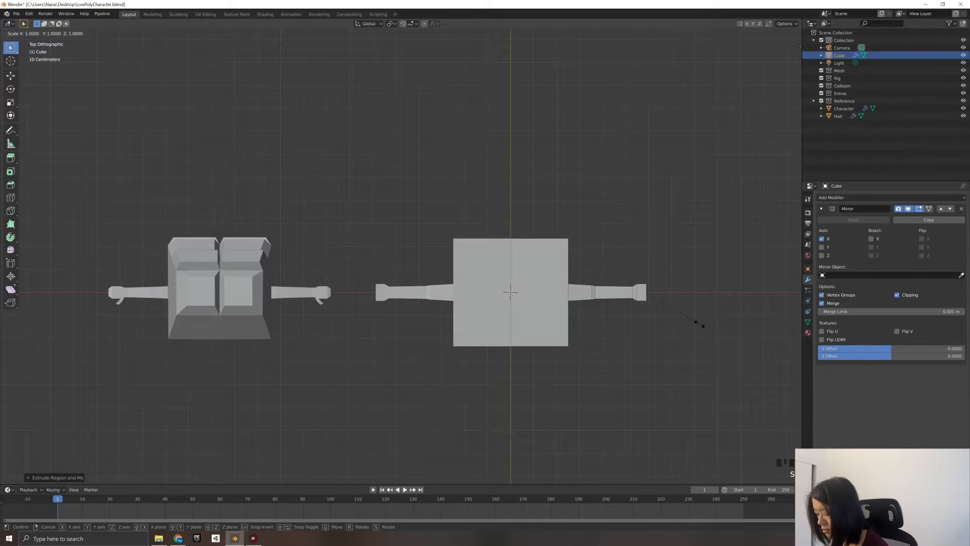
pyautogui.press('y')
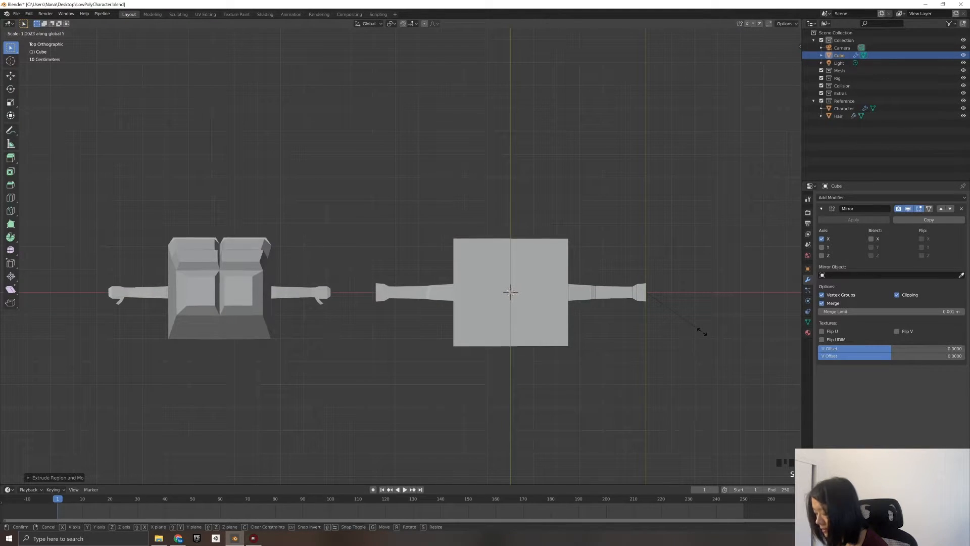
pyautogui.click(704, 333)
# Extrude the hand's end face twice, the first time by about 0.057 m, and narrow the new end face along Y.
pyautogui.press('e')
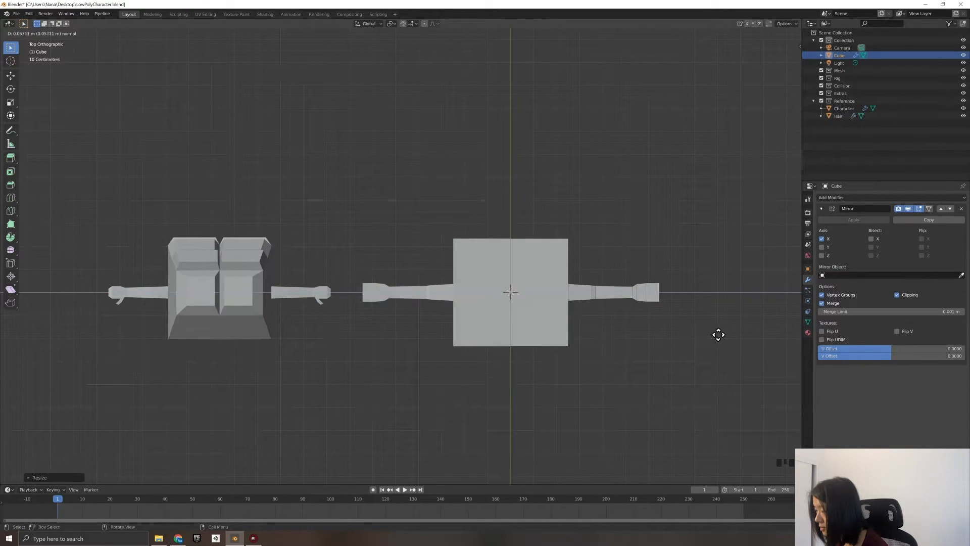
pyautogui.click(718, 335)
pyautogui.press('e')
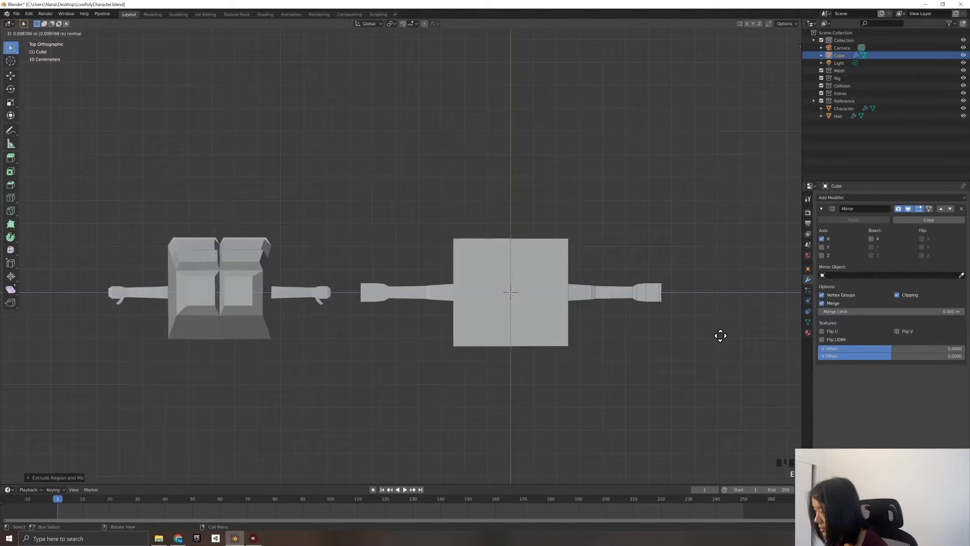
pyautogui.press('s')
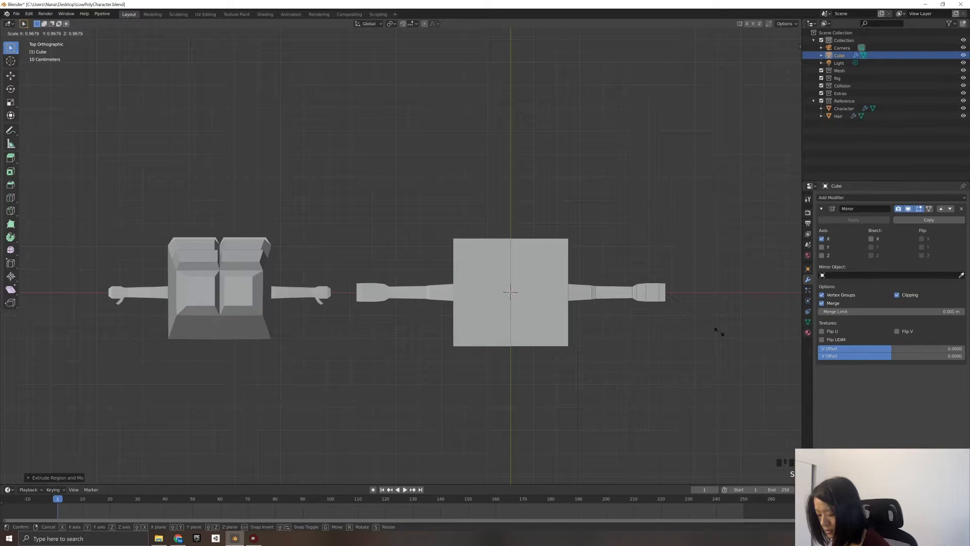
pyautogui.click(721, 333)
pyautogui.hotkey('ctrl', 'z')
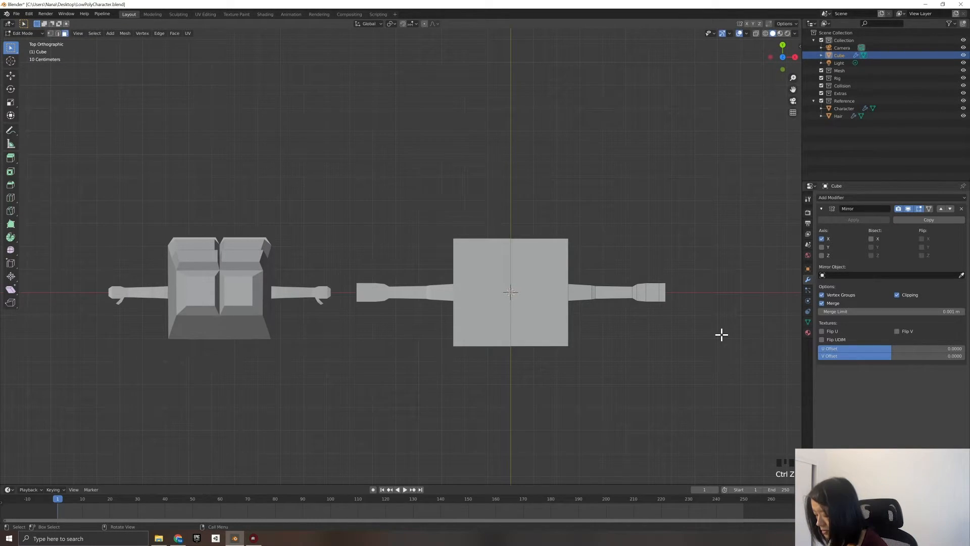
pyautogui.press('s')
pyautogui.press('y')
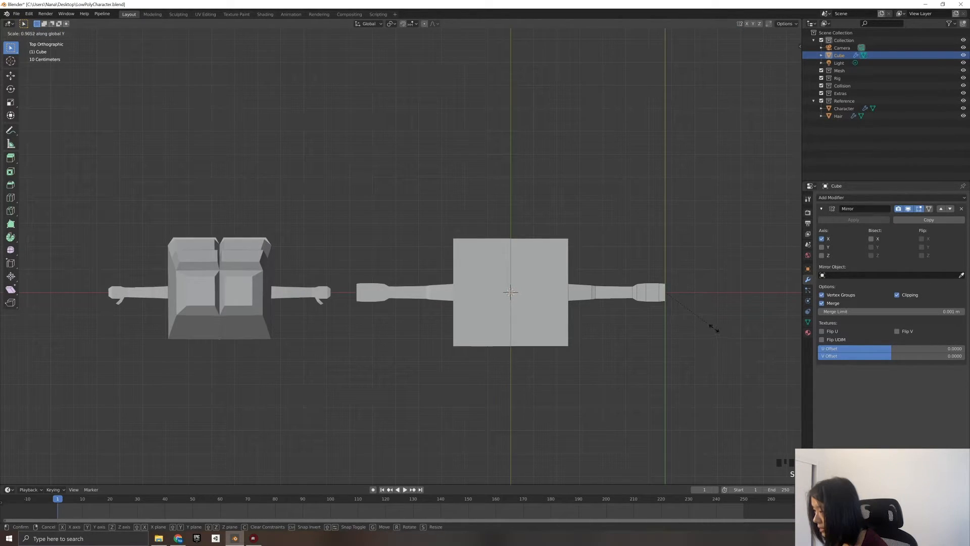
pyautogui.click(708, 324)
# Extrude the fingertip face with almost no length, narrow it along Y, and clear the selection.
pyautogui.press('e')
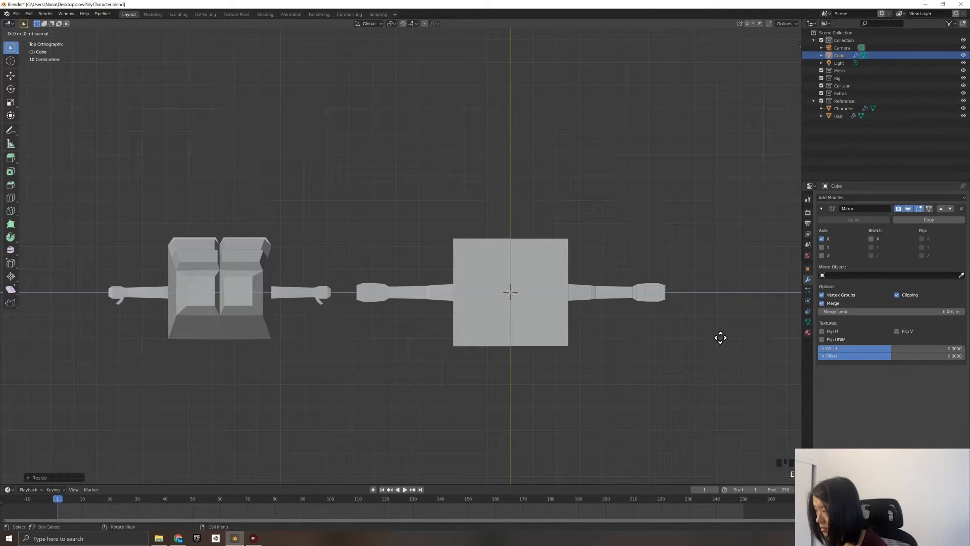
pyautogui.click(720, 338)
pyautogui.press('s')
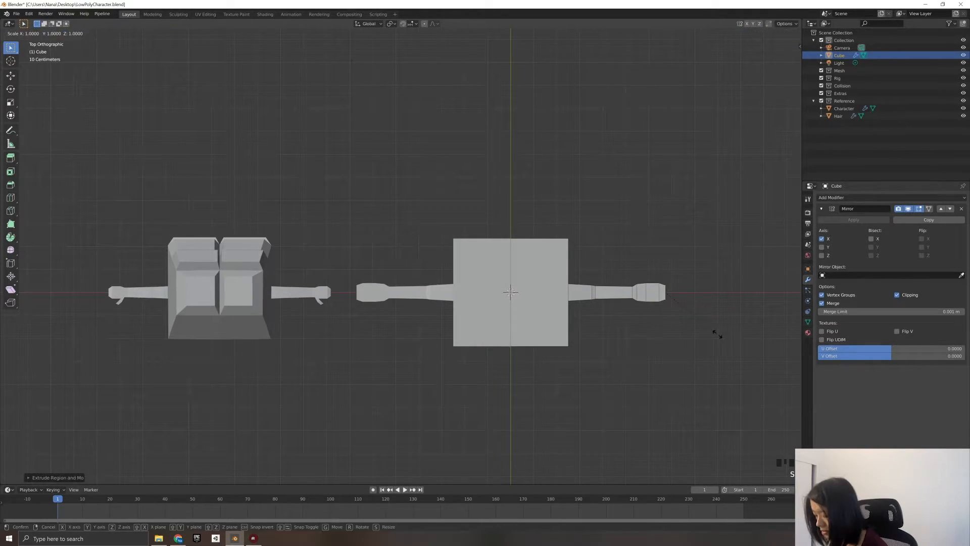
pyautogui.press('y')
pyautogui.click(707, 328)
pyautogui.moveTo(607, 371); pyautogui.dragTo(592, 320, button='middle')
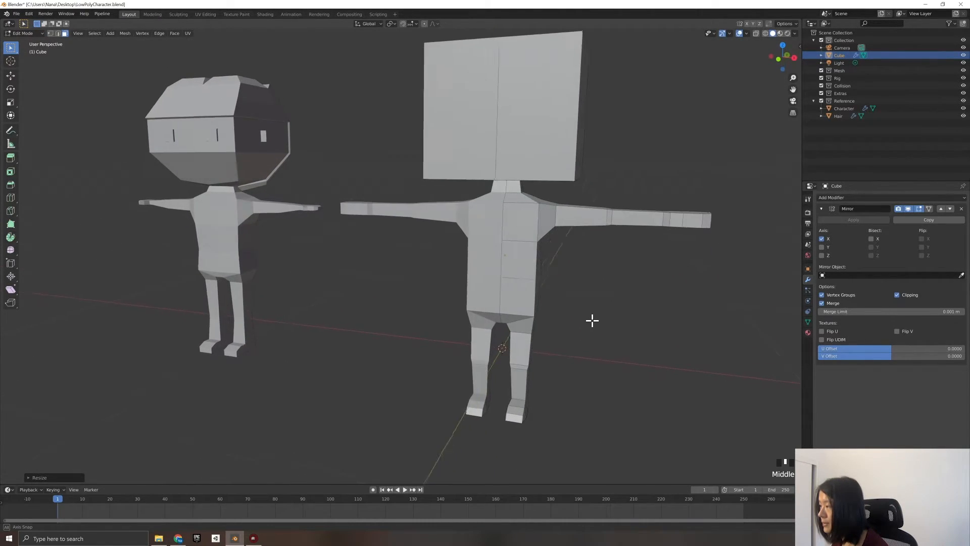
pyautogui.scroll(-2, 678, 260)
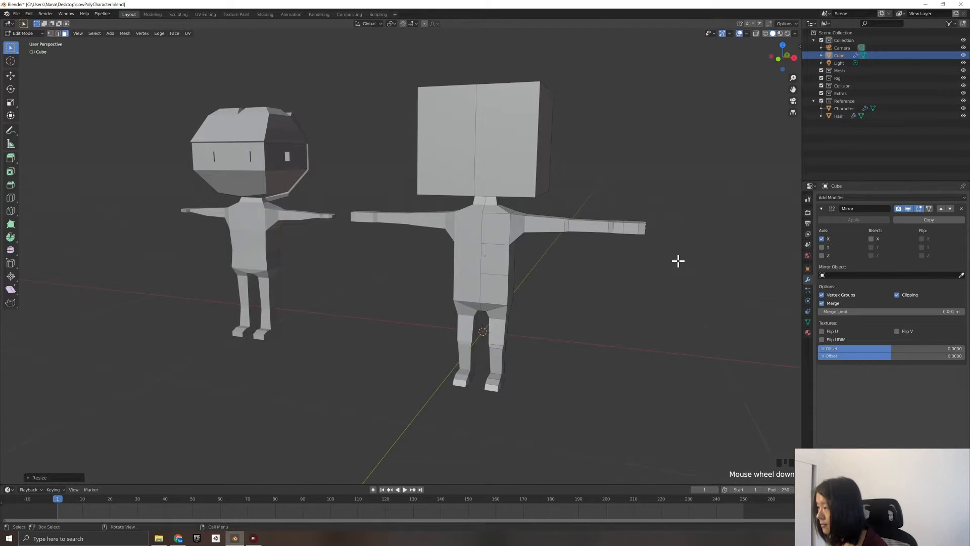
pyautogui.scroll(2, 679, 260)
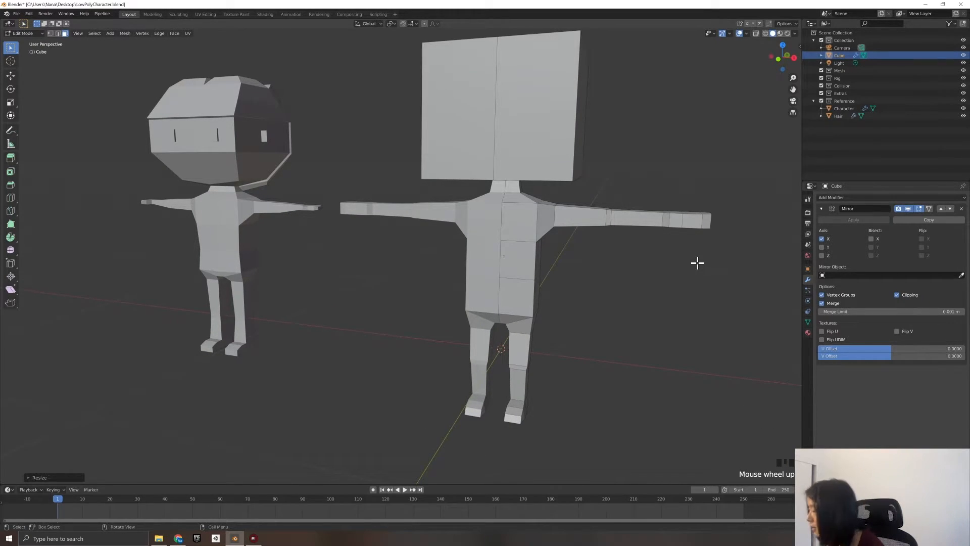
pyautogui.click(723, 251)
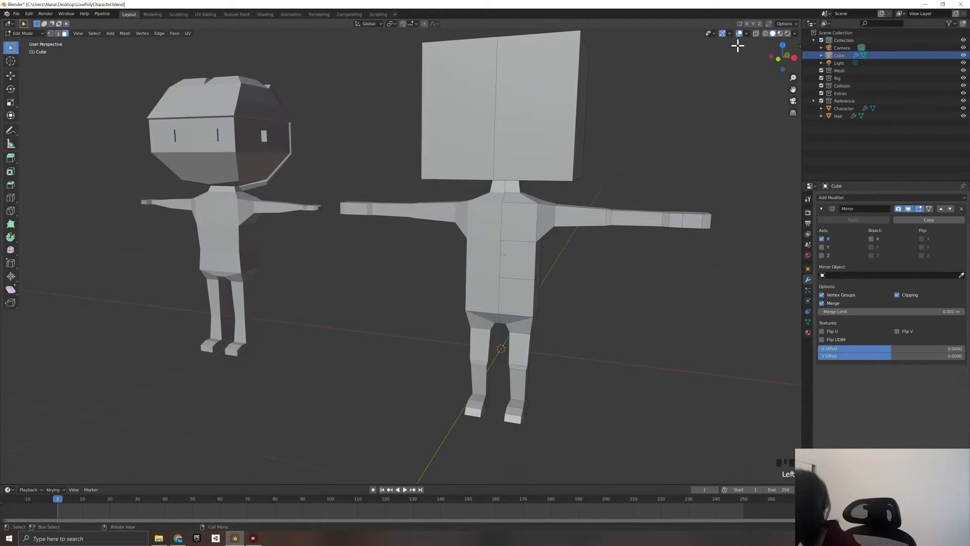
# With X-ray on, box-select all of the hand's vertices in front view and scale them along Z to about 0.78.
pyautogui.click(756, 33)
pyautogui.moveTo(730, 248); pyautogui.dragTo(670, 191)
pyautogui.press('KP_1')
pyautogui.moveTo(687, 238); pyautogui.dragTo(647, 190)
pyautogui.click(50, 33)
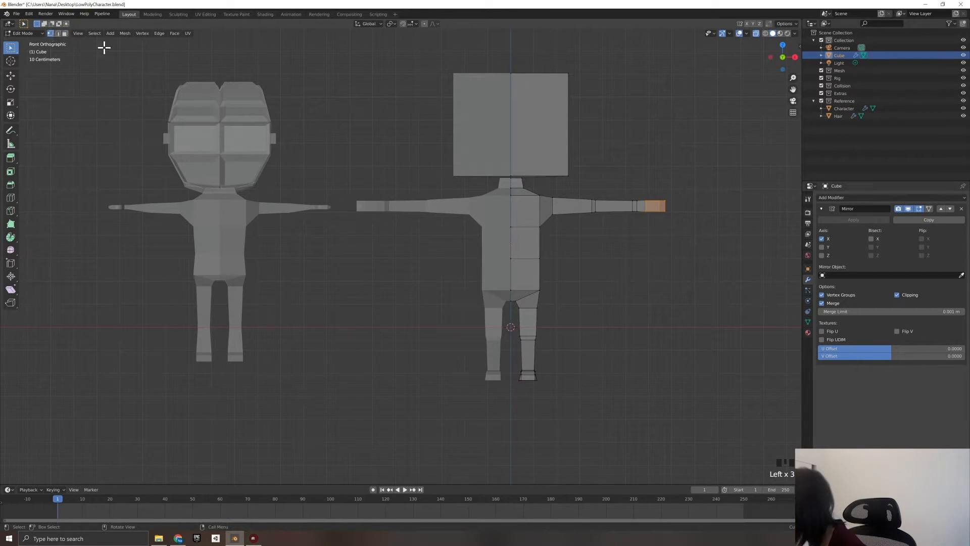
pyautogui.click(704, 223)
pyautogui.moveTo(704, 223); pyautogui.dragTo(640, 188)
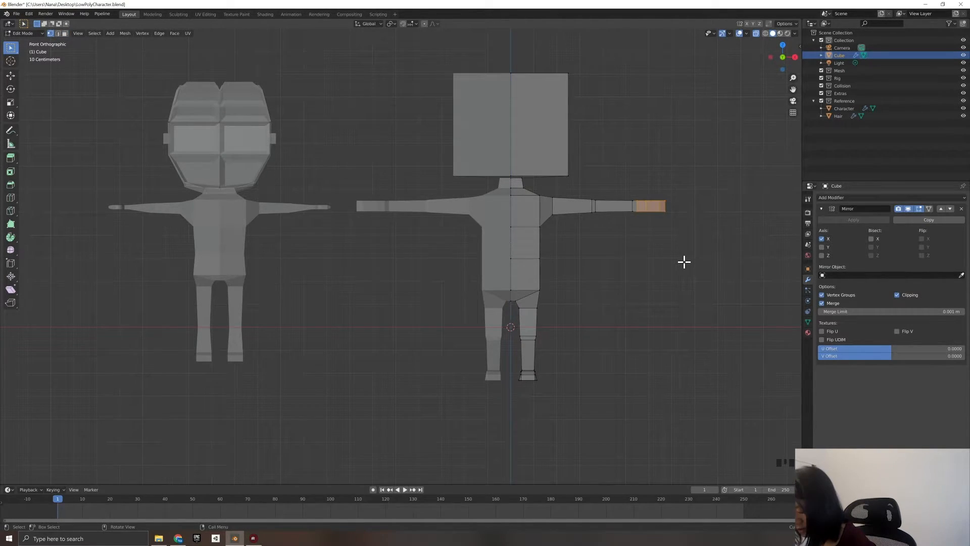
pyautogui.press('s')
pyautogui.press('z')
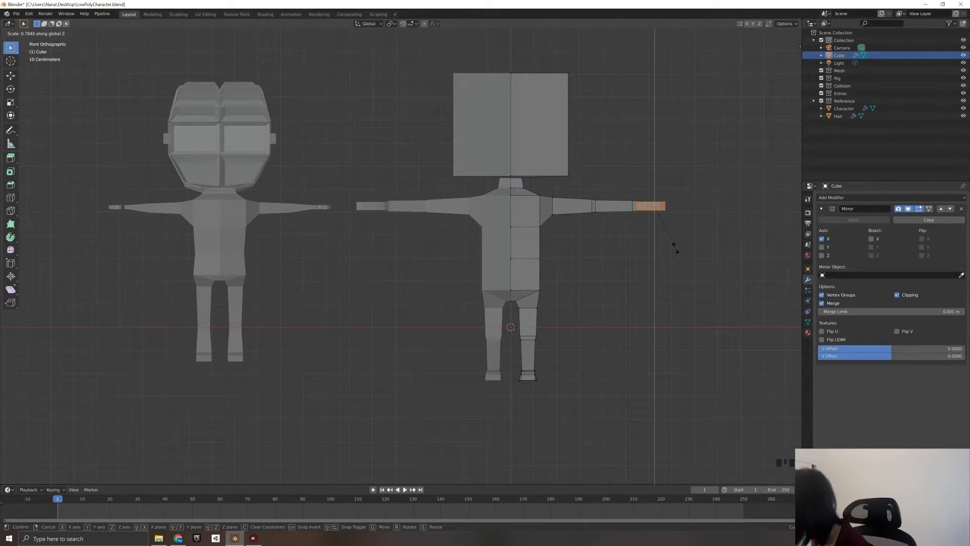
pyautogui.click(675, 247)
# Turn off X-ray, clear the hand selection, and return to front view.
pyautogui.moveTo(641, 288)
pyautogui.mouseDown(button='middle')
pyautogui.moveTo(639, 314)
pyautogui.moveTo(631, 293)
pyautogui.mouseUp(button='middle')
pyautogui.press('KP_1')
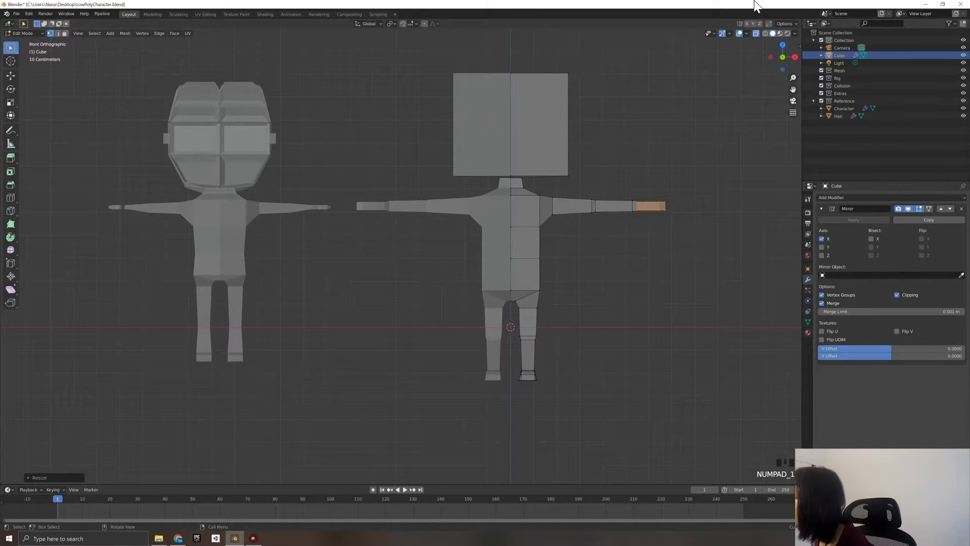
pyautogui.click(757, 33)
pyautogui.press('KP_7')
pyautogui.click(719, 222)
pyautogui.moveTo(717, 256)
pyautogui.mouseDown(button='middle')
pyautogui.moveTo(699, 290)
pyautogui.moveTo(702, 266)
pyautogui.mouseUp(button='middle')
pyautogui.press('KP_1')
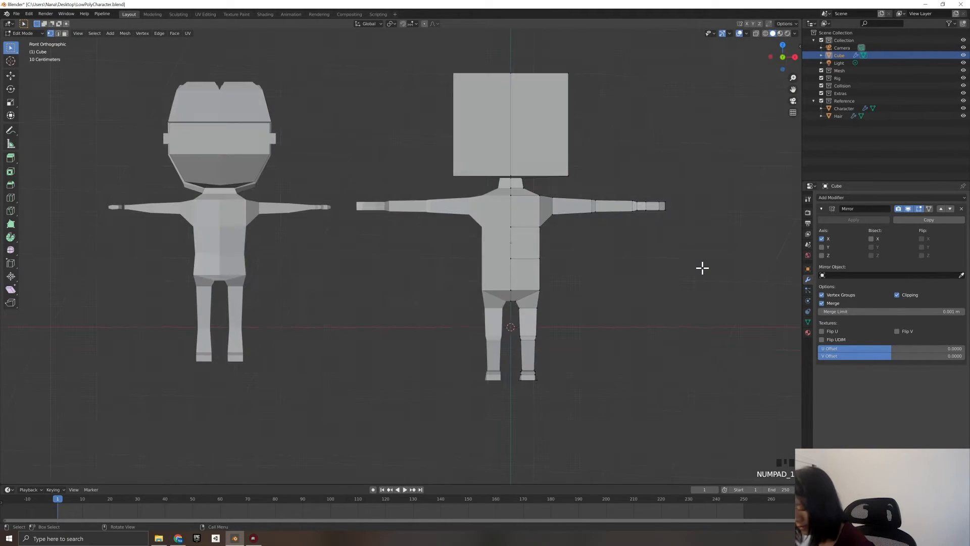
# In face selection mode, extrude the face on the front side of the hand outward in top view to start the thumb.
pyautogui.press('KP_7')
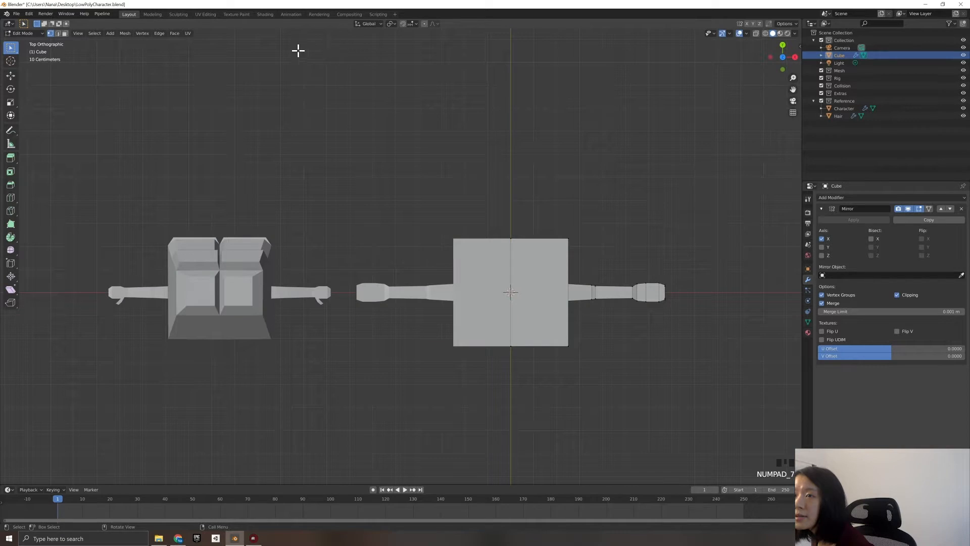
pyautogui.click(65, 33)
pyautogui.moveTo(637, 260); pyautogui.dragTo(678, 321, button='middle')
pyautogui.press('KP_1')
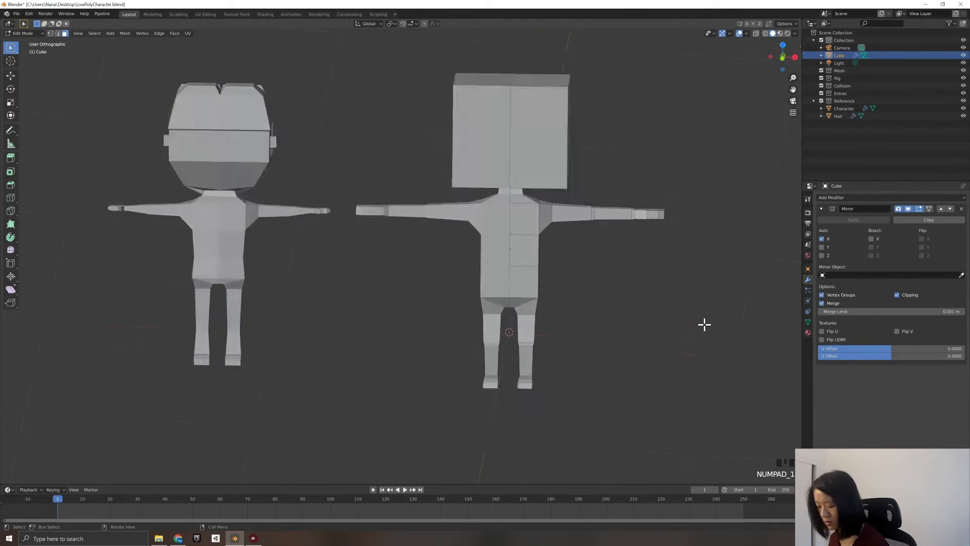
pyautogui.press('KP_7')
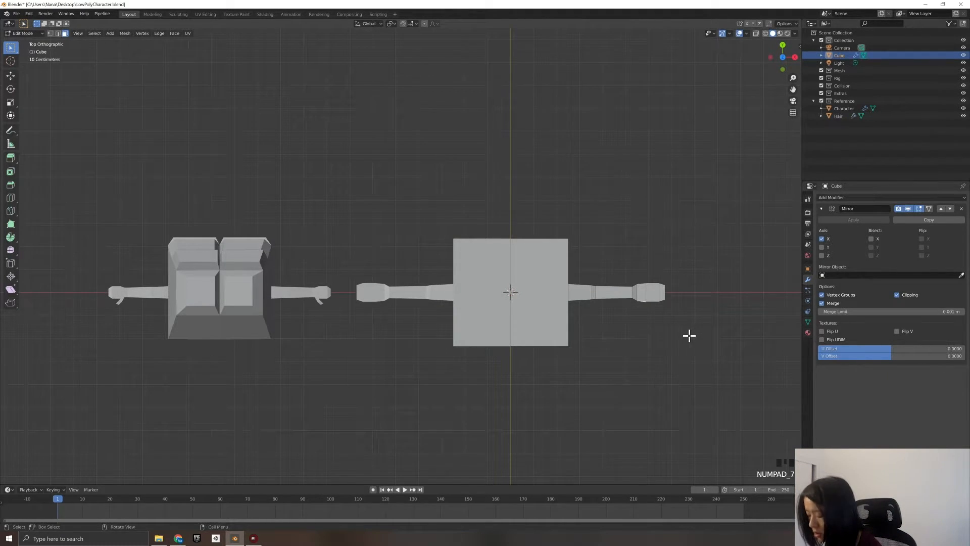
pyautogui.press('e')
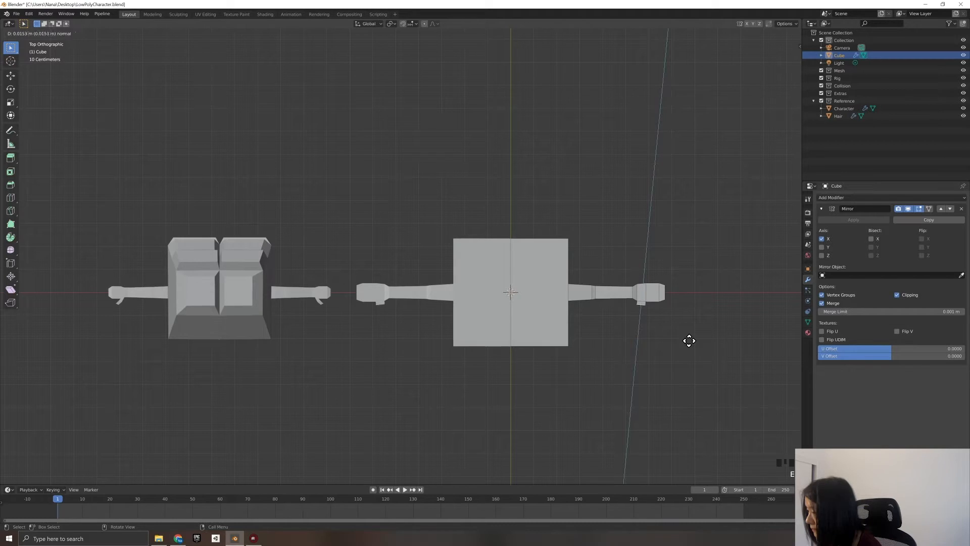
pyautogui.click(690, 343)
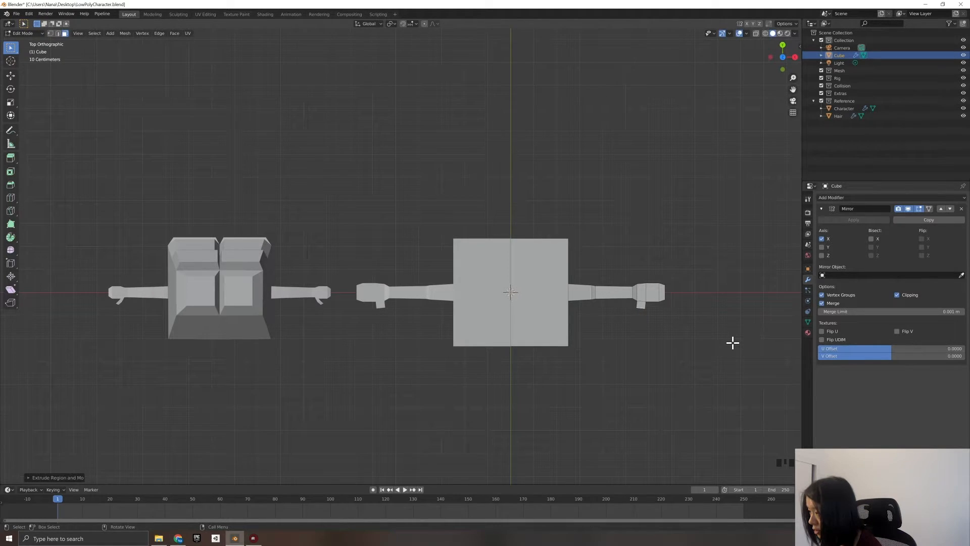
# Rotate the thumb's end face about Z and move it about 0.02 m along X to angle it toward the fingers.
pyautogui.press('r')
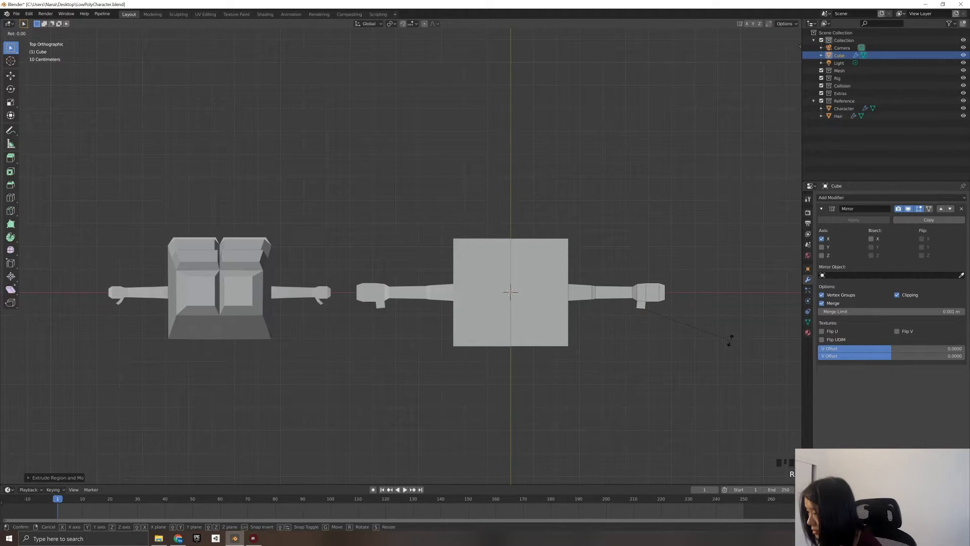
pyautogui.press('z')
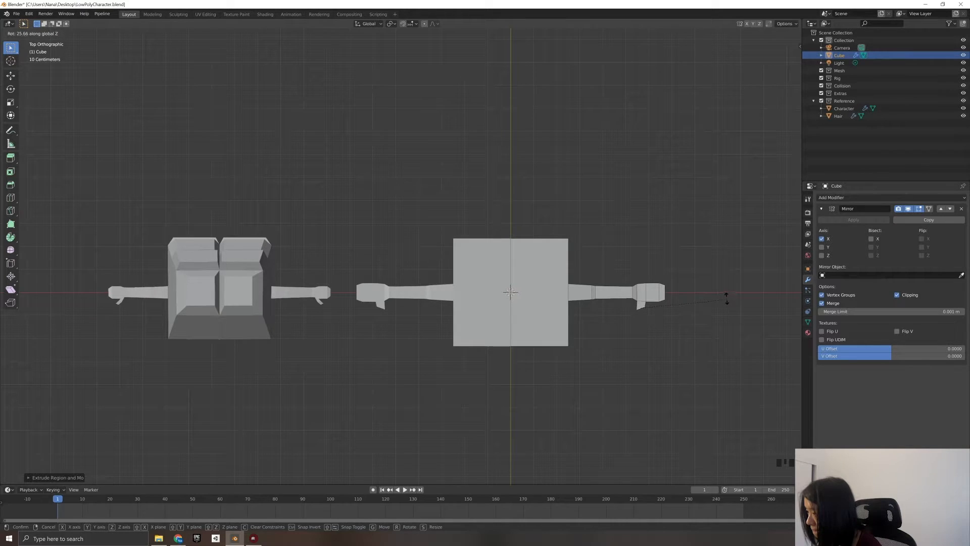
pyautogui.click(718, 276)
pyautogui.press('g')
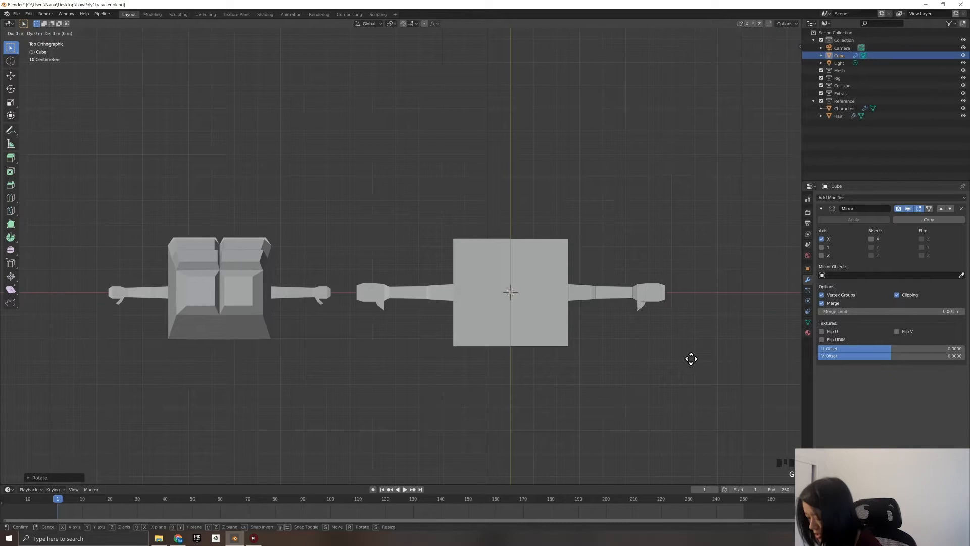
pyautogui.press('x')
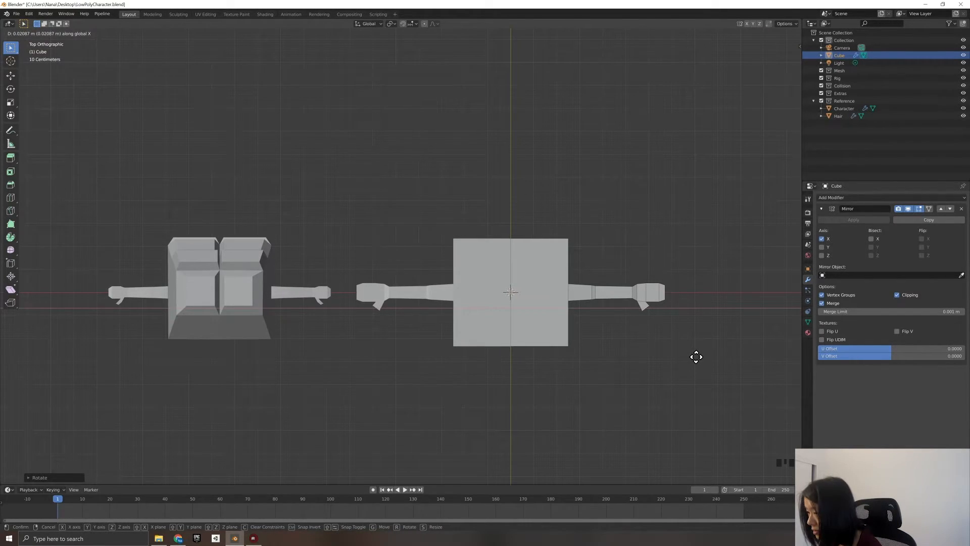
pyautogui.click(697, 357)
# Scale the thumb's end face to about 0.85 and extrude it about 0.032 m in top view.
pyautogui.moveTo(696, 354); pyautogui.dragTo(652, 348, button='middle')
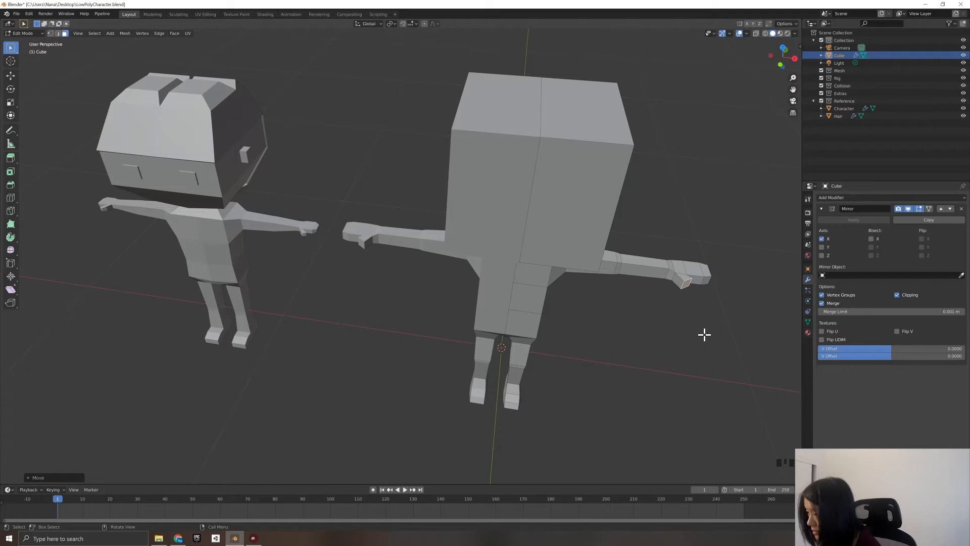
pyautogui.press('s')
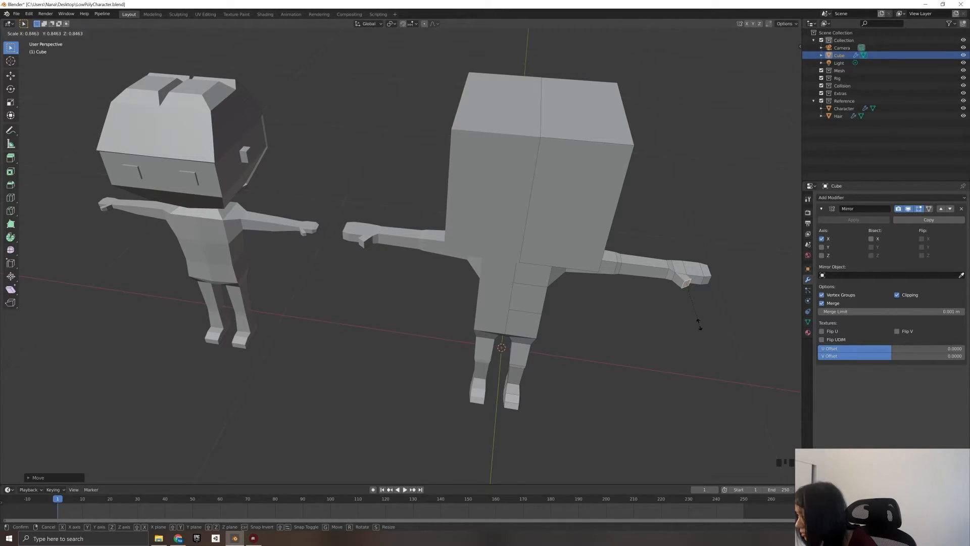
pyautogui.click(698, 321)
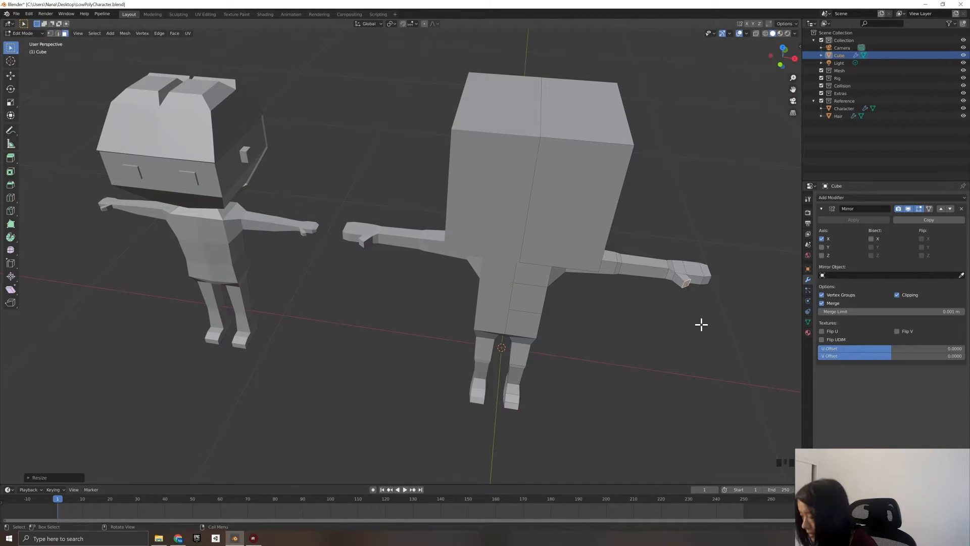
pyautogui.press('KP_7')
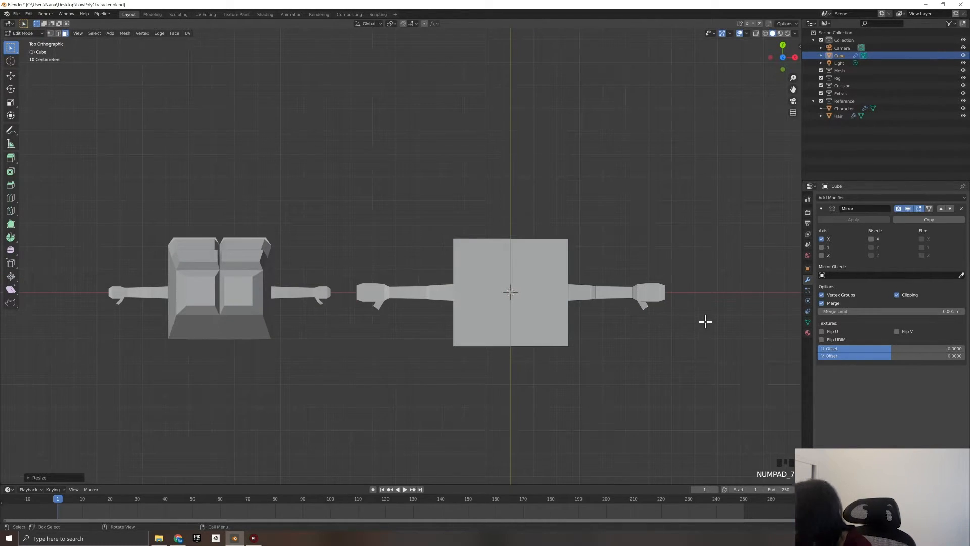
pyautogui.press('e')
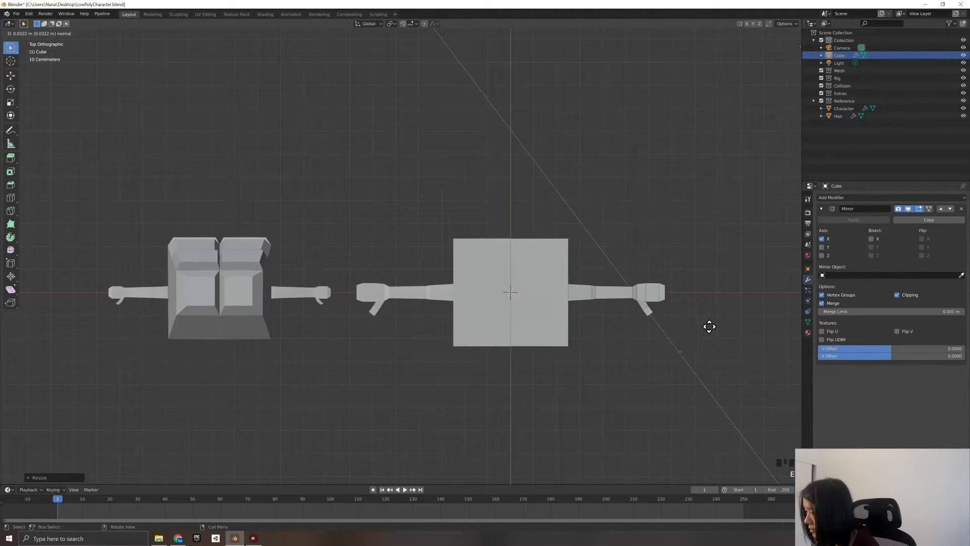
pyautogui.click(709, 327)
# Scale down the thumb's tip face and move it about 0.012 m along Y toward the hand.
pyautogui.press('s')
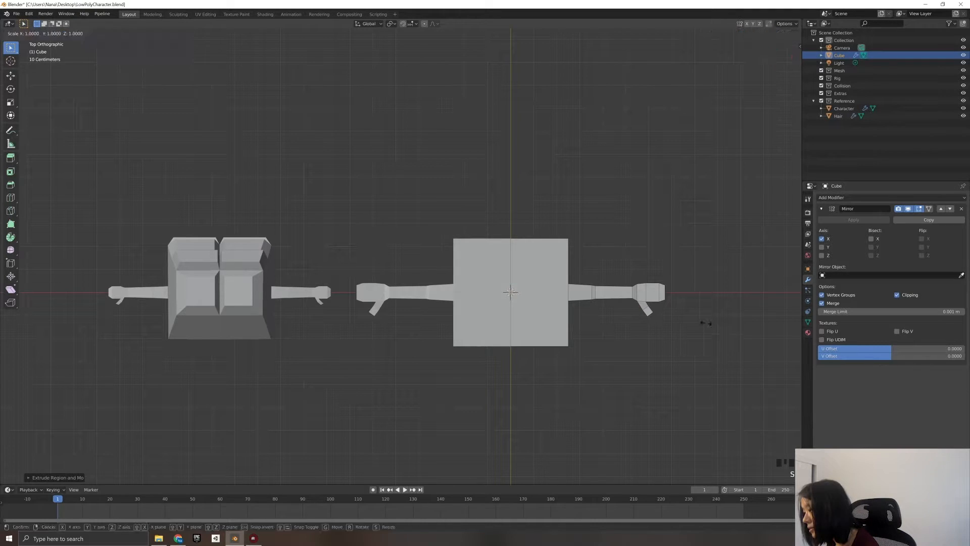
pyautogui.click(693, 318)
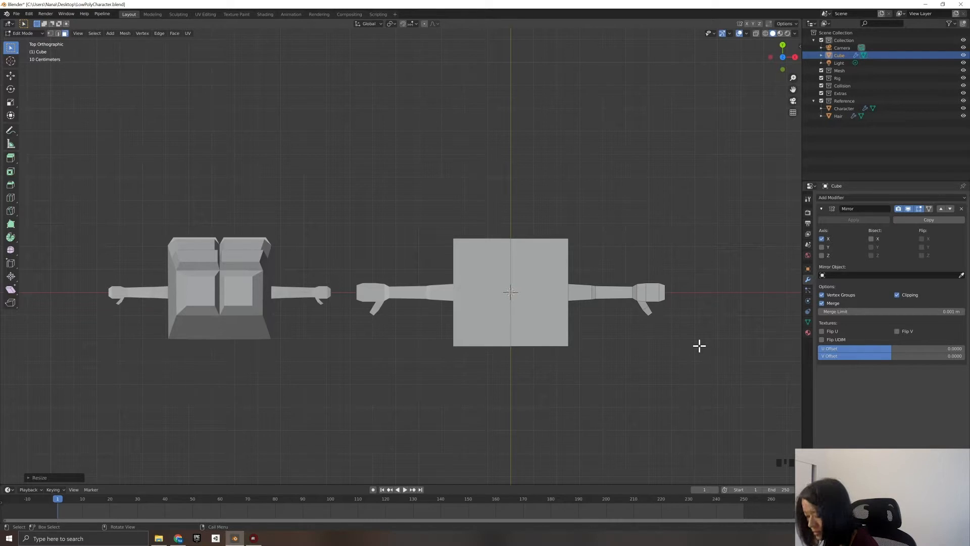
pyautogui.press('g')
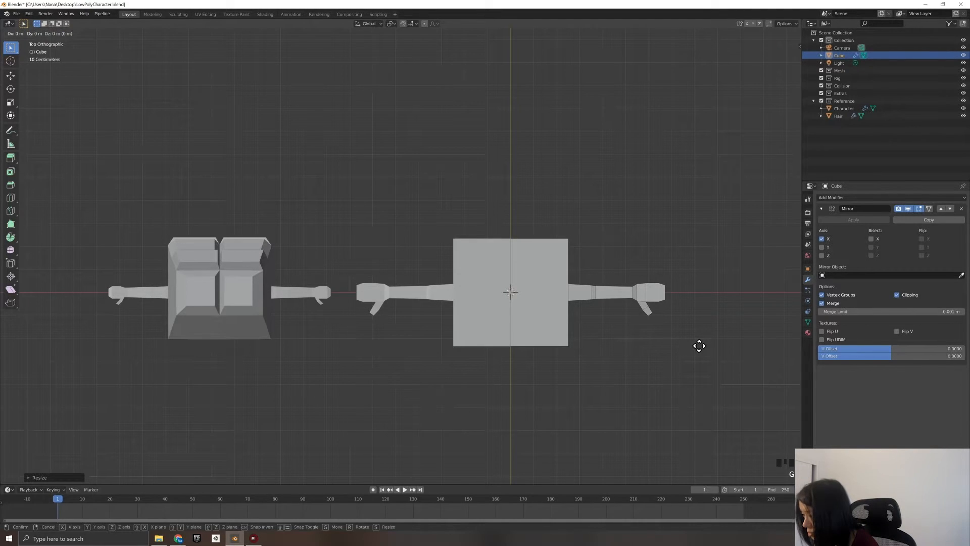
pyautogui.press('y')
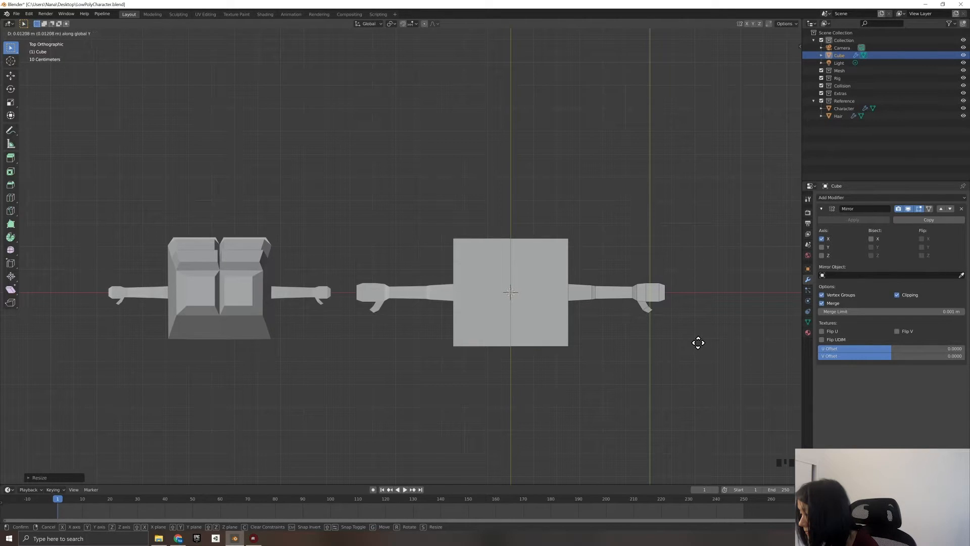
pyautogui.click(699, 342)
pyautogui.moveTo(700, 342); pyautogui.dragTo(676, 357, button='middle')
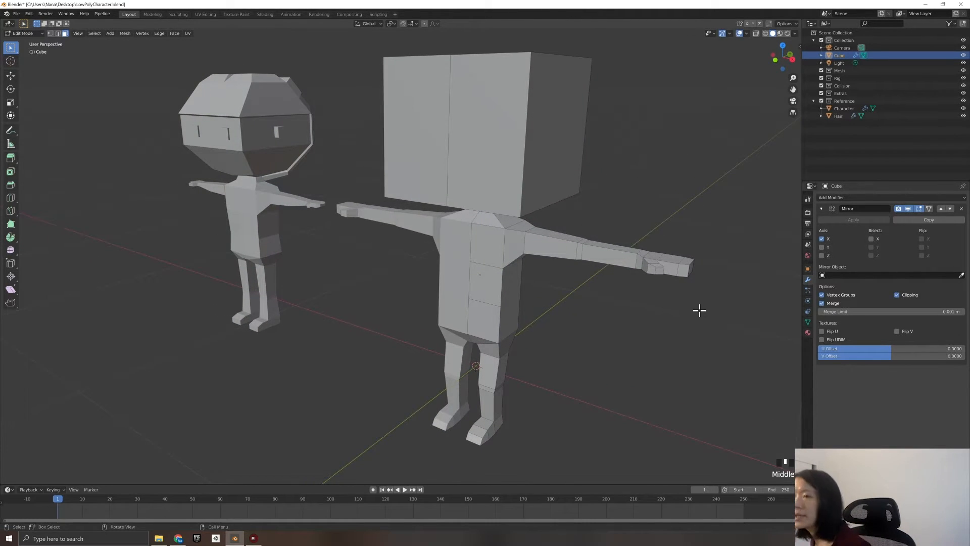
# In edge selection mode, raise the edge across the top of the hand about 0.008 m along Z.
pyautogui.click(58, 33)
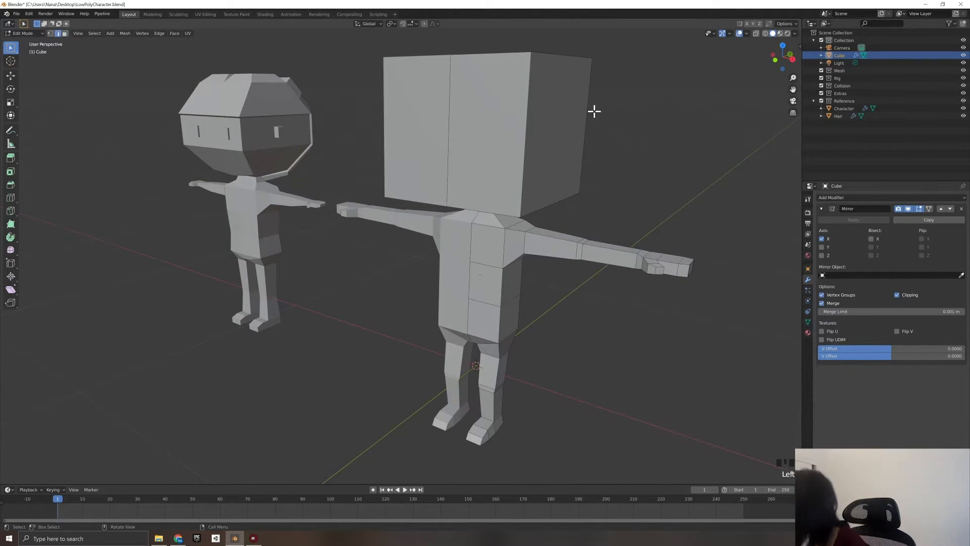
pyautogui.scroll(2, 674, 261)
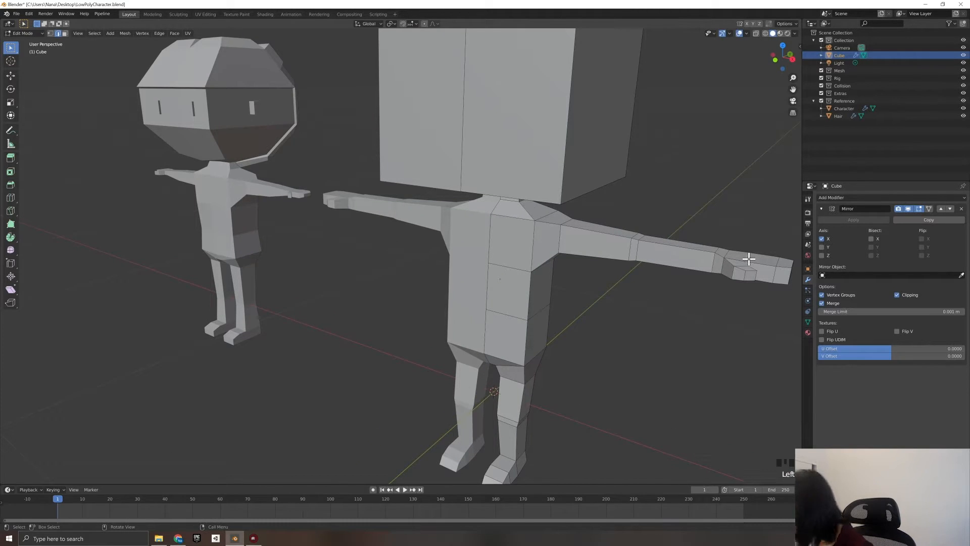
pyautogui.press('g')
pyautogui.press('z')
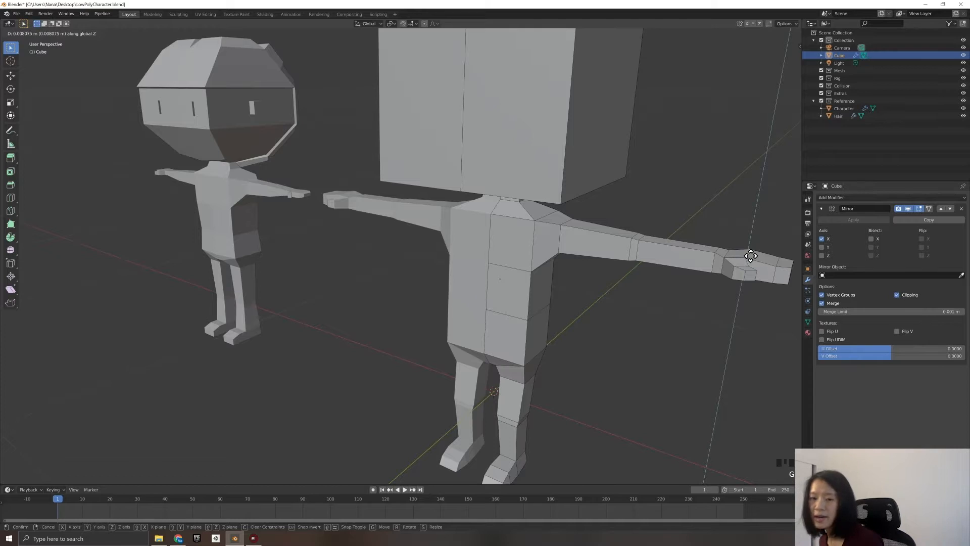
pyautogui.click(750, 255)
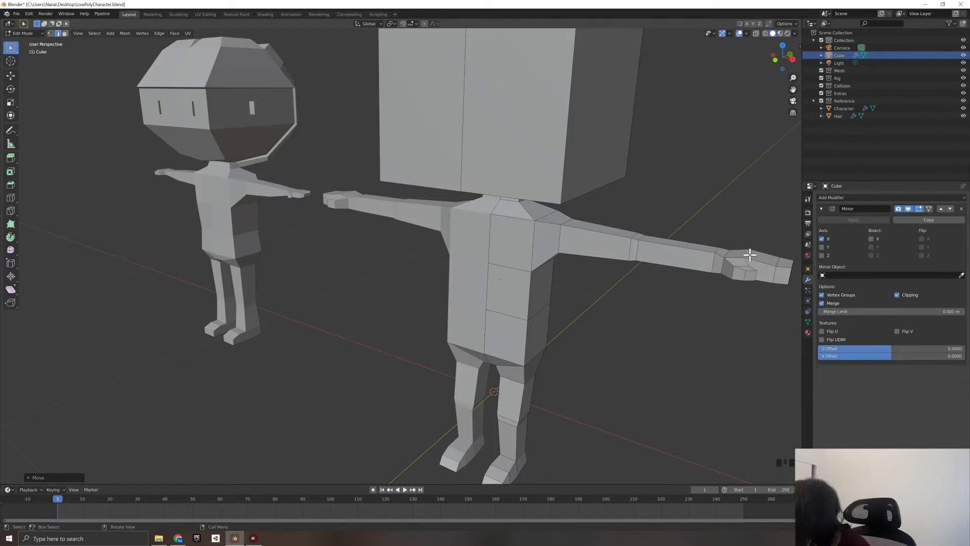
# Move the edge on the underside of the hand slightly along Z.
pyautogui.scroll(1, 748, 278)
pyautogui.moveTo(733, 303); pyautogui.dragTo(728, 298, button='middle')
pyautogui.scroll(-3, 730, 305)
pyautogui.scroll(1, 730, 305)
pyautogui.scroll(-1, 717, 288)
pyautogui.scroll(1, 692, 263)
pyautogui.moveTo(667, 253); pyautogui.dragTo(665, 249, button='middle')
pyautogui.scroll(-1, 657, 227)
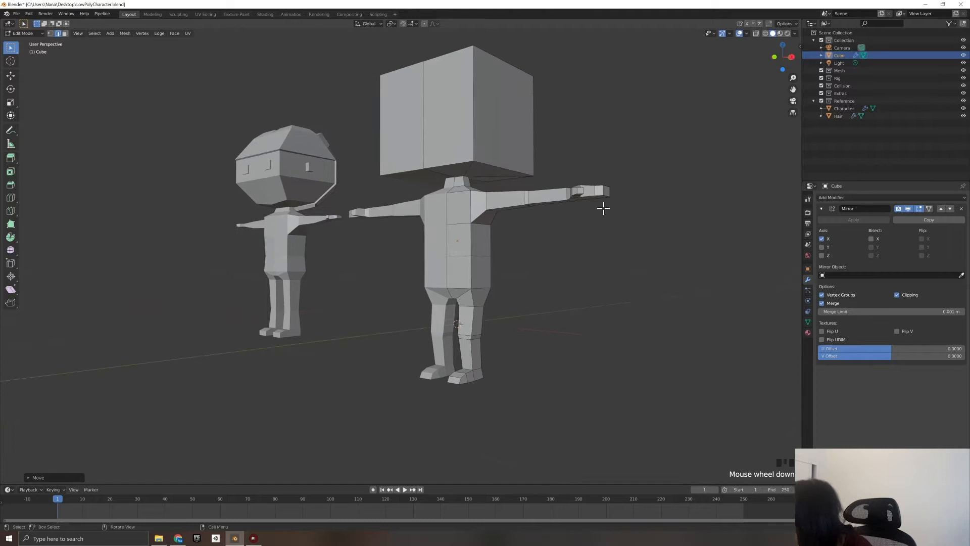
pyautogui.press('g')
pyautogui.press('z')
pyautogui.click(609, 210)
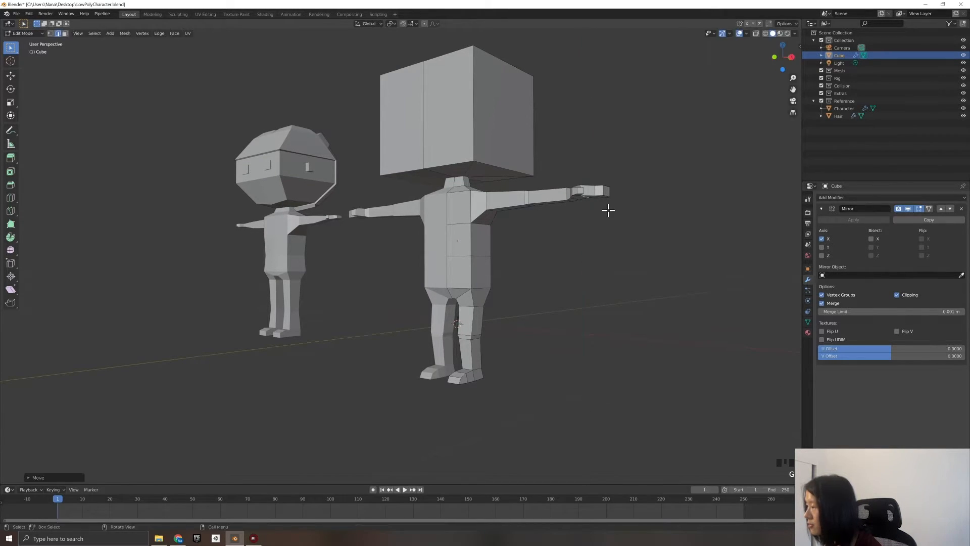
# In face selection mode, delete the end face at the fingertip side of the hand.
pyautogui.moveTo(609, 220)
pyautogui.mouseDown(button='middle')
pyautogui.moveTo(700, 241)
pyautogui.moveTo(613, 228)
pyautogui.mouseUp(button='middle')
pyautogui.scroll(2, 674, 236)
pyautogui.keyDown('shift'); pyautogui.scroll(-2, 611, 223); pyautogui.keyUp('shift')
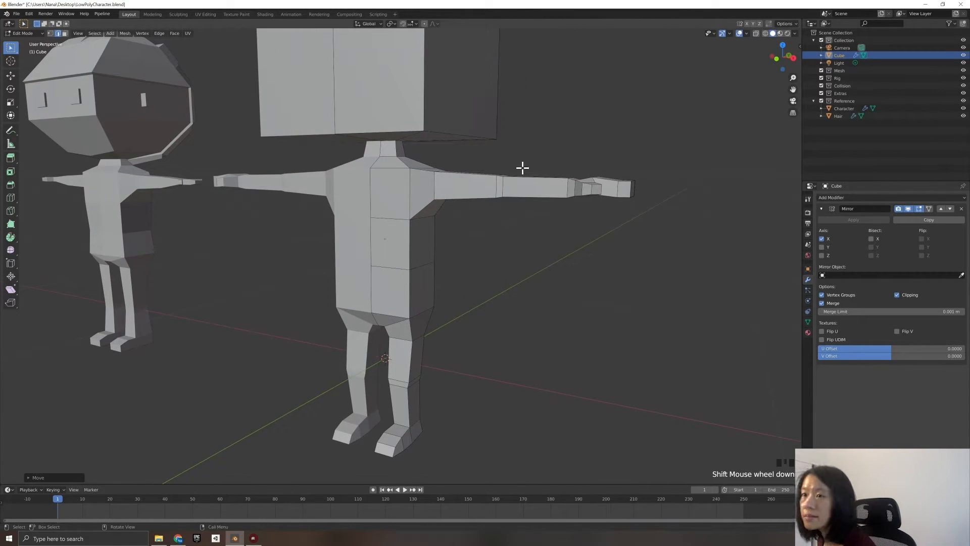
pyautogui.click(64, 33)
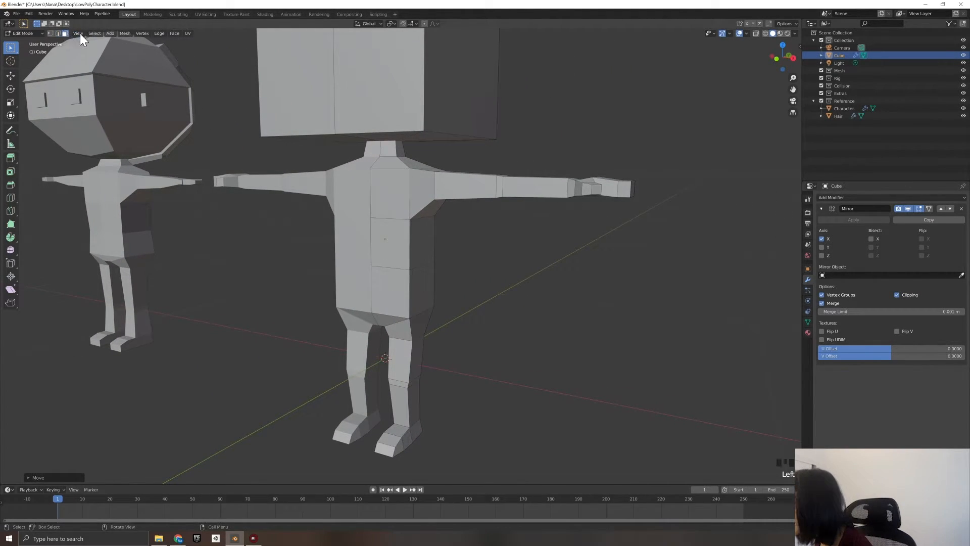
pyautogui.click(638, 190)
pyautogui.moveTo(646, 205); pyautogui.dragTo(639, 217, button='middle')
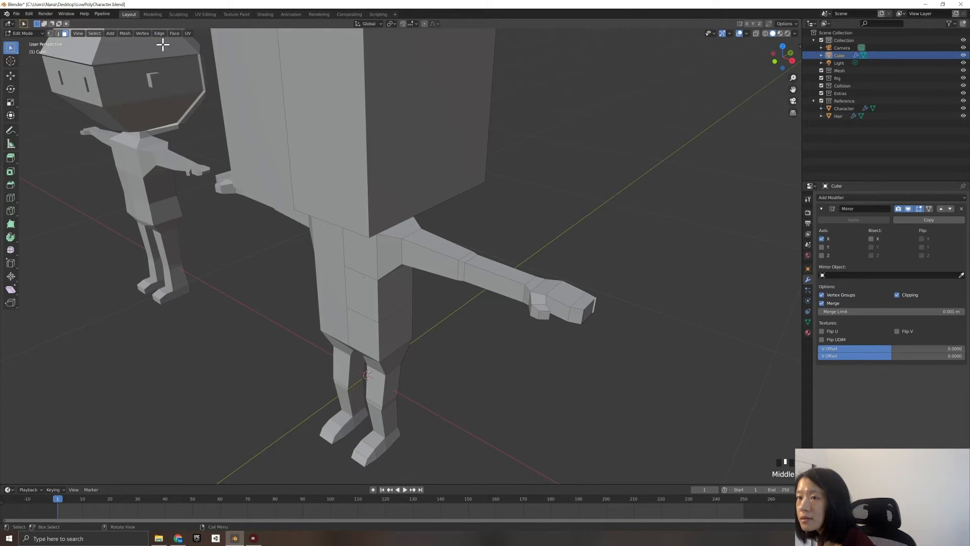
pyautogui.moveTo(682, 340); pyautogui.dragTo(646, 335, button='middle')
pyautogui.click(431, 185)
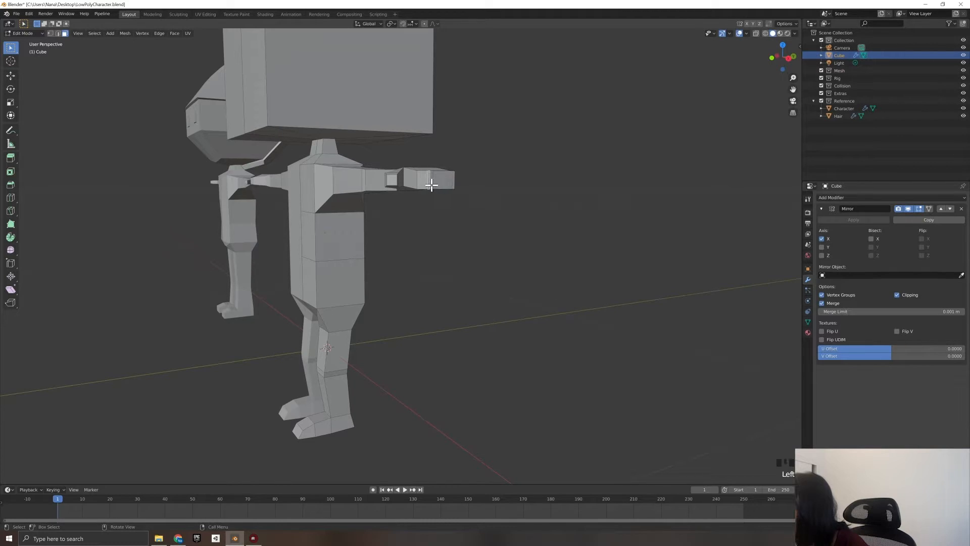
pyautogui.moveTo(457, 197); pyautogui.dragTo(459, 232, button='middle')
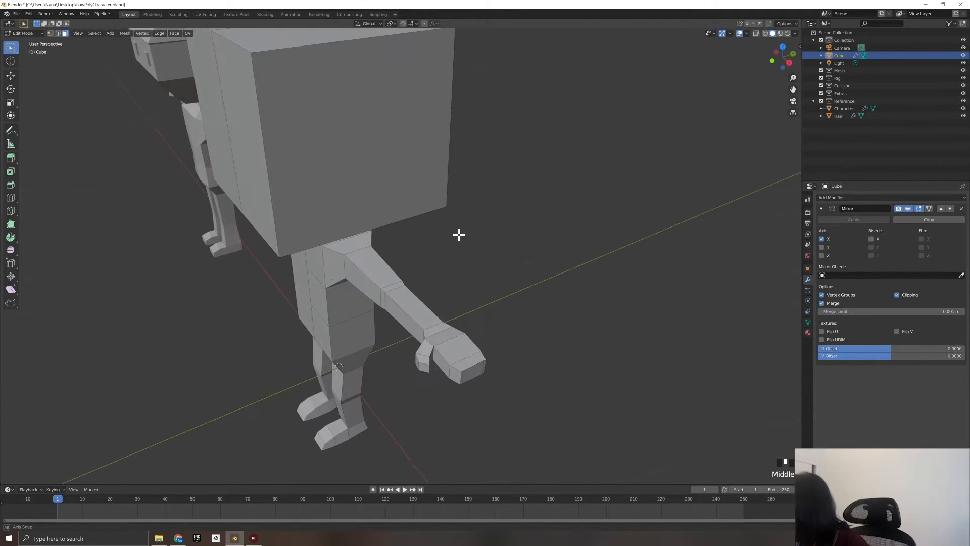
pyautogui.click(475, 372)
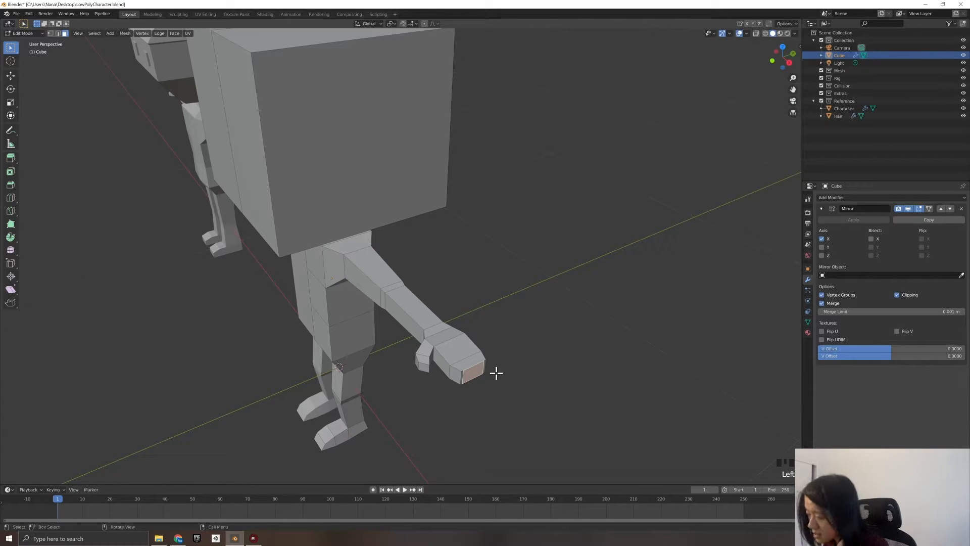
pyautogui.press('x')
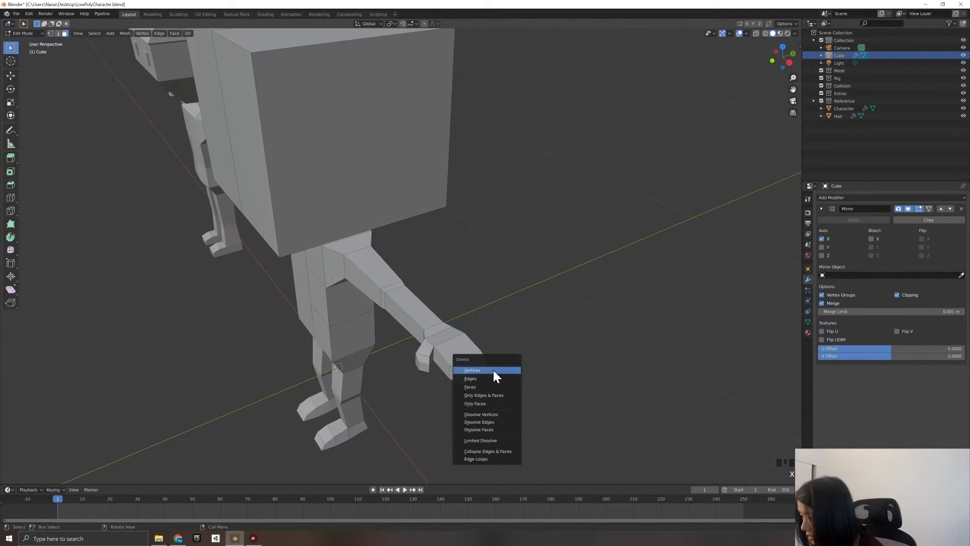
pyautogui.click(481, 386)
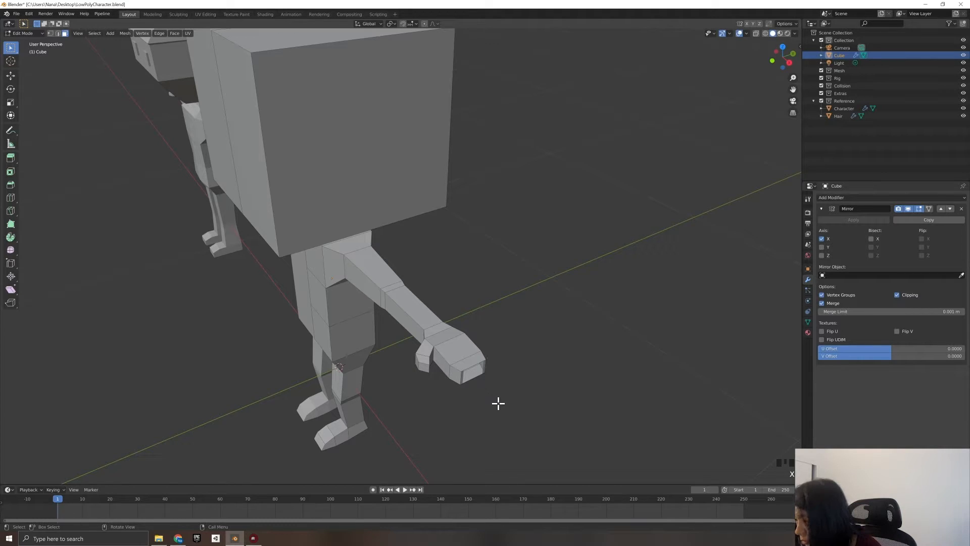
# Delete the end face of the thumb and switch to edge selection mode.
pyautogui.moveTo(498, 403); pyautogui.dragTo(490, 396, button='middle')
pyautogui.click(398, 337)
pyautogui.press('x')
pyautogui.click(445, 349)
pyautogui.moveTo(454, 361); pyautogui.dragTo(452, 351, button='middle')
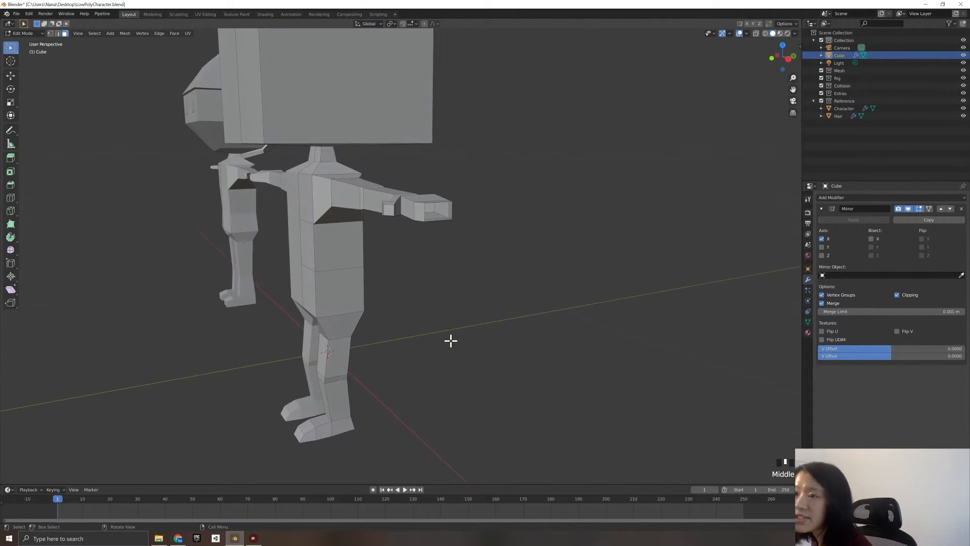
pyautogui.click(58, 33)
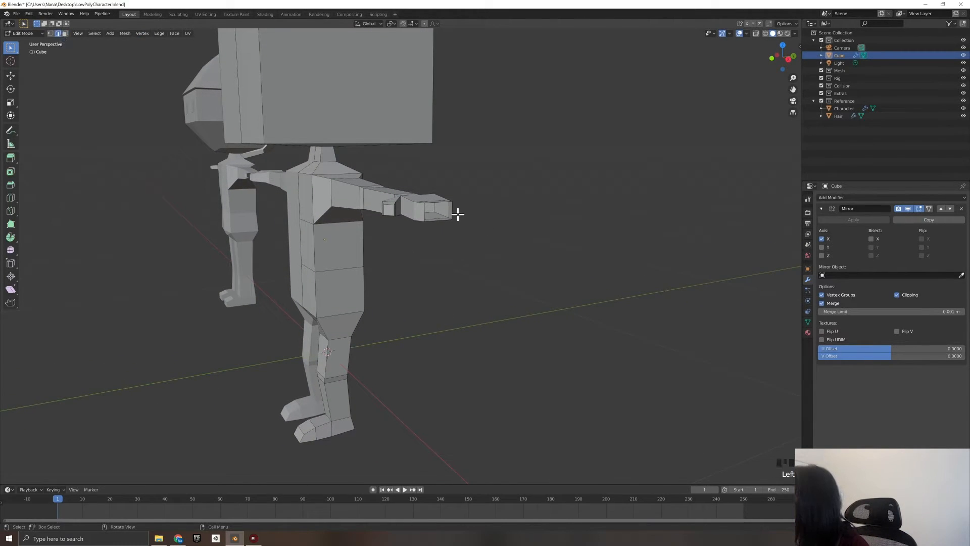
# Select the edges around the open fingertip end of the hand.
pyautogui.scroll(2, 449, 216)
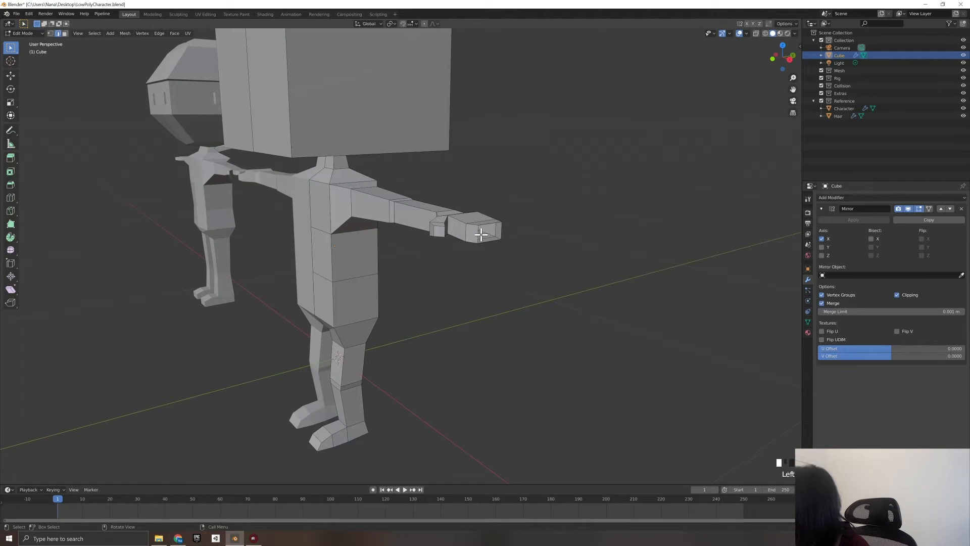
pyautogui.keyDown('shift'); pyautogui.click(501, 229); pyautogui.keyUp('shift')
pyautogui.keyDown('shift'); pyautogui.click(502, 231); pyautogui.keyUp('shift')
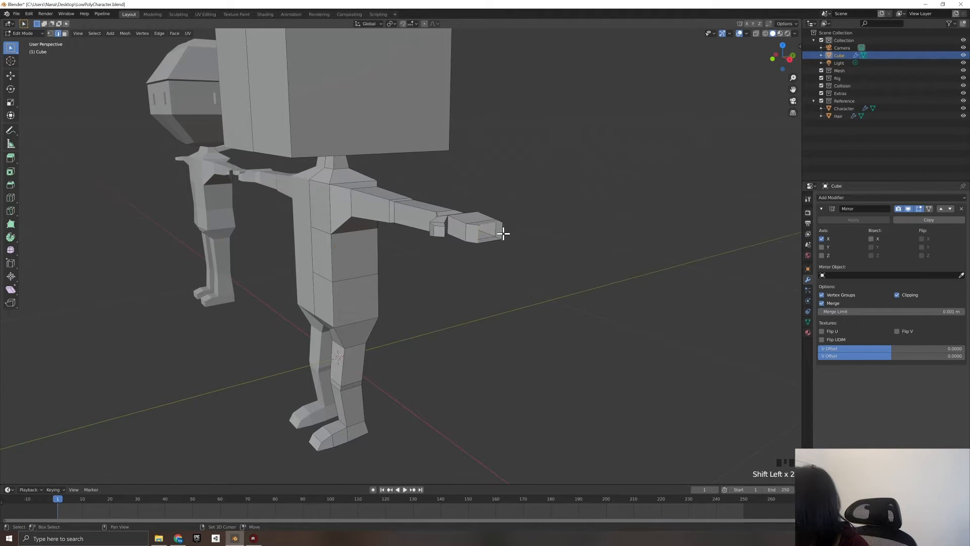
pyautogui.scroll(1, 522, 247)
pyautogui.moveTo(537, 257); pyautogui.dragTo(525, 265, button='middle')
pyautogui.scroll(1, 437, 327)
pyautogui.scroll(3, 399, 358)
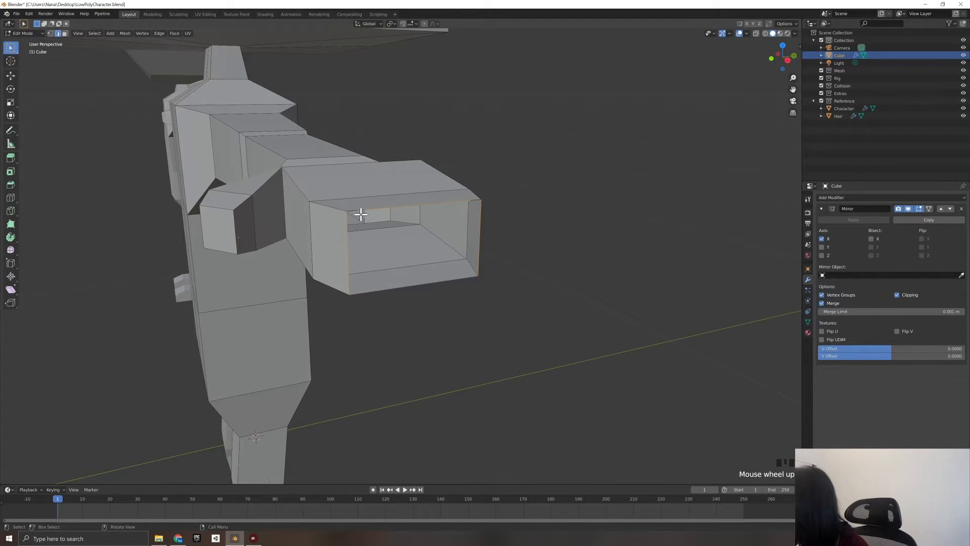
# Undo the edge selections and the deletion of the hand and thumb end faces, and clear the selection.
pyautogui.hotkey('ctrl', 'z')
pyautogui.hotkey('ctrl', 'z')
pyautogui.hotkey('ctrl', 'z')
pyautogui.hotkey('ctrl', 'z')
pyautogui.hotkey('ctrl', 'z')
pyautogui.hotkey('ctrl', 'z')
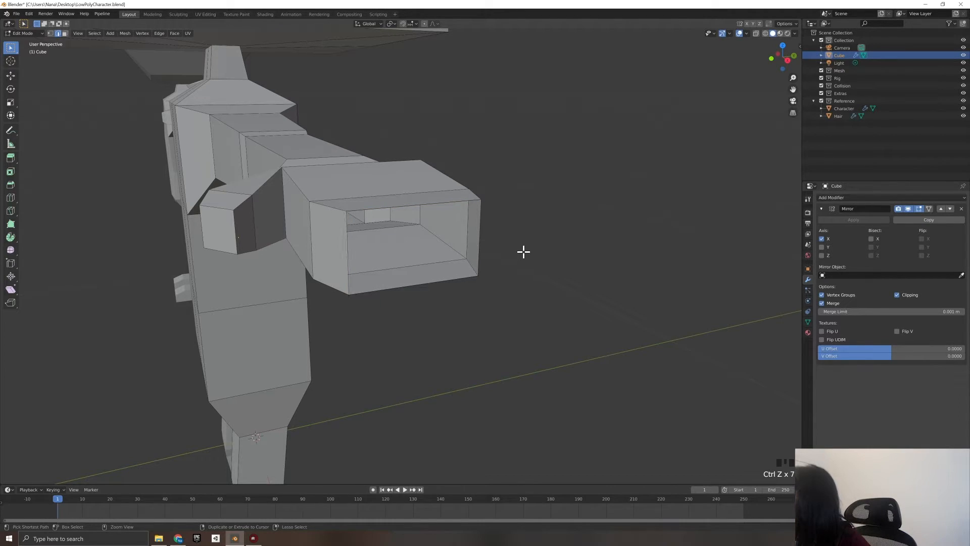
pyautogui.hotkey('ctrl', 'z')
pyautogui.hotkey('ctrl', 'z')
pyautogui.hotkey('ctrl', 'z')
pyautogui.hotkey('ctrl', 'z')
pyautogui.hotkey('ctrl', 'z')
pyautogui.click(484, 297)
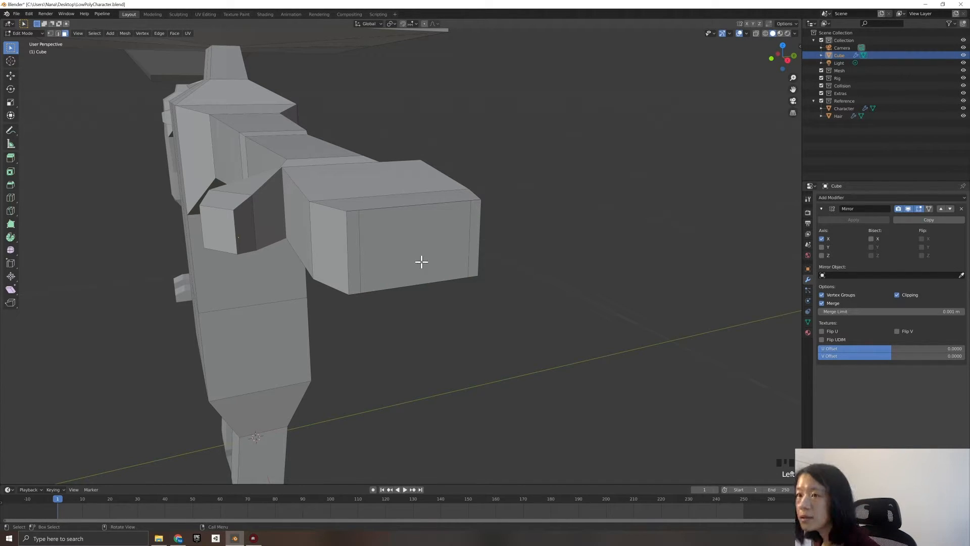
# Try to dissolve the large middle face at the fingertip end of the hand, and undo it.
pyautogui.click(420, 230)
pyautogui.rightClick(422, 239)
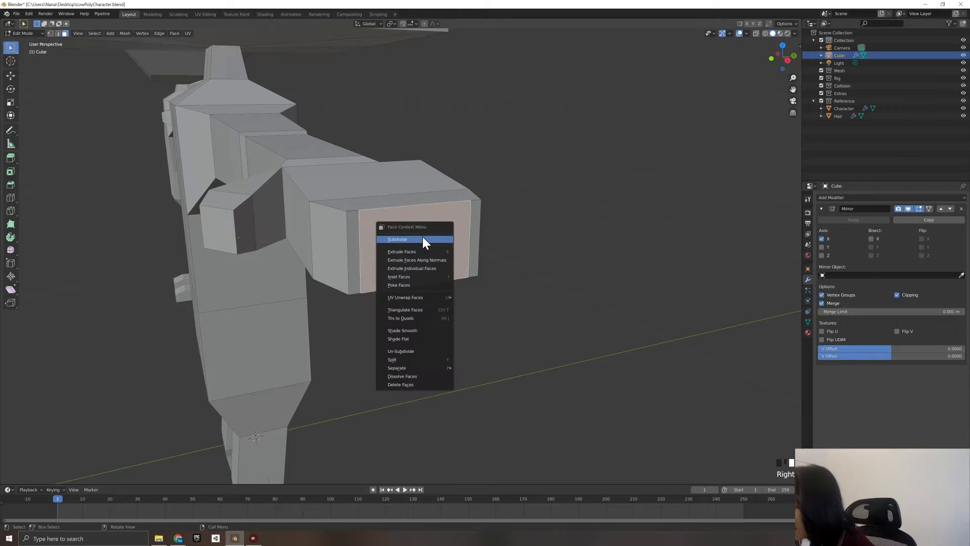
pyautogui.click(427, 376)
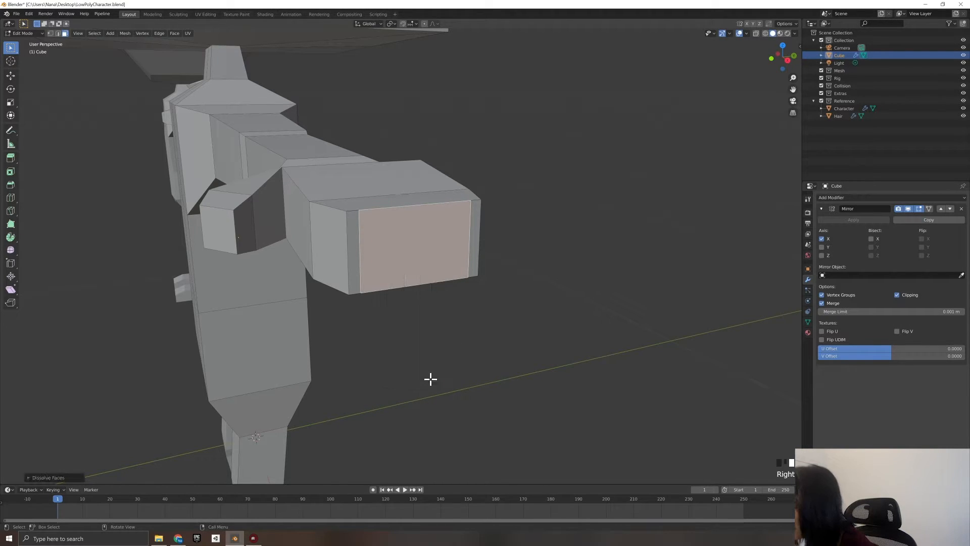
pyautogui.hotkey('ctrl', 'z')
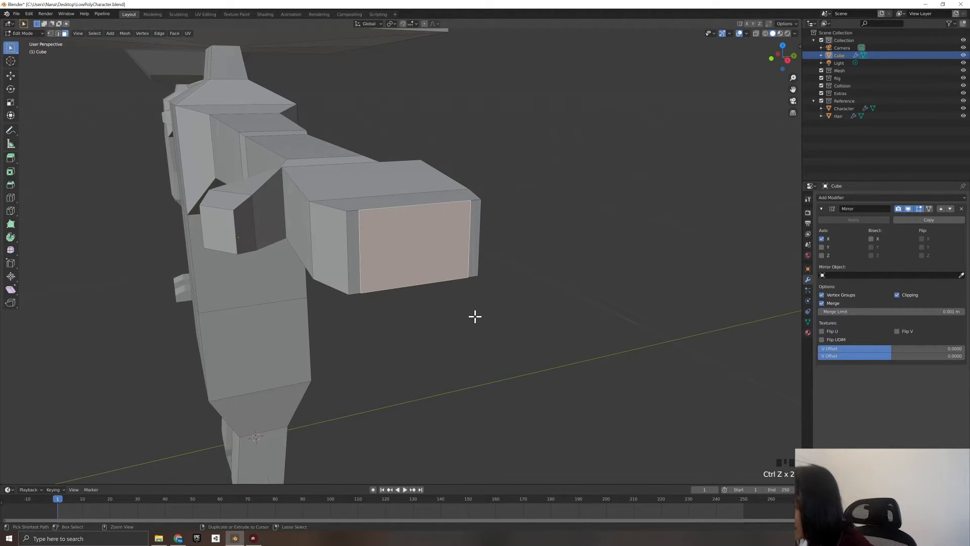
pyautogui.click(475, 317)
# Try dissolving the three adjoining faces at the fingertip end of the hand, and undo the change.
pyautogui.moveTo(395, 284); pyautogui.dragTo(395, 283, button='middle')
pyautogui.keyDown('shift'); pyautogui.click(353, 256); pyautogui.keyUp('shift')
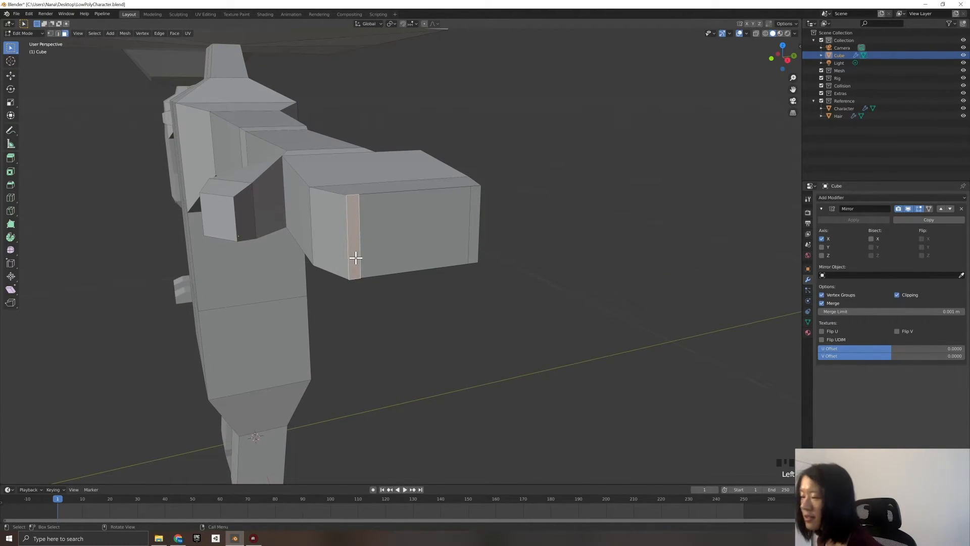
pyautogui.keyDown('shift'); pyautogui.click(420, 257); pyautogui.keyUp('shift')
pyautogui.keyDown('shift'); pyautogui.click(476, 246); pyautogui.keyUp('shift')
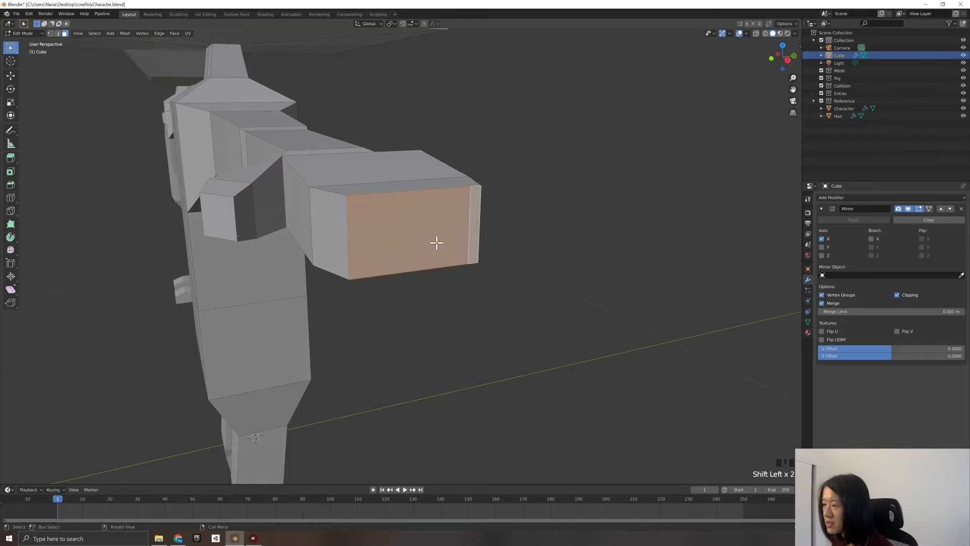
pyautogui.rightClick(448, 243)
pyautogui.click(453, 244)
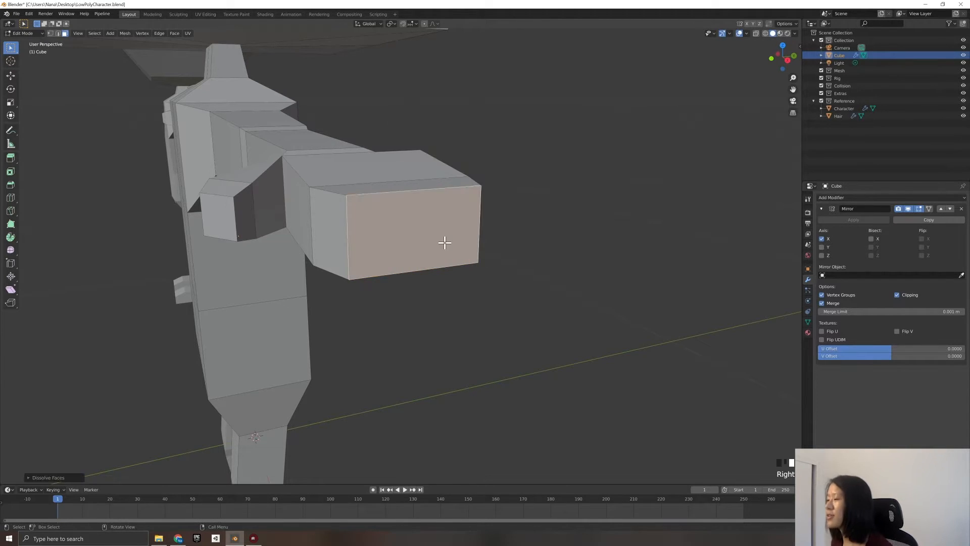
pyautogui.click(522, 331)
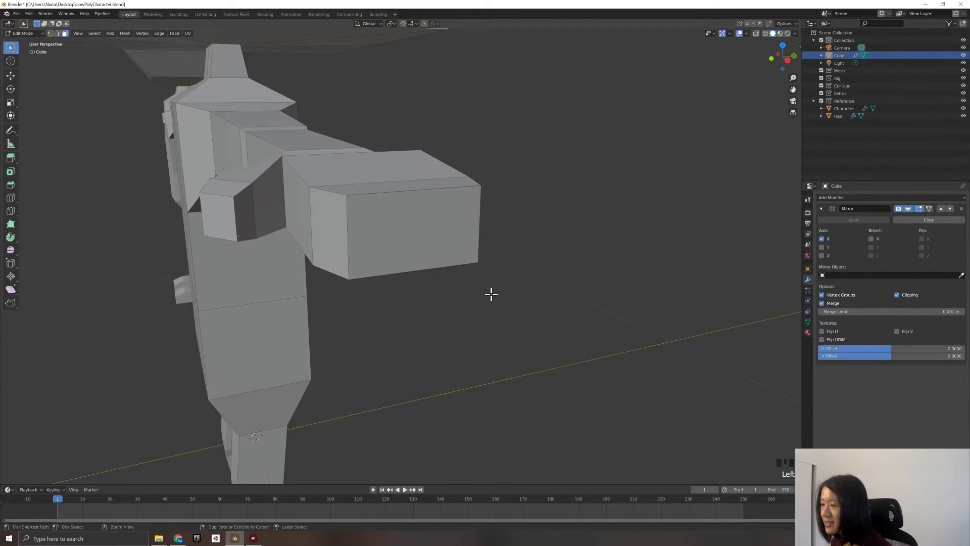
pyautogui.hotkey('ctrl', 'z')
pyautogui.hotkey('ctrl', 'z')
pyautogui.click(493, 308)
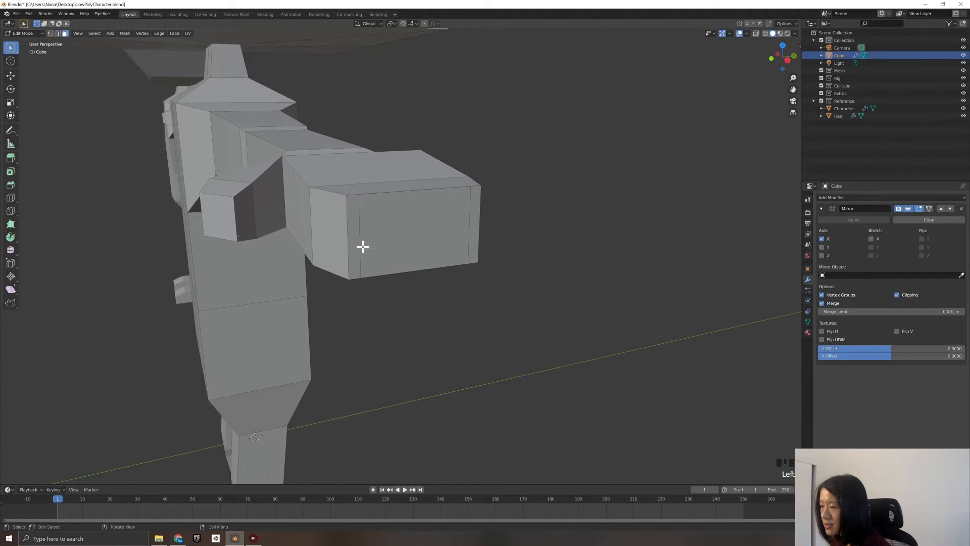
# Select the three adjoining faces at the fingertip end of the hand and dissolve them into one face.
pyautogui.click(363, 246)
pyautogui.keyDown('shift'); pyautogui.click(354, 244); pyautogui.keyUp('shift')
pyautogui.keyDown('shift'); pyautogui.click(478, 243); pyautogui.keyUp('shift')
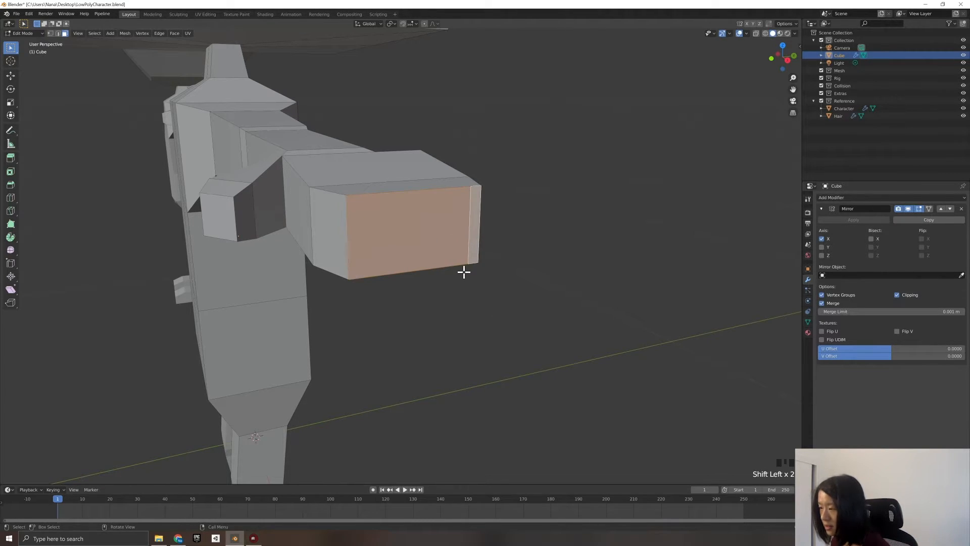
pyautogui.rightClick(444, 241)
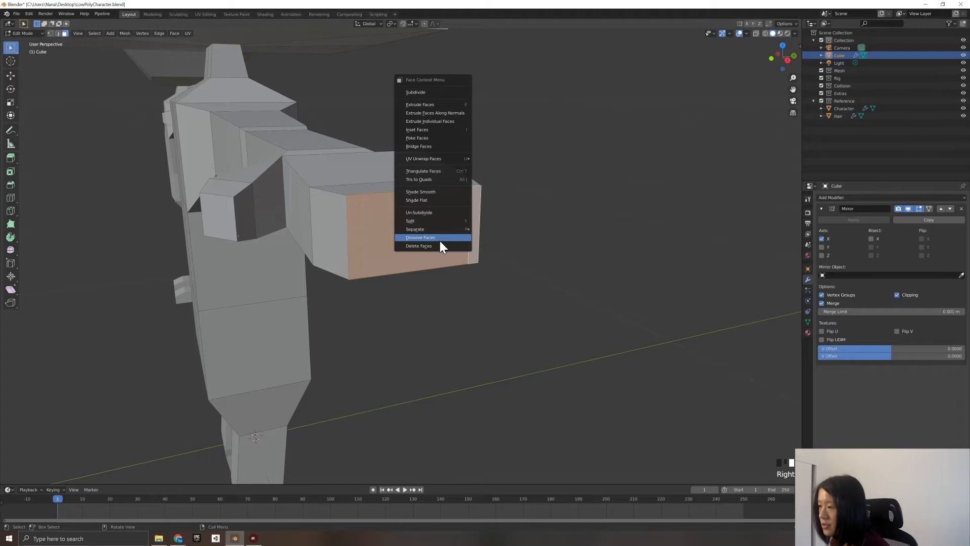
pyautogui.click(433, 237)
pyautogui.click(480, 323)
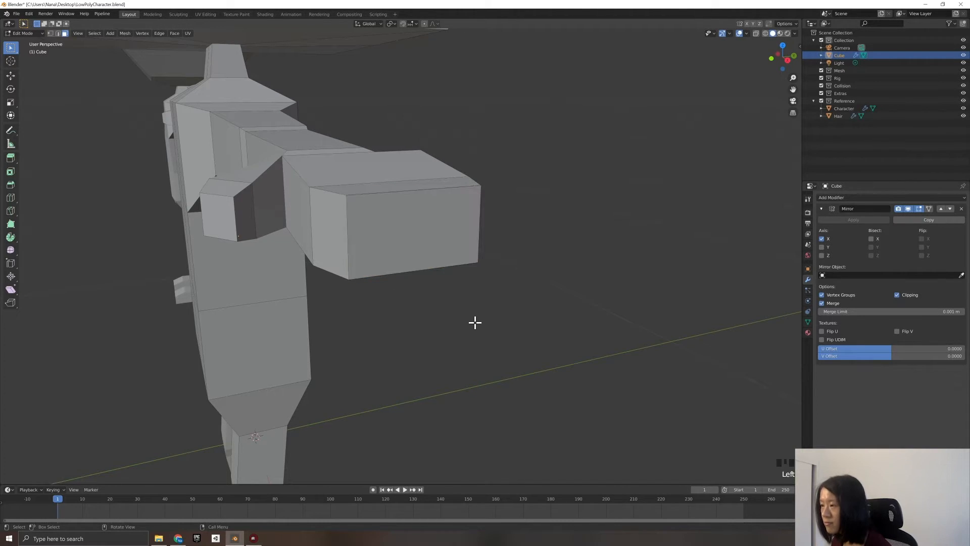
# Scale down the single face at the fingertip end of the hand slightly.
pyautogui.click(392, 238)
pyautogui.press('s')
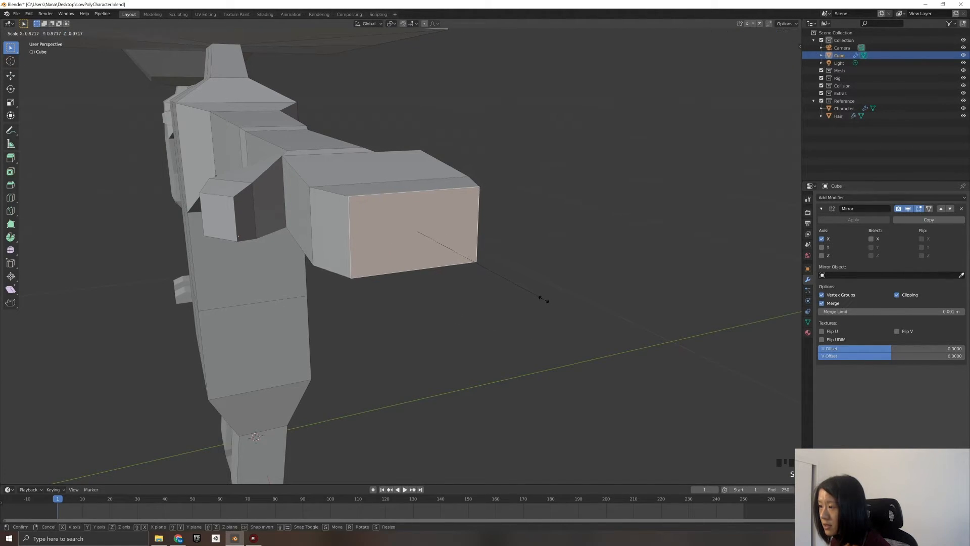
pyautogui.click(521, 303)
# Try extruding the fingertip end face in place and lowering it along Z, and undo that move.
pyautogui.moveTo(462, 329); pyautogui.dragTo(472, 331, button='middle')
pyautogui.press('KP_3')
pyautogui.press('KP_1')
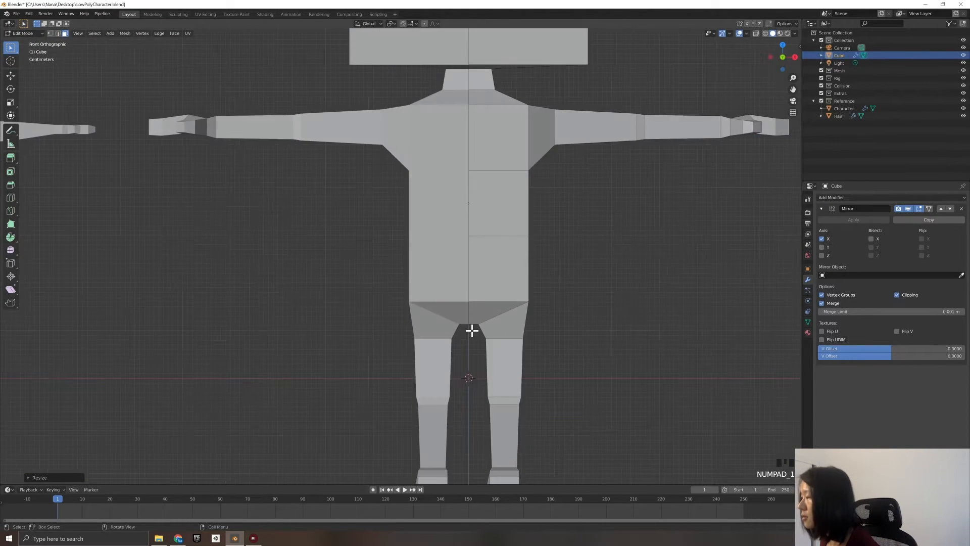
pyautogui.scroll(-3, 680, 212)
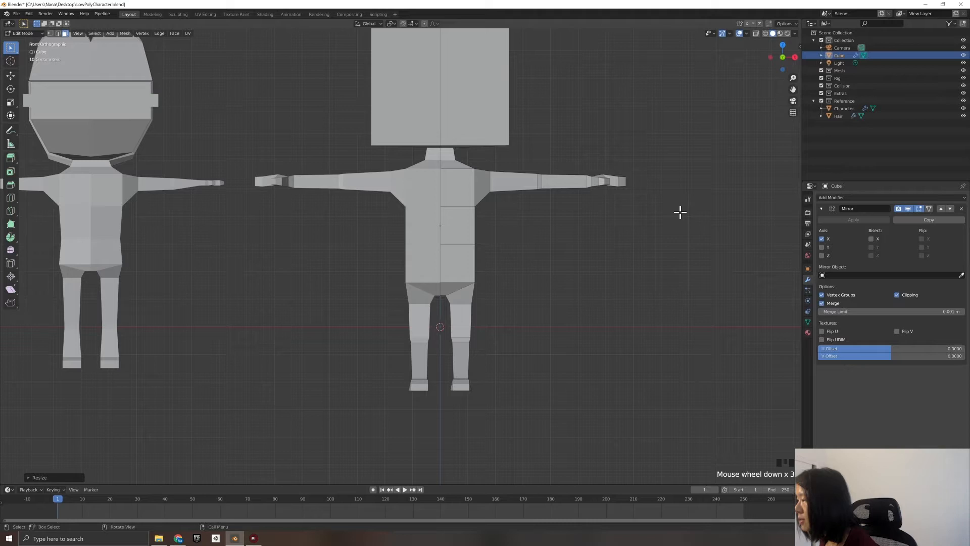
pyautogui.press('e')
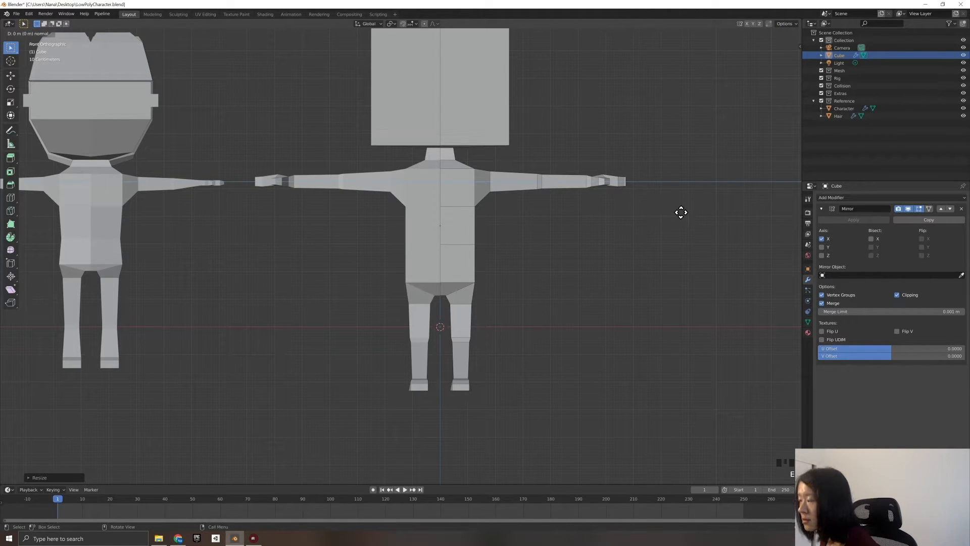
pyautogui.click(681, 213)
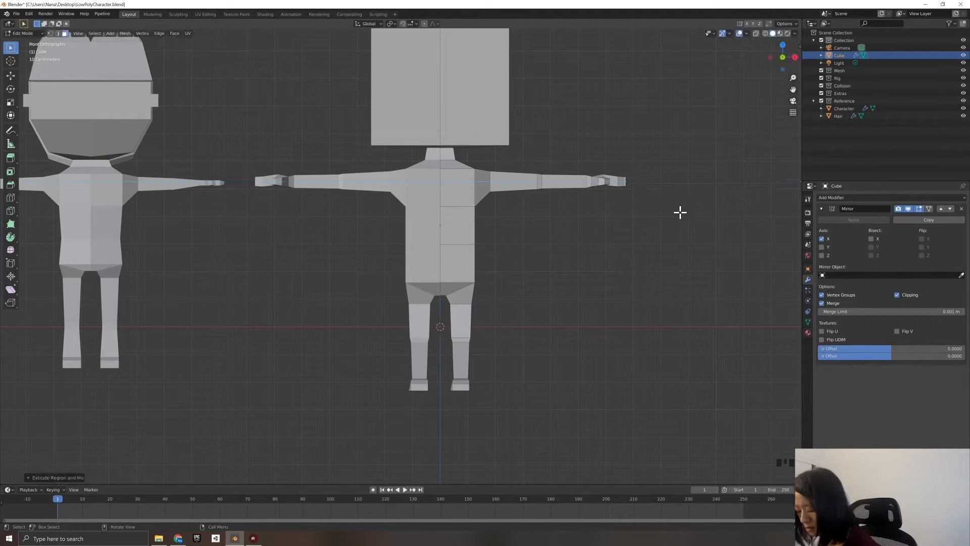
pyautogui.press('s')
pyautogui.click(680, 212)
pyautogui.press('g')
pyautogui.press('z')
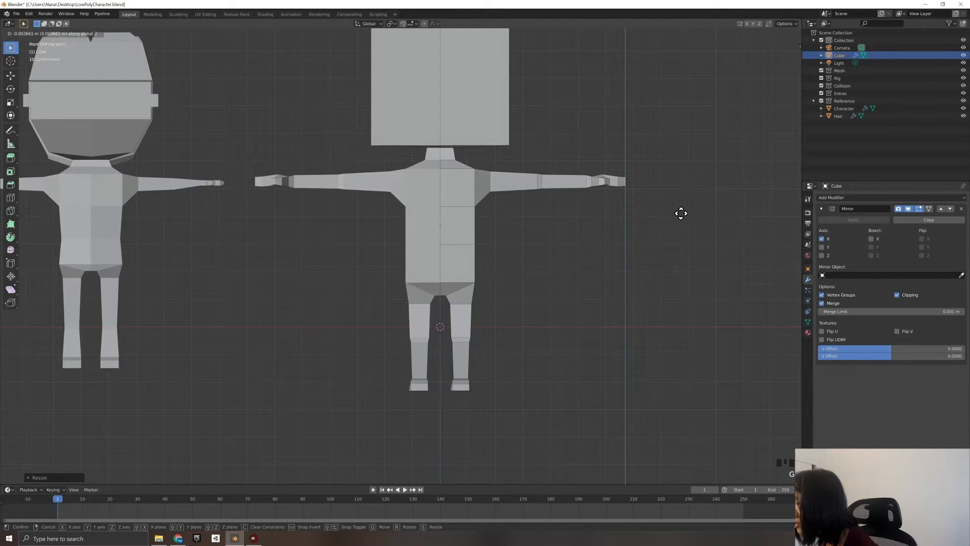
pyautogui.click(680, 216)
pyautogui.moveTo(680, 216); pyautogui.dragTo(619, 241, button='middle')
pyautogui.moveTo(431, 286); pyautogui.dragTo(453, 279, button='middle')
pyautogui.hotkey('ctrl', 'z')
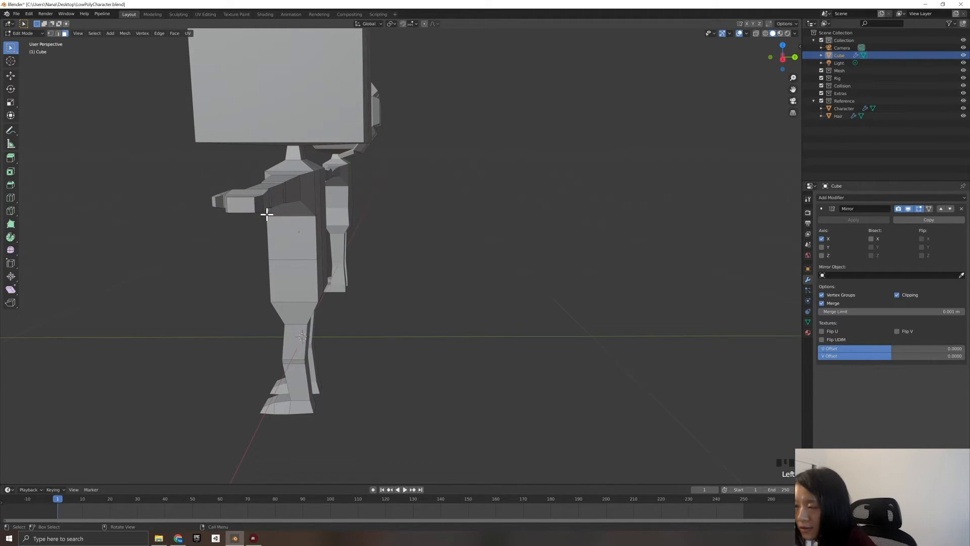
# Try lowering the extruded fingertip face along Z again, and undo the move together with the extrusion.
pyautogui.press('g')
pyautogui.press('z')
pyautogui.click(252, 212)
pyautogui.moveTo(241, 251); pyautogui.dragTo(273, 257, button='middle')
pyautogui.scroll(2, 274, 257)
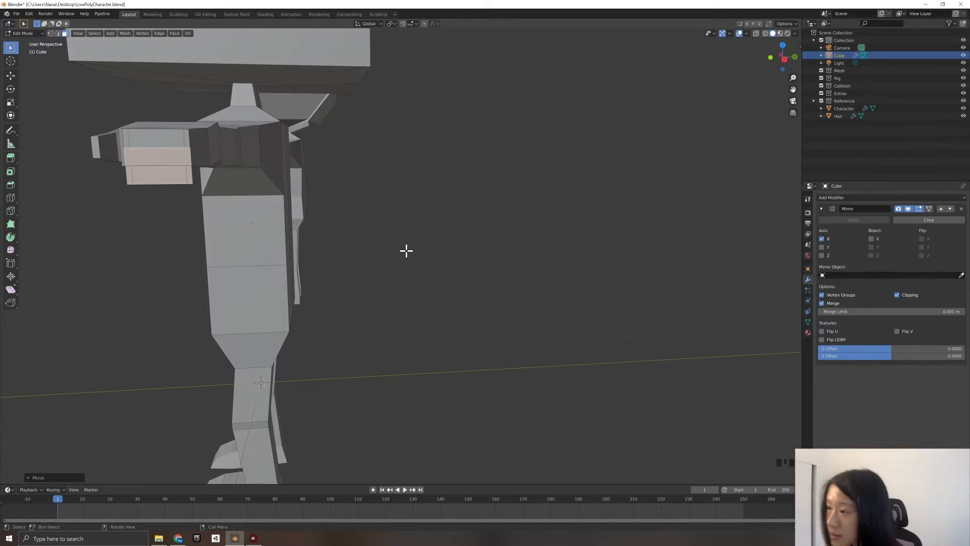
pyautogui.hotkey('ctrl', 'z')
pyautogui.hotkey('ctrl', 'z')
pyautogui.hotkey('ctrl', 'z')
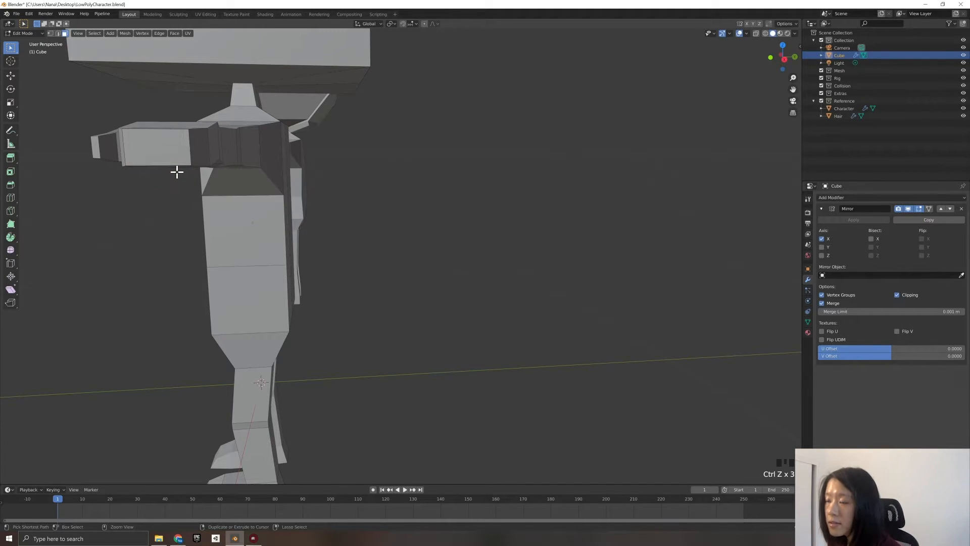
# Try moving the fingertip end face of the hand downward freehand, and undo the move.
pyautogui.click(169, 167)
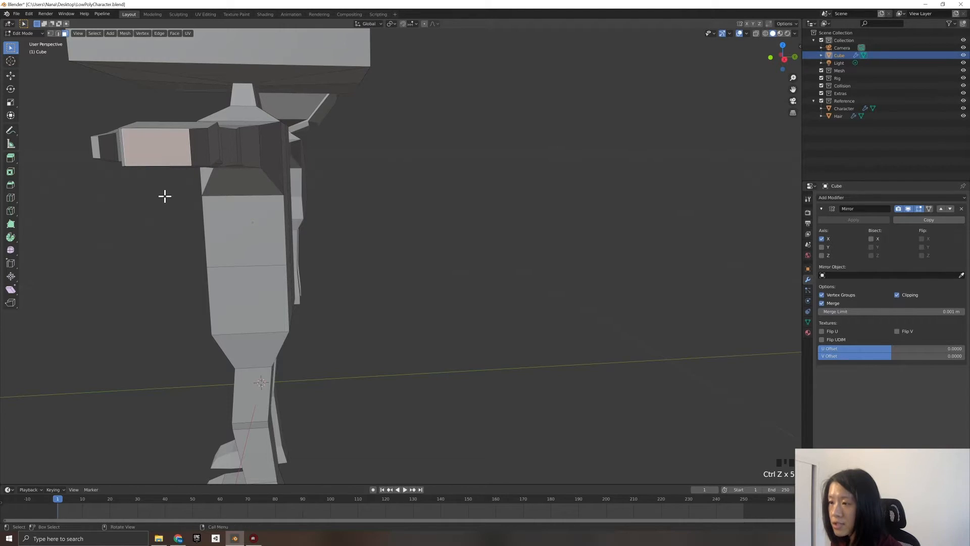
pyautogui.press('g')
pyautogui.click(177, 182)
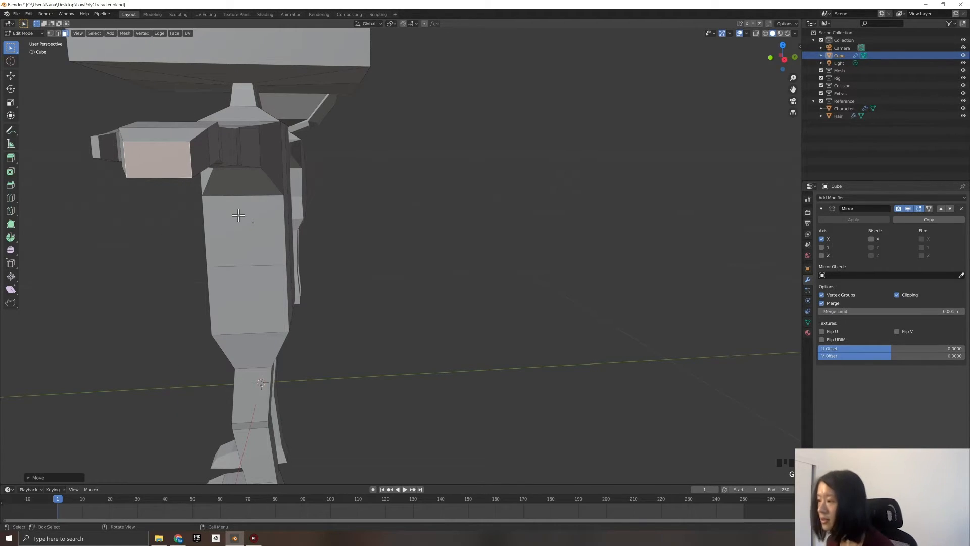
pyautogui.hotkey('ctrl', 'z')
# In front view, lower the fingertip end face about 0.008 m along Z and scale it down slightly.
pyautogui.moveTo(147, 275); pyautogui.dragTo(147, 282, button='middle')
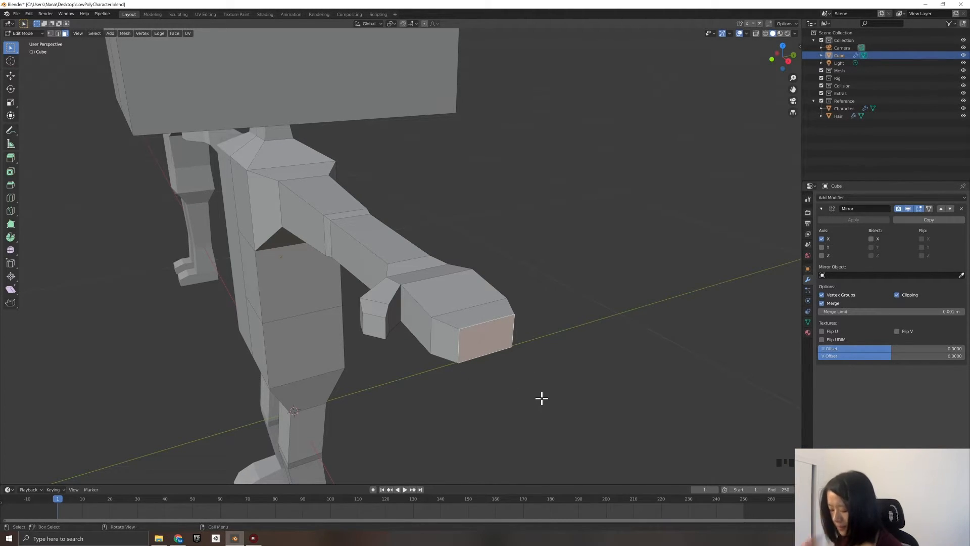
pyautogui.press('KP_1')
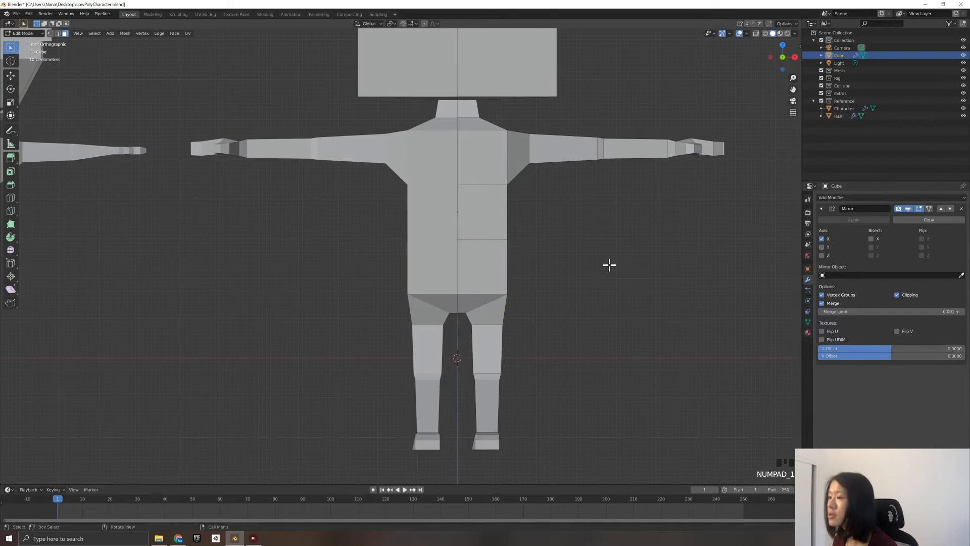
pyautogui.keyDown('shift'); pyautogui.moveTo(670, 212); pyautogui.dragTo(531, 256, button='middle'); pyautogui.keyUp('shift')
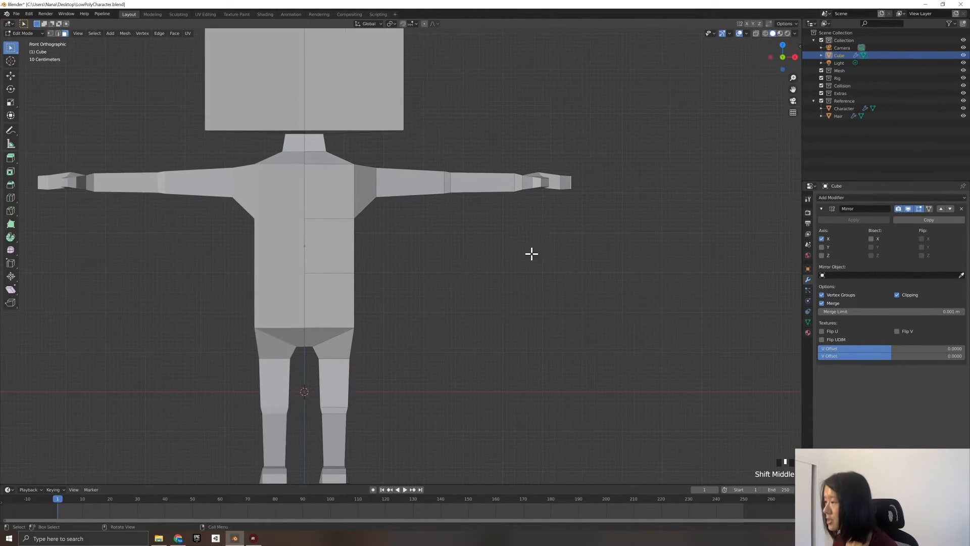
pyautogui.press('g')
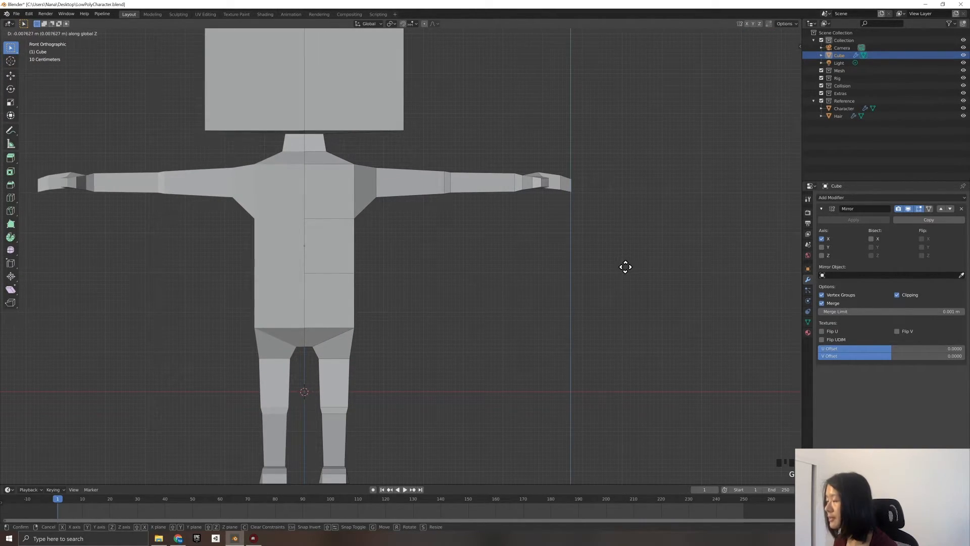
pyautogui.click(625, 266)
pyautogui.press('s')
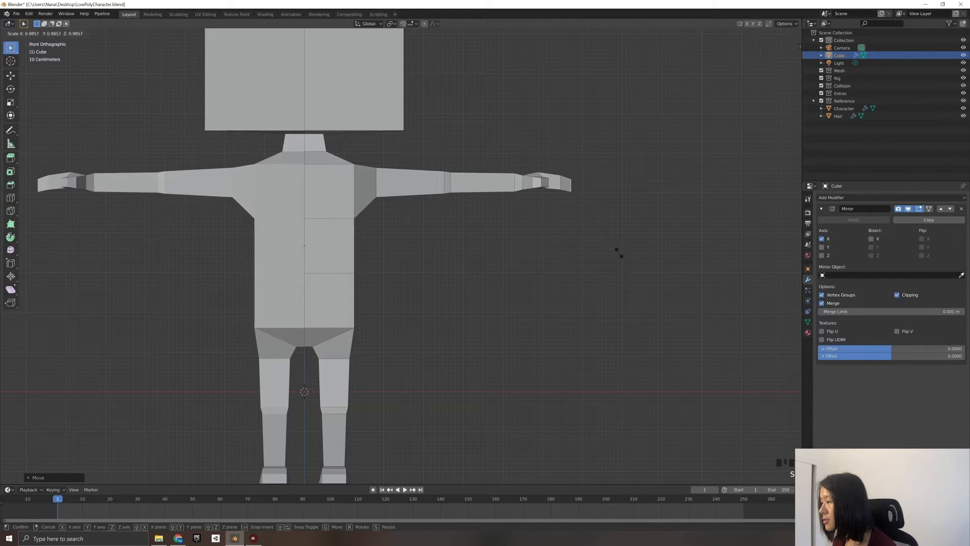
pyautogui.click(611, 247)
pyautogui.moveTo(611, 249); pyautogui.dragTo(582, 251, button='middle')
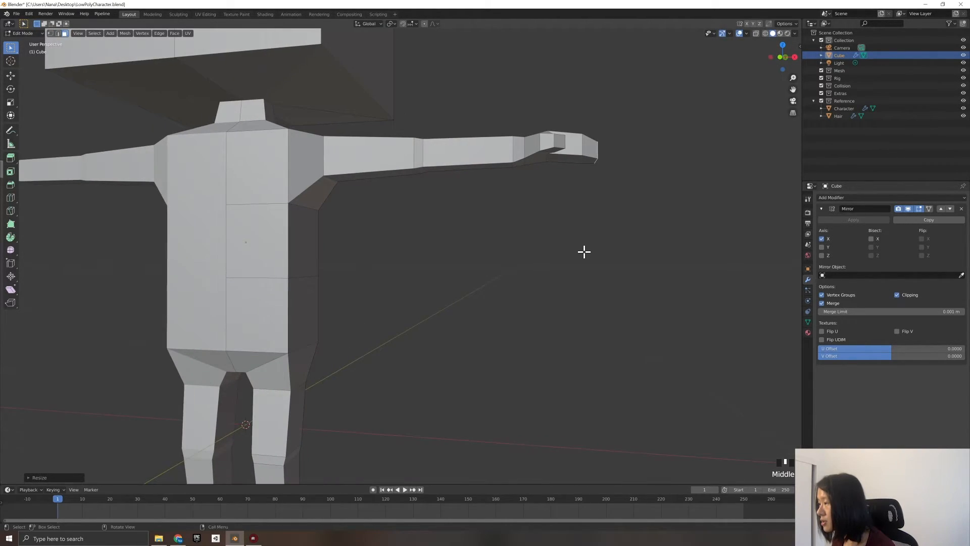
# Switch to edge selection and, in front view, shift the selected edge of the hand slightly along Z.
pyautogui.click(582, 166)
pyautogui.moveTo(602, 193); pyautogui.dragTo(585, 201, button='middle')
pyautogui.moveTo(494, 260); pyautogui.dragTo(450, 268, button='middle')
pyautogui.click(57, 33)
pyautogui.press('KP_1')
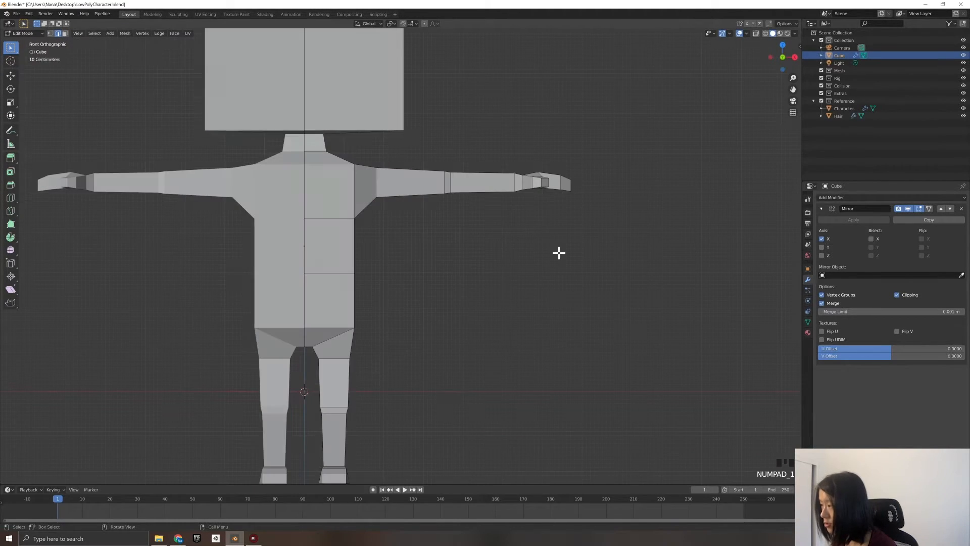
pyautogui.press('g')
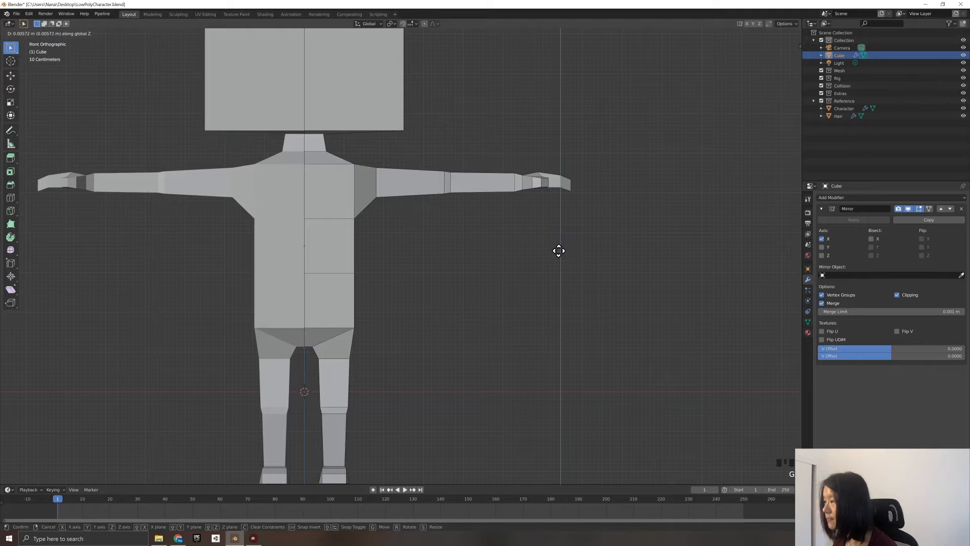
pyautogui.click(559, 253)
# Adjust the height of the edges where the hand meets the wrist slightly along Z.
pyautogui.moveTo(583, 247); pyautogui.dragTo(534, 251, button='middle')
pyautogui.click(528, 246)
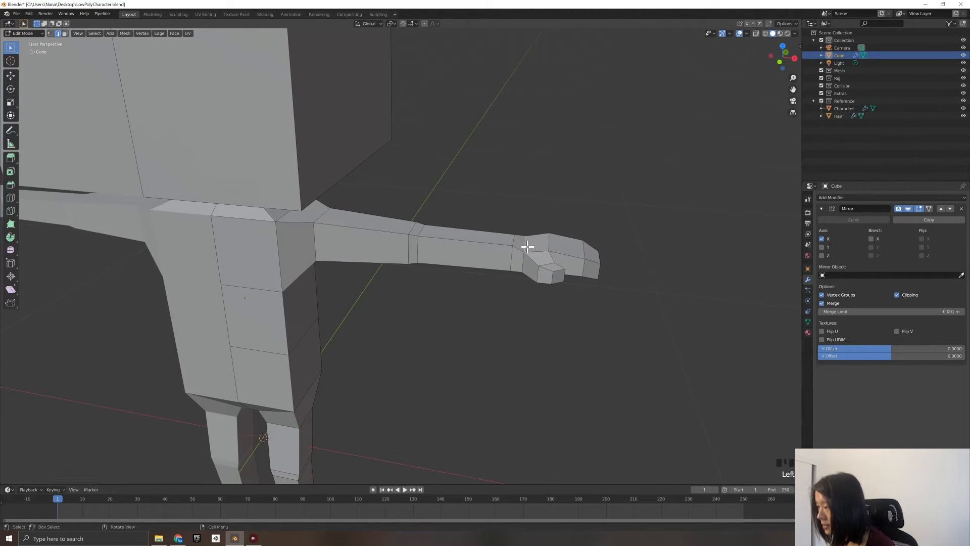
pyautogui.press('g')
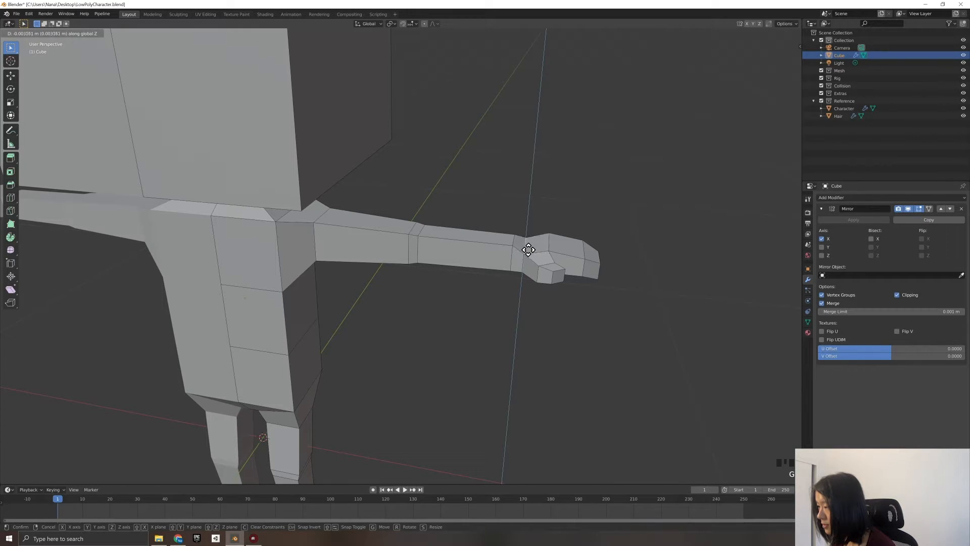
pyautogui.click(528, 255)
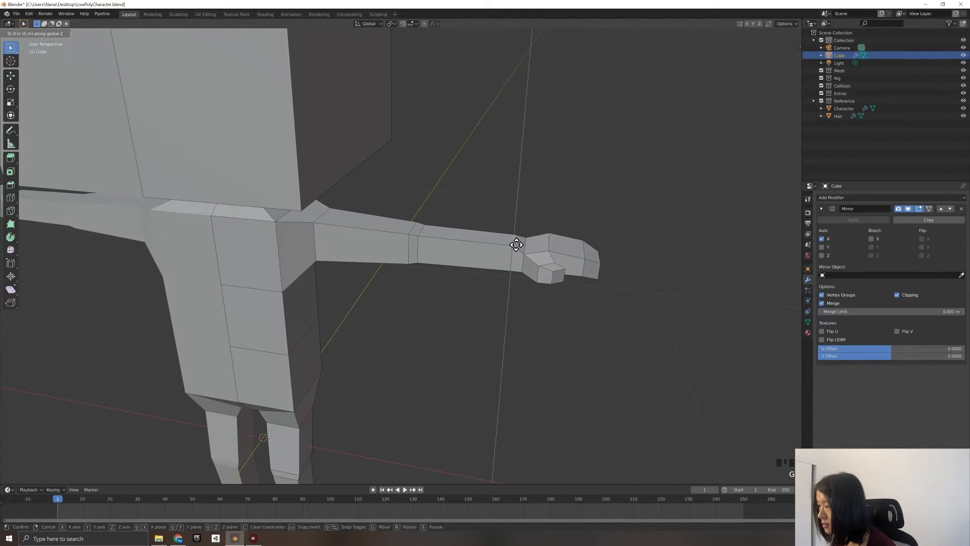
# In top view, move the thumb-side knuckle edge about -0.008 m in X and 0.007 m in Y, locking Z.
pyautogui.moveTo(500, 317); pyautogui.dragTo(454, 314, button='middle')
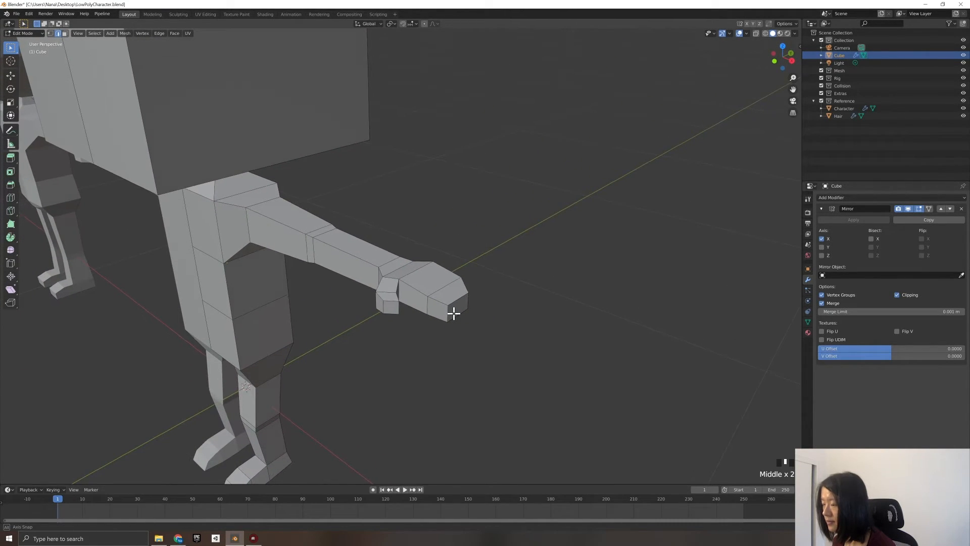
pyautogui.scroll(2, 409, 303)
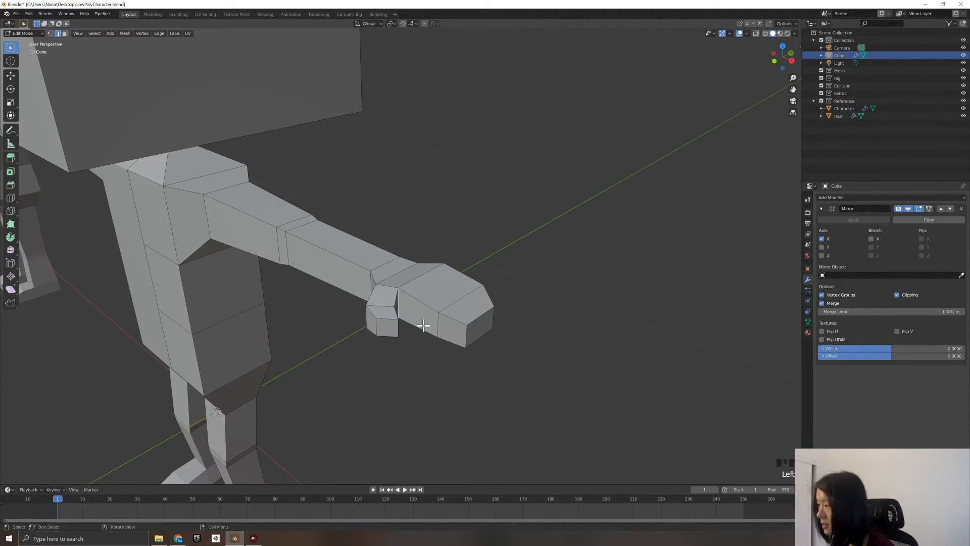
pyautogui.press('KP_1')
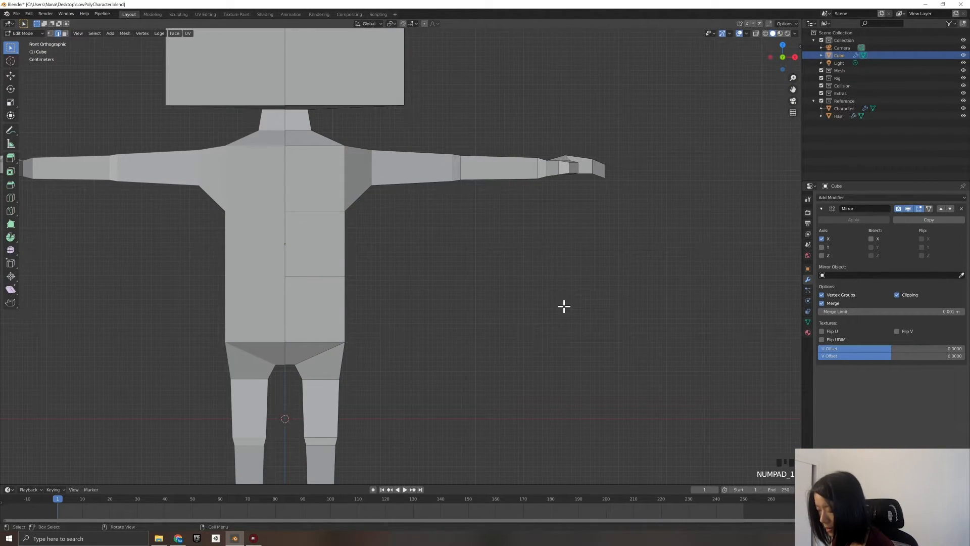
pyautogui.press('KP_7')
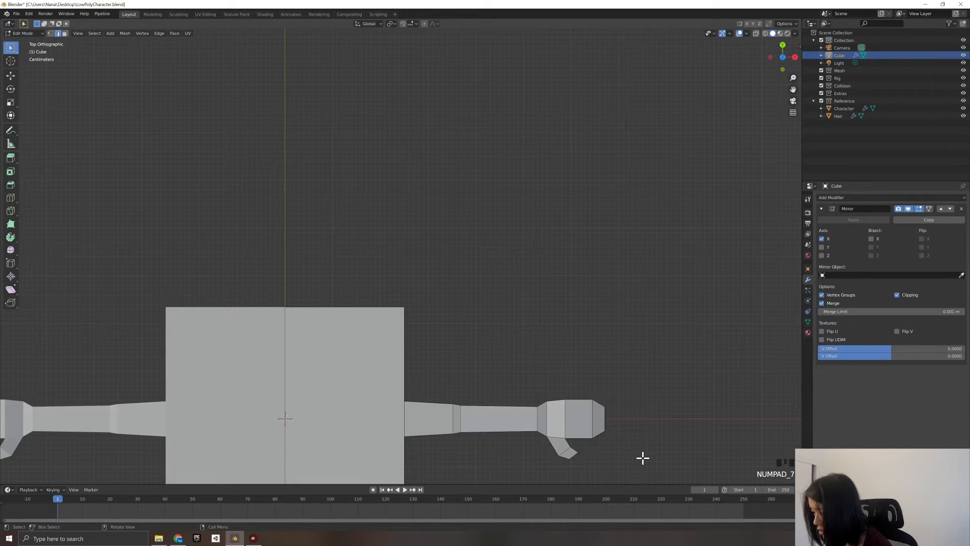
pyautogui.press('g')
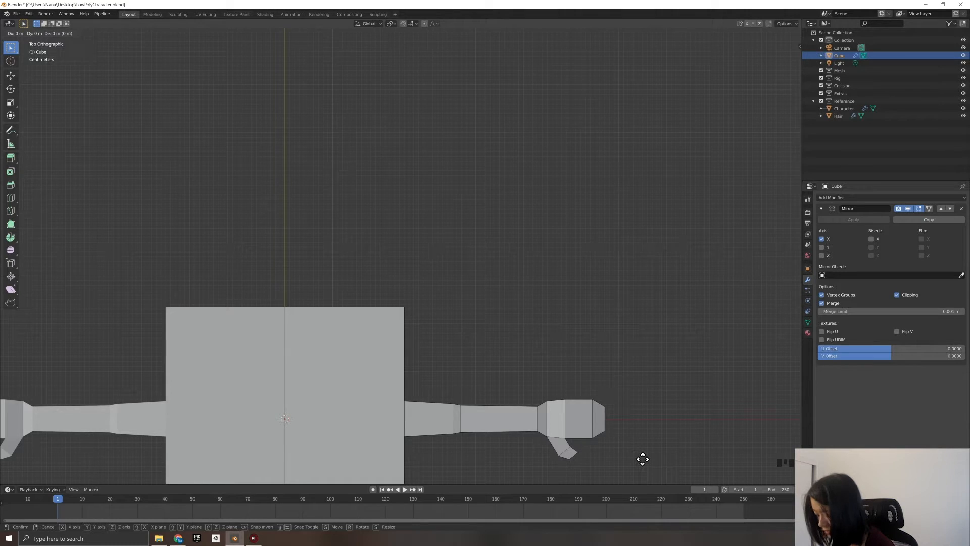
pyautogui.hotkey('shift', 'z')
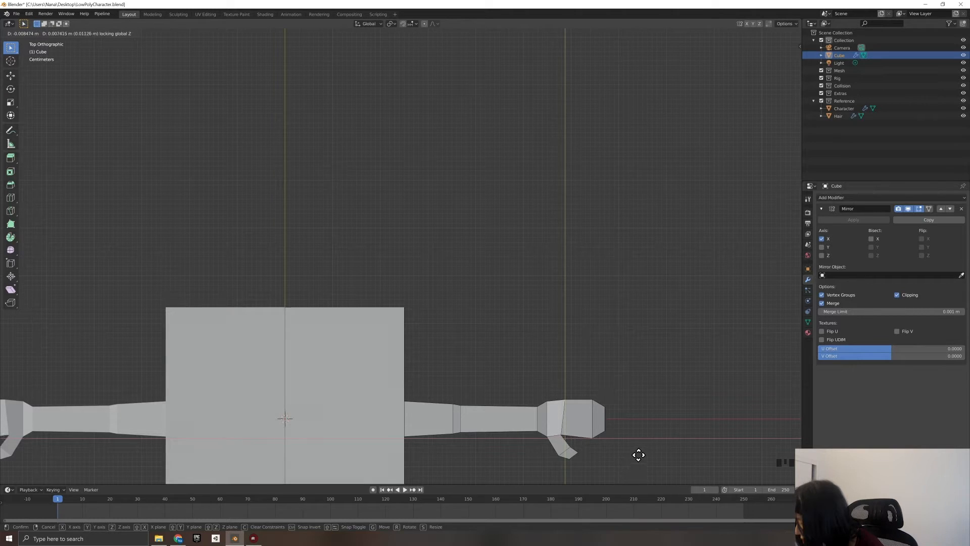
pyautogui.click(639, 455)
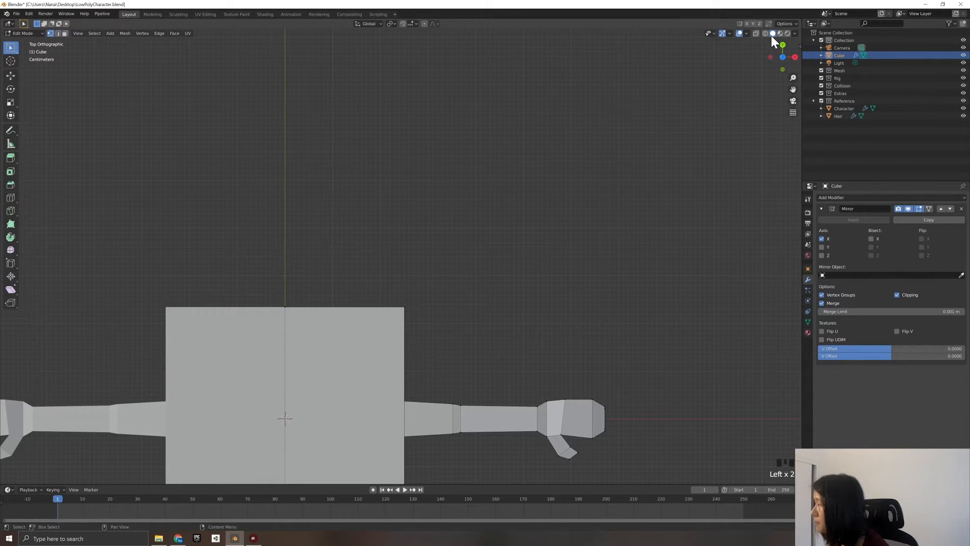
# Enable X-ray and move the fingertip segment's back corner vertices about -0.003 m in X and -0.005 m in Y.
pyautogui.click(756, 33)
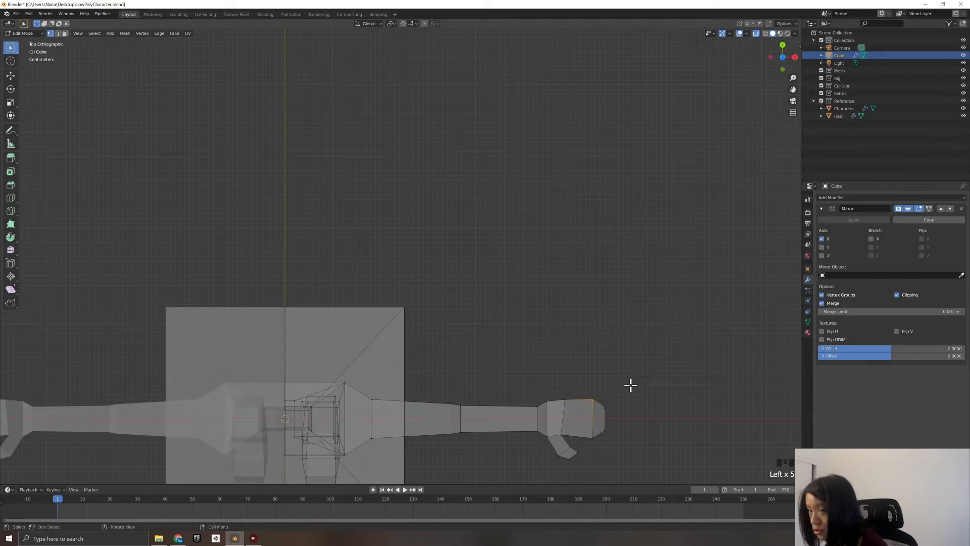
pyautogui.press('g')
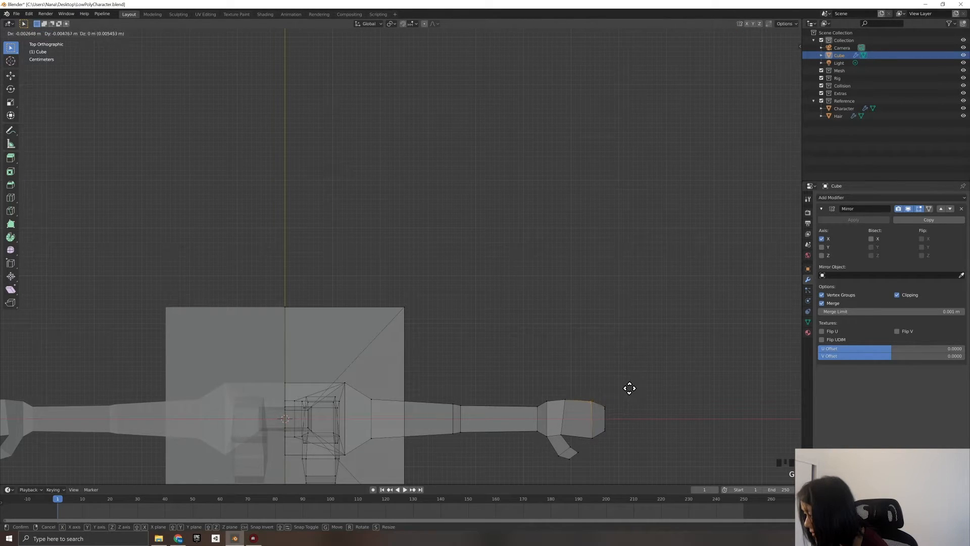
pyautogui.click(628, 388)
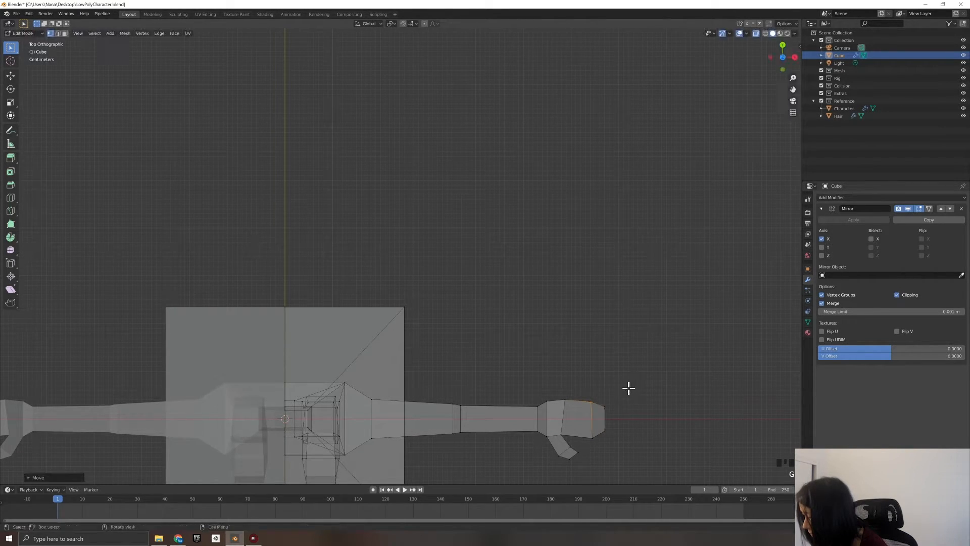
# Nudge the corner vertices at the fingertip end slightly inward in top view to narrow the tip.
pyautogui.click(535, 384)
pyautogui.click(607, 418)
pyautogui.press('g')
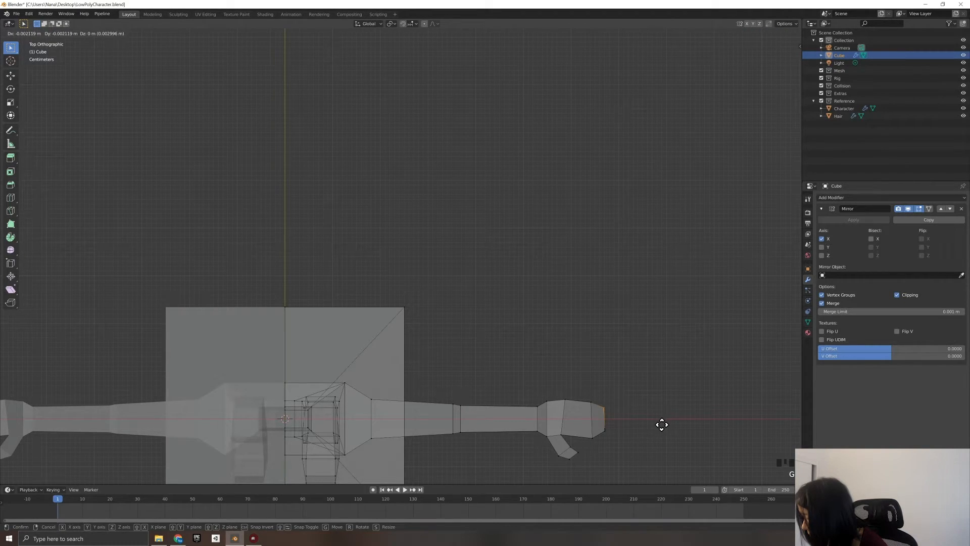
pyautogui.click(635, 471)
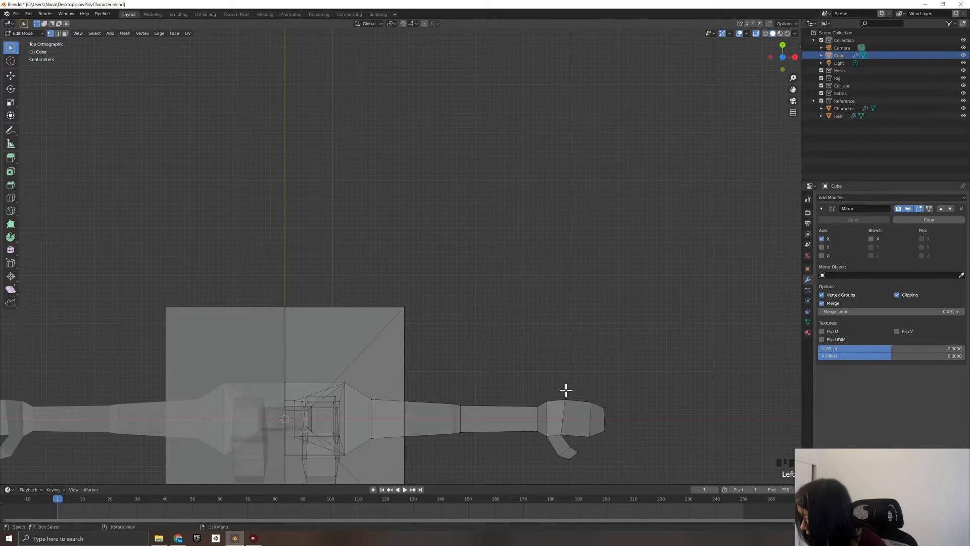
# Select the knuckle vertices on the back side of the hand and shift them slightly inward.
pyautogui.moveTo(558, 391); pyautogui.dragTo(574, 407)
pyautogui.click(600, 370)
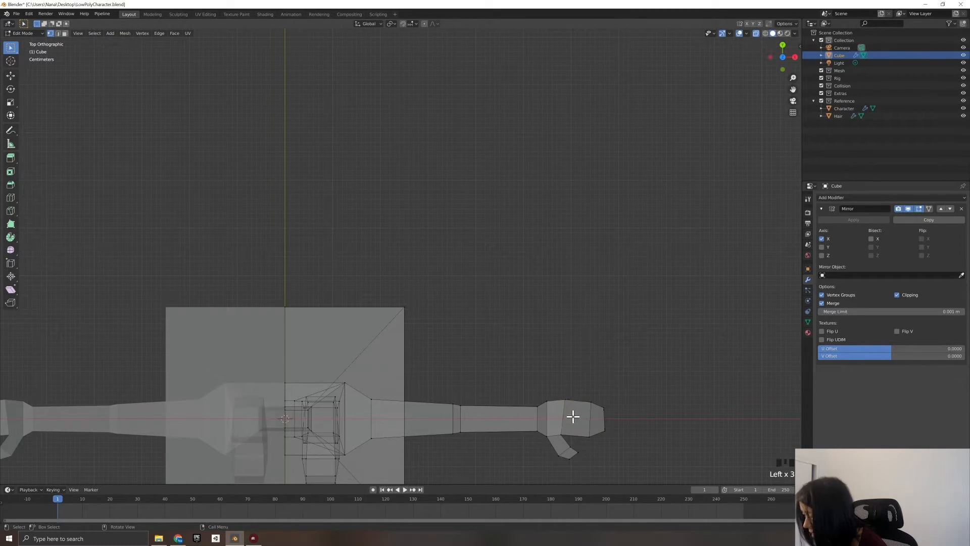
pyautogui.scroll(-1, 586, 459)
pyautogui.moveTo(586, 459); pyautogui.dragTo(577, 446, button='middle')
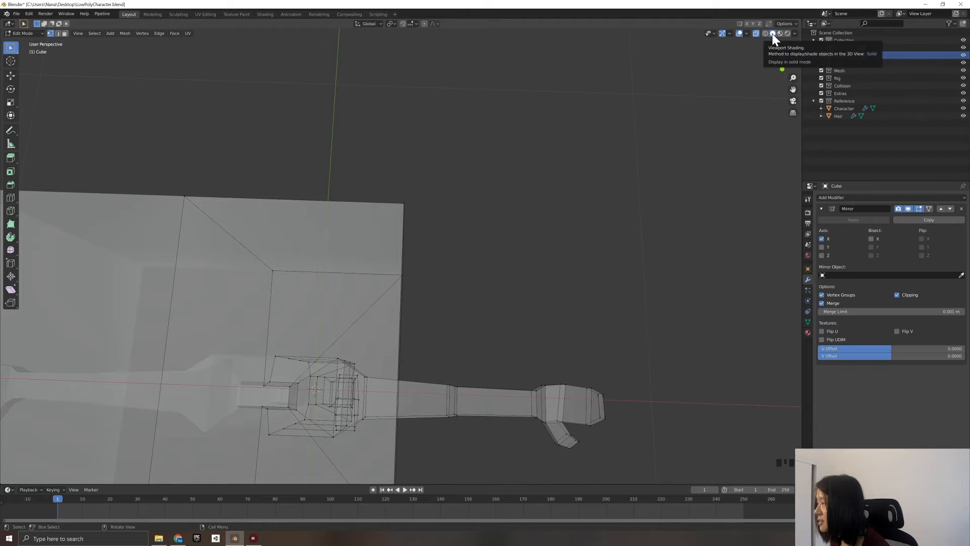
# Turn off X-ray and examine the whole character next to the reference model from the front.
pyautogui.click(756, 33)
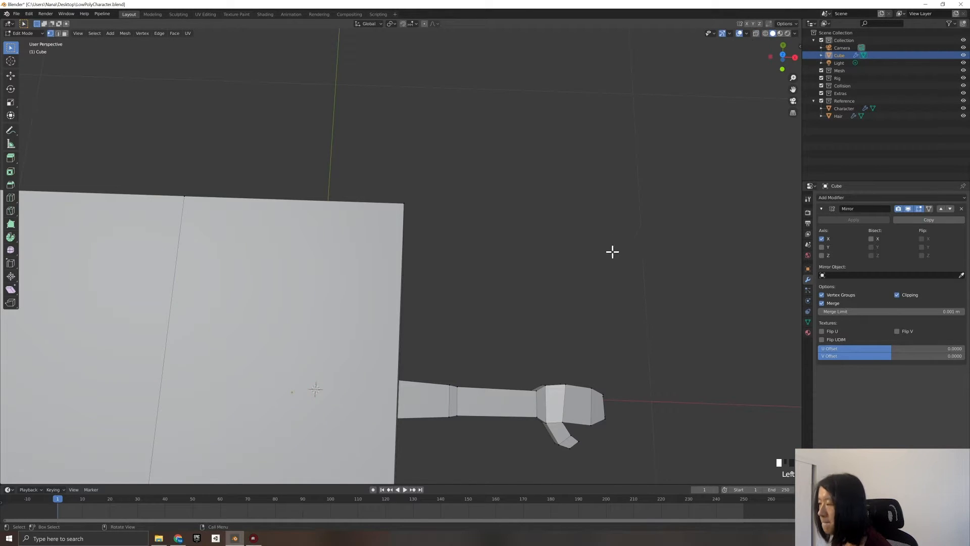
pyautogui.press('KP_1')
pyautogui.moveTo(484, 248)
pyautogui.mouseDown(button='middle')
pyautogui.moveTo(476, 251)
pyautogui.moveTo(487, 253)
pyautogui.mouseUp(button='middle')
pyautogui.scroll(-1, 498, 254)
pyautogui.scroll(-2, 498, 254)
pyautogui.press('KP_3')
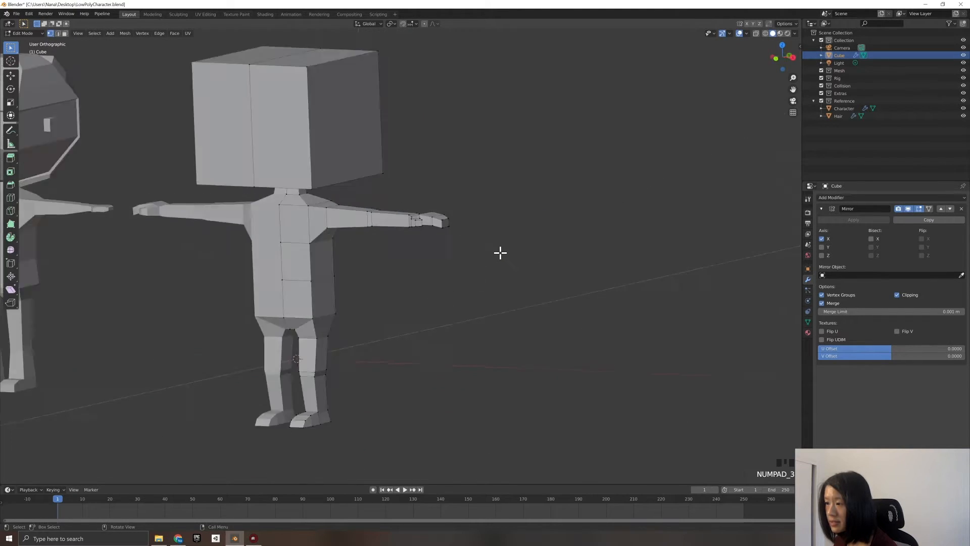
pyautogui.press('KP_1')
pyautogui.scroll(-1, 496, 282)
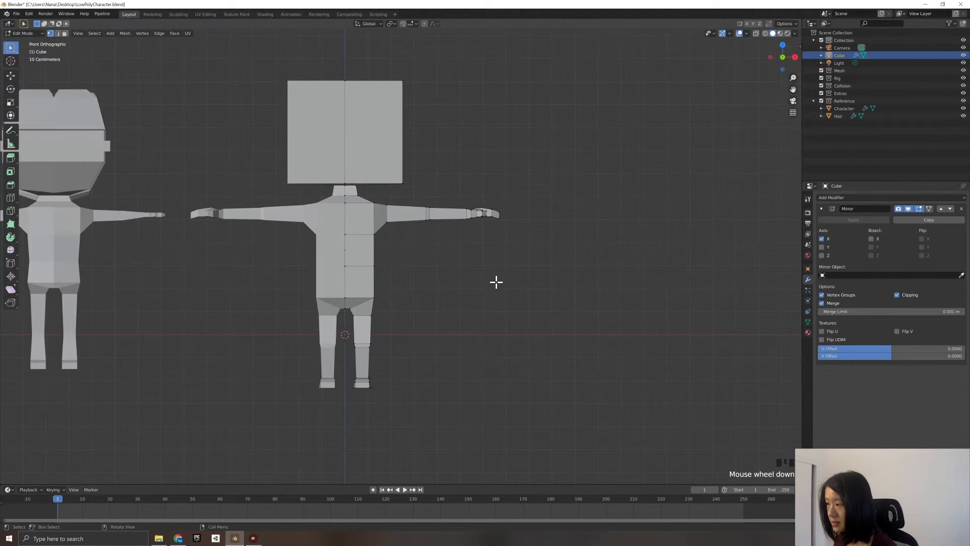
pyautogui.scroll(1, 432, 317)
pyautogui.click(424, 257)
pyautogui.scroll(-2, 444, 277)
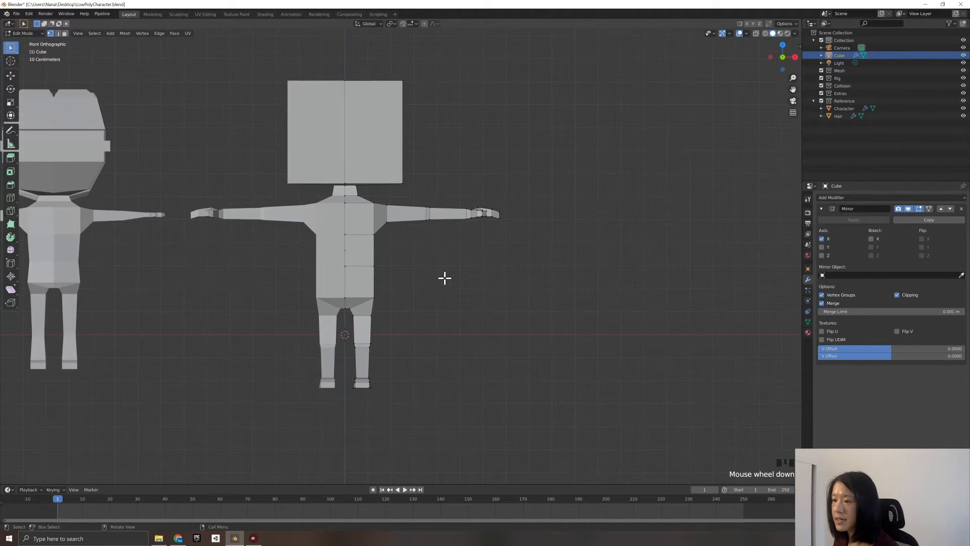
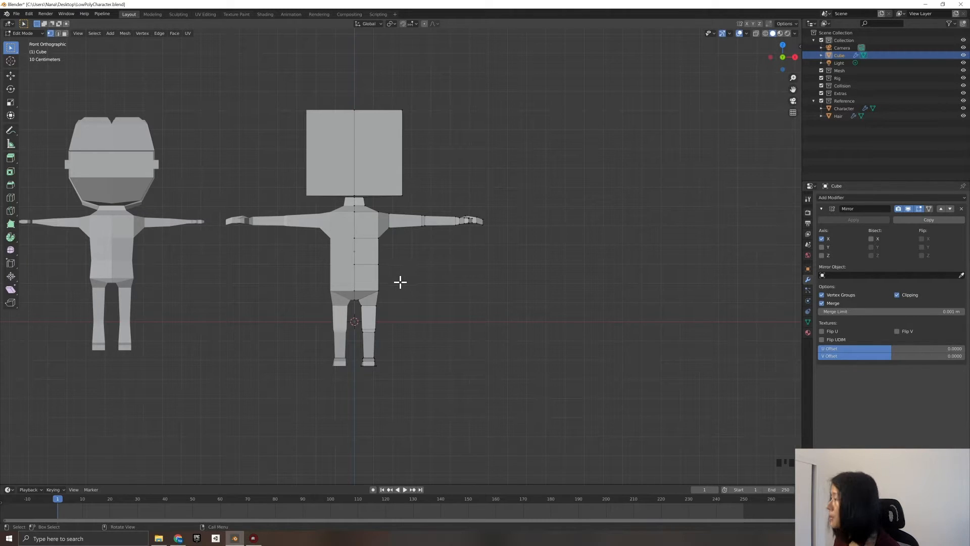
# Hide the Reference collection and show the character in the right orthographic view.
pyautogui.click(963, 101)
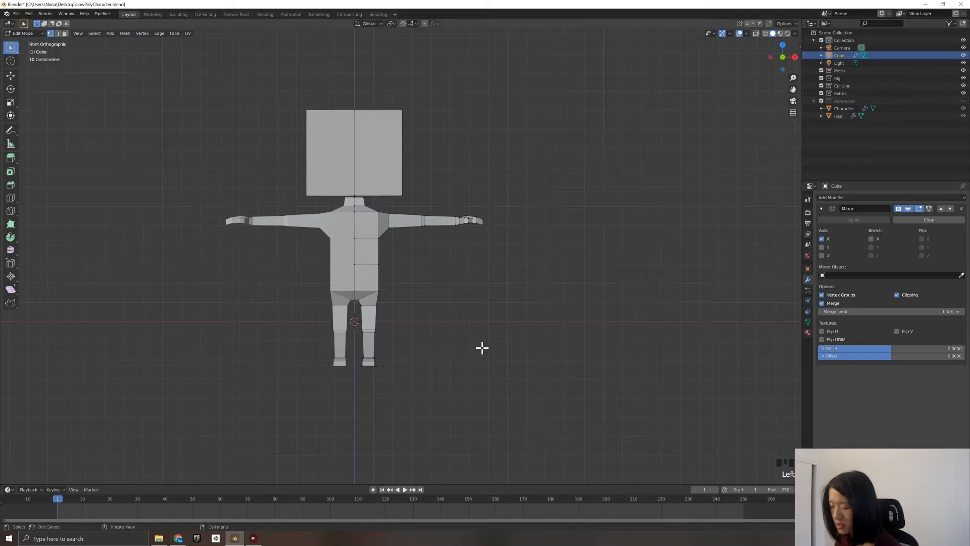
pyautogui.press('KP_3')
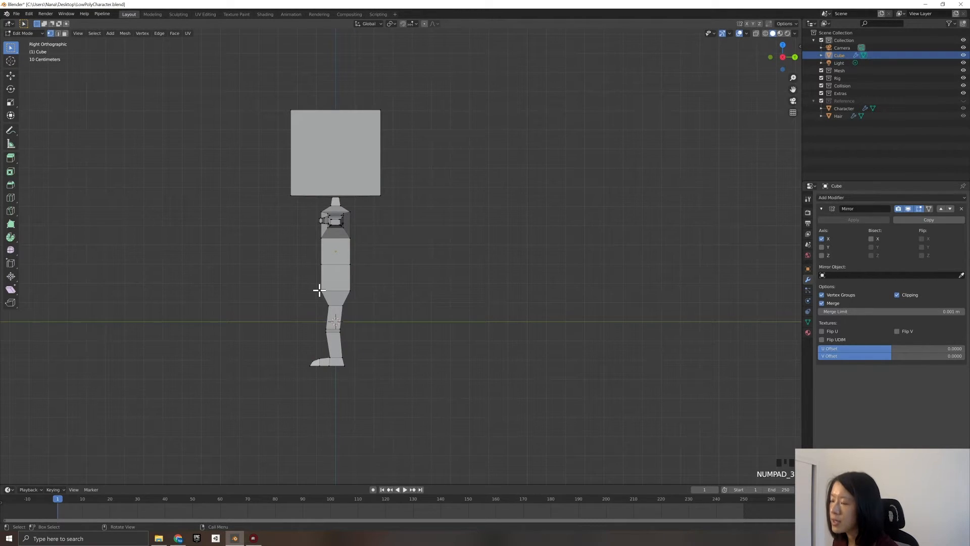
pyautogui.scroll(2, 320, 291)
pyautogui.scroll(-1, 377, 264)
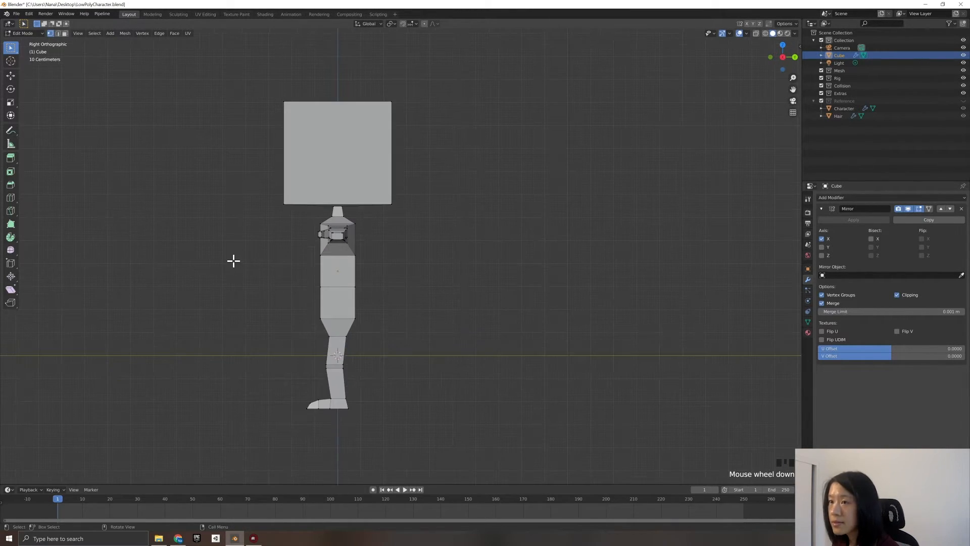
pyautogui.scroll(1, 382, 272)
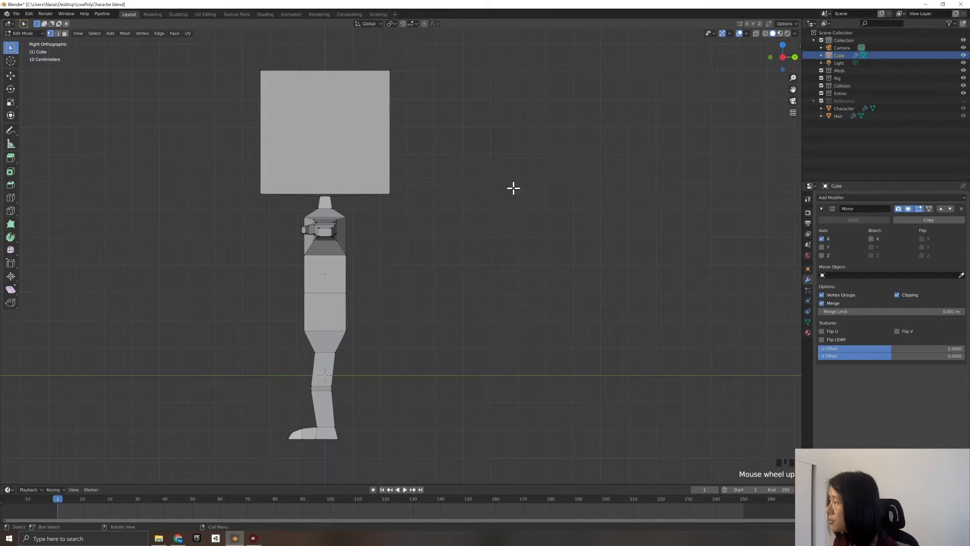
# With X-ray on, move the centre front vertex at chest level forward along Y by about 0.01 m.
pyautogui.click(756, 33)
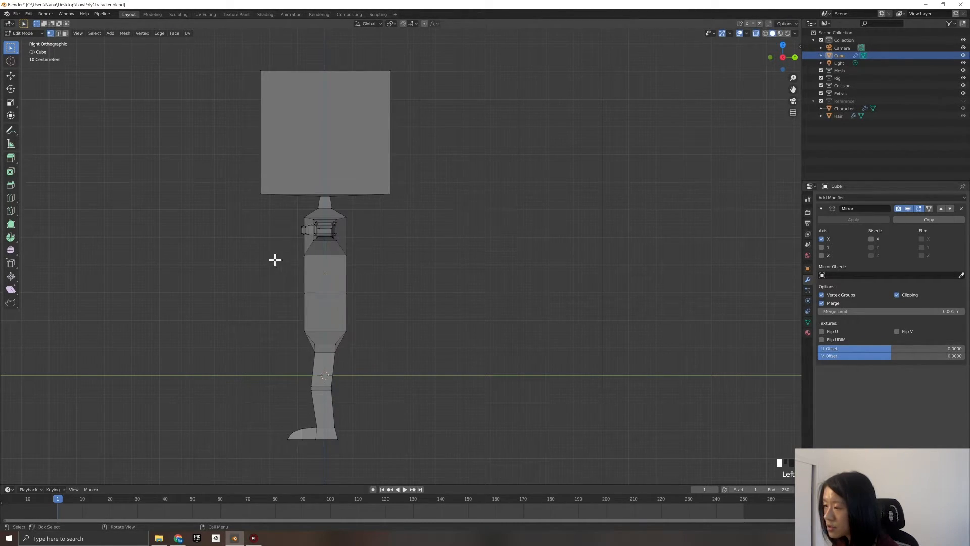
pyautogui.moveTo(274, 247); pyautogui.dragTo(316, 271)
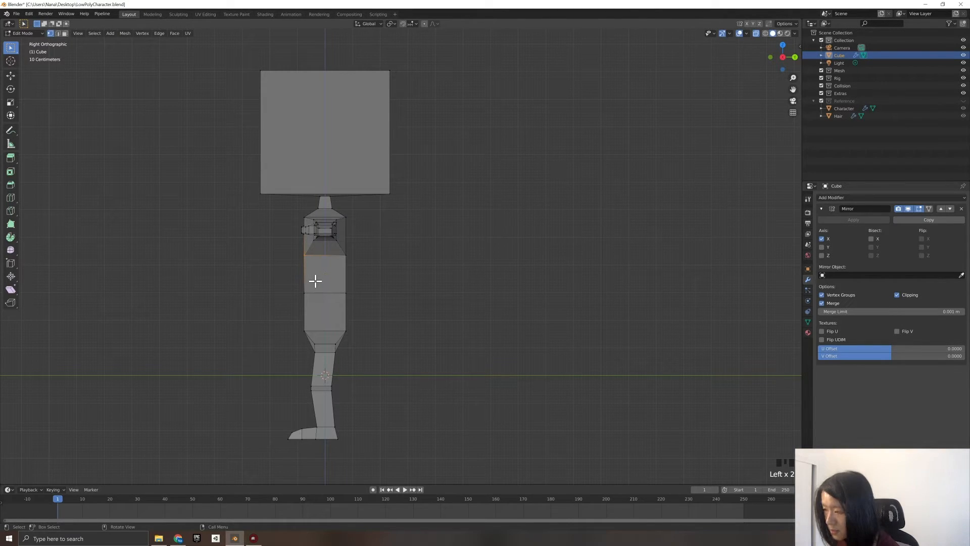
pyautogui.moveTo(279, 282); pyautogui.dragTo(297, 286, button='middle')
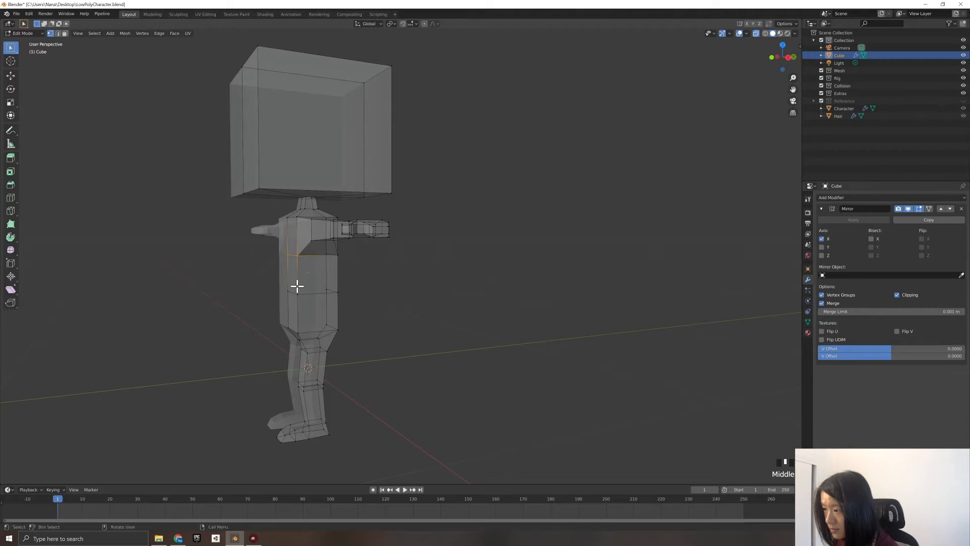
pyautogui.click(438, 279)
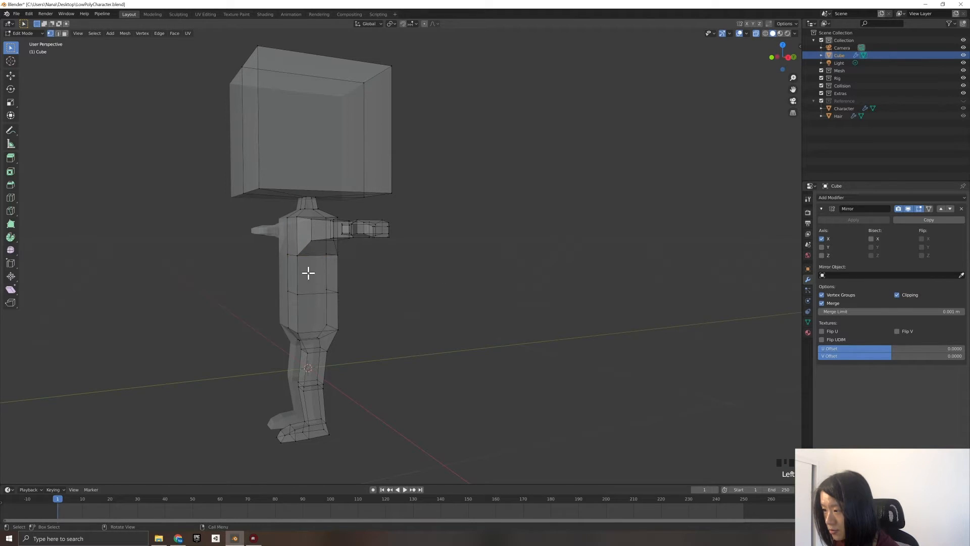
pyautogui.press('KP_1')
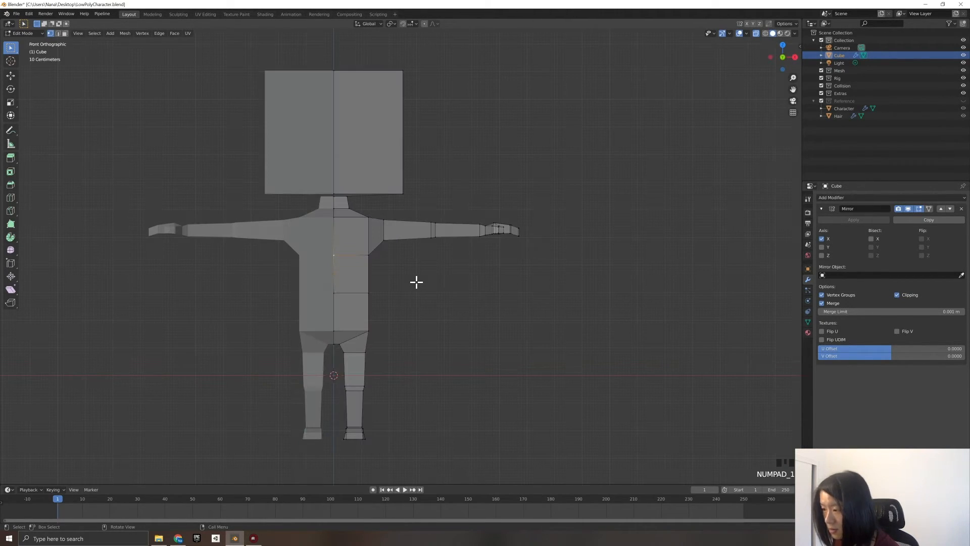
pyautogui.press('KP_3')
pyautogui.press('g')
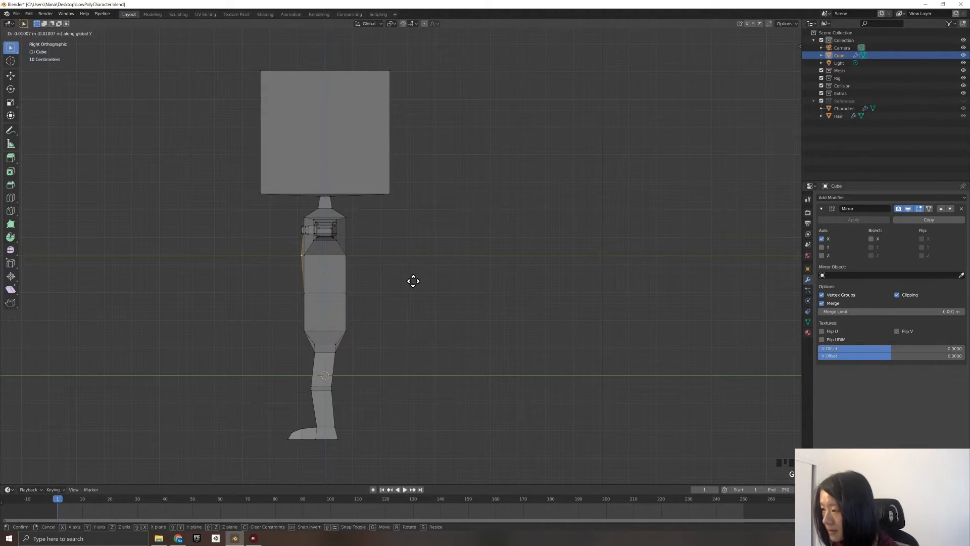
pyautogui.click(411, 281)
# Move the centre front vertex at waist level slightly forward along Y to line up with the chest vertex.
pyautogui.moveTo(394, 295); pyautogui.dragTo(377, 305, button='middle')
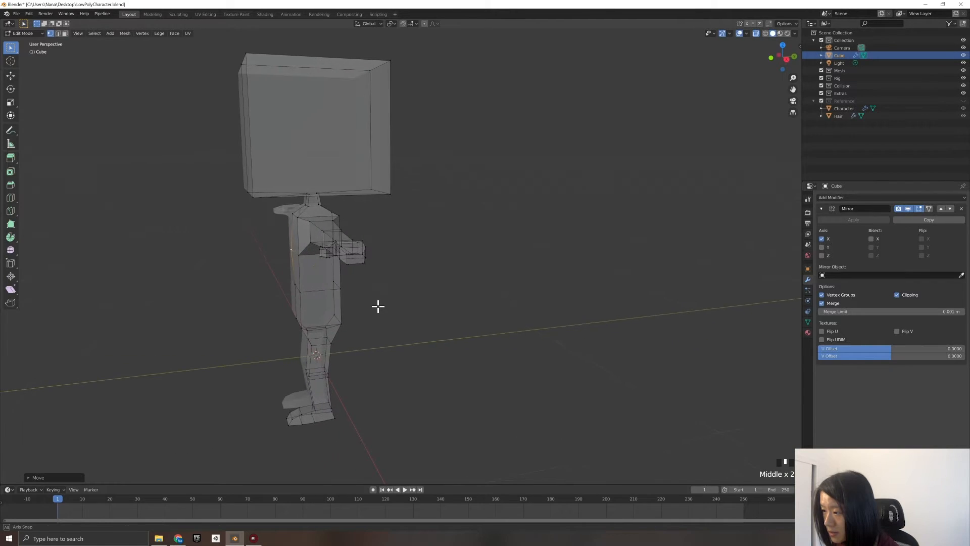
pyautogui.press('KP_3')
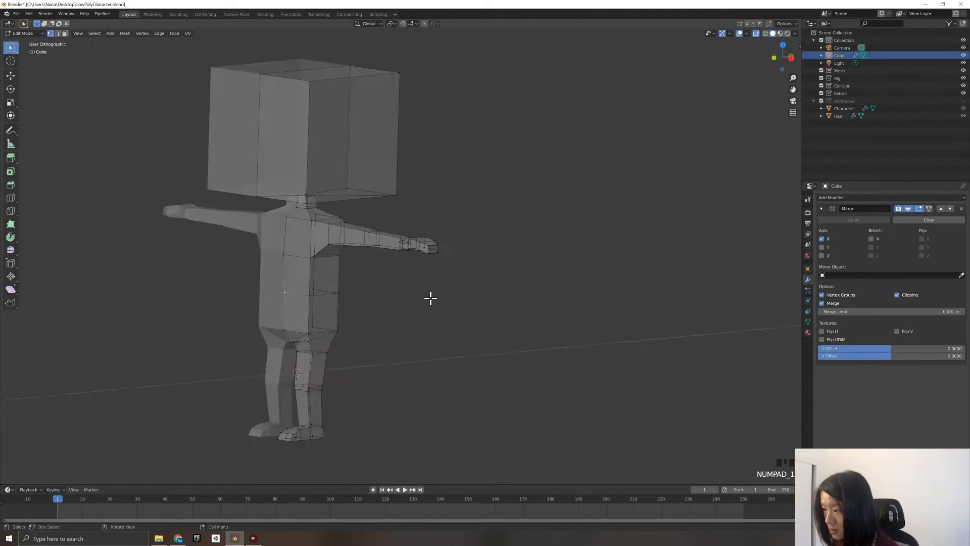
pyautogui.press('g')
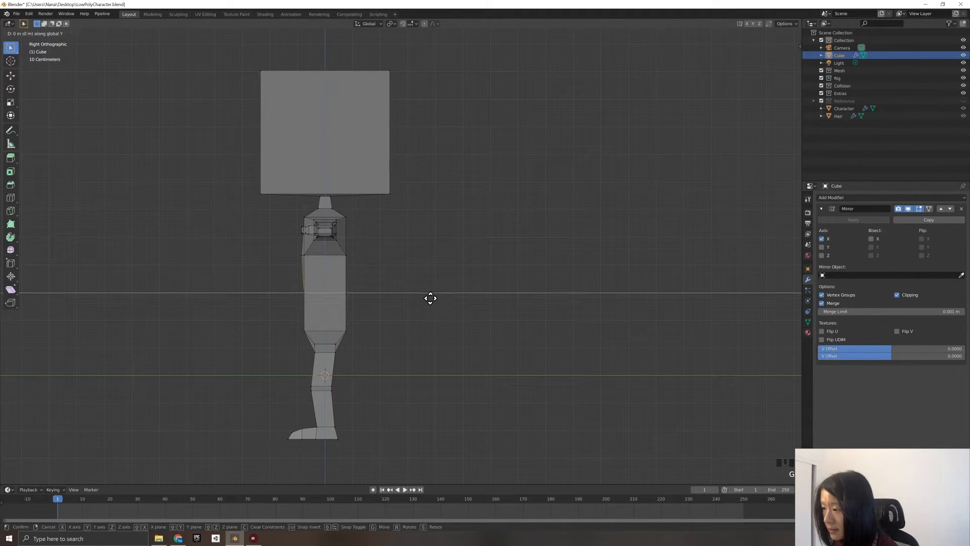
pyautogui.click(428, 297)
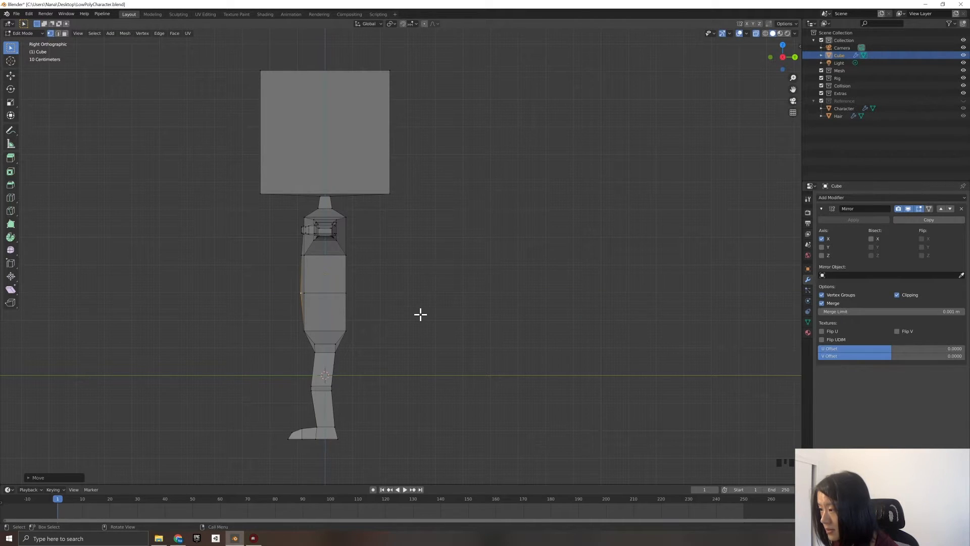
# Select the two centre back vertices at chest and waist level and move them backward along Y by about 0.015 m.
pyautogui.moveTo(420, 314); pyautogui.dragTo(413, 314, button='middle')
pyautogui.click(368, 295)
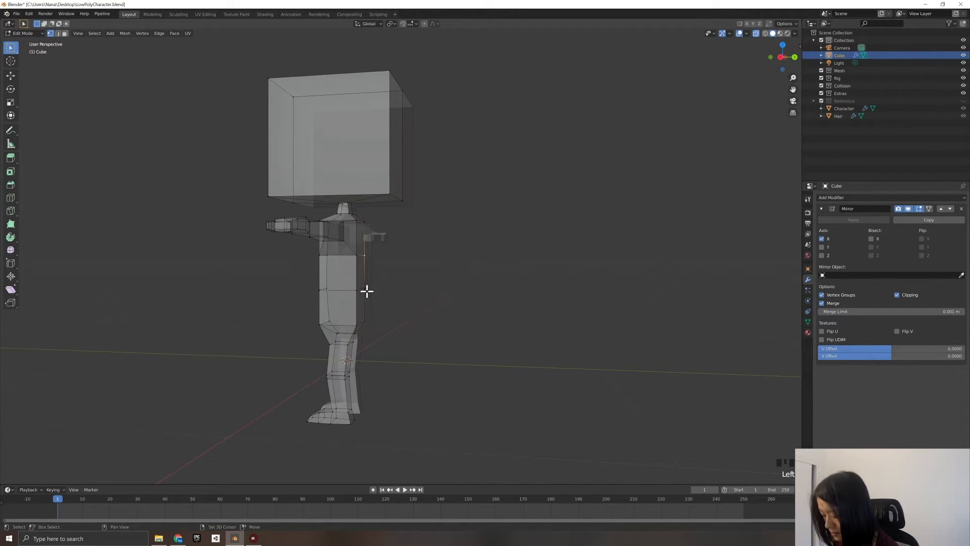
pyautogui.keyDown('shift'); pyautogui.click(366, 289); pyautogui.keyUp('shift')
pyautogui.press('KP_3')
pyautogui.press('g')
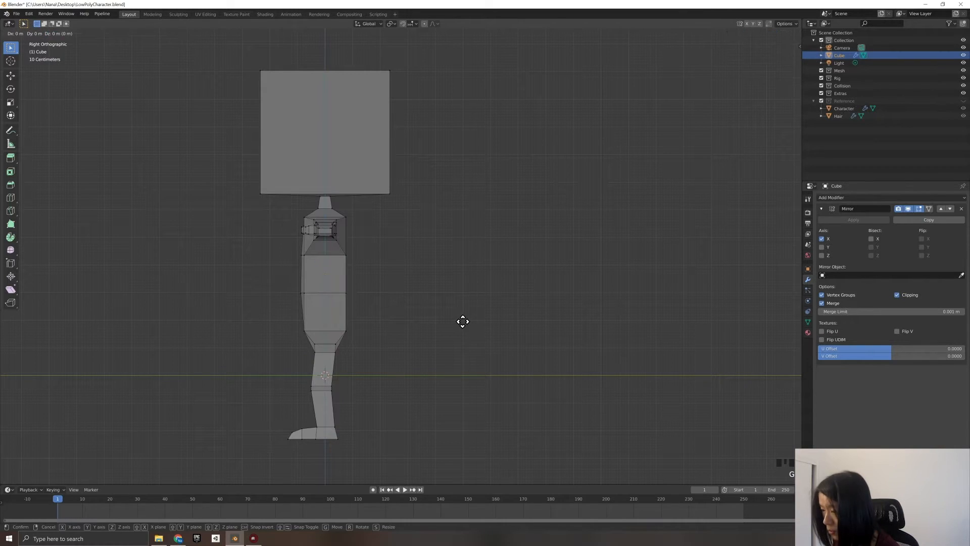
pyautogui.press('y')
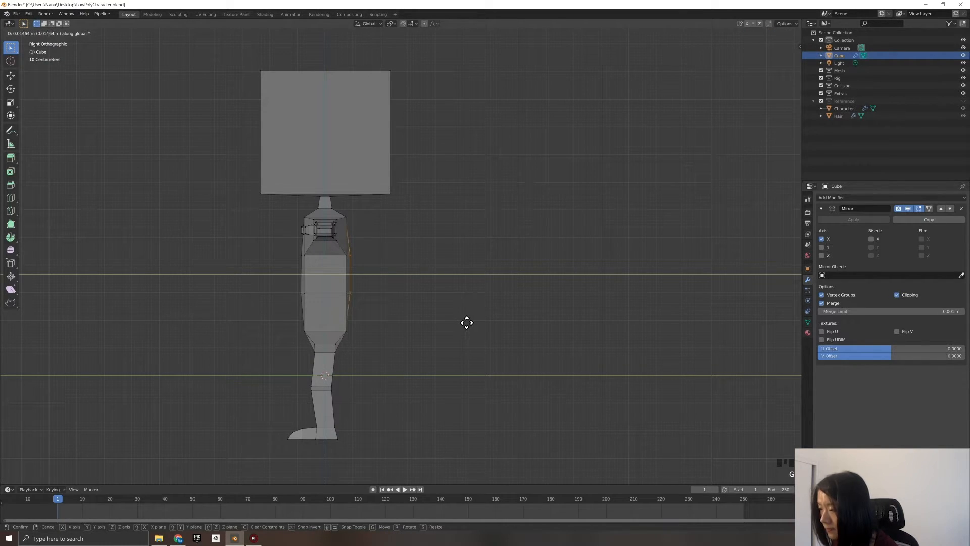
pyautogui.click(466, 322)
# Select the two centre front vertices at chest and waist level and move them slightly further forward along Y.
pyautogui.moveTo(466, 327); pyautogui.dragTo(446, 336, button='middle')
pyautogui.press('KP_1')
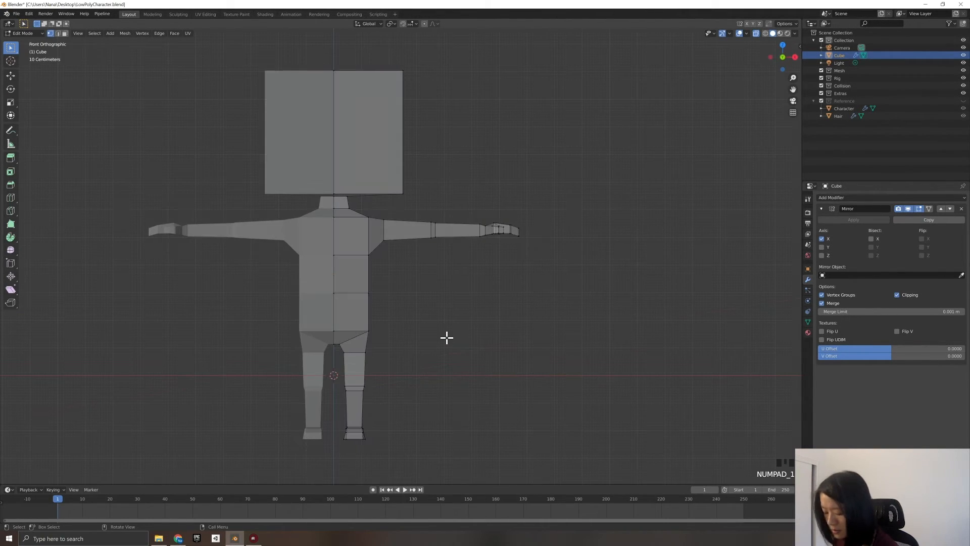
pyautogui.press('KP_3')
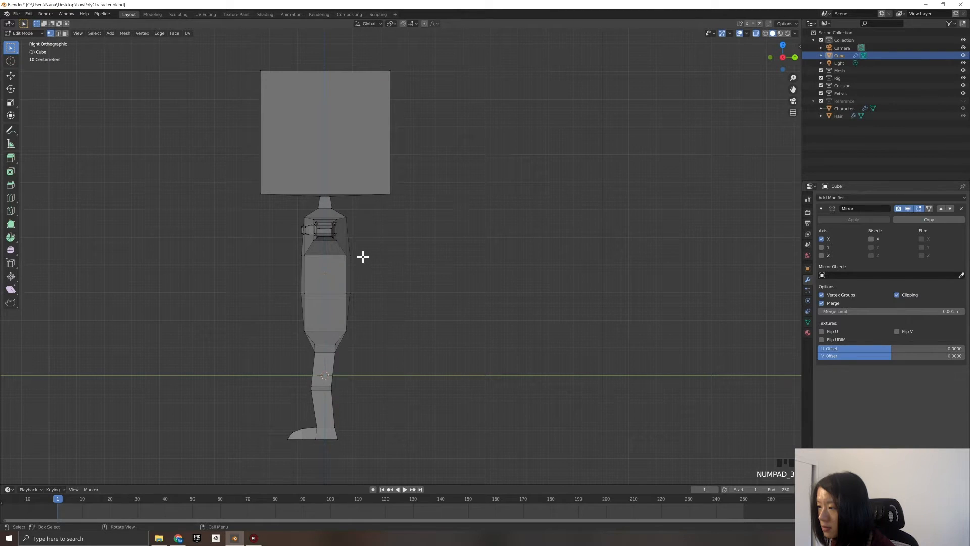
pyautogui.click(303, 258)
pyautogui.keyDown('shift'); pyautogui.click(303, 297); pyautogui.keyUp('shift')
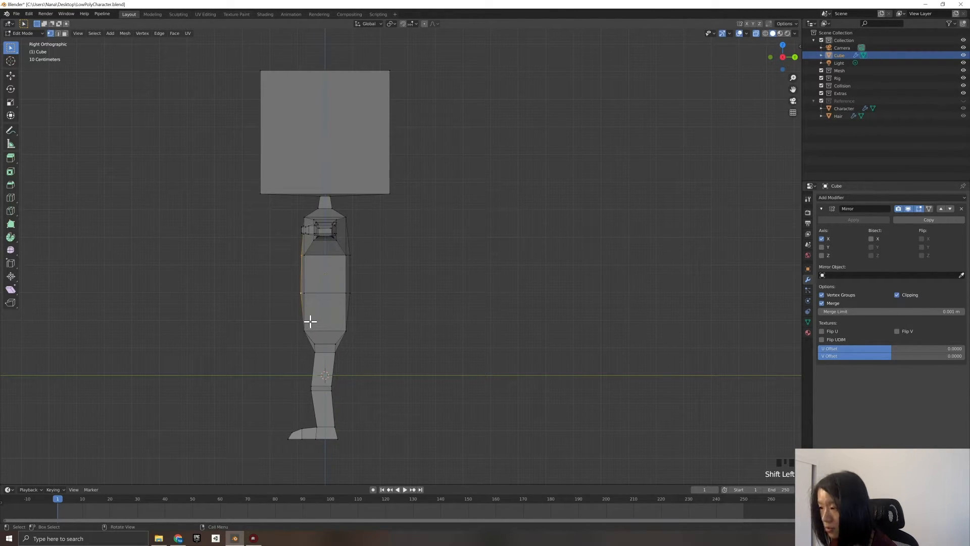
pyautogui.press('g')
pyautogui.press('y')
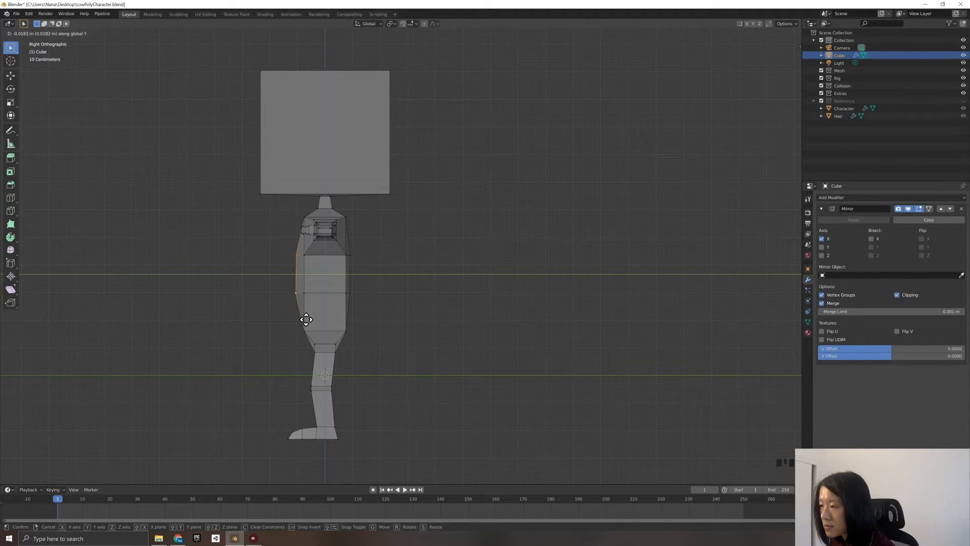
pyautogui.click(308, 322)
pyautogui.click(373, 264)
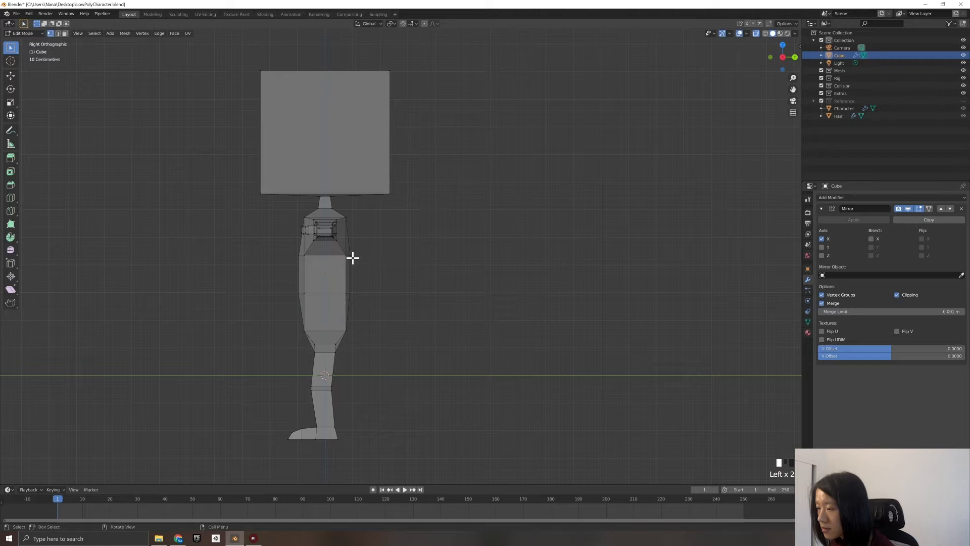
# Move the centre back vertices of the torso slightly further back along Y.
pyautogui.keyDown('alt'); pyautogui.click(353, 295); pyautogui.keyUp('alt')
pyautogui.press('g')
pyautogui.press('y')
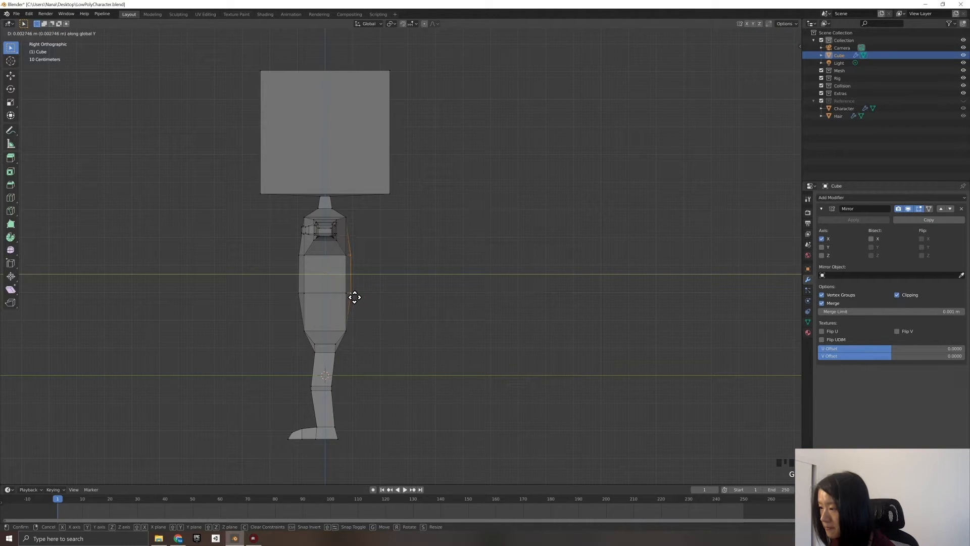
pyautogui.click(356, 297)
pyautogui.click(371, 299)
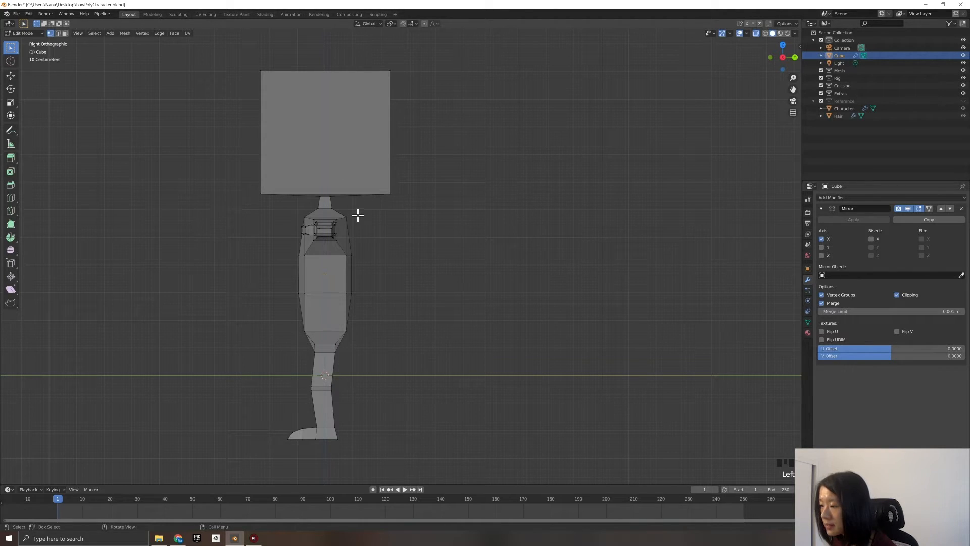
# Turn off X-ray and examine the rounded torso from the back, the sides and the front.
pyautogui.moveTo(373, 311); pyautogui.dragTo(348, 328, button='middle')
pyautogui.click(756, 33)
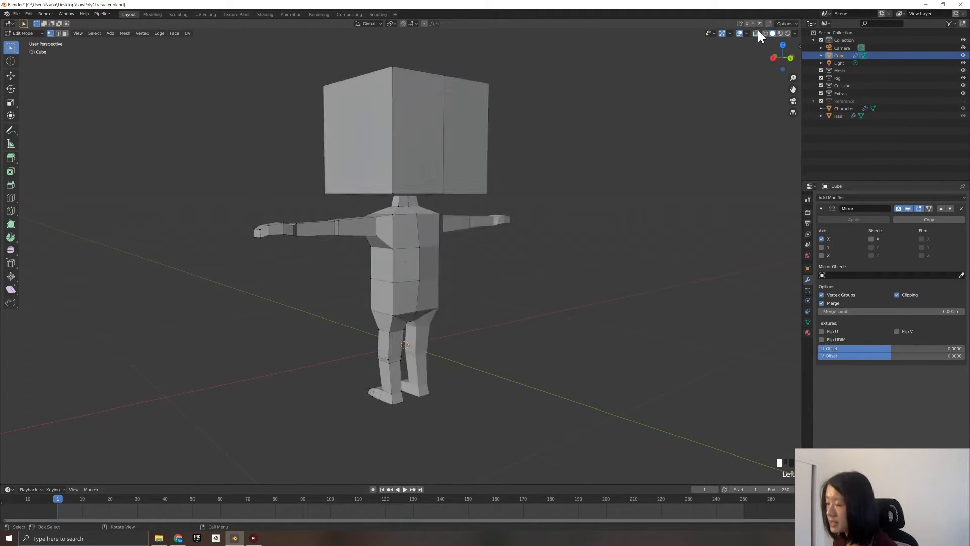
pyautogui.scroll(1, 247, 293)
pyautogui.scroll(-1, 247, 294)
pyautogui.moveTo(247, 293); pyautogui.dragTo(330, 293, button='middle')
pyautogui.scroll(-1, 460, 324)
pyautogui.moveTo(478, 329); pyautogui.dragTo(457, 323, button='middle')
pyautogui.press('KP_1')
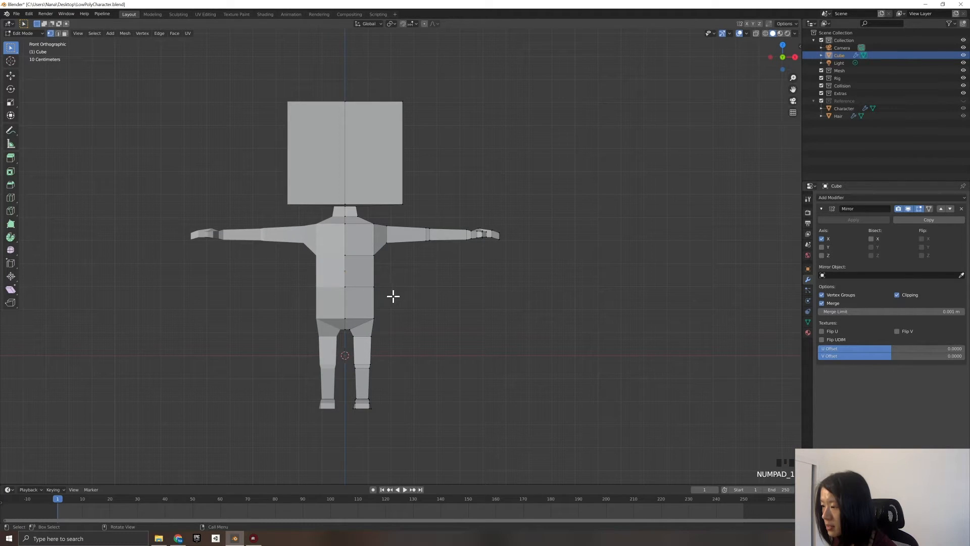
# With X-ray on, select the torso's side vertices at waist level and move them outward along X by about 0.013 m.
pyautogui.click(374, 284)
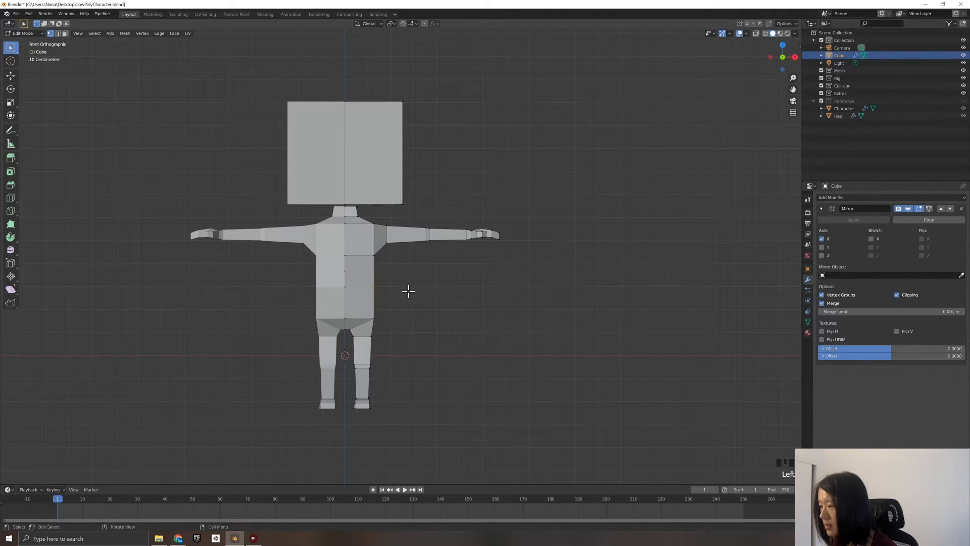
pyautogui.click(756, 32)
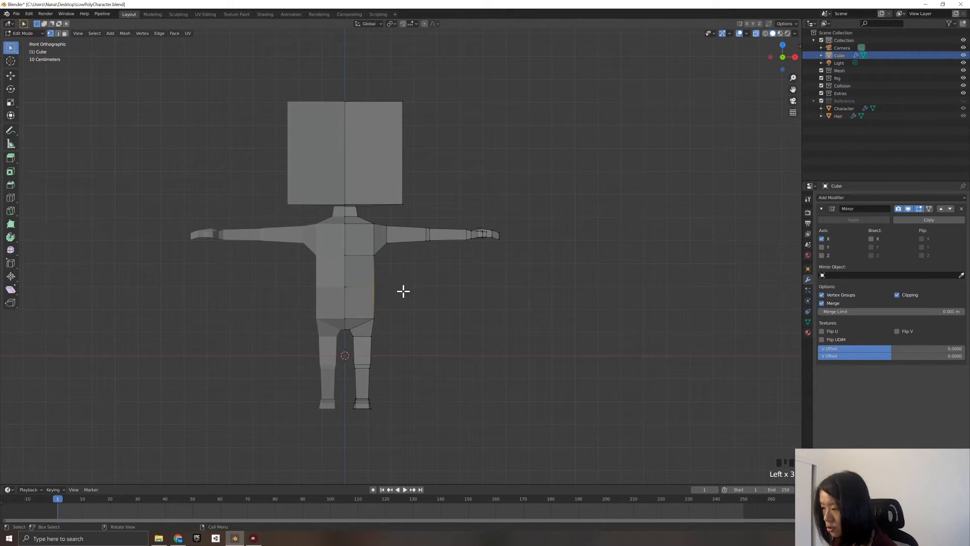
pyautogui.press('g')
pyautogui.press('x')
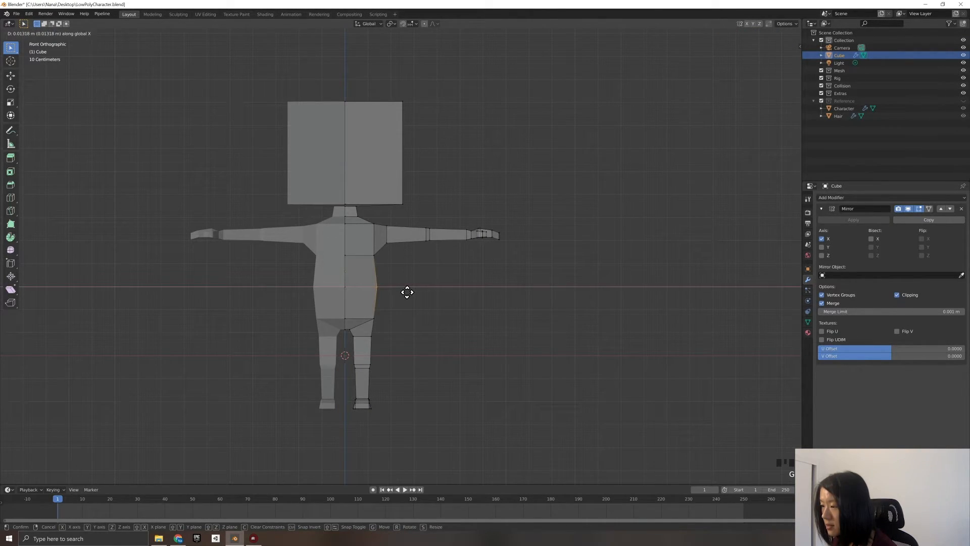
pyautogui.click(406, 292)
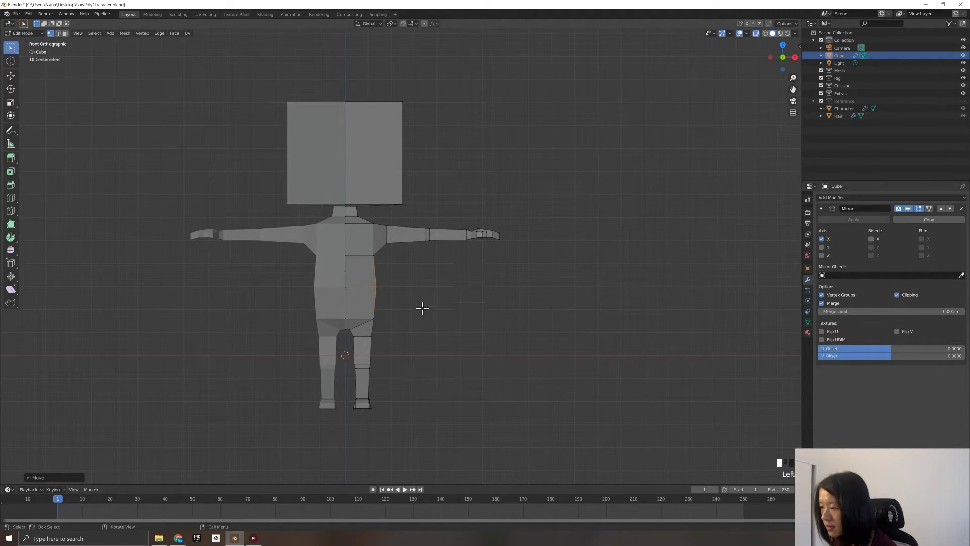
# Select the torso's waist-level vertices and move them down along Z by about 0.022 m.
pyautogui.moveTo(439, 310); pyautogui.dragTo(321, 276)
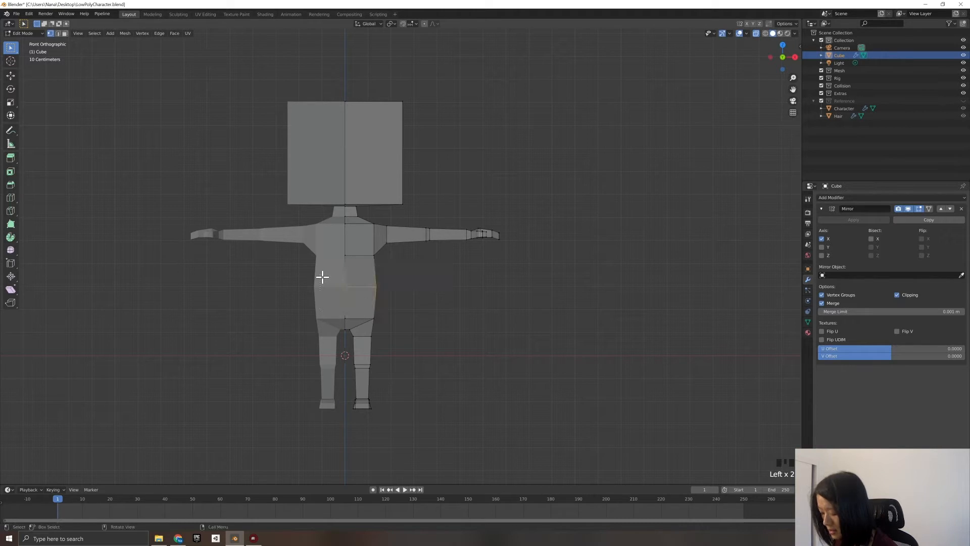
pyautogui.press('g')
pyautogui.press('z')
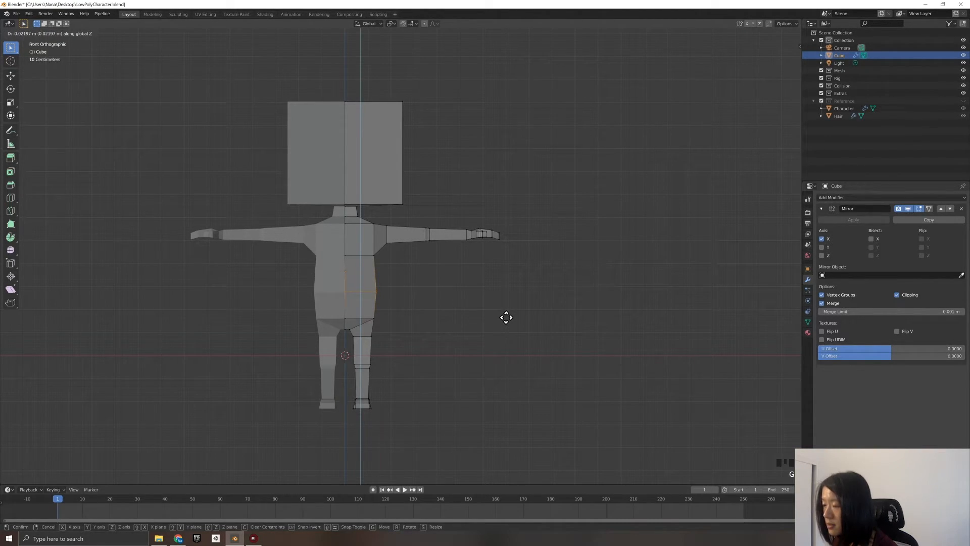
pyautogui.click(507, 318)
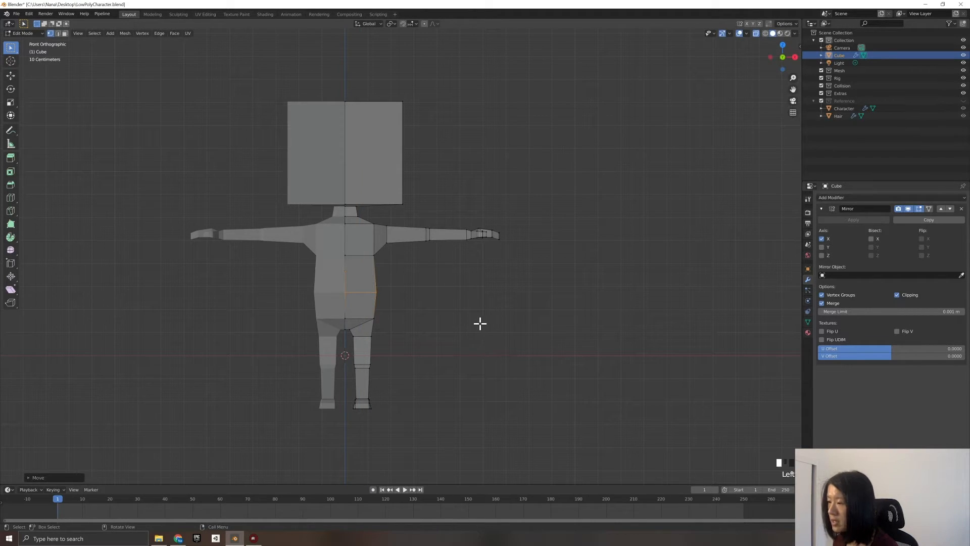
# Select the torso's chest-level vertices and move them up along Z by about 0.009 m.
pyautogui.click(433, 305)
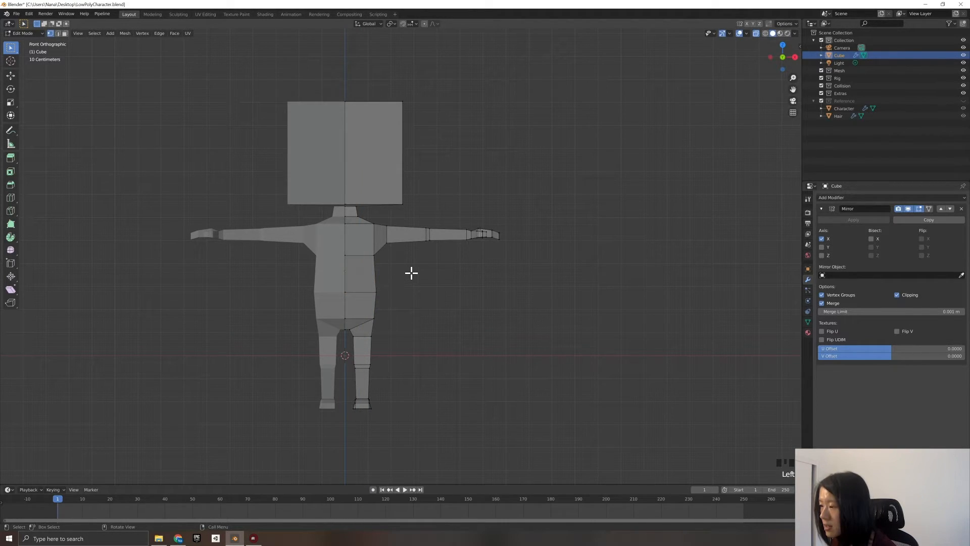
pyautogui.moveTo(389, 267); pyautogui.dragTo(326, 252)
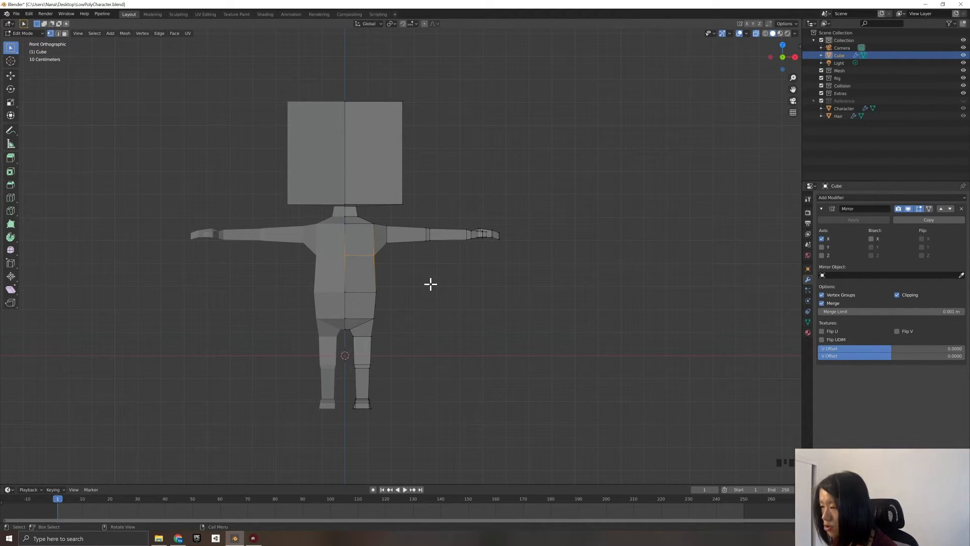
pyautogui.press('g')
pyautogui.press('z')
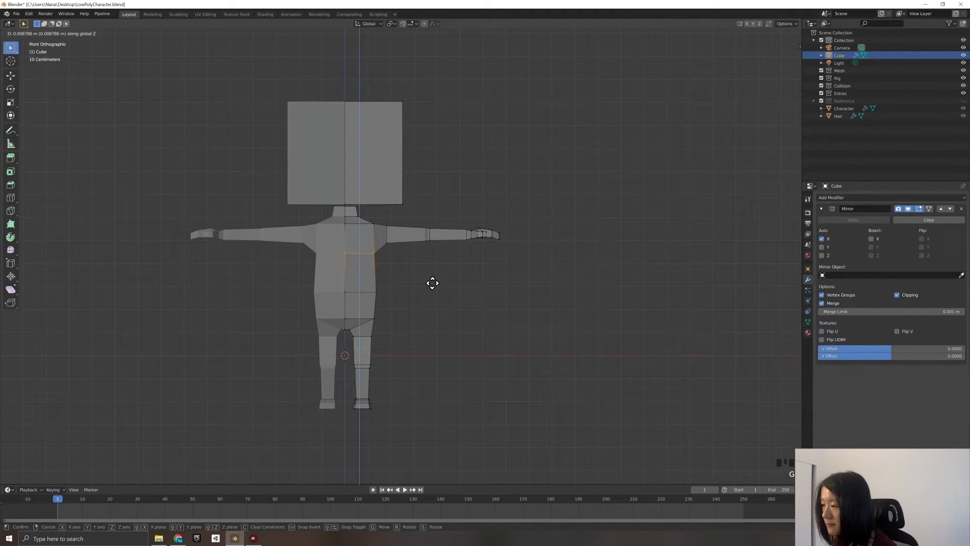
pyautogui.click(432, 282)
pyautogui.click(424, 298)
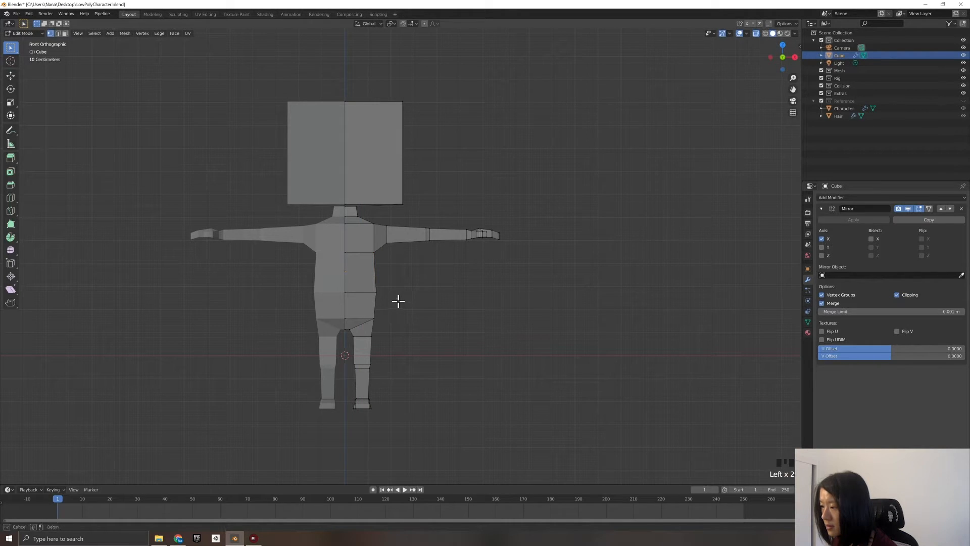
# Select the side vertices at the torso's waist and move them slightly outward along X.
pyautogui.click(369, 286)
pyautogui.press('g')
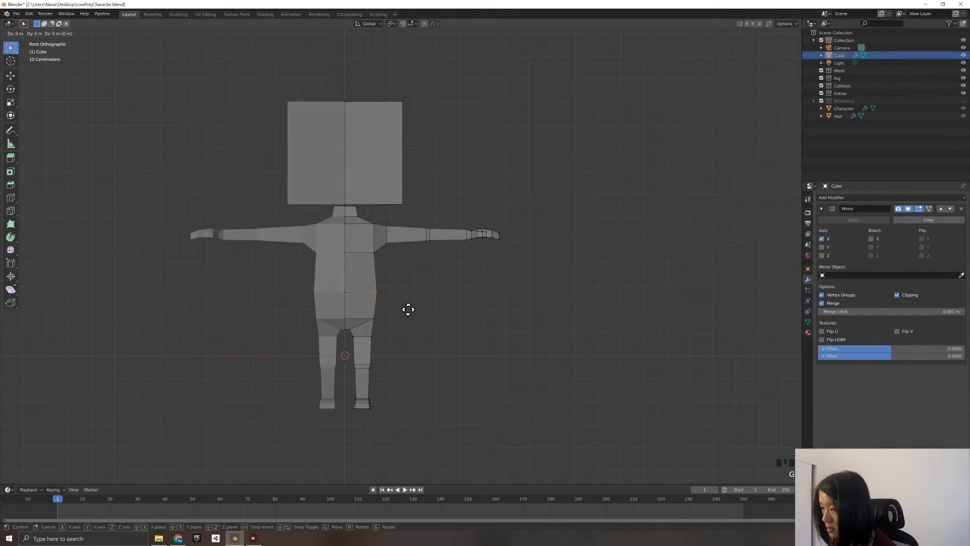
pyautogui.press('x')
pyautogui.click(409, 309)
pyautogui.click(443, 337)
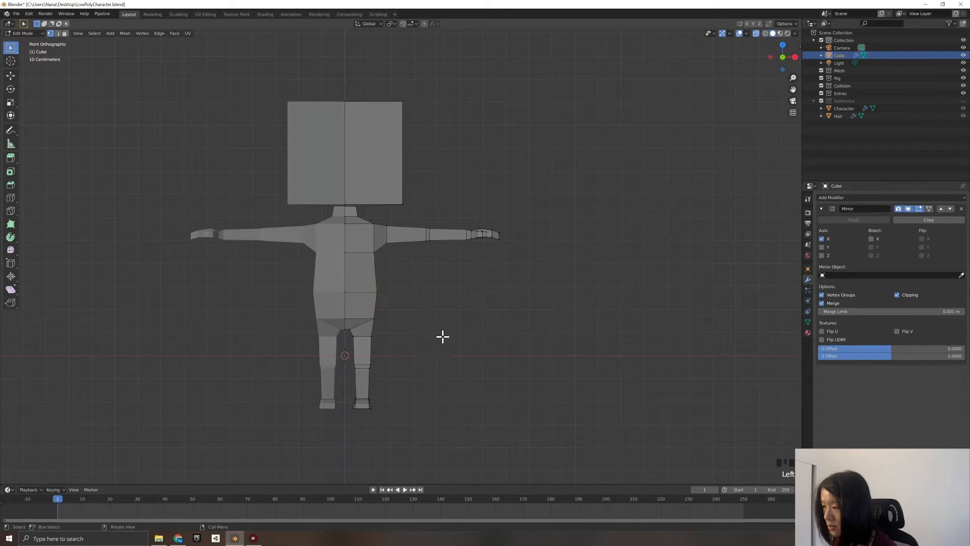
# Check the torso from the side and front, and show the Reference collection to compare it with the finished character.
pyautogui.press('KP_3')
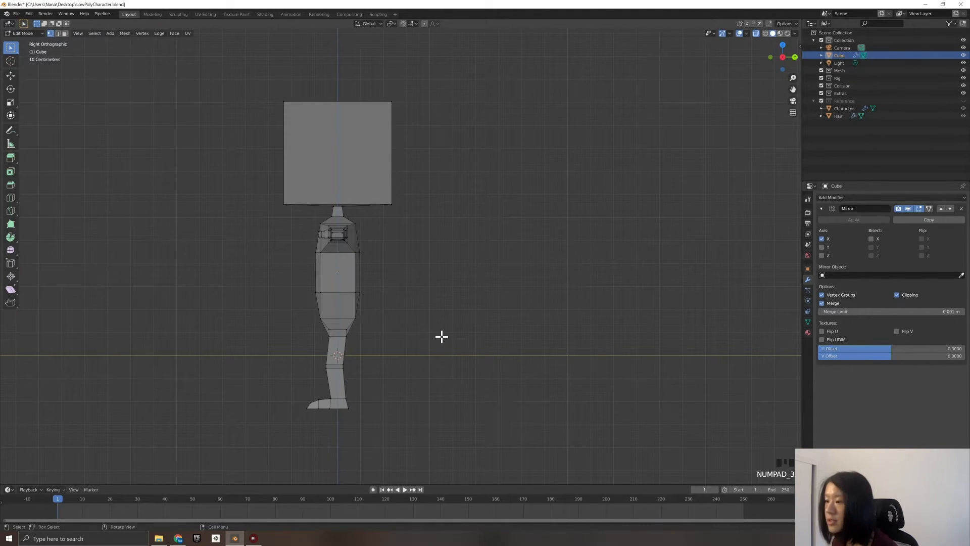
pyautogui.press('KP_1')
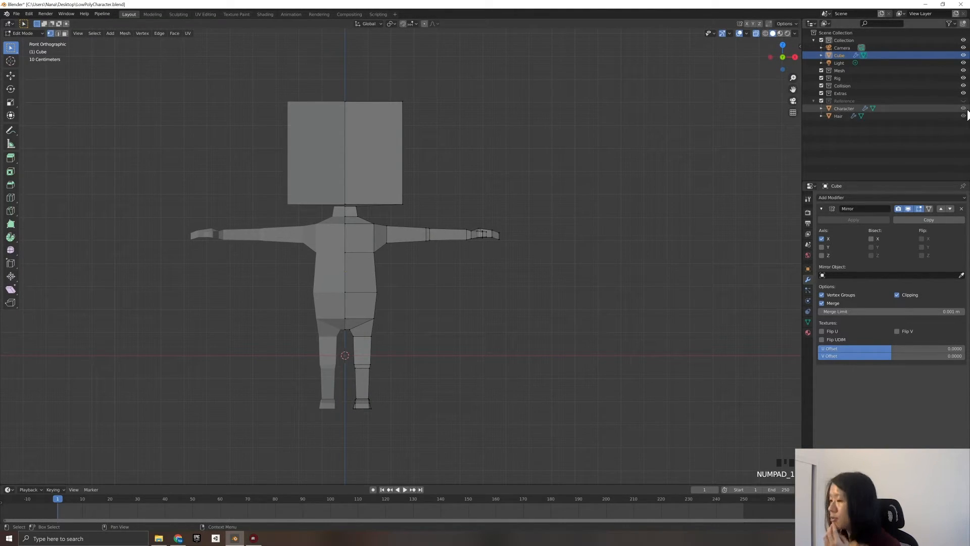
pyautogui.click(963, 100)
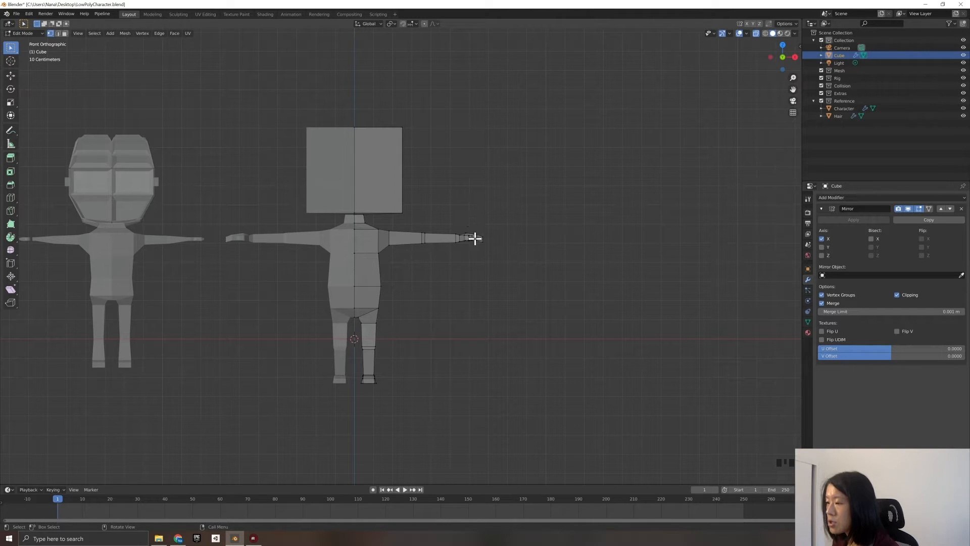
pyautogui.moveTo(457, 203)
pyautogui.mouseDown(button='middle')
pyautogui.moveTo(457, 217)
pyautogui.moveTo(458, 208)
pyautogui.mouseUp(button='middle')
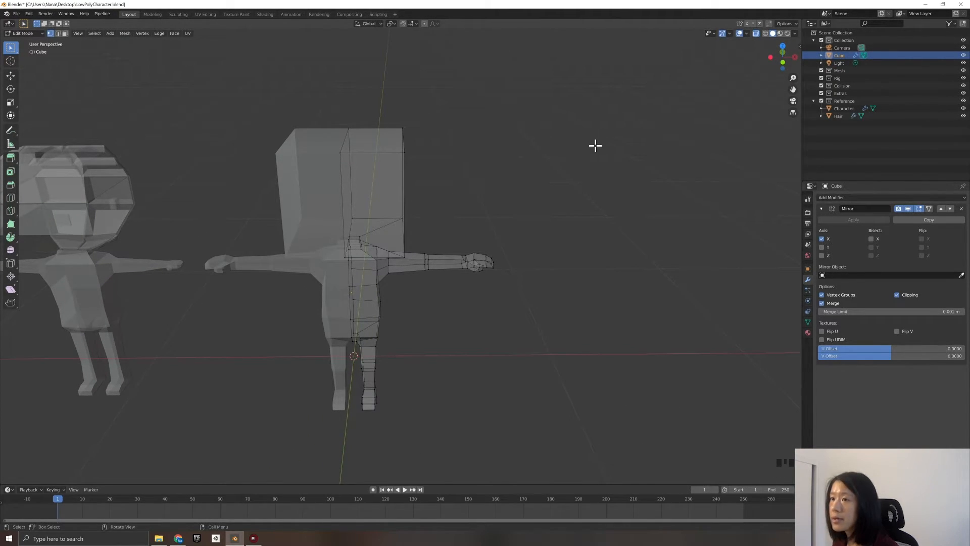
# Switch to face selection, turn off X-ray and select the front face of the cube head.
pyautogui.click(65, 33)
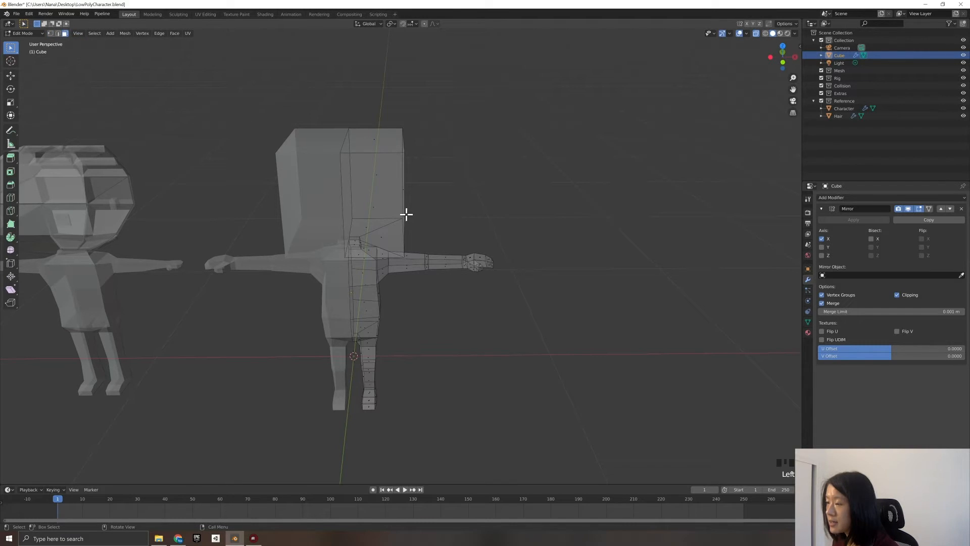
pyautogui.moveTo(362, 176); pyautogui.dragTo(262, 175, button='middle')
pyautogui.click(312, 166)
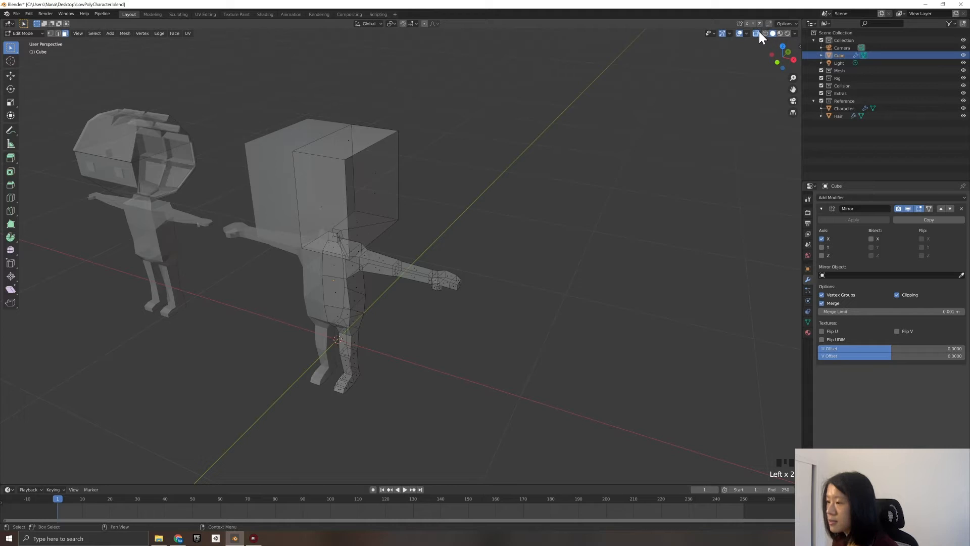
pyautogui.click(756, 33)
pyautogui.click(328, 176)
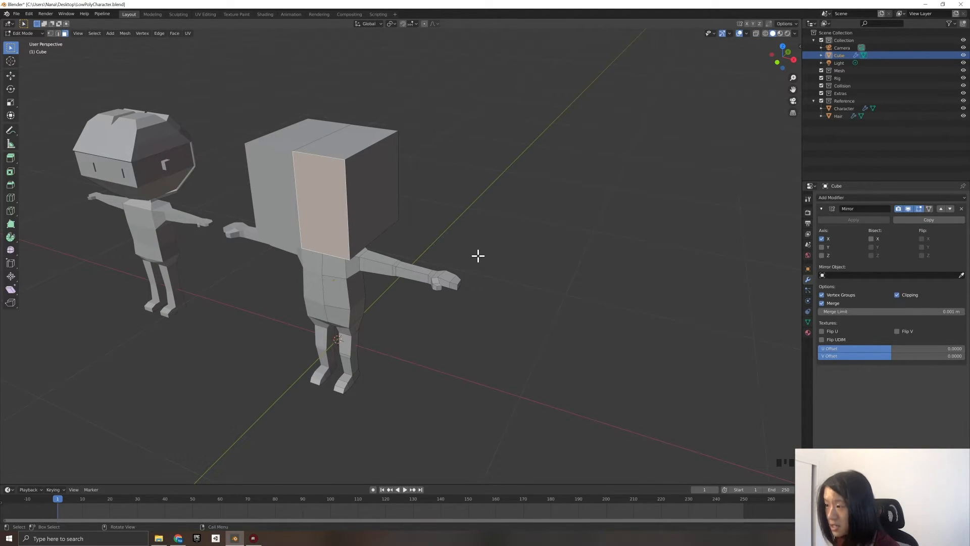
# Try to duplicate the head's front face and scale the copy down with mirror clipping still on.
pyautogui.hotkey('shift', 'd')
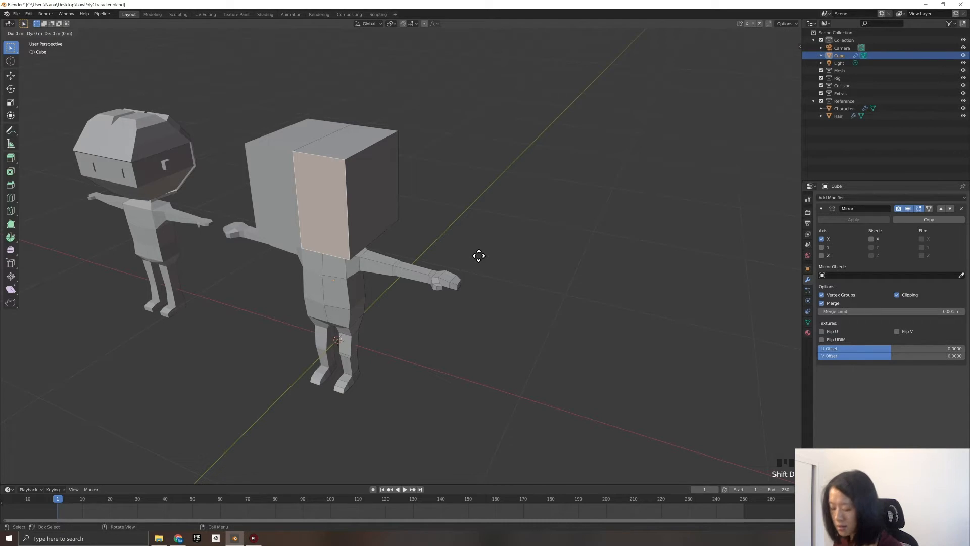
pyautogui.press('s')
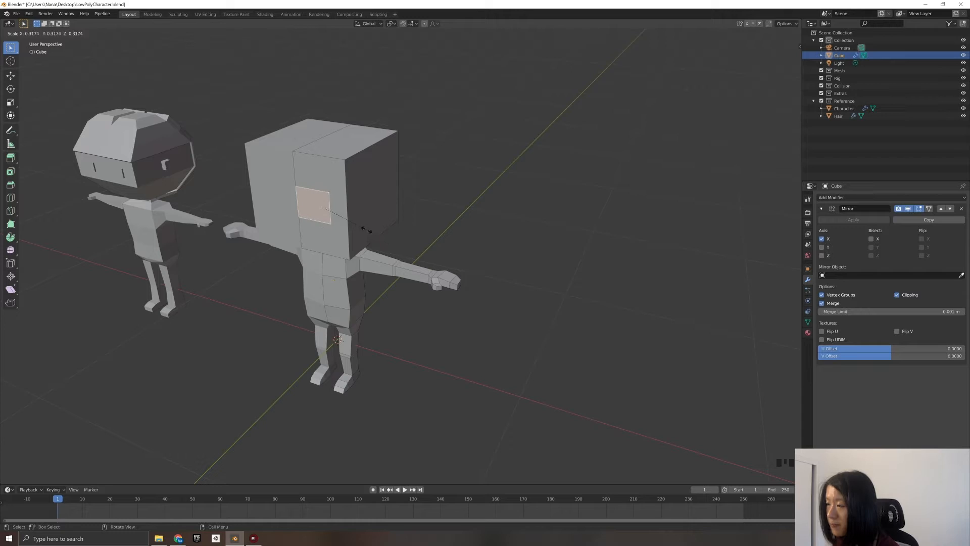
pyautogui.click(313, 257)
pyautogui.moveTo(261, 305); pyautogui.dragTo(265, 302, button='middle')
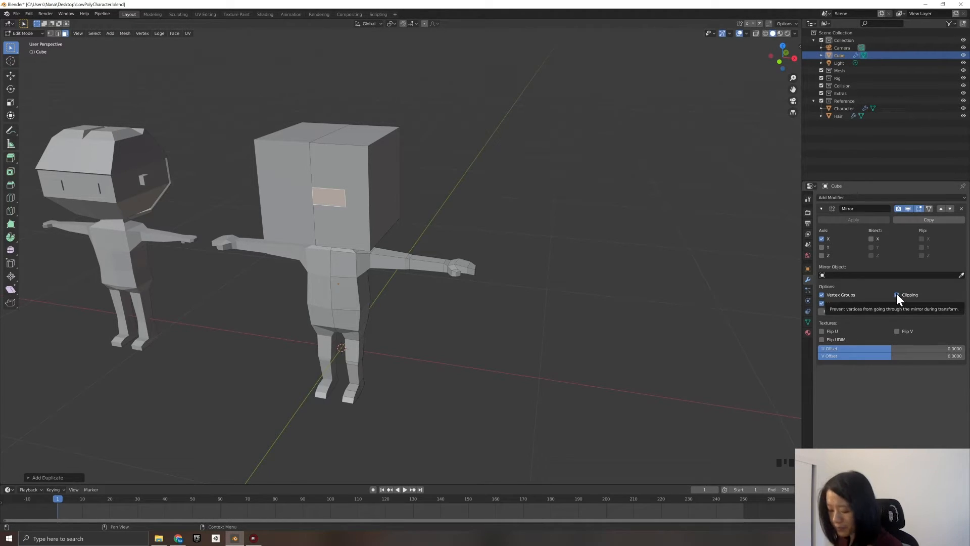
pyautogui.hotkey('ctrl', 'z')
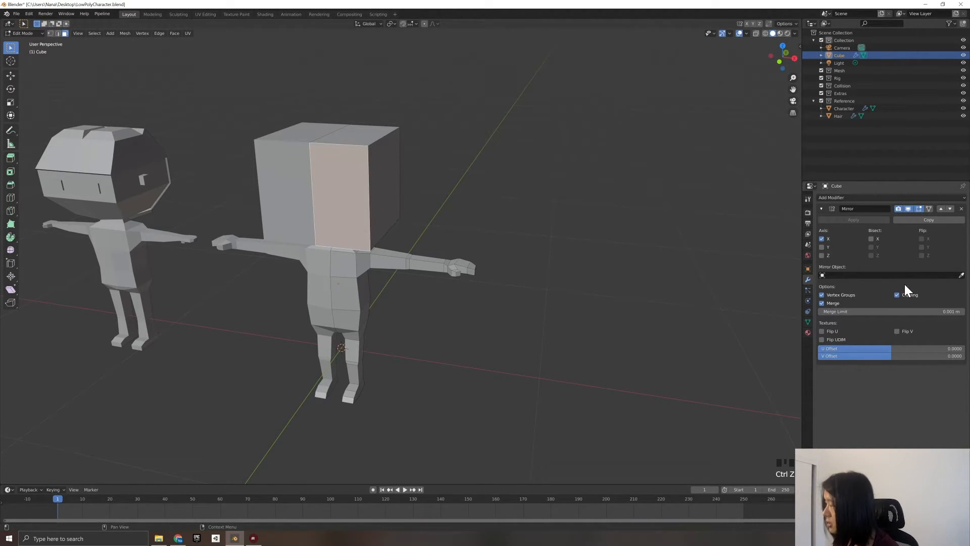
# Turn off Clipping in the Mirror modifier.
pyautogui.click(897, 295)
pyautogui.press('s')
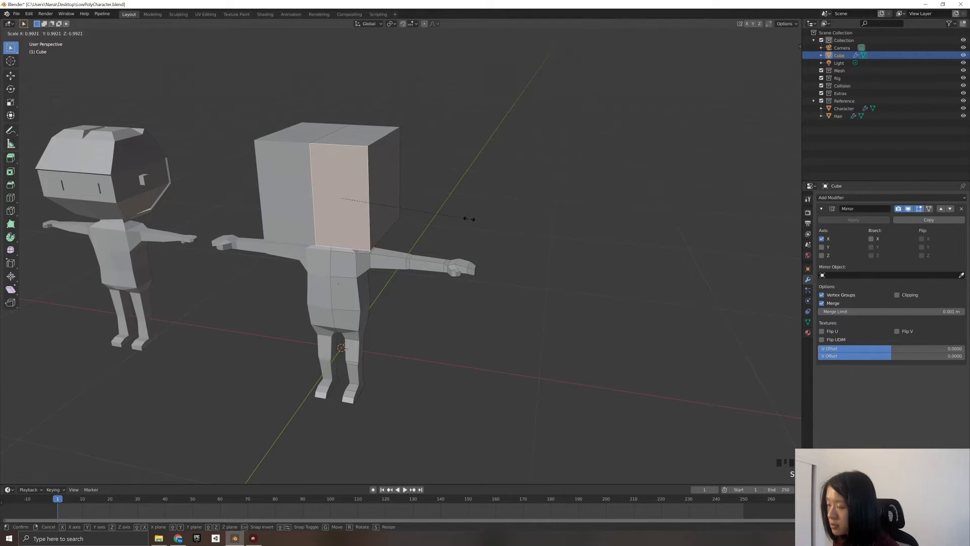
pyautogui.click(451, 220)
pyautogui.hotkey('ctrl', 'z')
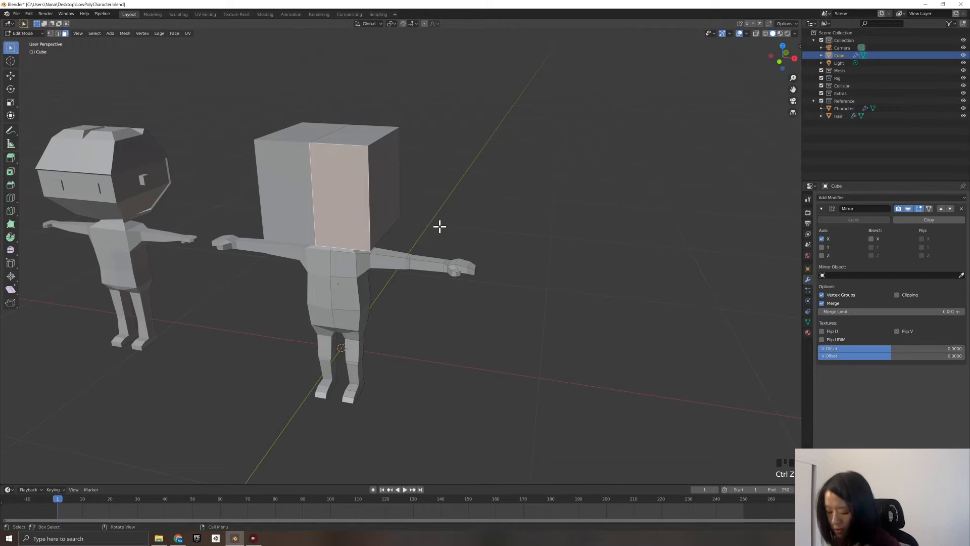
# Duplicate the head's front face and scale the copy down to a small eye-sized rectangle.
pyautogui.hotkey('shift', 'd')
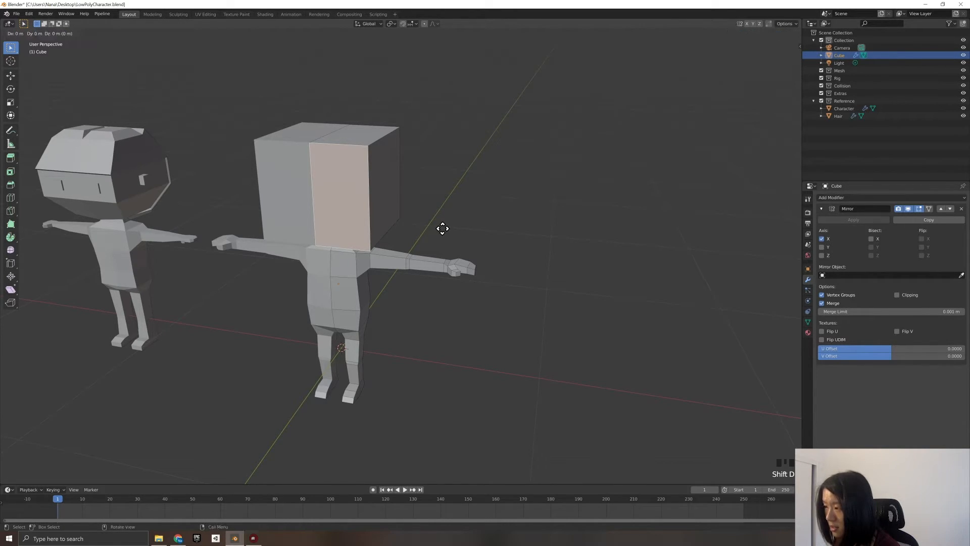
pyautogui.press('s')
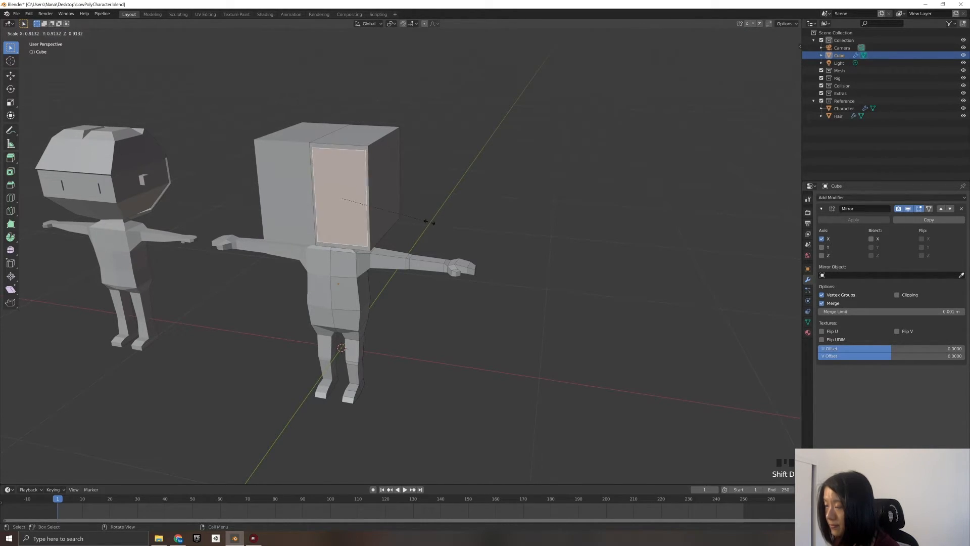
pyautogui.click(360, 204)
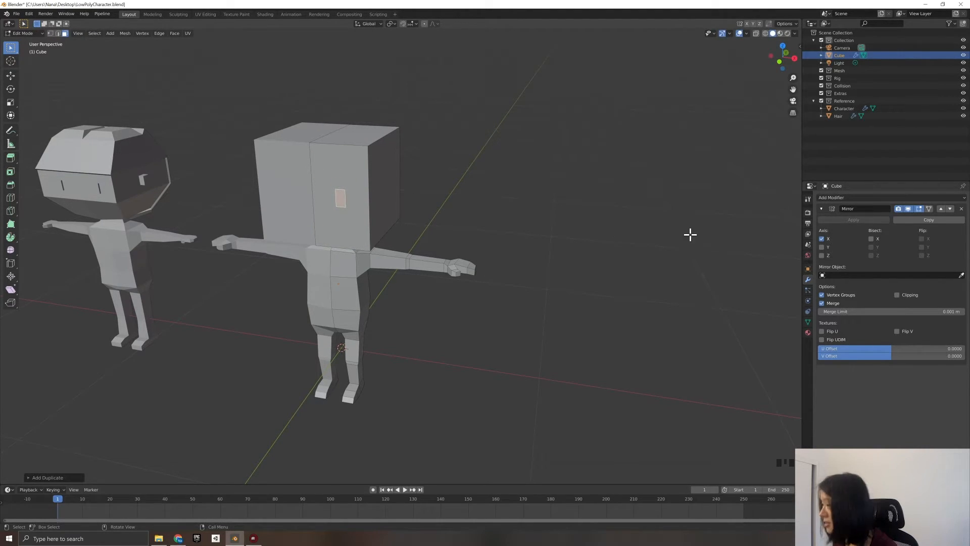
# Extrude the small eye face outward by about 0.01 m and turn the Mirror modifier's Clipping back on.
pyautogui.moveTo(498, 253)
pyautogui.mouseDown(button='middle')
pyautogui.moveTo(513, 240)
pyautogui.moveTo(490, 252)
pyautogui.mouseUp(button='middle')
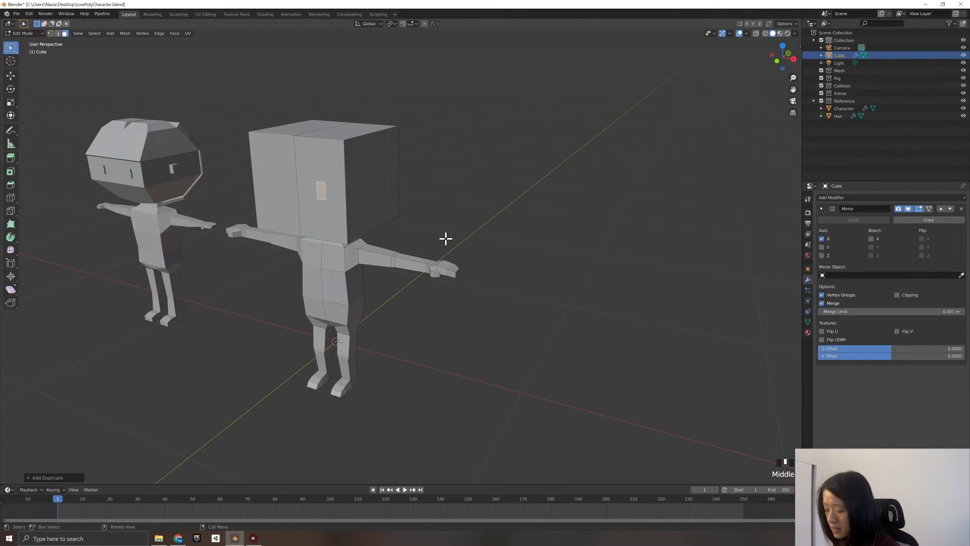
pyautogui.press('e')
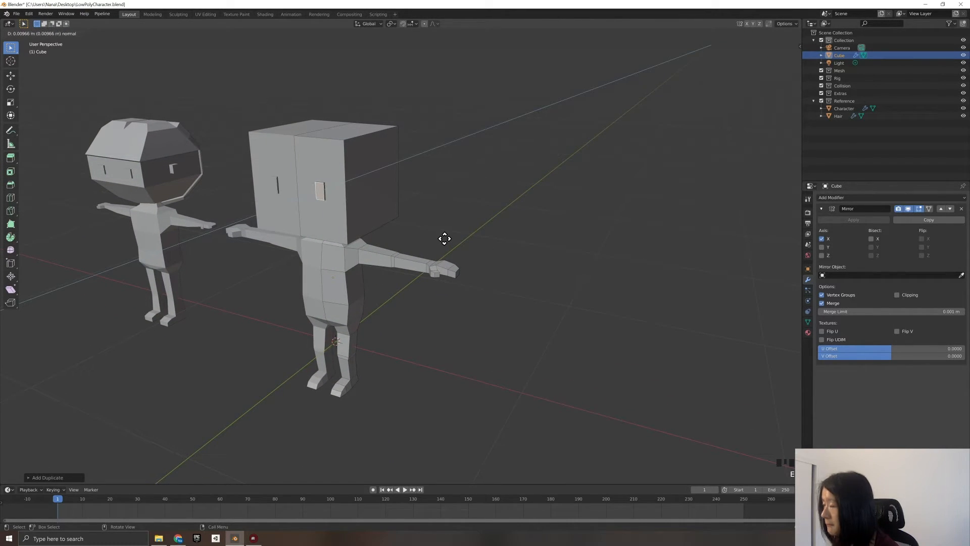
pyautogui.click(443, 238)
pyautogui.click(897, 294)
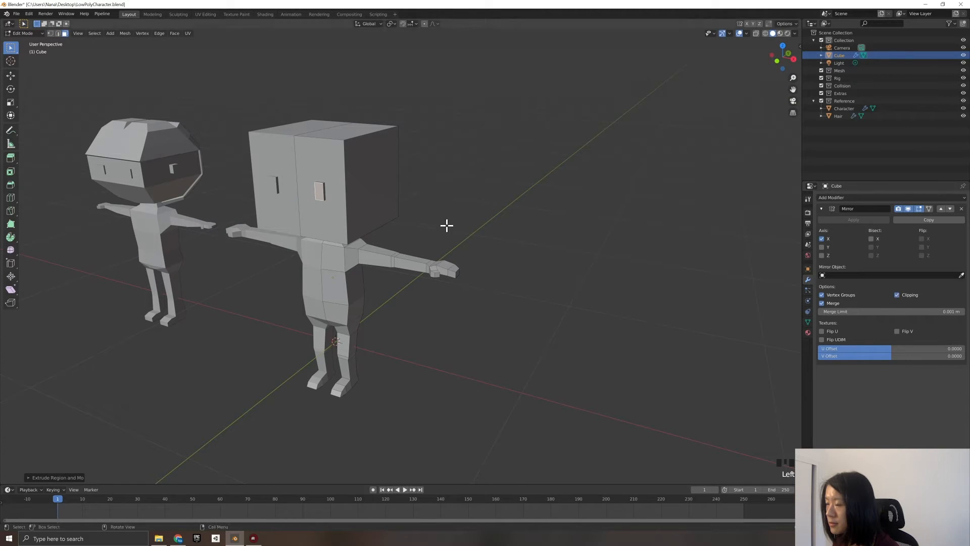
# Duplicate the head's side face and scale the copy down to a small ear-sized rectangle.
pyautogui.click(467, 222)
pyautogui.moveTo(467, 222); pyautogui.dragTo(384, 202, button='middle')
pyautogui.click(351, 167)
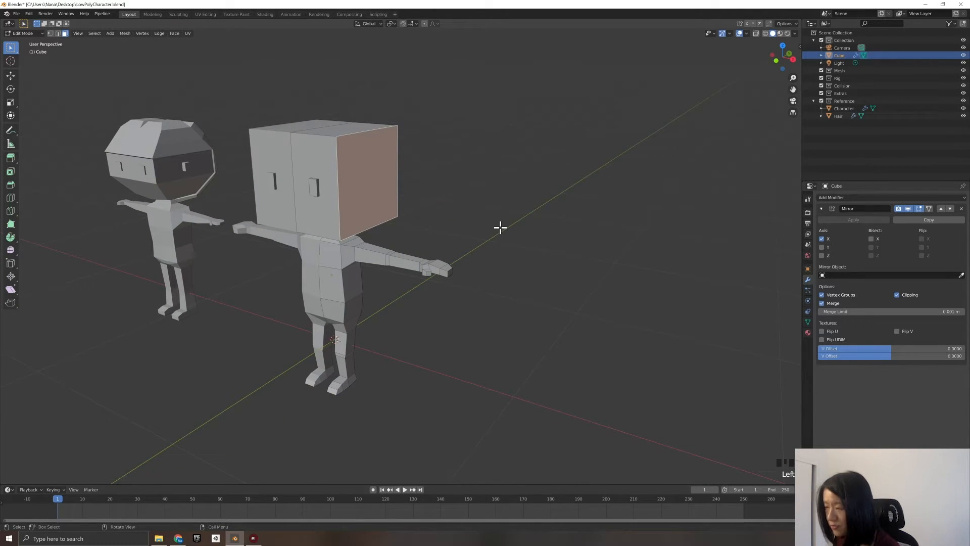
pyautogui.hotkey('shift', 'd')
pyautogui.press('s')
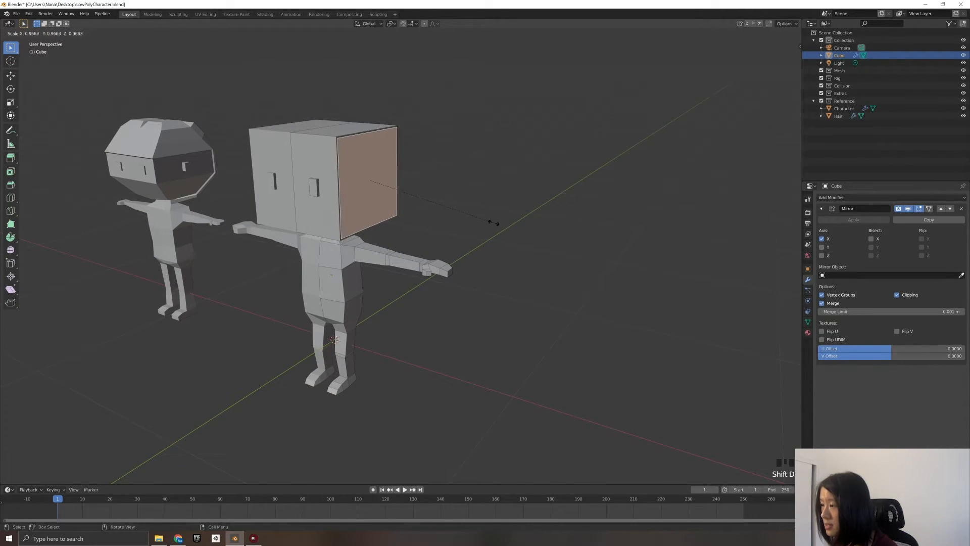
pyautogui.click(394, 185)
# Extrude the small ear face outward from the side of the head by about 0.018 m.
pyautogui.moveTo(467, 239); pyautogui.dragTo(482, 237, button='middle')
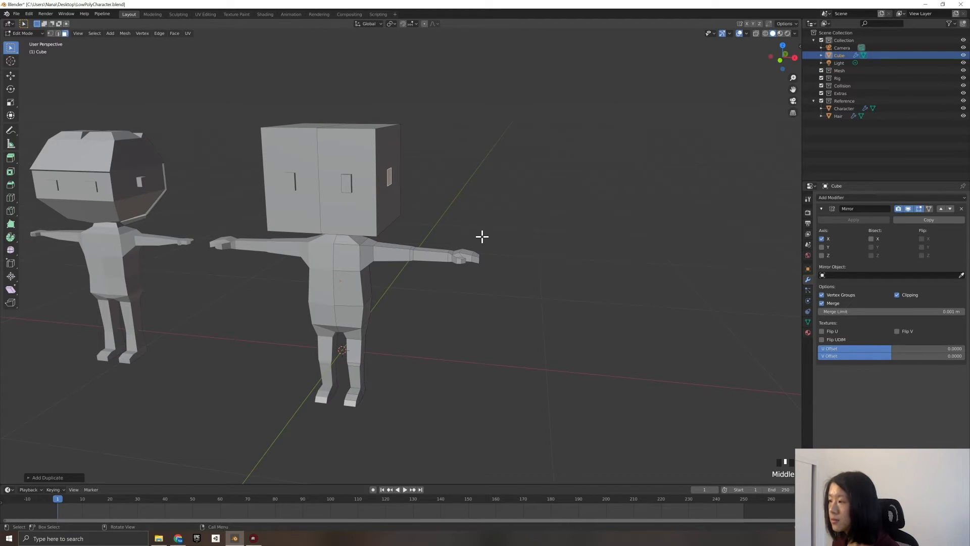
pyautogui.press('e')
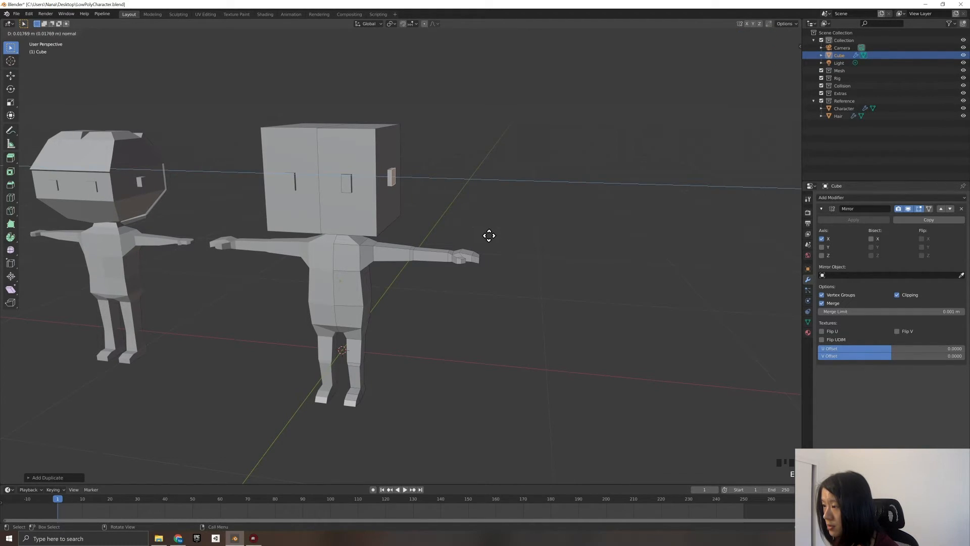
pyautogui.click(488, 234)
# Move the ear's outer face slightly upward and check its position from the side.
pyautogui.press('g')
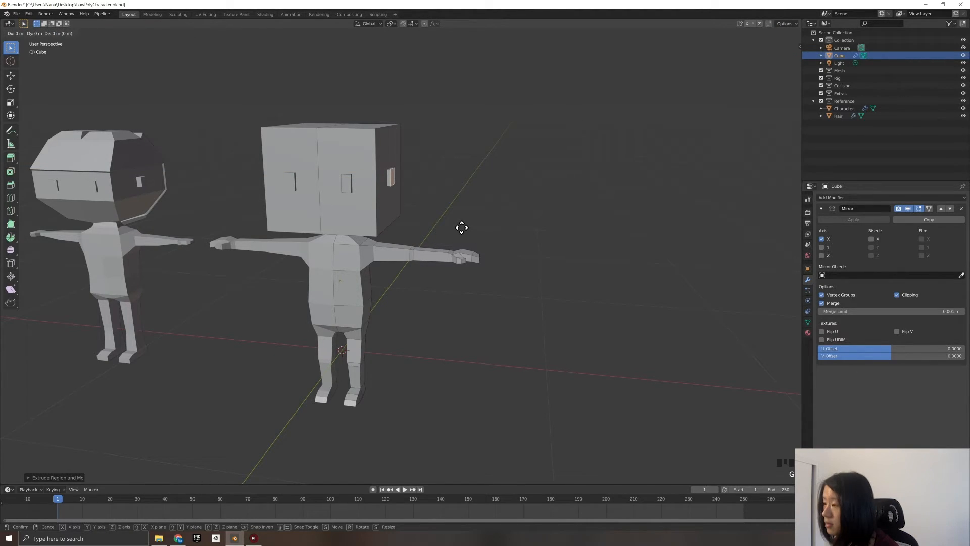
pyautogui.click(463, 222)
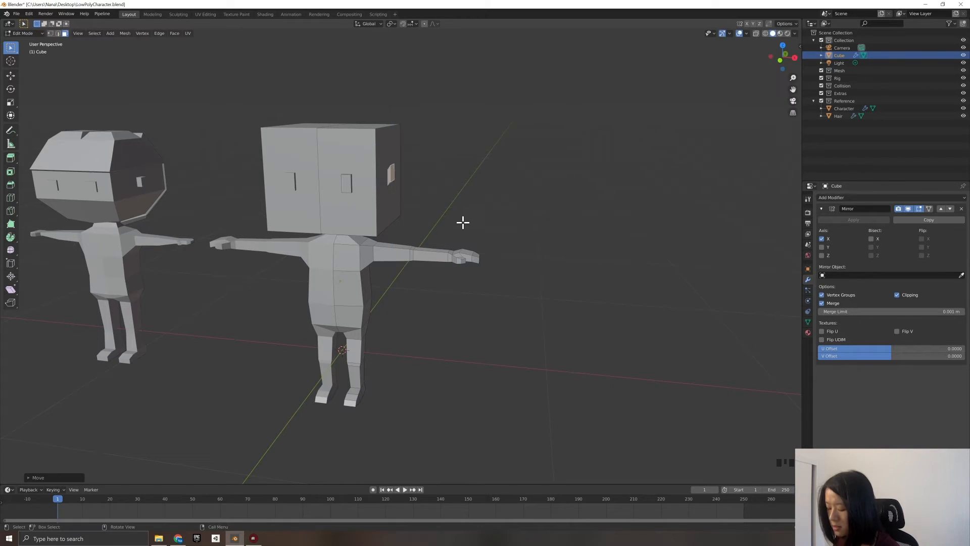
pyautogui.press('KP_3')
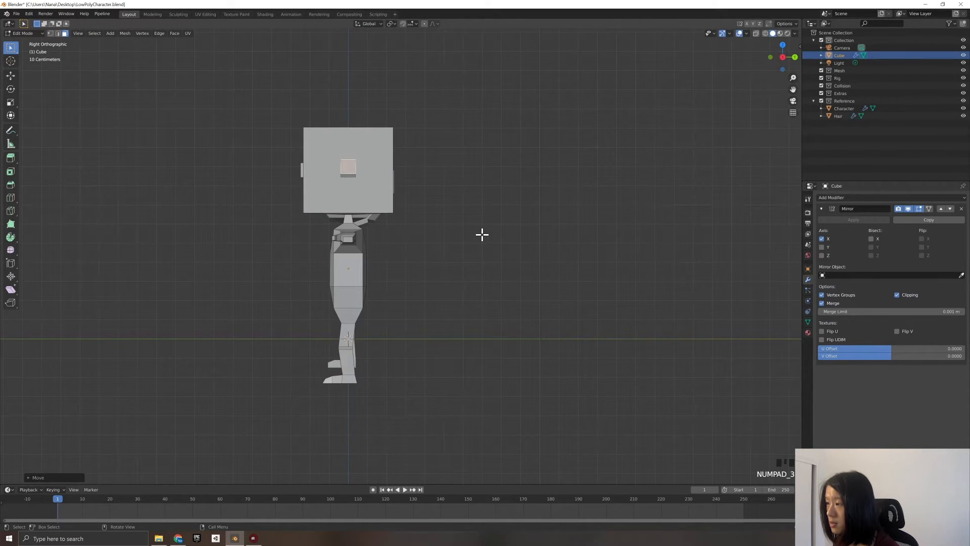
# Fine-tune the ear's height along Z from the front and check it from the side.
pyautogui.press('KP_1')
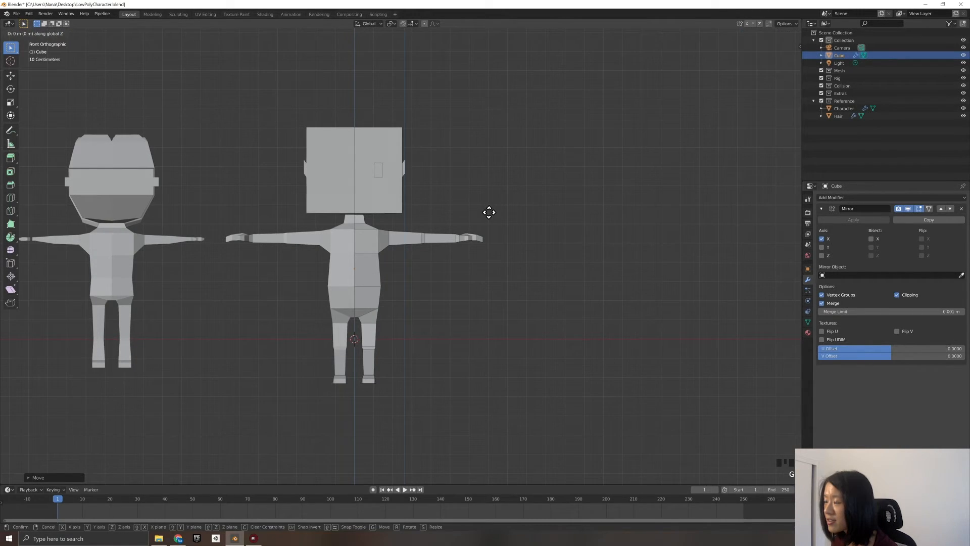
pyautogui.press('g')
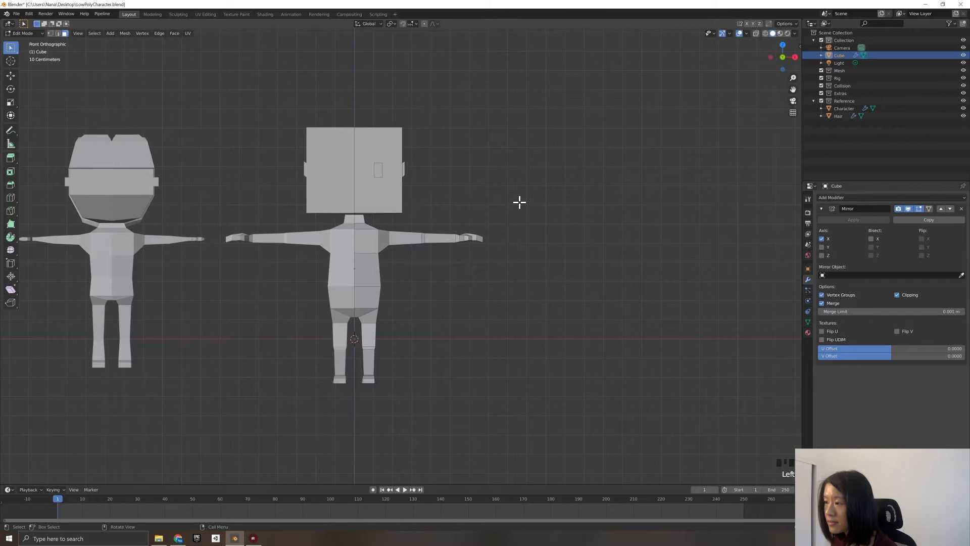
pyautogui.press('KP_3')
pyautogui.press('KP_1')
pyautogui.moveTo(442, 203); pyautogui.dragTo(425, 231, button='middle')
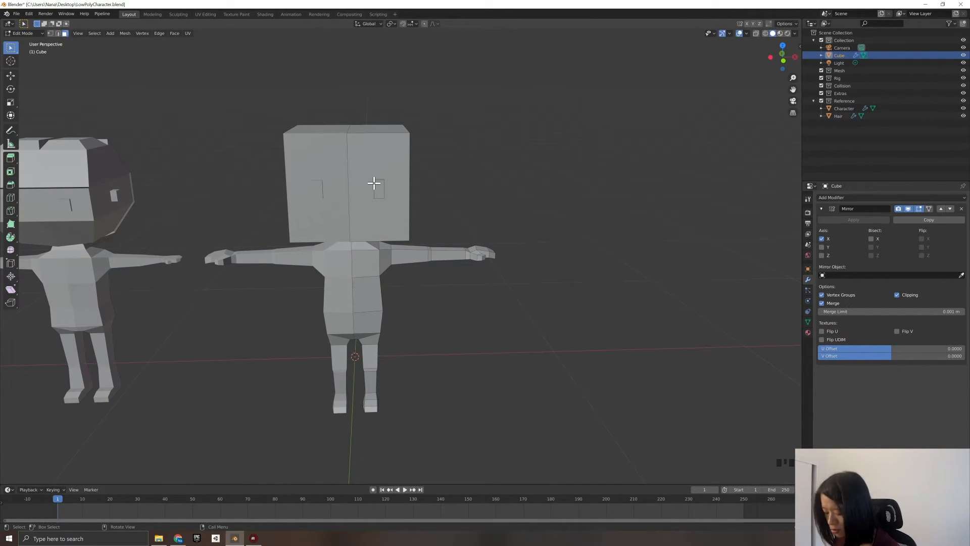
# Add two evenly spaced horizontal loop cuts around the head without sliding them.
pyautogui.hotkey('ctrl', 'r')
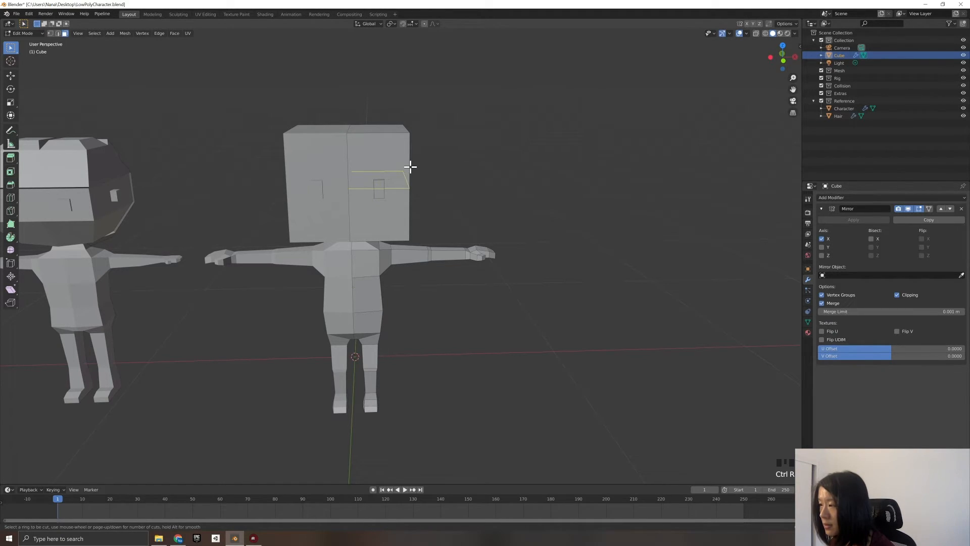
pyautogui.scroll(1, 408, 173)
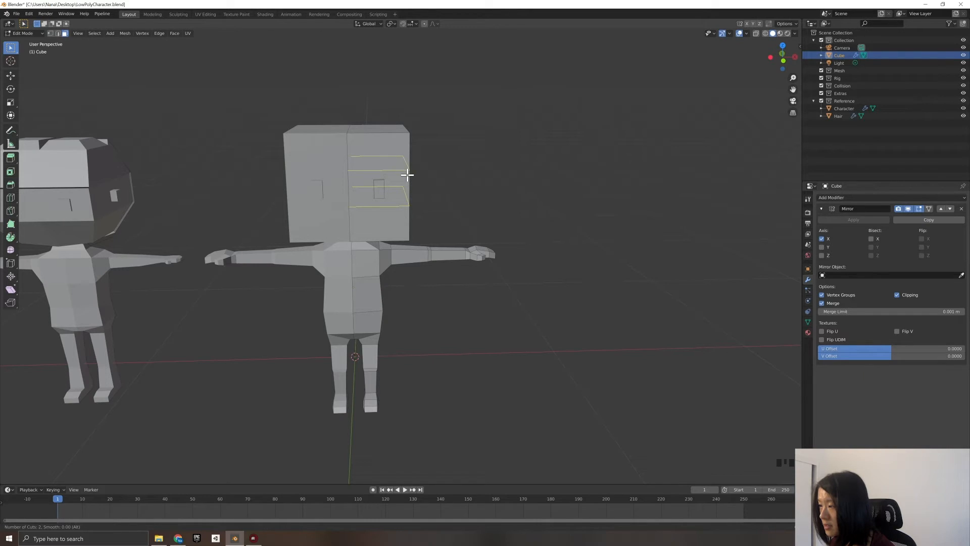
pyautogui.click(408, 174)
pyautogui.rightClick(408, 174)
pyautogui.moveTo(511, 189); pyautogui.dragTo(503, 187, button='middle')
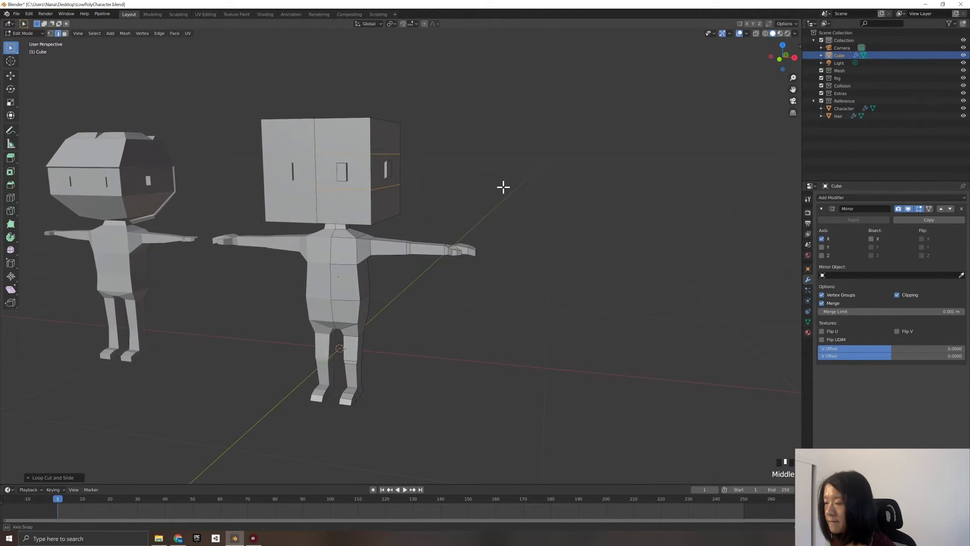
pyautogui.scroll(-2, 369, 213)
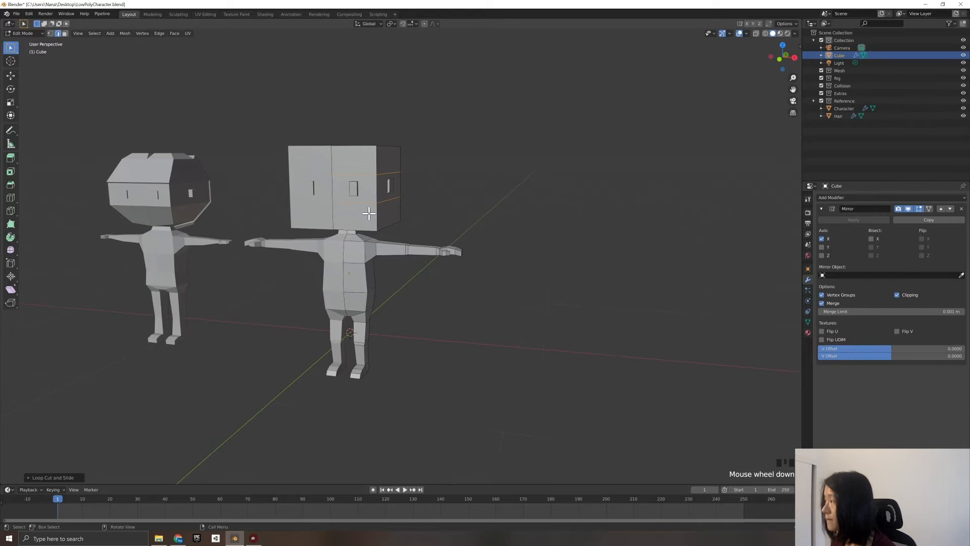
# Turn on X-ray, switch to the right side view and hide the Reference collection.
pyautogui.click(756, 33)
pyautogui.press('KP_3')
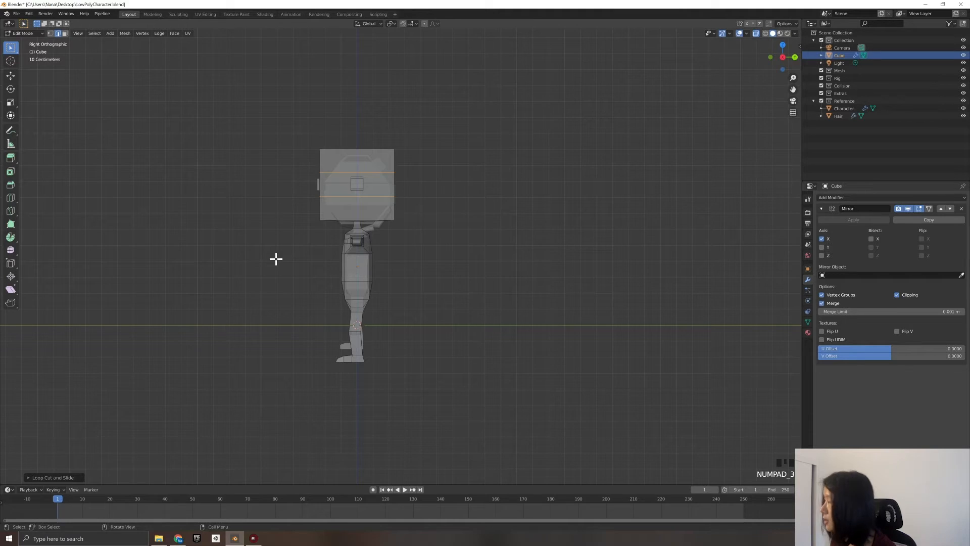
pyautogui.click(964, 101)
pyautogui.click(290, 216)
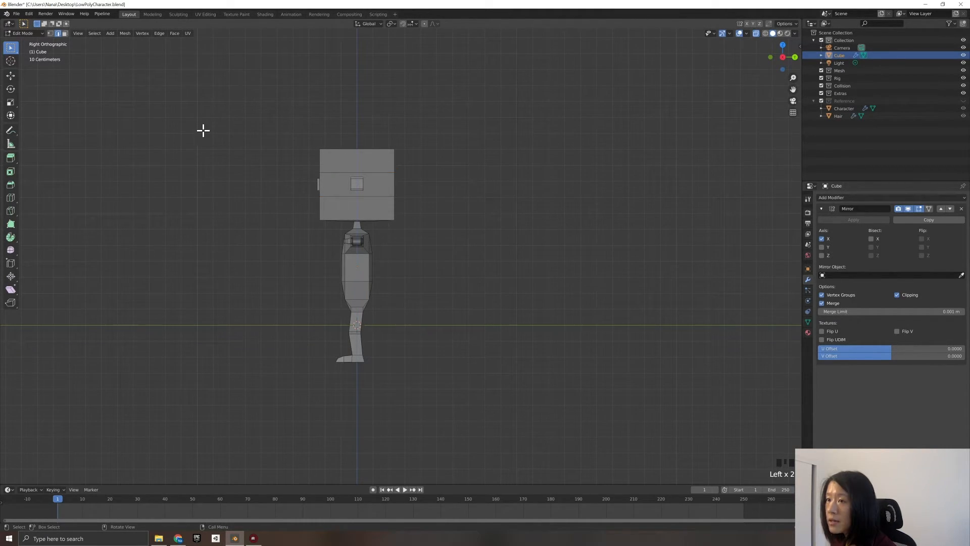
# Move the head's lower front vertices backward along Y to taper the jaw.
pyautogui.moveTo(300, 205); pyautogui.dragTo(332, 232)
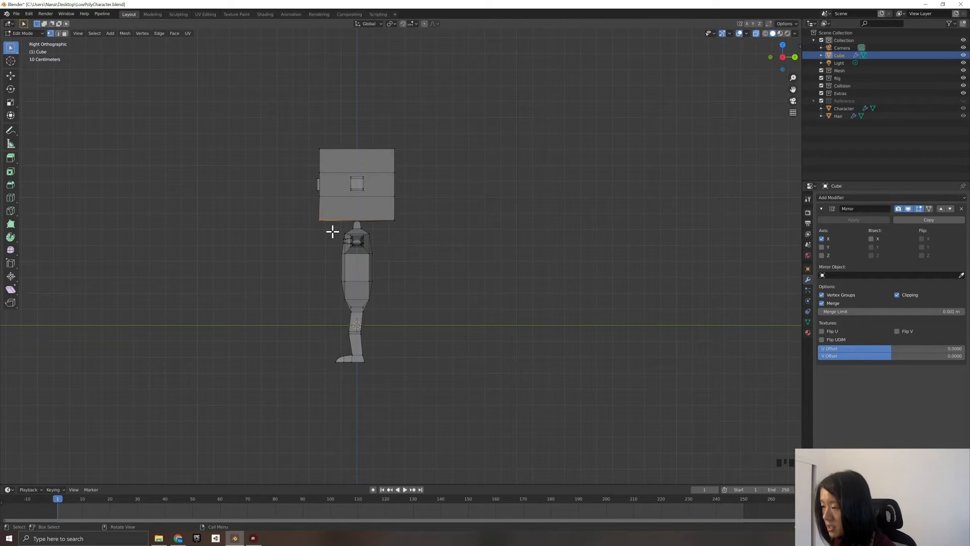
pyautogui.press('g')
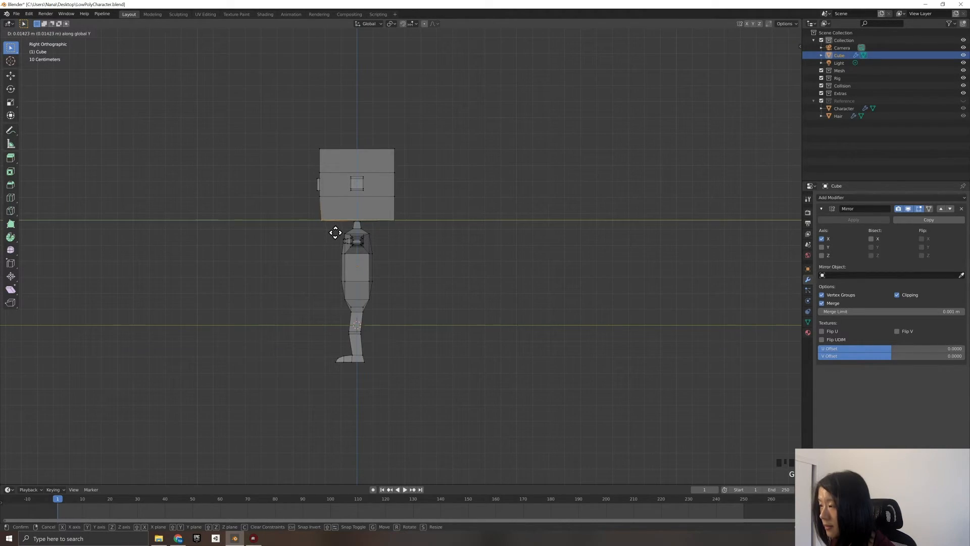
pyautogui.click(335, 232)
pyautogui.click(423, 237)
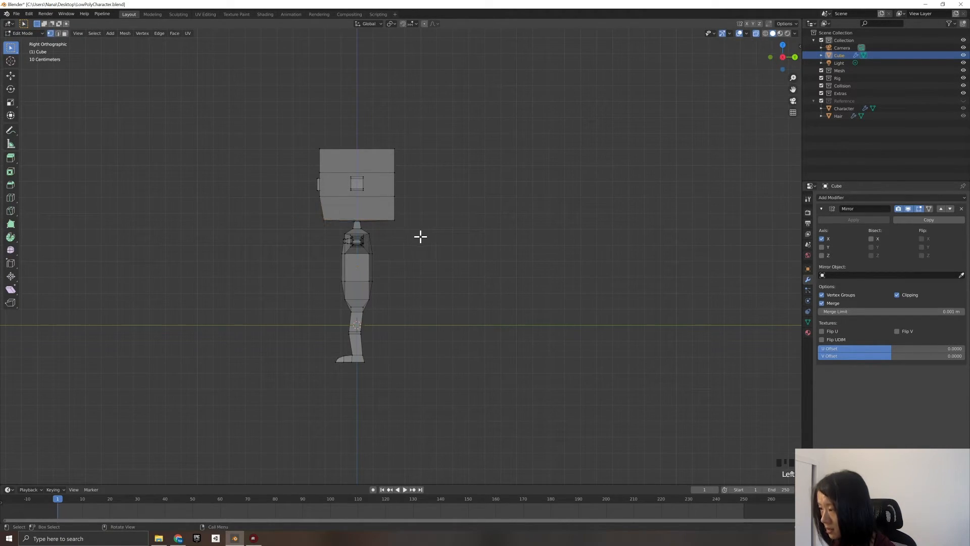
# Move the head's lower back vertices forward along Y until the back tapers towards the neck.
pyautogui.click(379, 216)
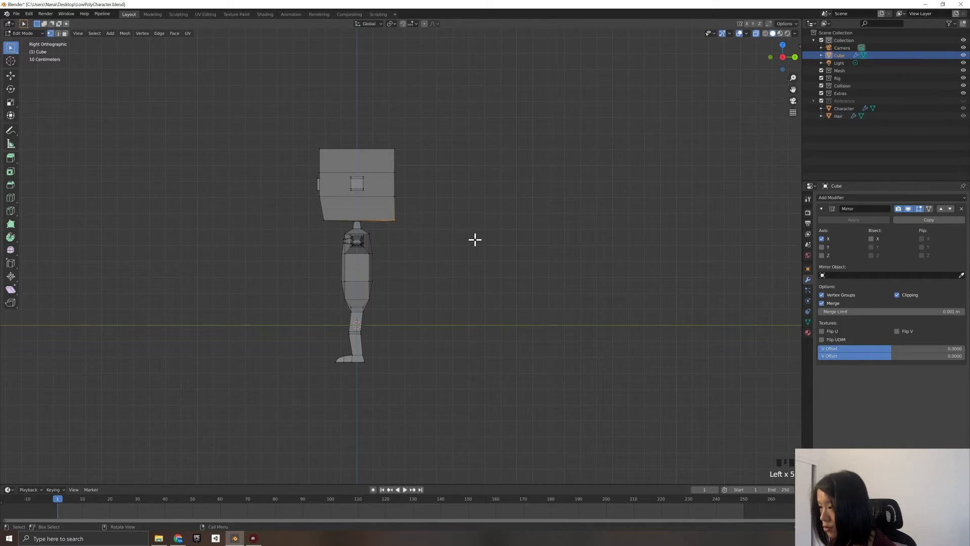
pyautogui.press('g')
pyautogui.press('y')
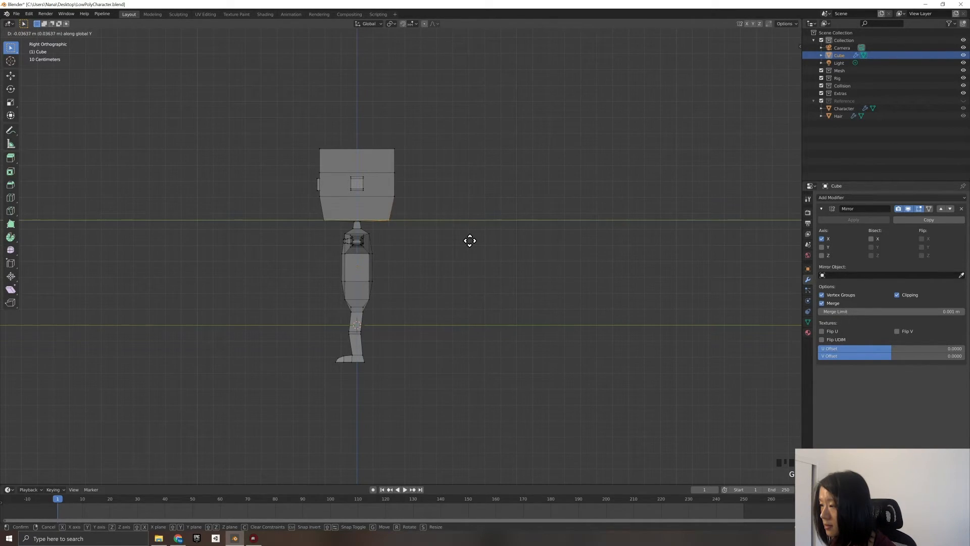
pyautogui.click(469, 241)
pyautogui.click(449, 255)
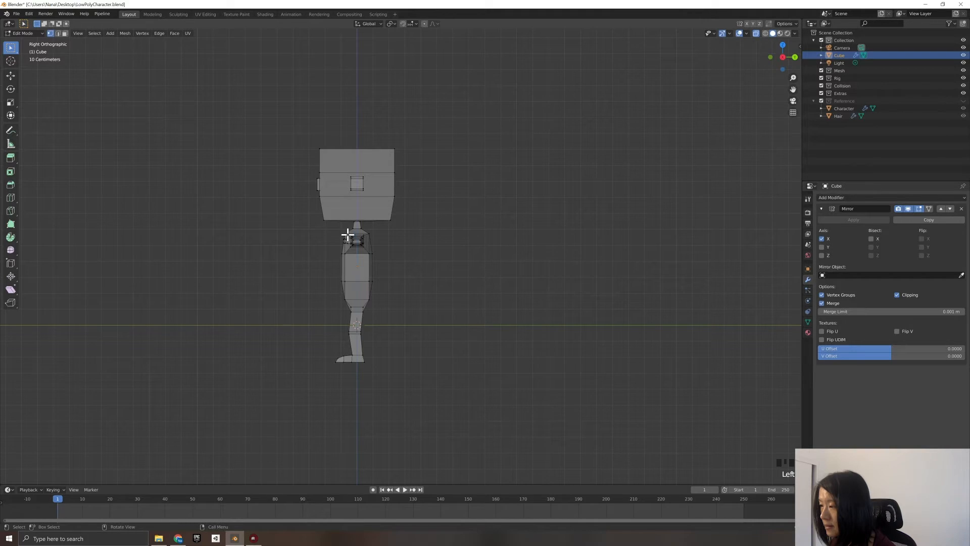
pyautogui.click(388, 221)
pyautogui.press('g')
pyautogui.press('y')
pyautogui.click(475, 268)
pyautogui.click(238, 225)
# Lower the head's bottom front centre vertex along Z by about 0.02 m to form a chin.
pyautogui.moveTo(286, 243); pyautogui.dragTo(321, 247, button='middle')
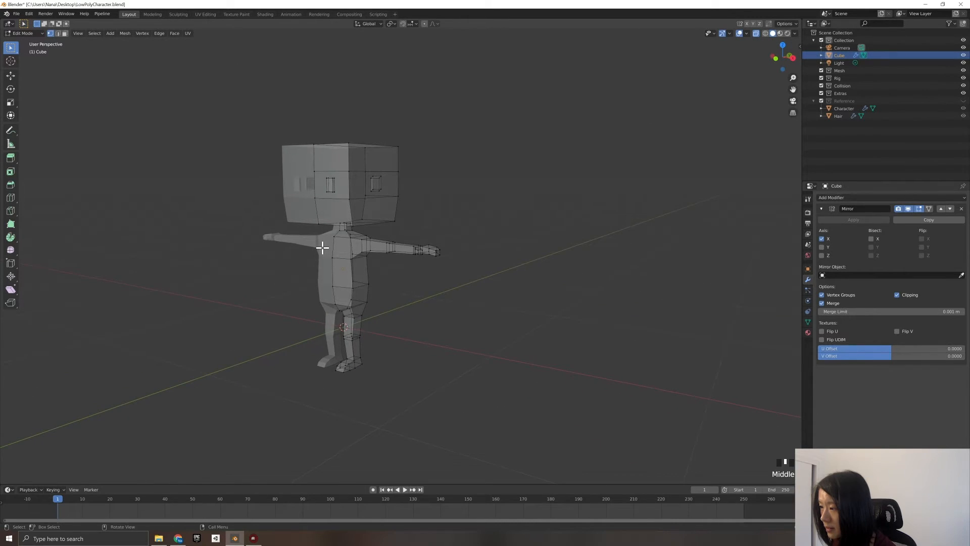
pyautogui.press('g')
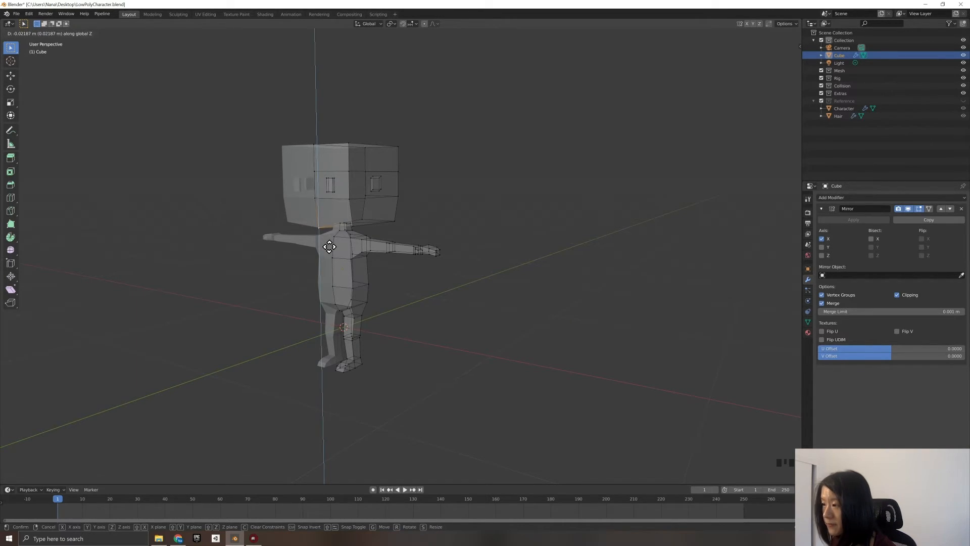
pyautogui.click(328, 244)
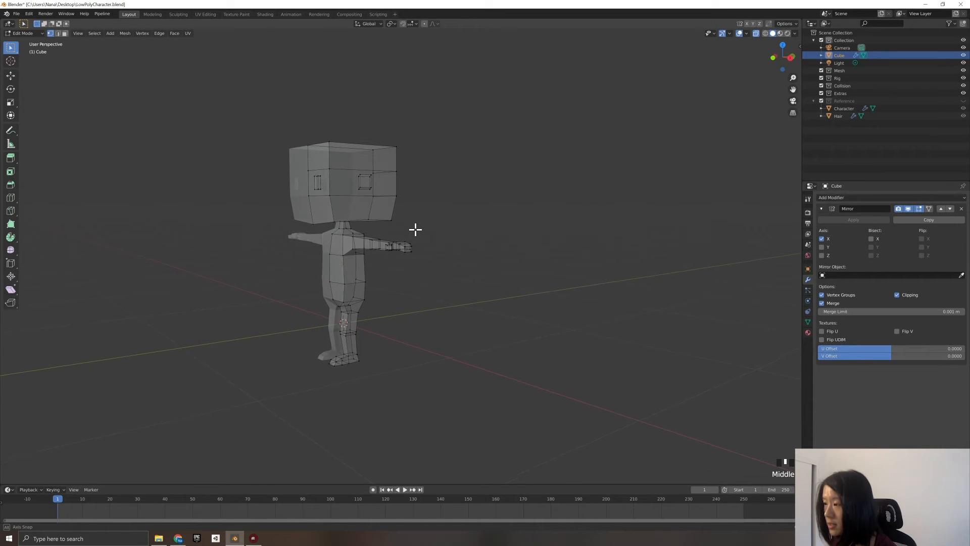
pyautogui.press('KP_3')
pyautogui.moveTo(405, 236); pyautogui.dragTo(472, 219, button='middle')
pyautogui.press('KP_3')
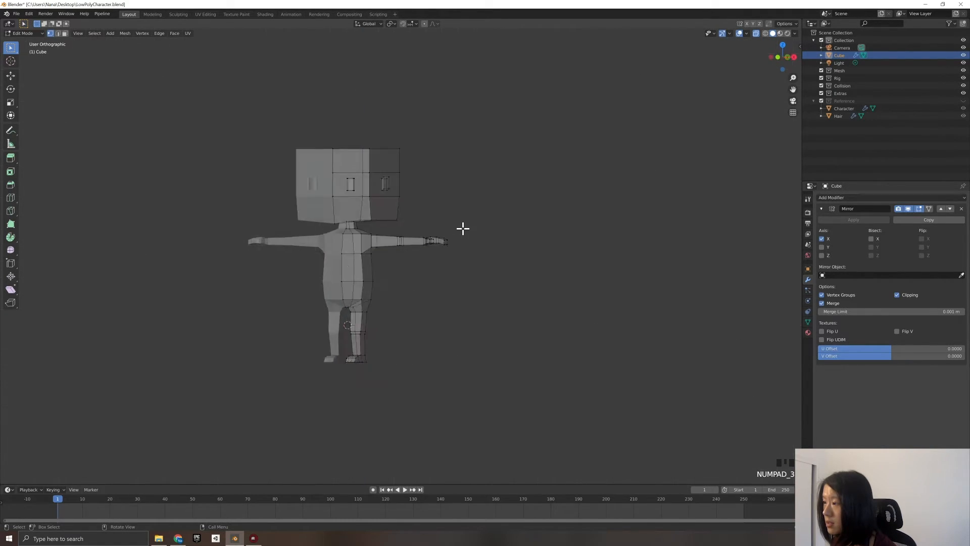
# Move the head's upper back vertices forward and its upper front vertices backward along Y to taper the top.
pyautogui.moveTo(429, 175); pyautogui.dragTo(372, 117)
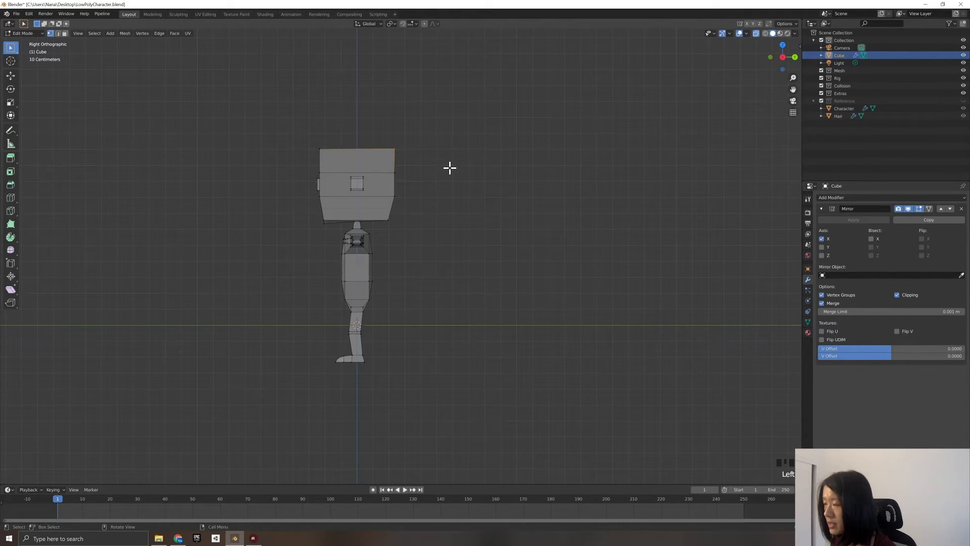
pyautogui.press('g')
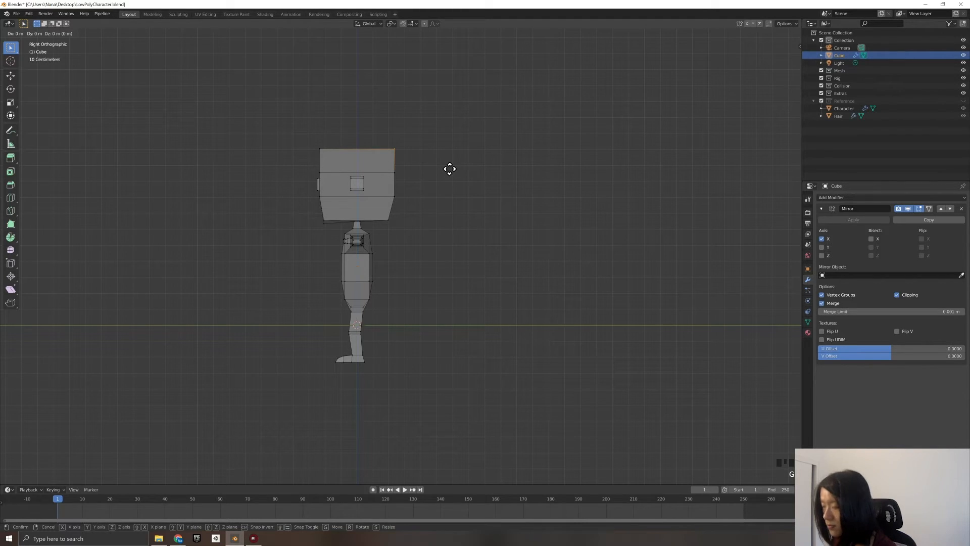
pyautogui.click(443, 169)
pyautogui.click(264, 127)
pyautogui.moveTo(289, 137); pyautogui.dragTo(338, 161)
pyautogui.press('g')
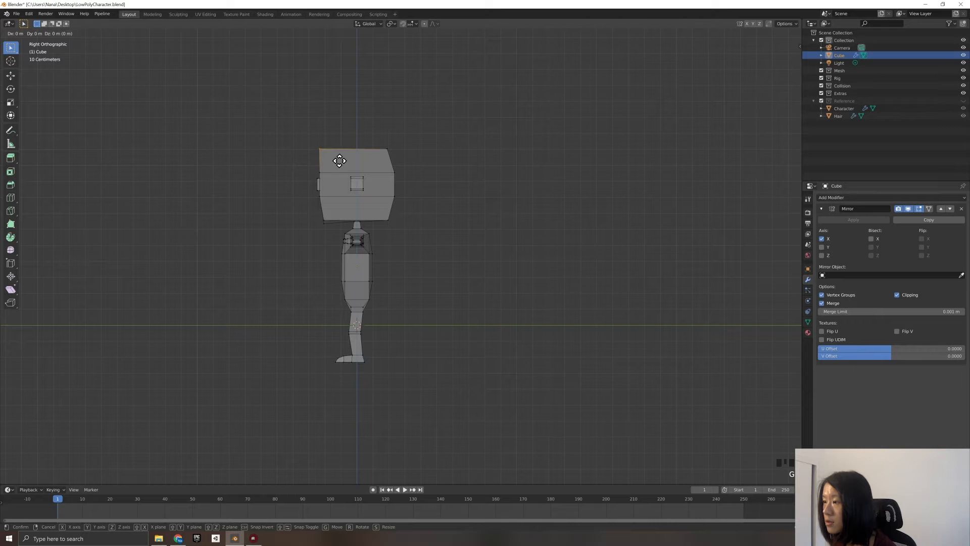
pyautogui.press('y')
pyautogui.click(347, 161)
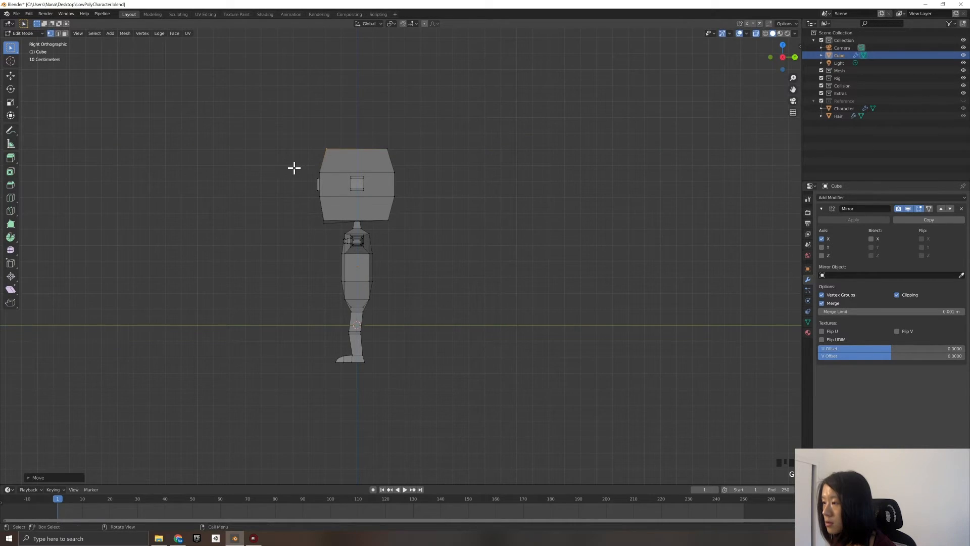
# From the top view, move the head's back outer vertices inward by about 0.01 m.
pyautogui.moveTo(284, 163); pyautogui.dragTo(329, 186, button='middle')
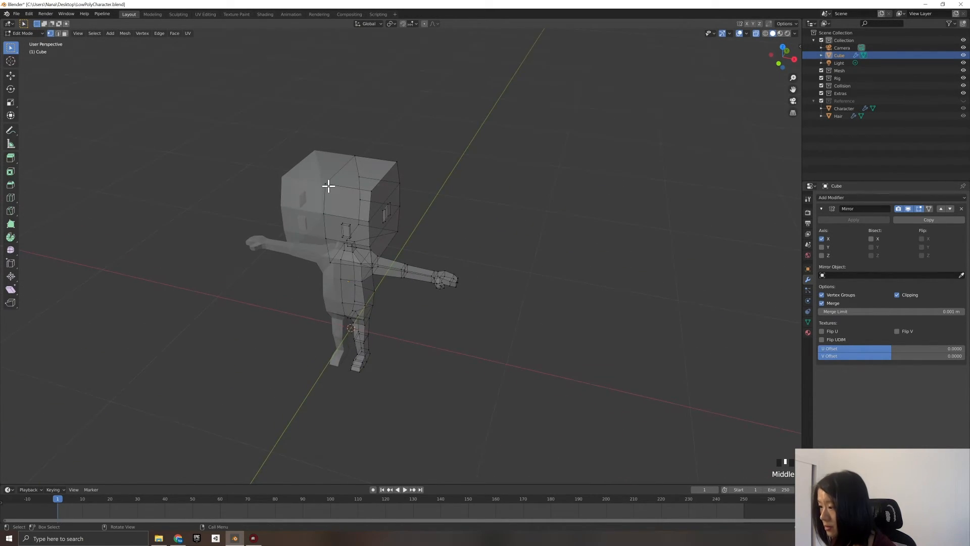
pyautogui.press('KP_7')
pyautogui.scroll(1, 403, 242)
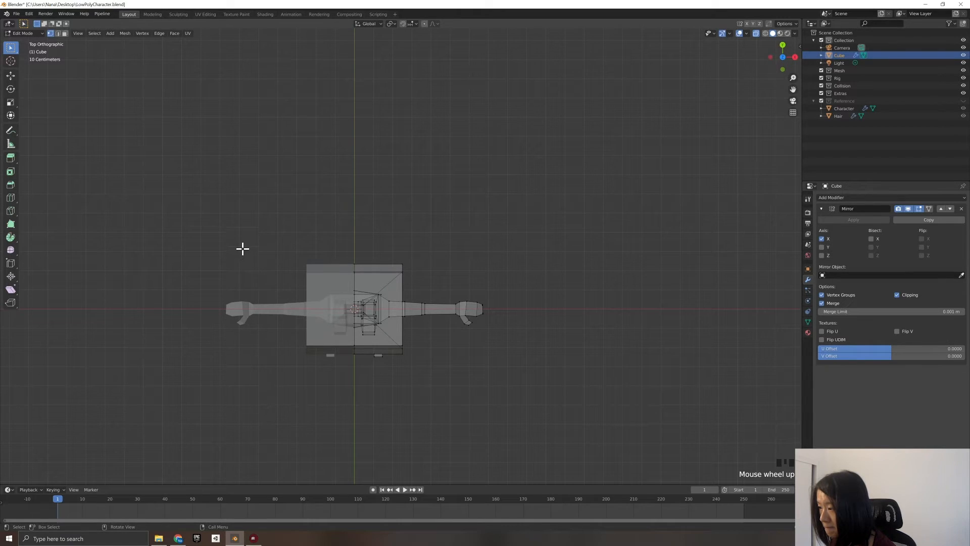
pyautogui.moveTo(408, 231); pyautogui.dragTo(359, 329)
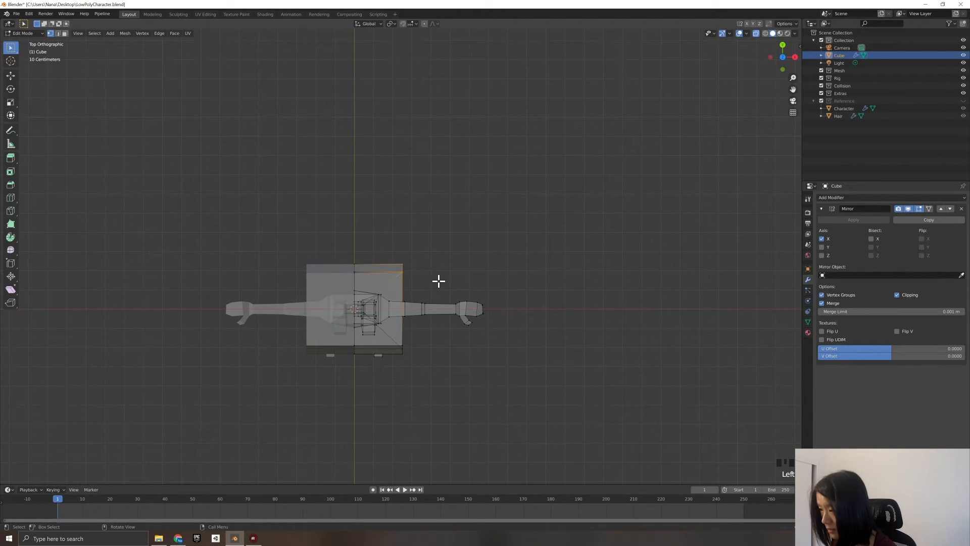
pyautogui.press('g')
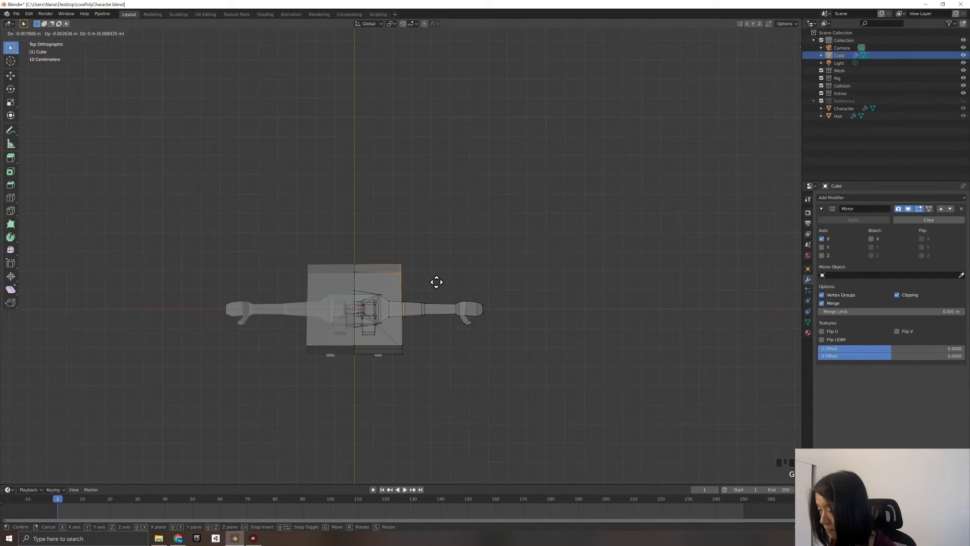
pyautogui.click(435, 283)
pyautogui.moveTo(441, 280); pyautogui.dragTo(470, 244, button='middle')
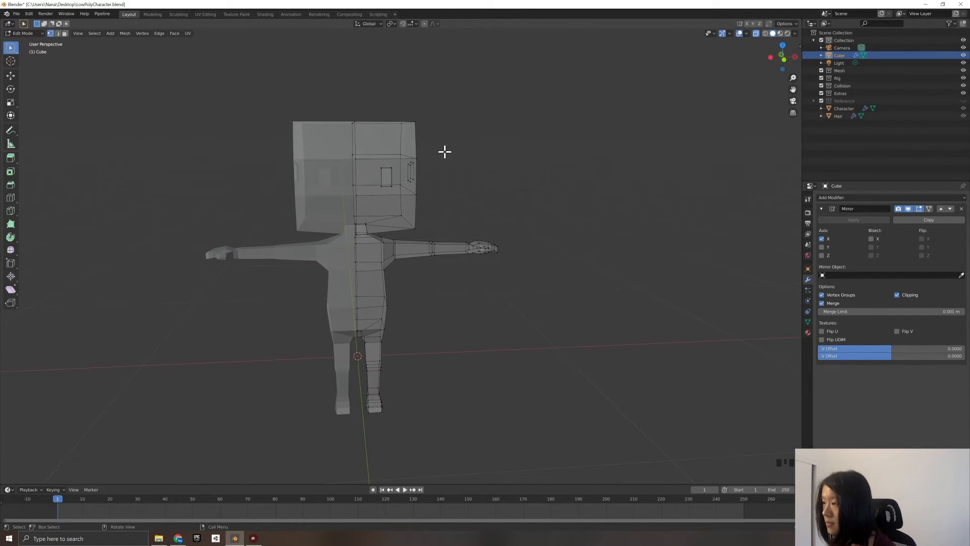
# From the front view, move the head's upper outer vertices inward by about 0.03 m and the lower outer ones by about 0.05 m.
pyautogui.press('KP_1')
pyautogui.moveTo(399, 109); pyautogui.dragTo(437, 144)
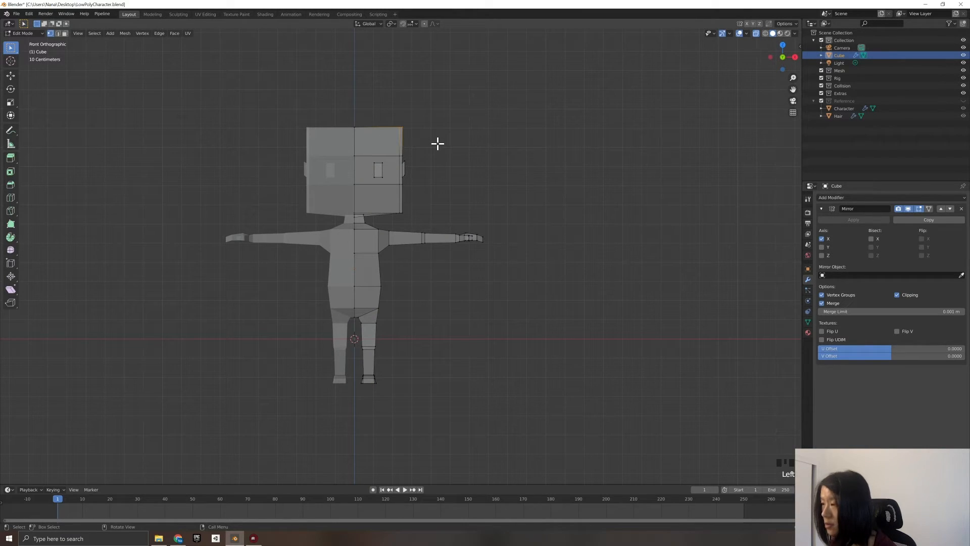
pyautogui.press('g')
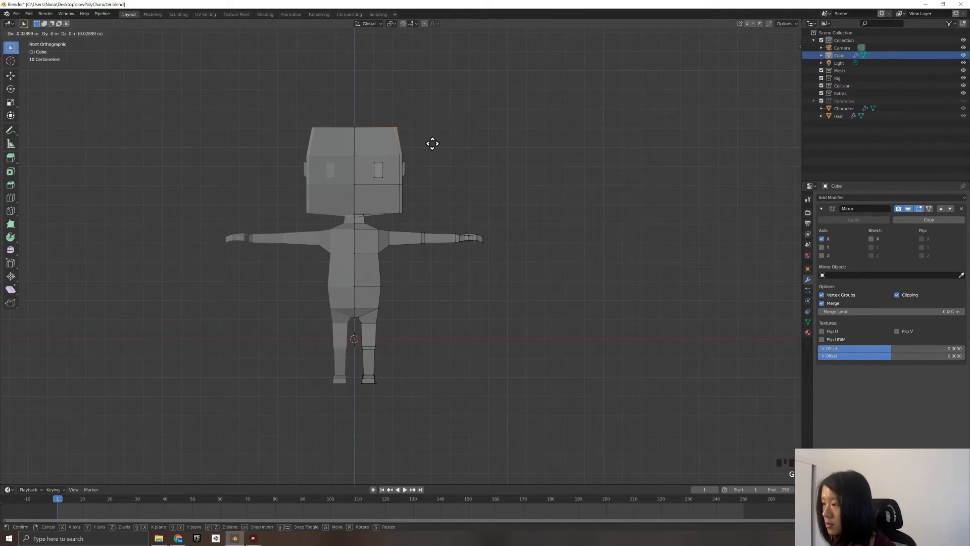
pyautogui.click(431, 145)
pyautogui.click(406, 220)
pyautogui.press('g')
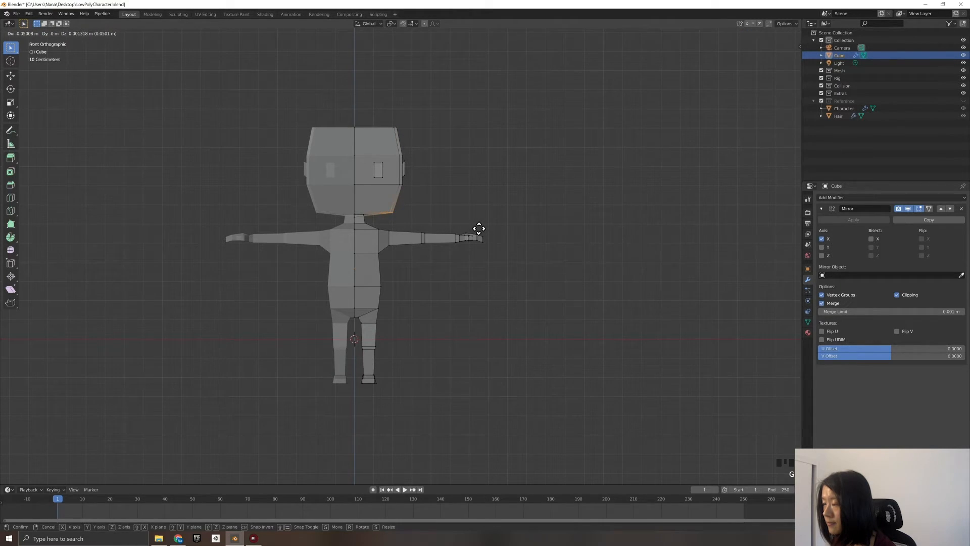
pyautogui.click(479, 229)
# Turn off X-ray and check the tapered head in the side, front and perspective views.
pyautogui.press('KP_3')
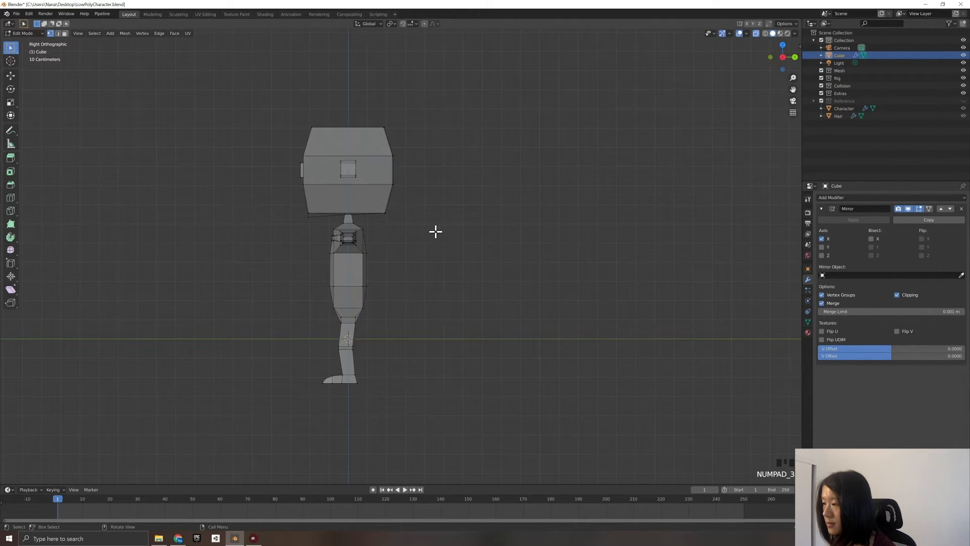
pyautogui.press('KP_1')
pyautogui.scroll(1, 435, 233)
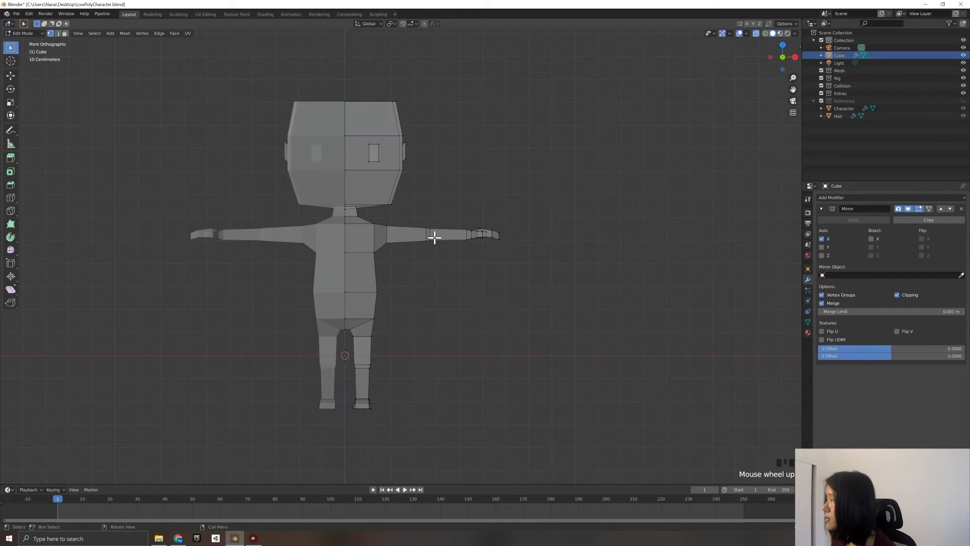
pyautogui.click(755, 34)
pyautogui.moveTo(464, 203); pyautogui.dragTo(471, 207, button='middle')
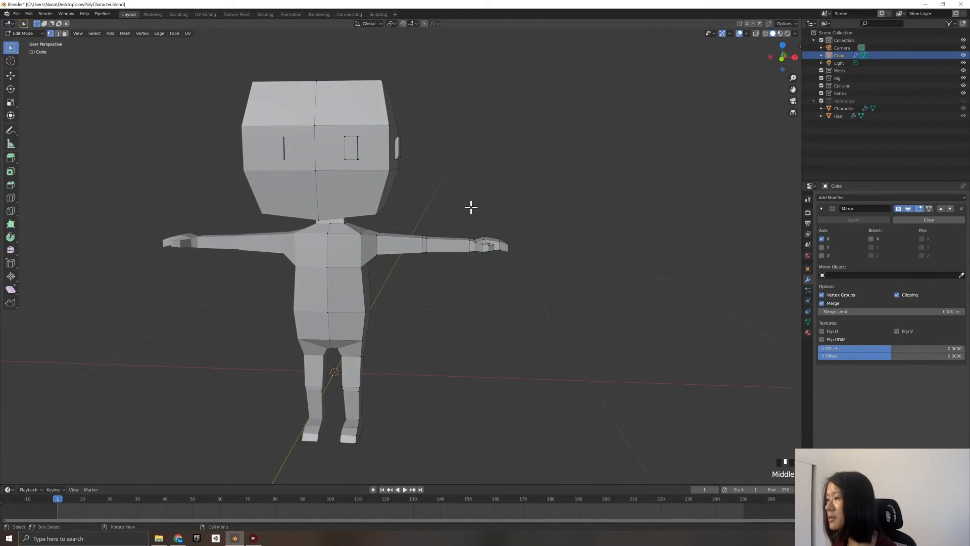
pyautogui.press('KP_1')
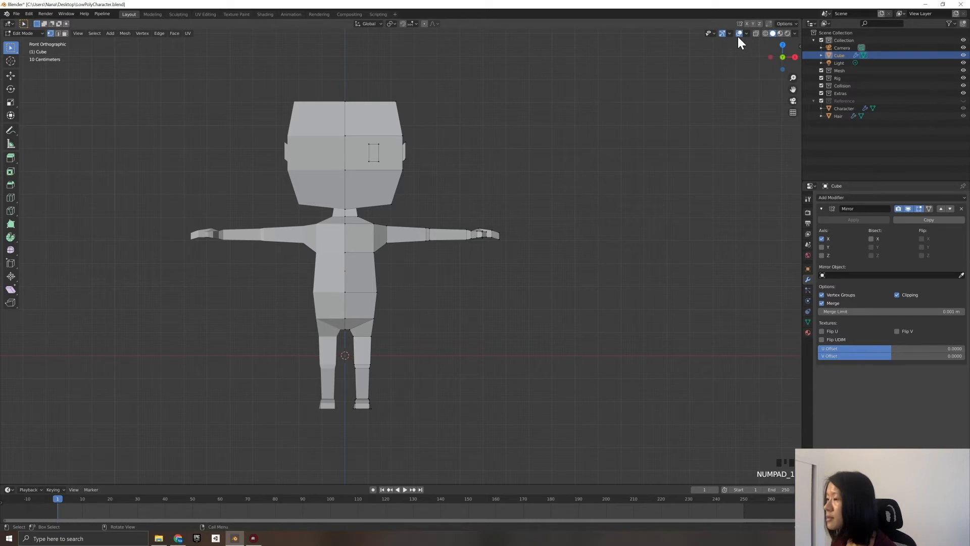
# Turn on X-ray and, from the front view, move the head's topmost outer vertices inward to narrow the crown.
pyautogui.click(756, 34)
pyautogui.moveTo(430, 113); pyautogui.dragTo(371, 91)
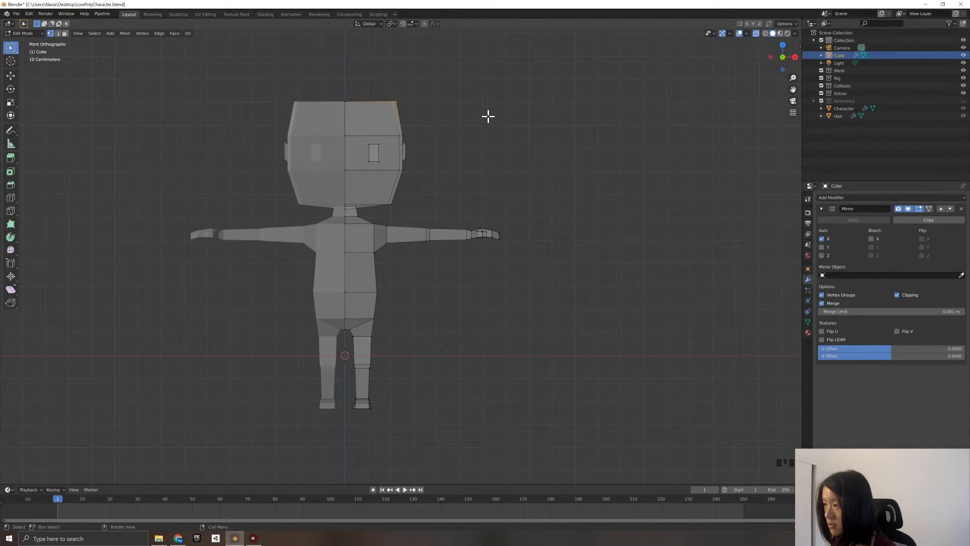
pyautogui.press('g')
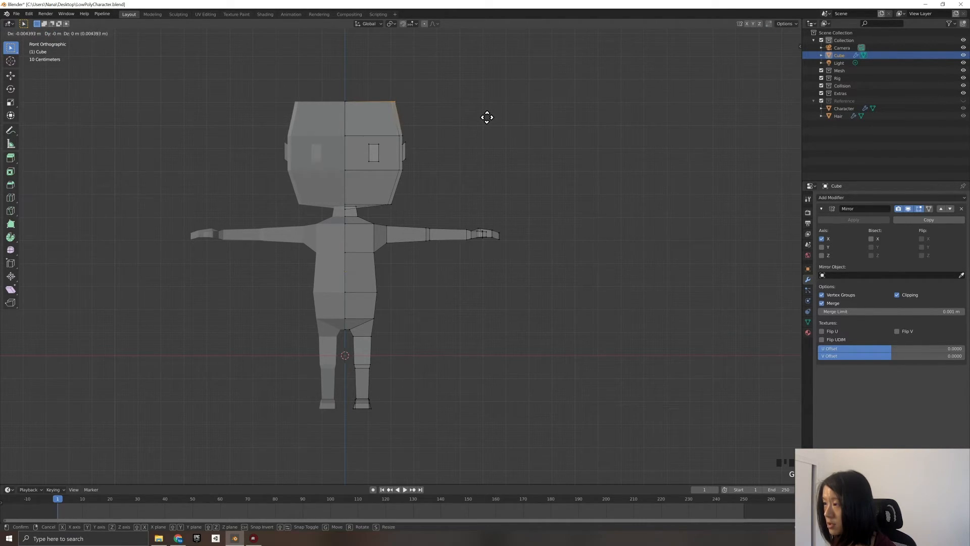
pyautogui.click(478, 119)
pyautogui.moveTo(448, 128); pyautogui.dragTo(456, 161, button='middle')
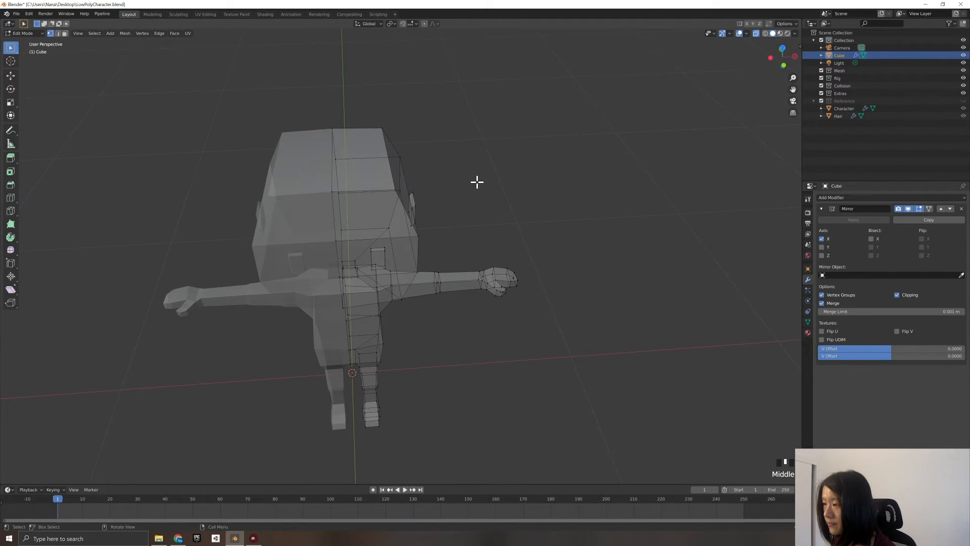
pyautogui.press('KP_1')
pyautogui.click(470, 196)
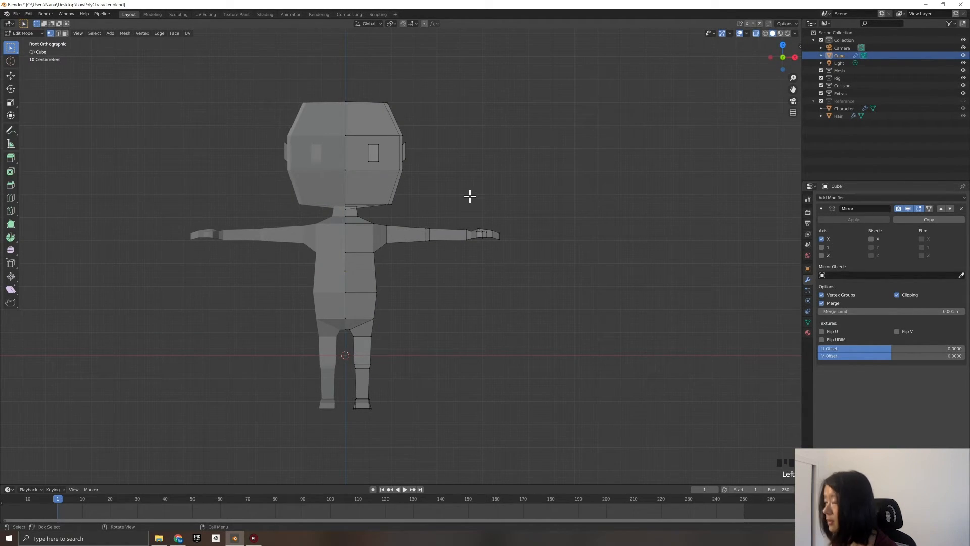
# Turn off X-ray and highlight the upper band of head faces in face selection mode to examine them, clearing the selection at the end.
pyautogui.moveTo(707, 56); pyautogui.dragTo(409, 234, button='middle')
pyautogui.scroll(-1, 386, 243)
pyautogui.scroll(-1, 431, 217)
pyautogui.moveTo(356, 167); pyautogui.dragTo(372, 197, button='middle')
pyautogui.click(328, 143)
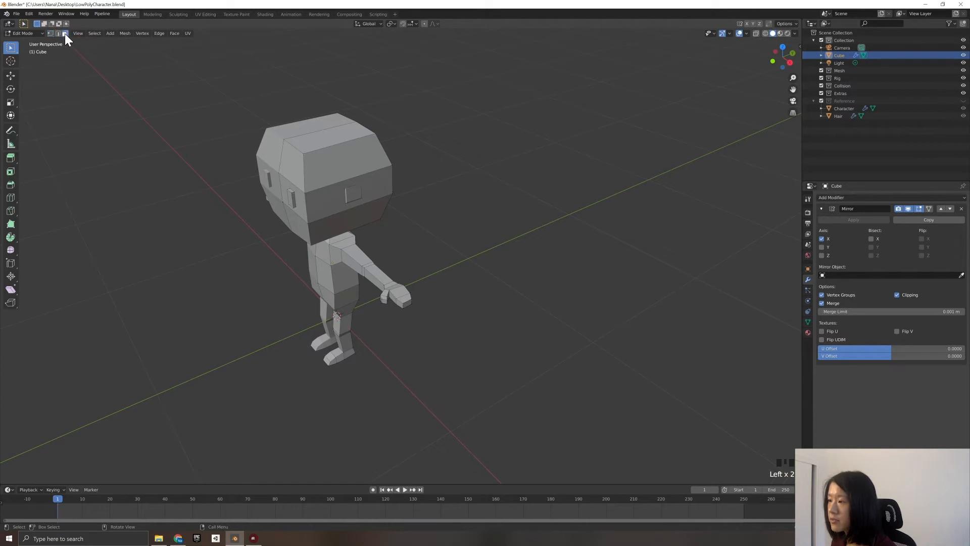
pyautogui.click(325, 147)
pyautogui.keyDown('shift'); pyautogui.click(335, 165); pyautogui.keyUp('shift')
pyautogui.moveTo(494, 190); pyautogui.dragTo(383, 231, button='middle')
pyautogui.keyDown('shift'); pyautogui.click(396, 150); pyautogui.keyUp('shift')
pyautogui.keyDown('shift'); pyautogui.click(388, 244); pyautogui.keyUp('shift')
pyautogui.moveTo(464, 239); pyautogui.dragTo(468, 270, button='middle')
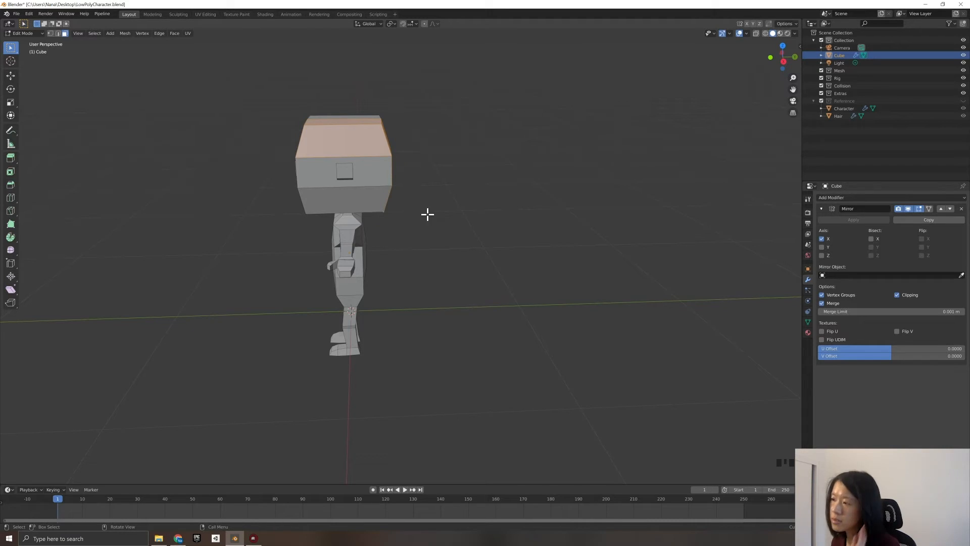
pyautogui.click(434, 213)
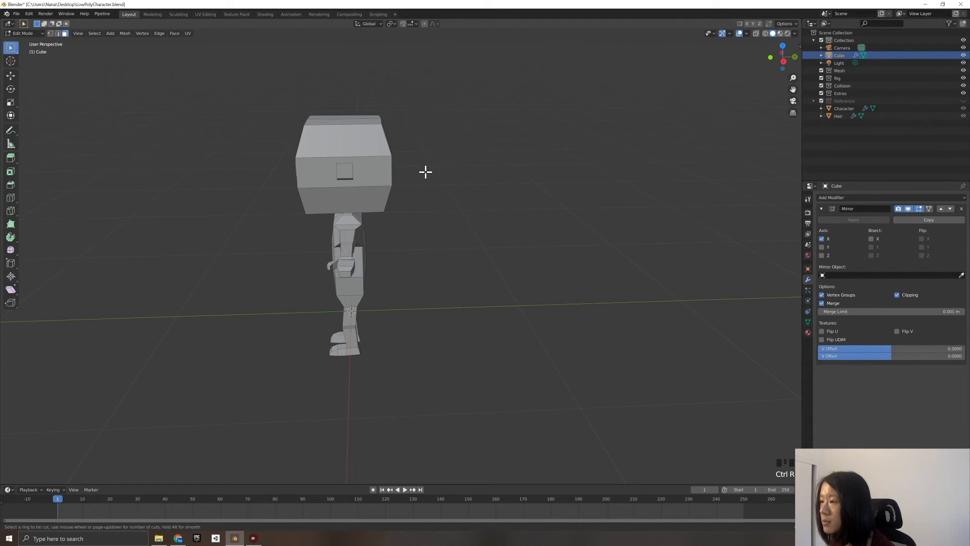
pyautogui.hotkey('ctrl', 'r')
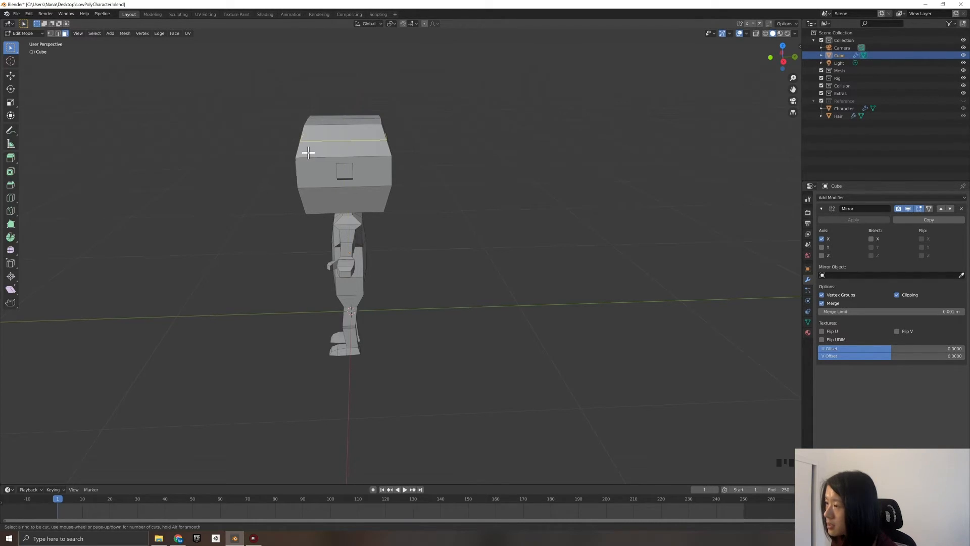
pyautogui.scroll(3, 353, 126)
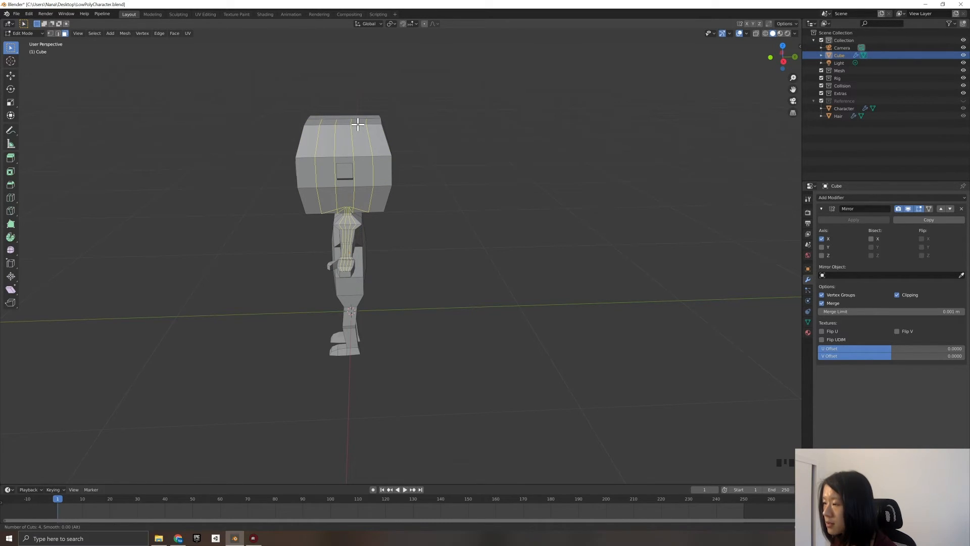
pyautogui.moveTo(435, 255); pyautogui.dragTo(460, 260, button='middle')
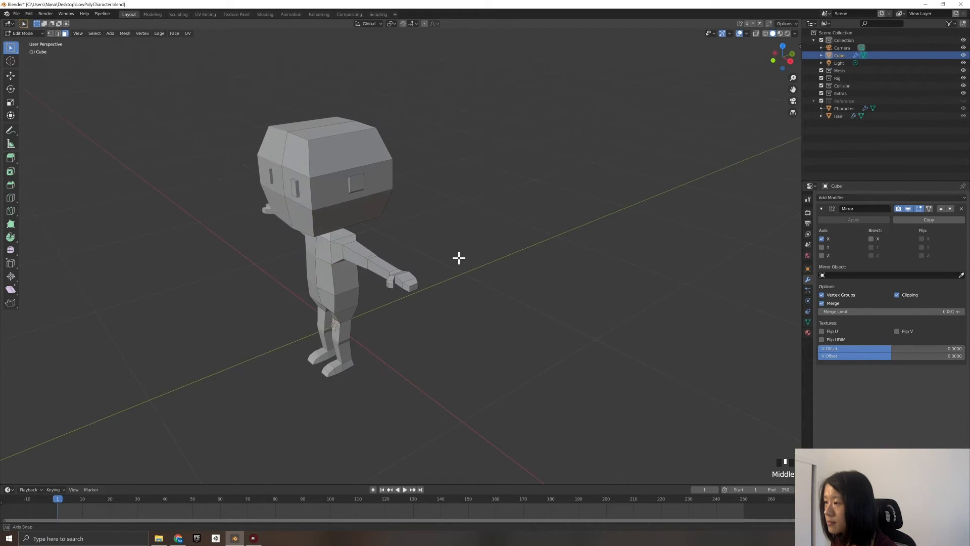
pyautogui.moveTo(406, 214); pyautogui.dragTo(414, 224, button='middle')
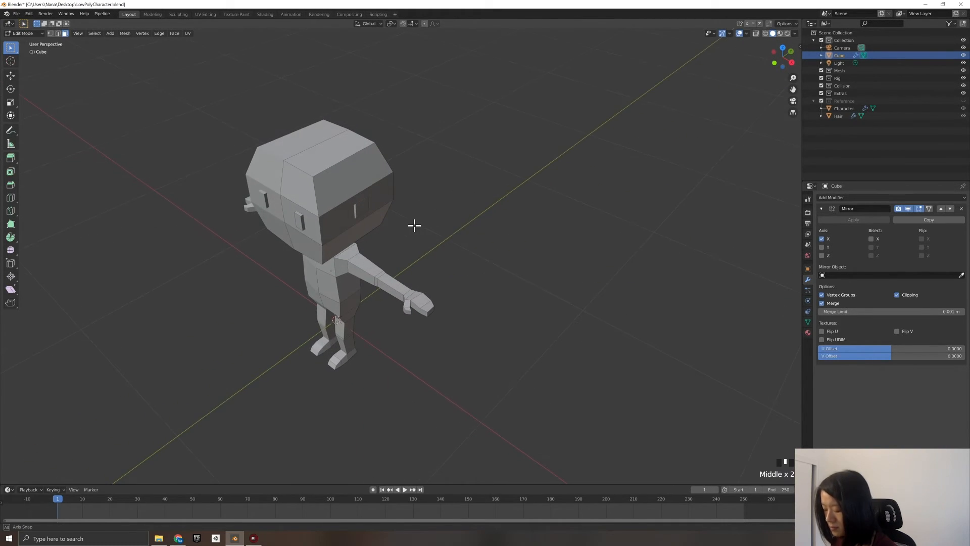
pyautogui.press('KP_7')
pyautogui.hotkey('ctrl', 'r')
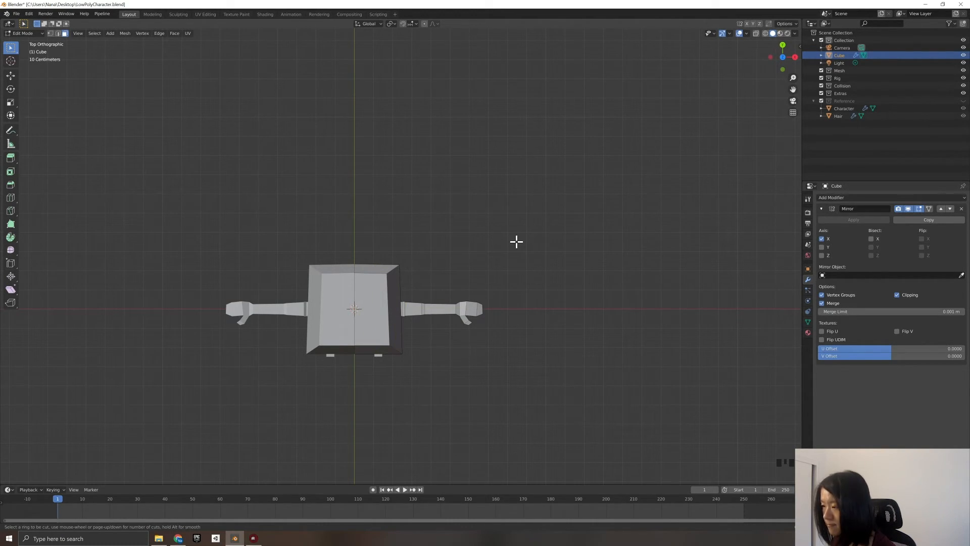
pyautogui.moveTo(487, 212); pyautogui.dragTo(466, 226, button='middle')
pyautogui.scroll(2, 474, 209)
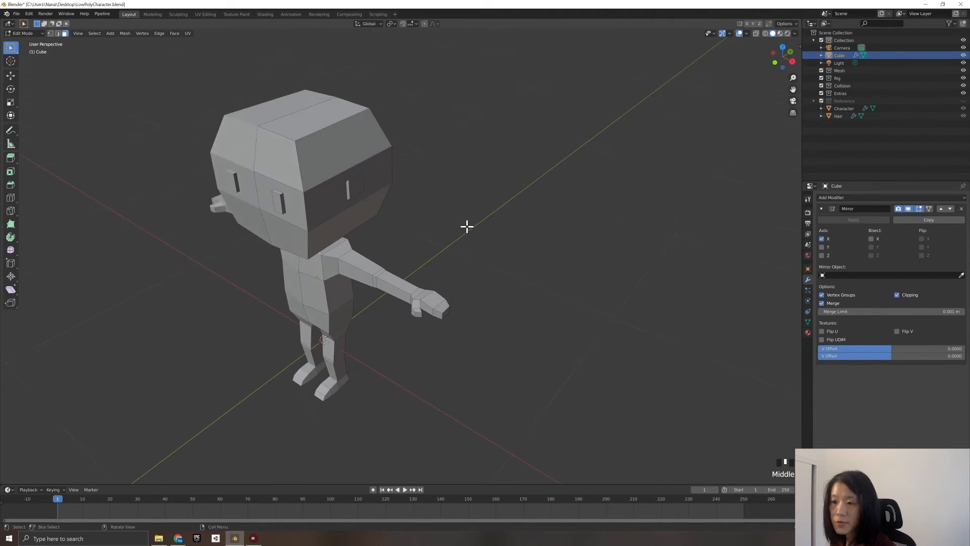
pyautogui.click(14, 213)
pyautogui.click(14, 213)
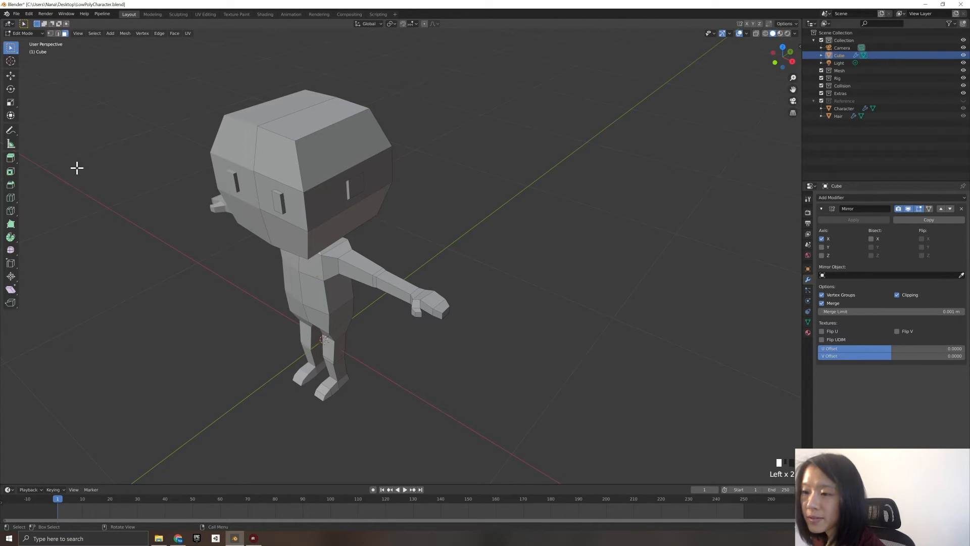
# Cut a new edge line with the Knife from the head's top centre line down behind the ear to the side's bottom edge.
pyautogui.scroll(1, 20, 209)
pyautogui.press('k')
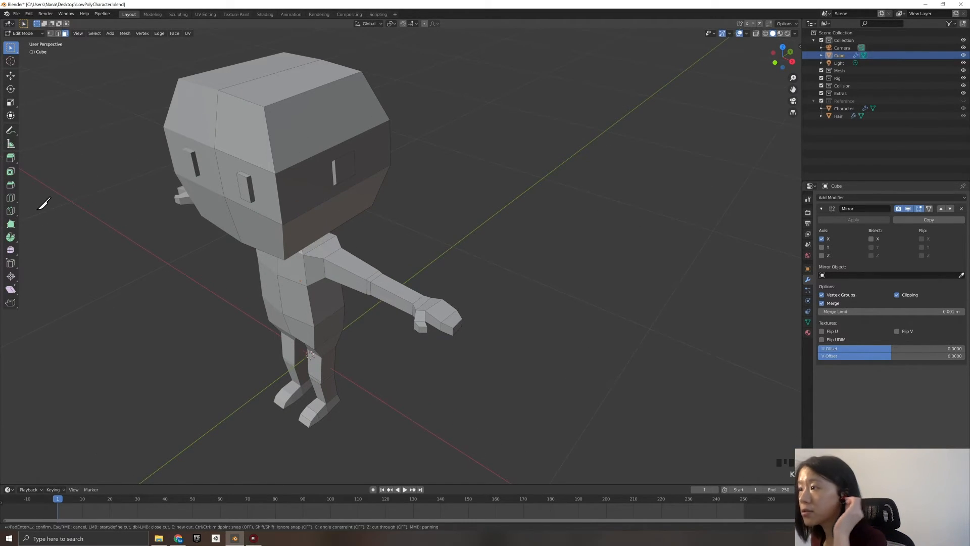
pyautogui.click(301, 66)
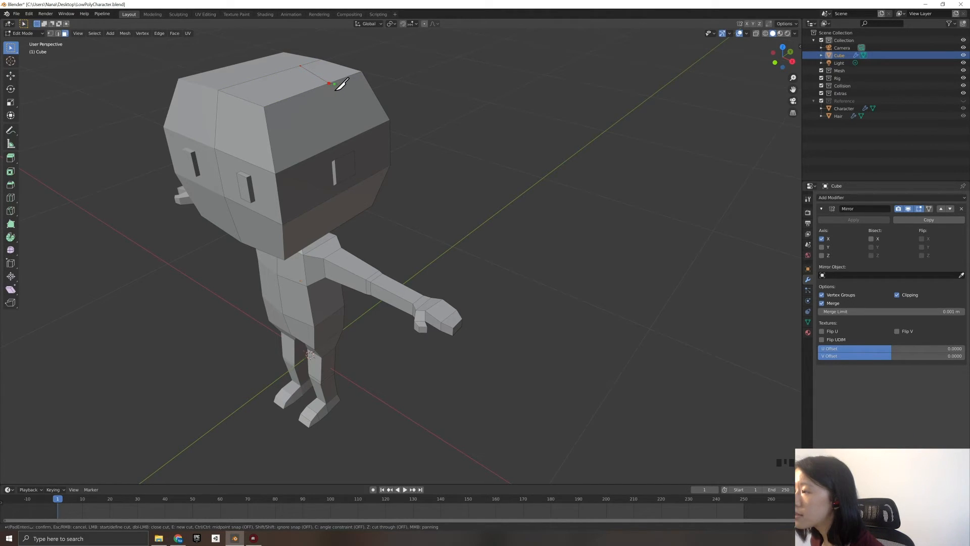
pyautogui.click(357, 135)
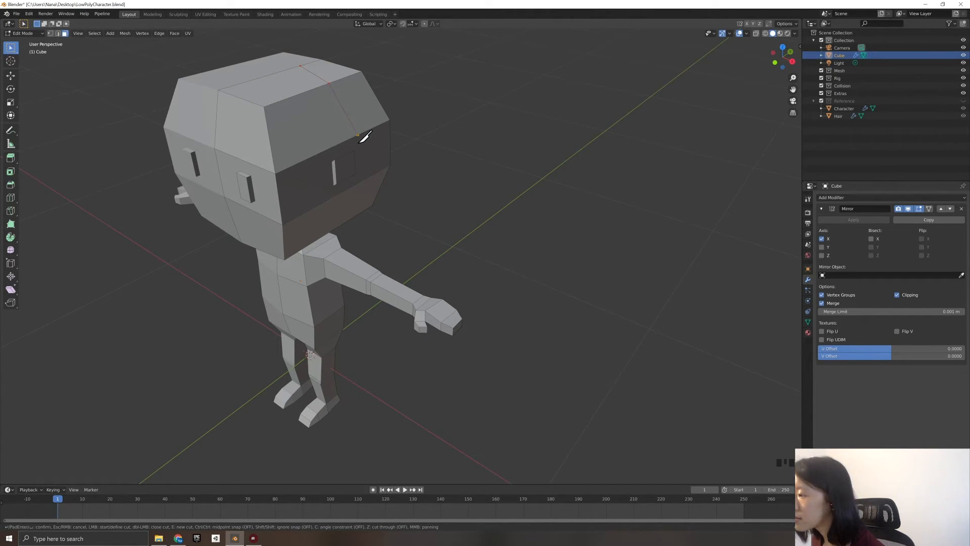
pyautogui.click(369, 177)
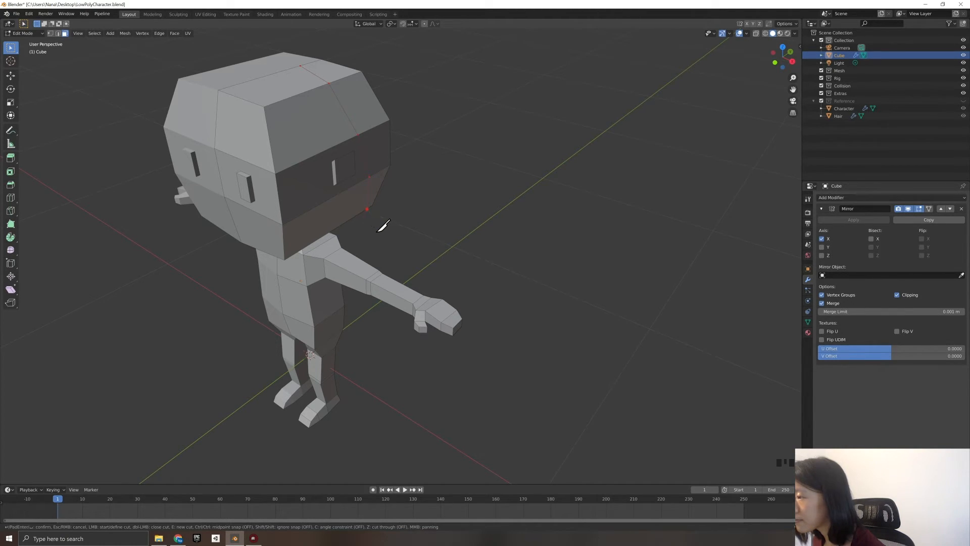
pyautogui.press('Return')
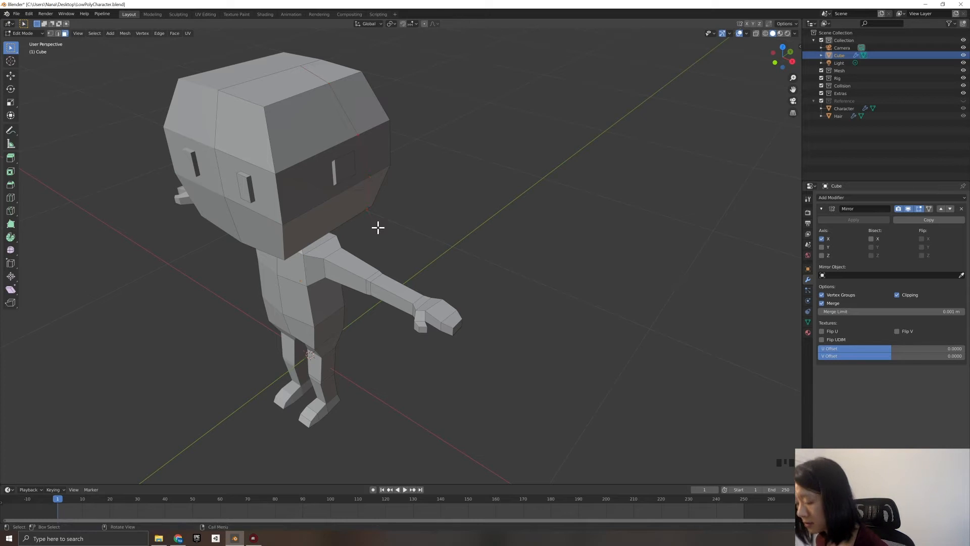
# From the top view, move the knife cut's centre-line vertex forward along Y so the cut runs straight across the head's top.
pyautogui.moveTo(377, 226); pyautogui.dragTo(392, 240, button='middle')
pyautogui.press('KP_7')
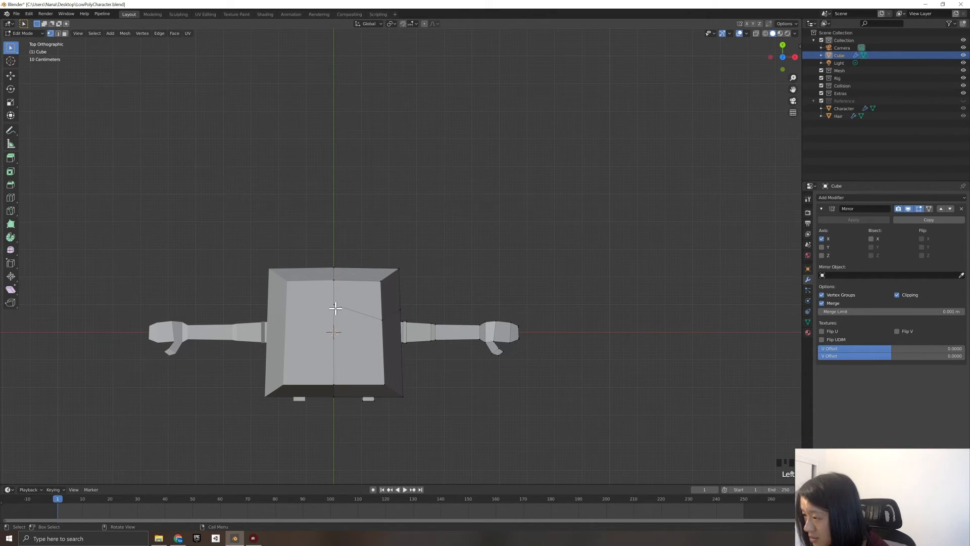
pyautogui.press('g')
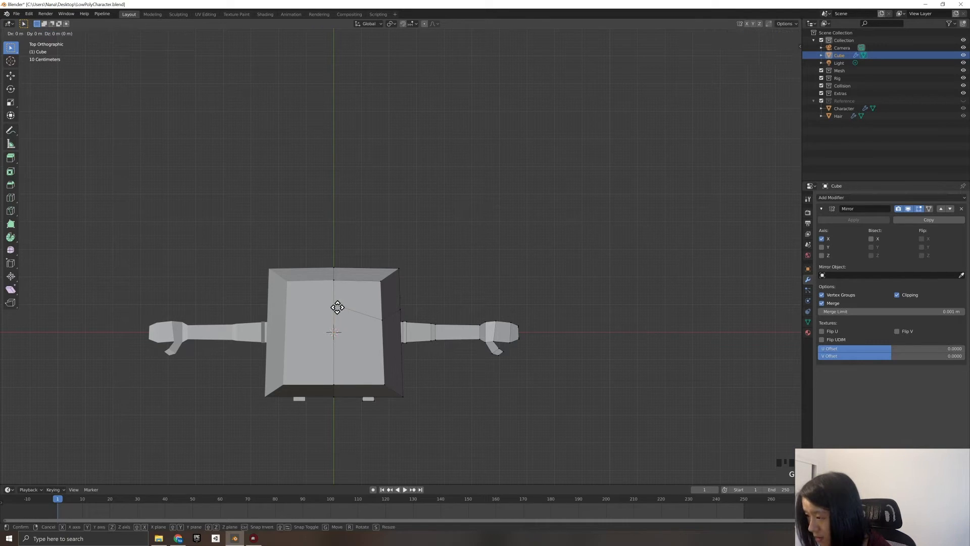
pyautogui.press('y')
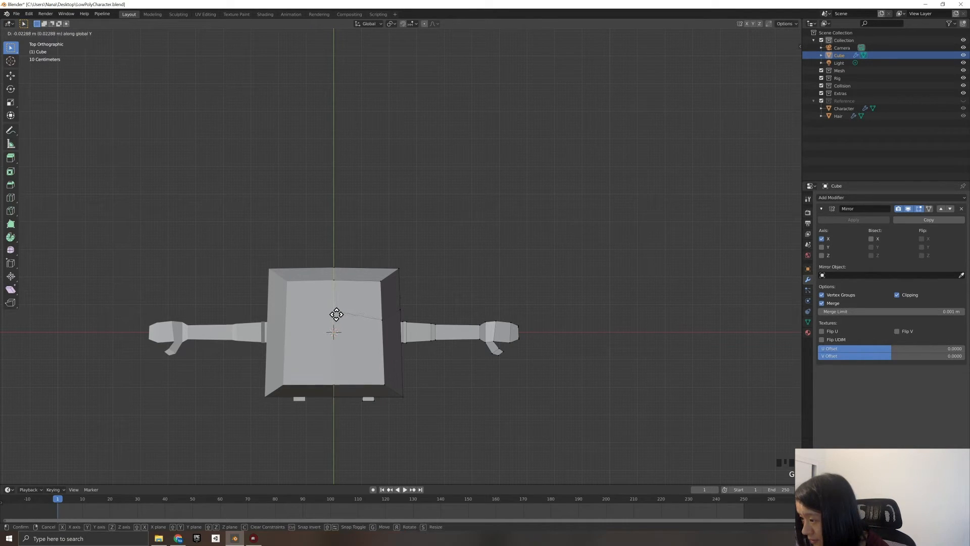
pyautogui.click(337, 322)
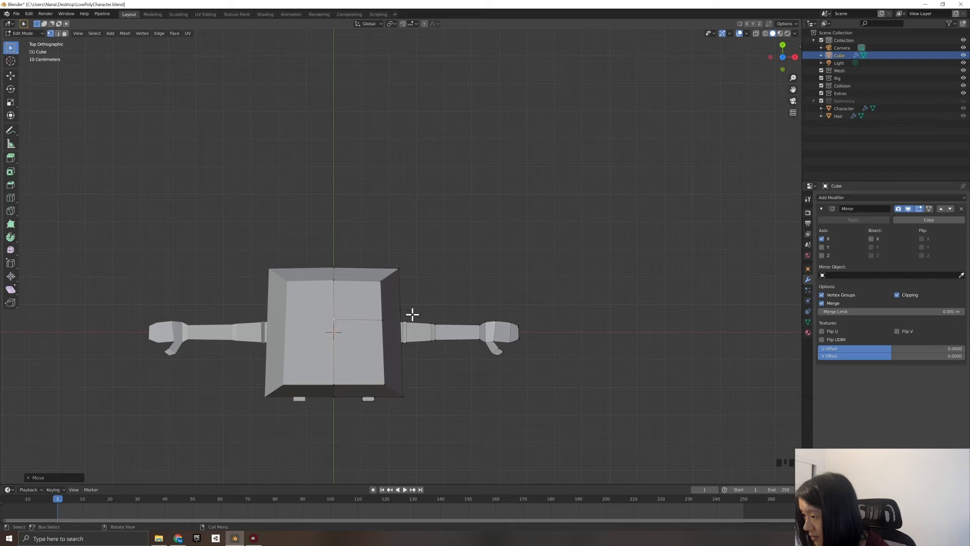
pyautogui.moveTo(411, 314); pyautogui.dragTo(362, 284, button='middle')
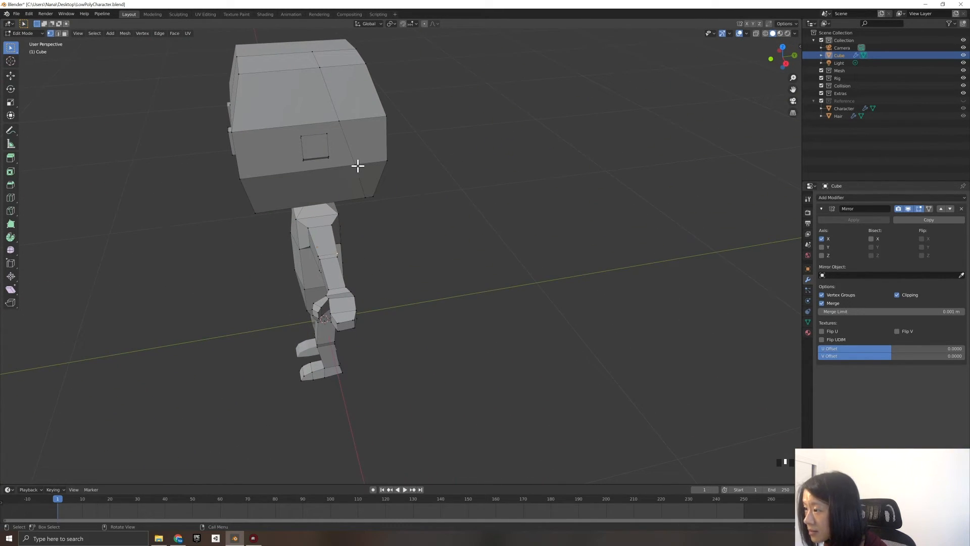
# Move the cut's two lower side vertices forward along Y, shifting the bottom one by about a further 0.04 m.
pyautogui.click(371, 192)
pyautogui.press('g')
pyautogui.press('y')
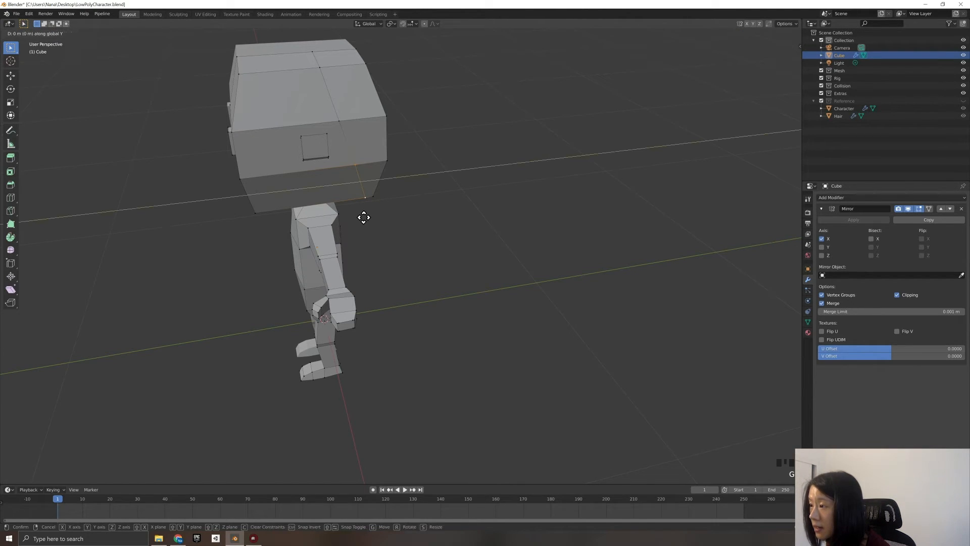
pyautogui.click(353, 219)
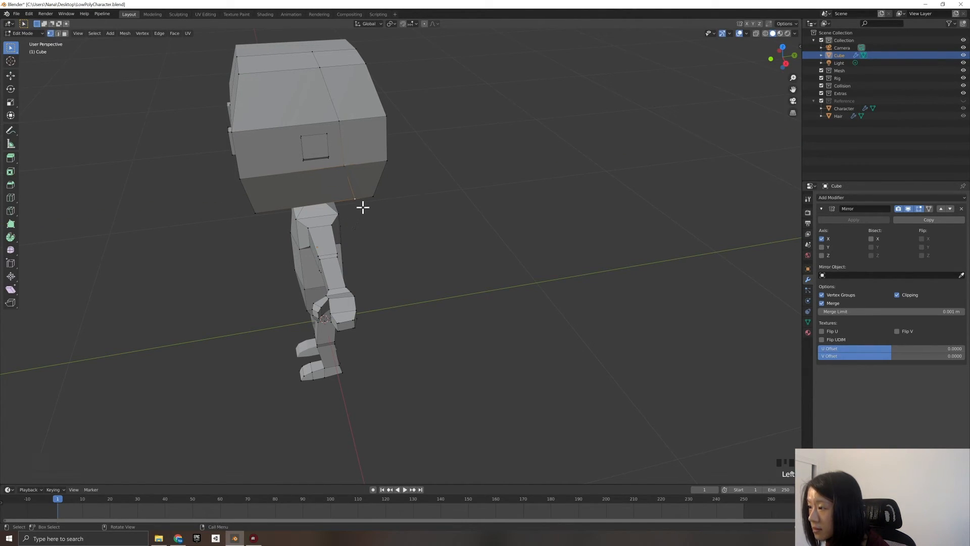
pyautogui.press('g')
pyautogui.press('y')
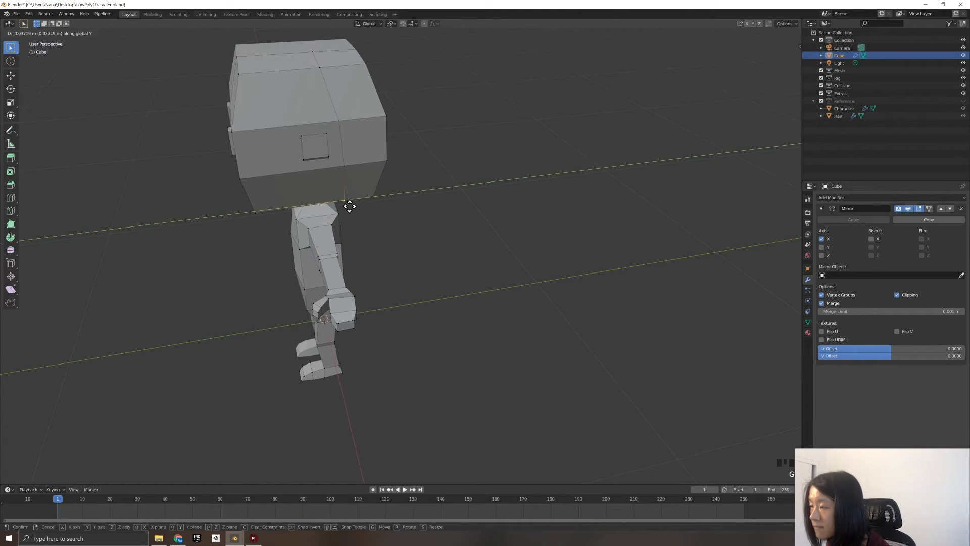
pyautogui.click(349, 205)
# Knife-cut an edge across the head's underside from the side cut's bottom vertex toward the neck.
pyautogui.moveTo(357, 225); pyautogui.dragTo(347, 201, button='middle')
pyautogui.scroll(2, 352, 211)
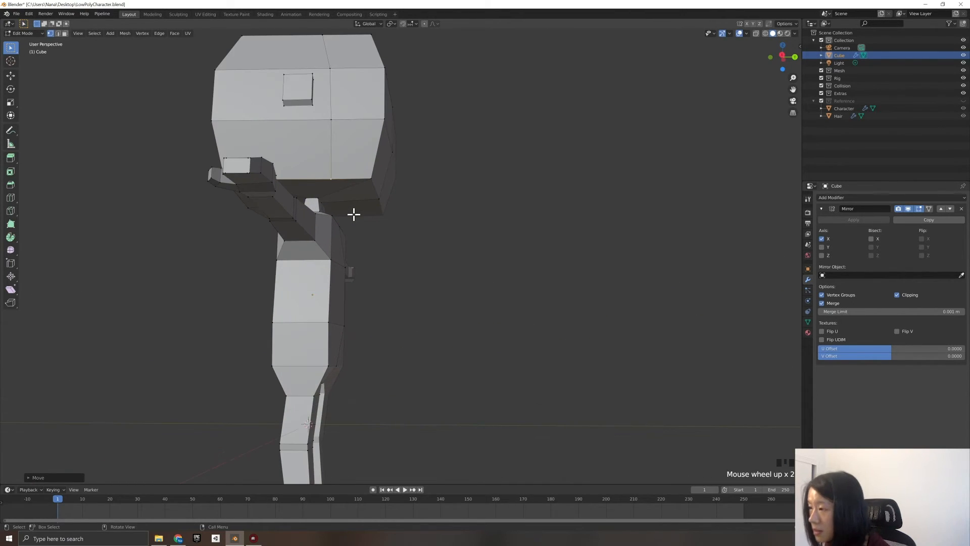
pyautogui.press('k')
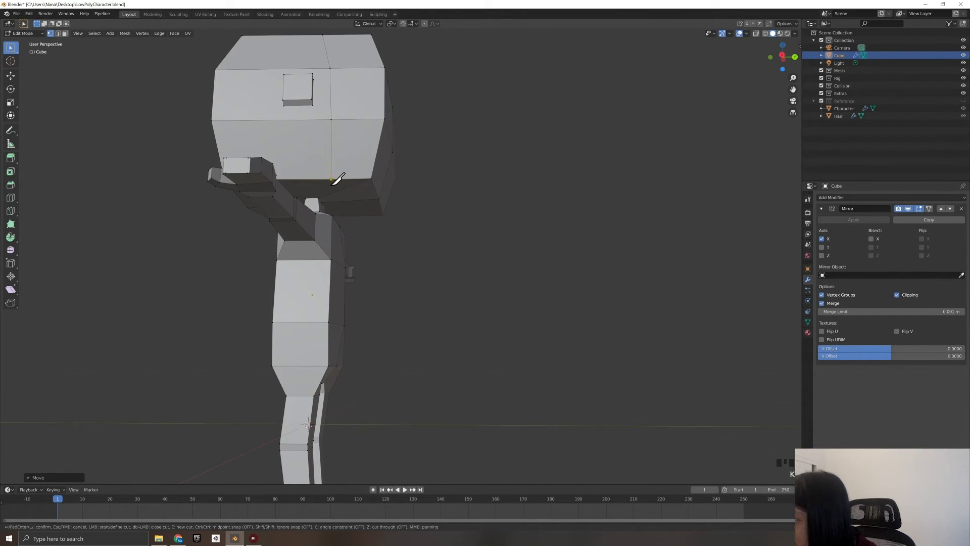
pyautogui.click(318, 198)
pyautogui.press('Return')
pyautogui.click(471, 240)
# Nudge the side cut's bottom vertex slightly along Y to line it up with the cut above.
pyautogui.moveTo(443, 235); pyautogui.dragTo(437, 238, button='middle')
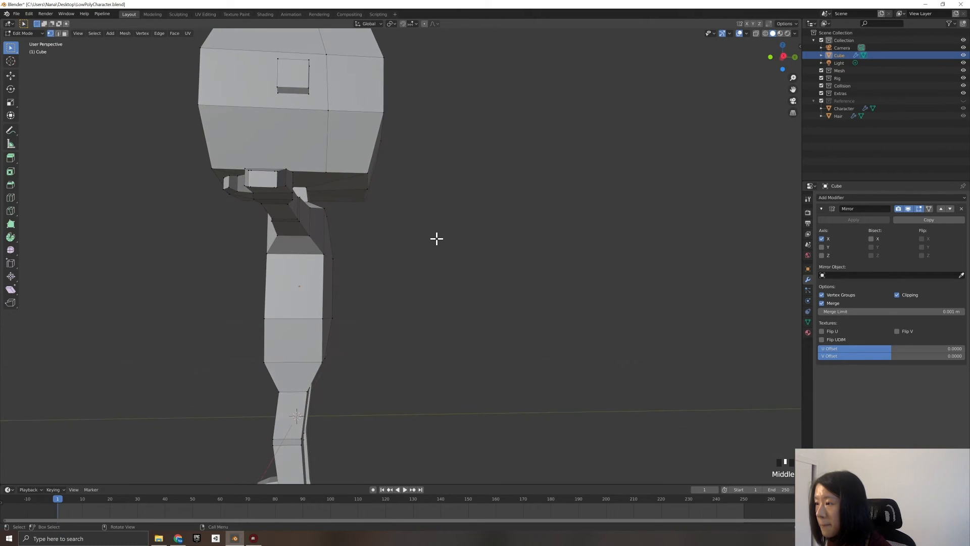
pyautogui.click(329, 174)
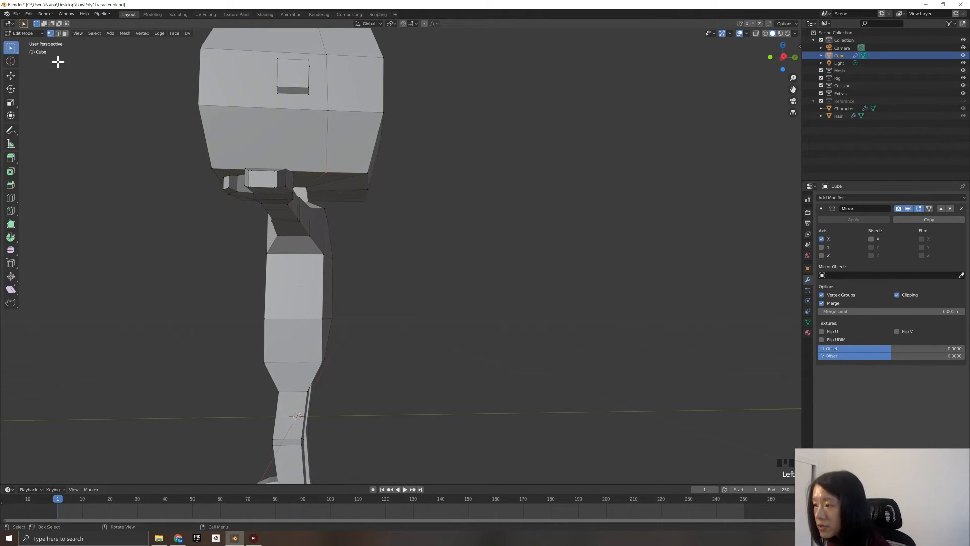
pyautogui.press('g')
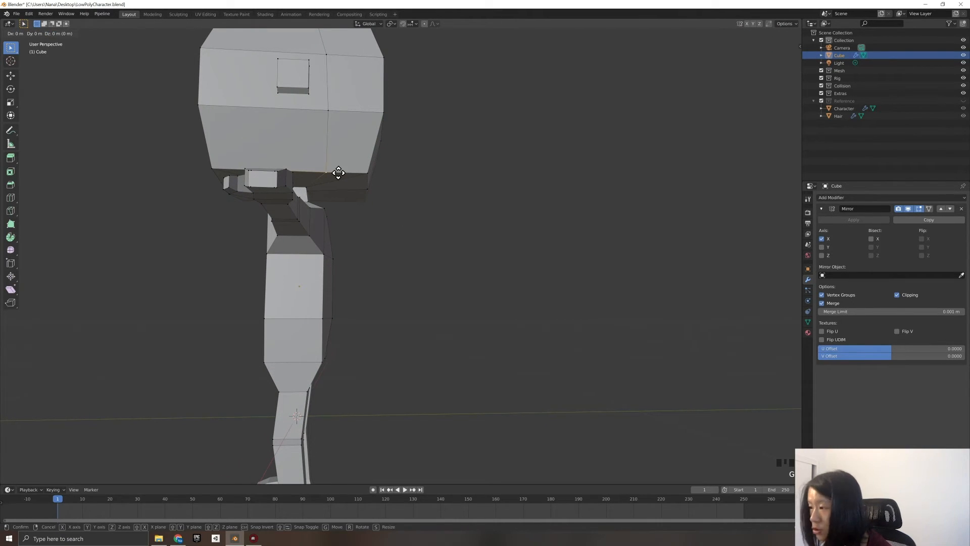
pyautogui.press('y')
pyautogui.click(335, 173)
pyautogui.click(419, 158)
# Move the side cut's vertex on the edge below the ear slightly backward along Y to smooth the cut line.
pyautogui.moveTo(433, 181); pyautogui.dragTo(436, 187, button='middle')
pyautogui.scroll(-1, 405, 175)
pyautogui.click(339, 130)
pyautogui.press('g')
pyautogui.click(332, 182)
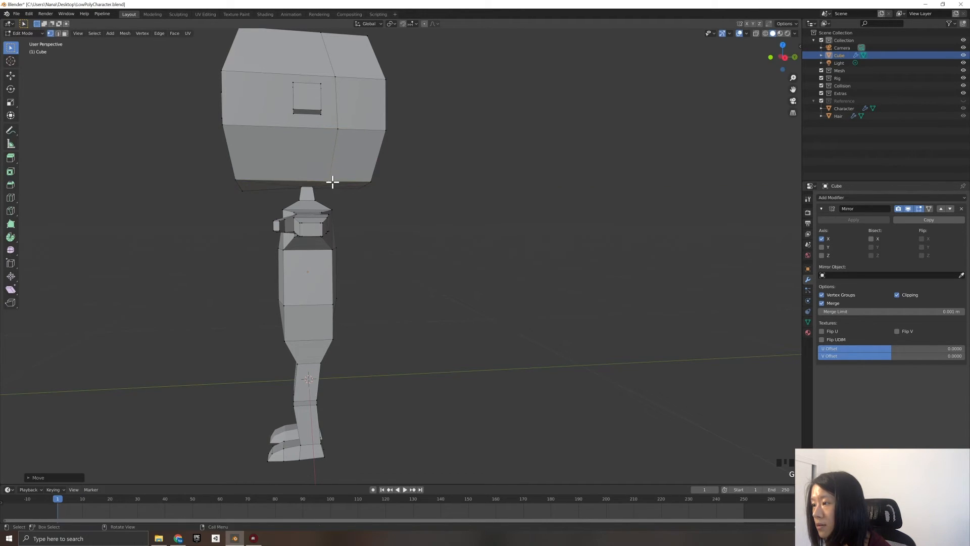
pyautogui.press('g')
pyautogui.press('y')
pyautogui.click(351, 137)
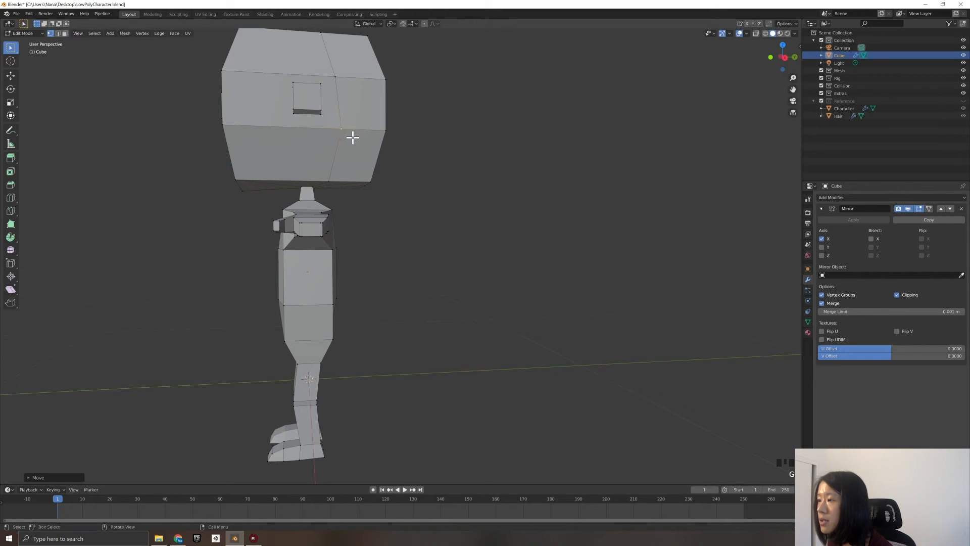
pyautogui.scroll(-3, 404, 172)
pyautogui.scroll(2, 424, 174)
pyautogui.moveTo(426, 164); pyautogui.dragTo(435, 190, button='middle')
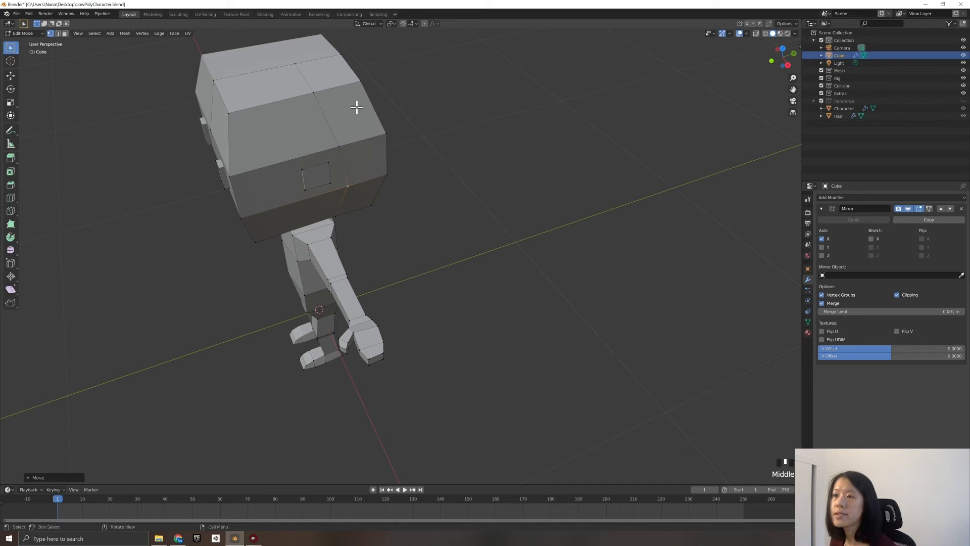
pyautogui.click(65, 34)
pyautogui.click(263, 99)
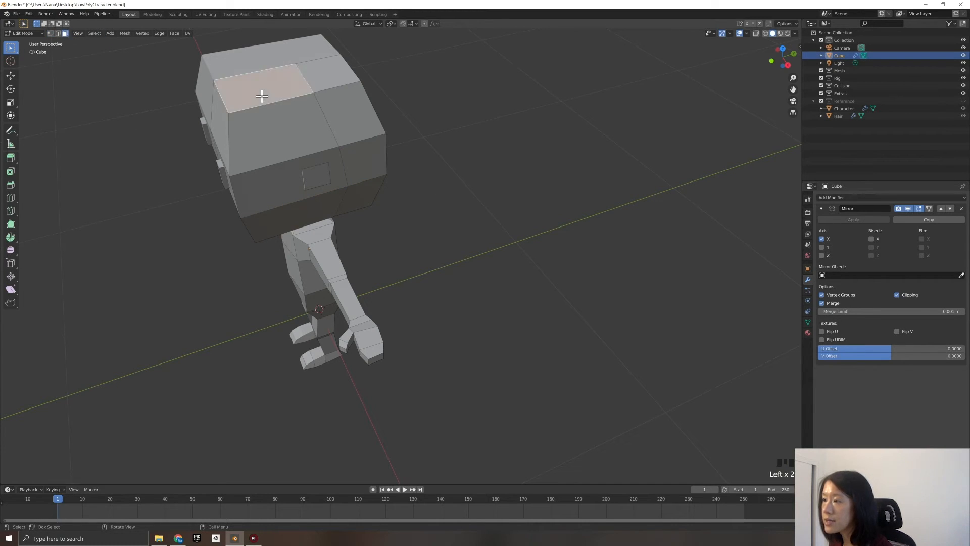
pyautogui.keyDown('shift'); pyautogui.click(319, 84); pyautogui.keyUp('shift')
pyautogui.keyDown('shift'); pyautogui.click(340, 109); pyautogui.keyUp('shift')
pyautogui.moveTo(474, 147); pyautogui.dragTo(455, 141, button='middle')
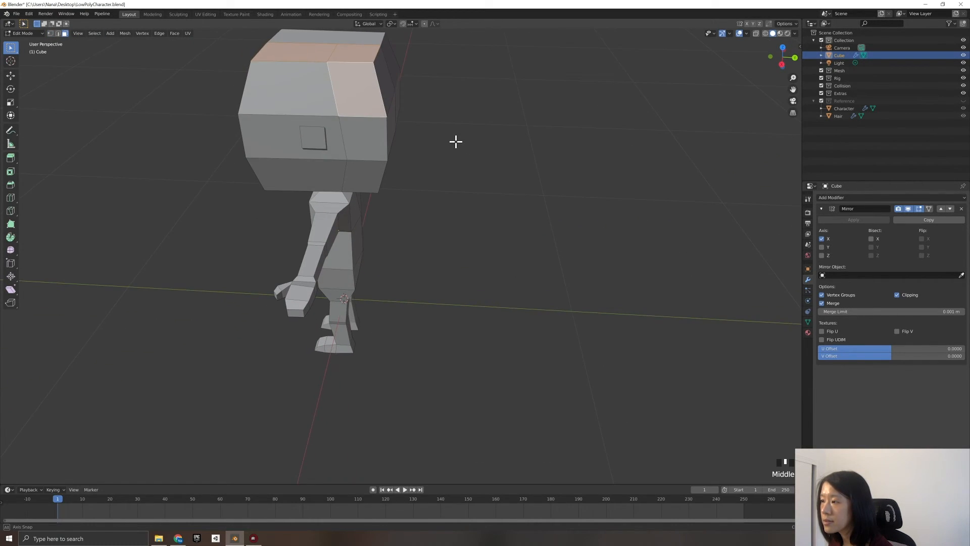
pyautogui.keyDown('shift'); pyautogui.click(364, 139); pyautogui.keyUp('shift')
pyautogui.keyDown('shift'); pyautogui.click(359, 172); pyautogui.keyUp('shift')
pyautogui.moveTo(446, 180); pyautogui.dragTo(433, 167, button='middle')
pyautogui.keyDown('shift'); pyautogui.click(403, 81); pyautogui.keyUp('shift')
pyautogui.keyDown('shift'); pyautogui.click(404, 133); pyautogui.keyUp('shift')
pyautogui.keyDown('shift'); pyautogui.click(408, 159); pyautogui.keyUp('shift')
pyautogui.moveTo(458, 193); pyautogui.dragTo(469, 162, button='middle')
pyautogui.click(383, 223)
pyautogui.moveTo(368, 217); pyautogui.dragTo(465, 238, button='middle')
pyautogui.scroll(-2, 439, 220)
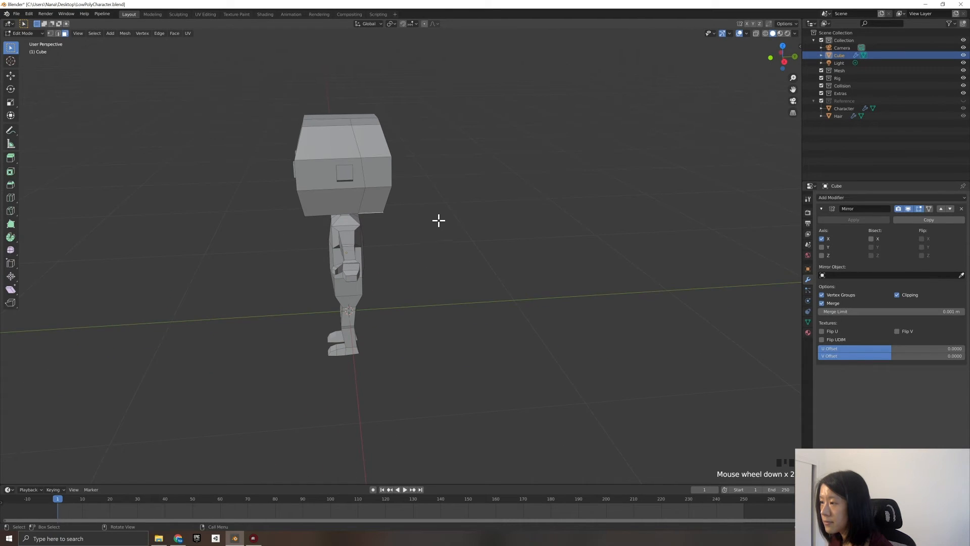
# Select the head's back and rear-side faces, its top faces and the upper side face above the ear.
pyautogui.keyDown('shift'); pyautogui.click(370, 206); pyautogui.keyUp('shift')
pyautogui.moveTo(457, 215); pyautogui.dragTo(444, 205, button='middle')
pyautogui.keyDown('shift'); pyautogui.click(412, 205); pyautogui.keyUp('shift')
pyautogui.keyDown('shift'); pyautogui.click(385, 175); pyautogui.keyUp('shift')
pyautogui.keyDown('shift'); pyautogui.click(404, 170); pyautogui.keyUp('shift')
pyautogui.keyDown('shift'); pyautogui.click(390, 148); pyautogui.keyUp('shift')
pyautogui.keyDown('shift'); pyautogui.click(408, 149); pyautogui.keyUp('shift')
pyautogui.moveTo(491, 199); pyautogui.dragTo(507, 222, button='middle')
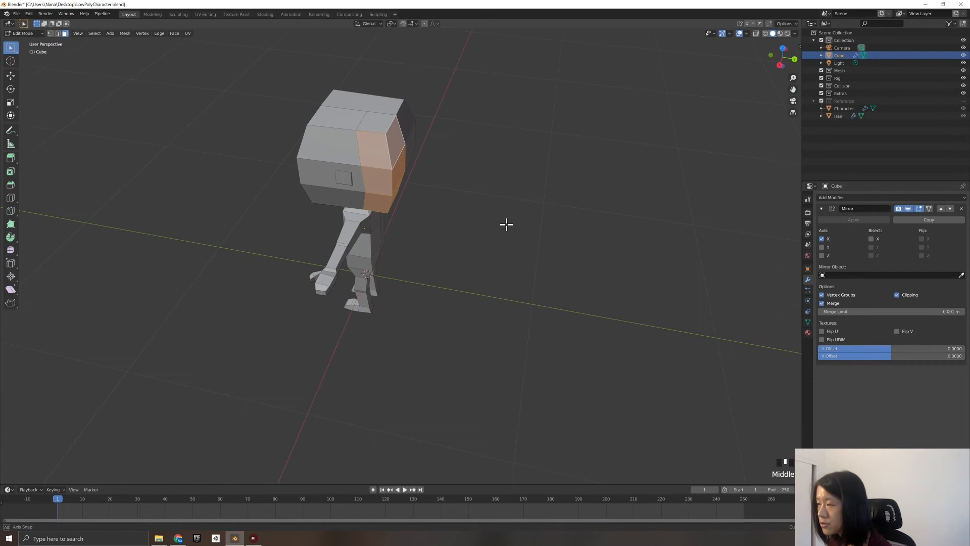
pyautogui.keyDown('shift'); pyautogui.click(351, 121); pyautogui.keyUp('shift')
pyautogui.moveTo(373, 191); pyautogui.dragTo(408, 191, button='middle')
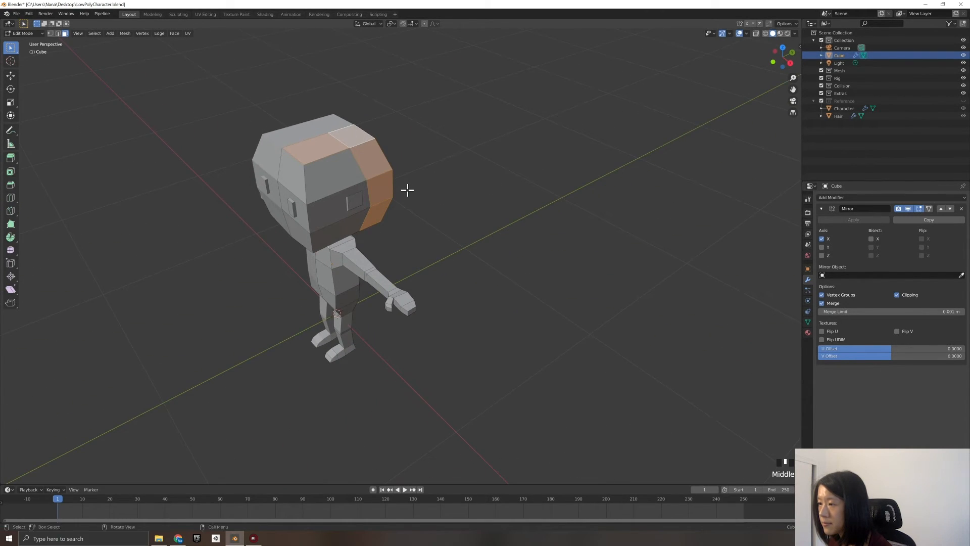
pyautogui.keyDown('shift'); pyautogui.click(300, 187); pyautogui.keyUp('shift')
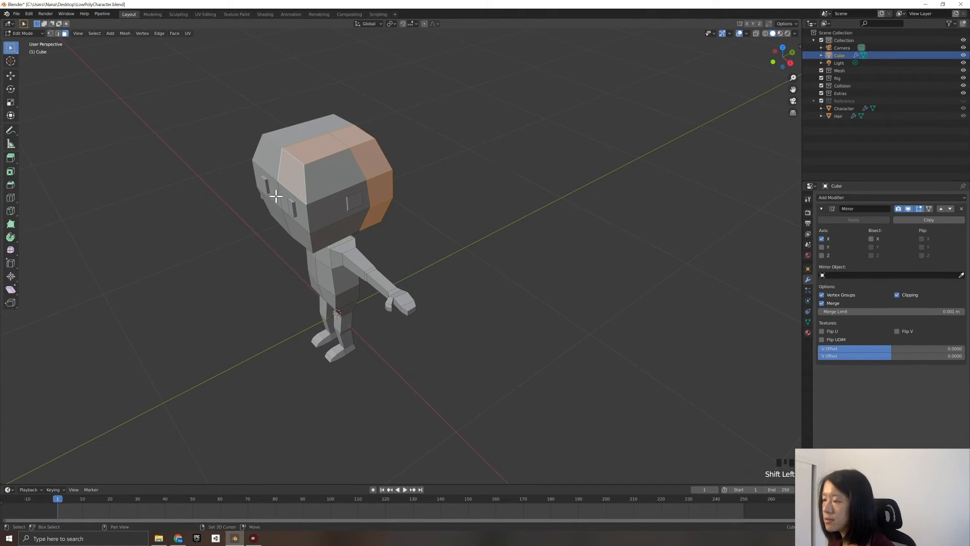
pyautogui.keyDown('shift'); pyautogui.click(282, 183); pyautogui.keyUp('shift')
pyautogui.keyDown('shift'); pyautogui.click(339, 182); pyautogui.keyUp('shift')
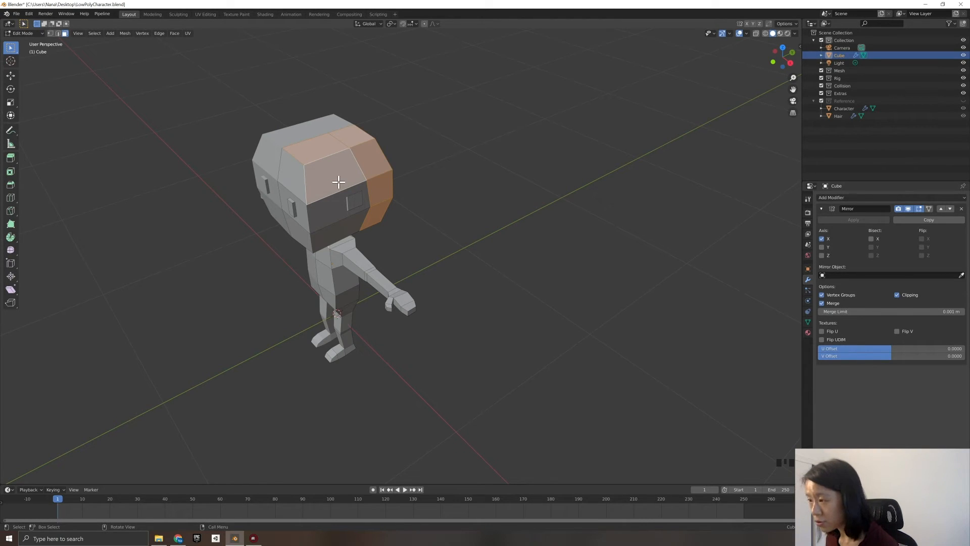
# Try duplicating the selected head faces in place and moving the copy away behind the head, and undo the move.
pyautogui.hotkey('shift', 'd')
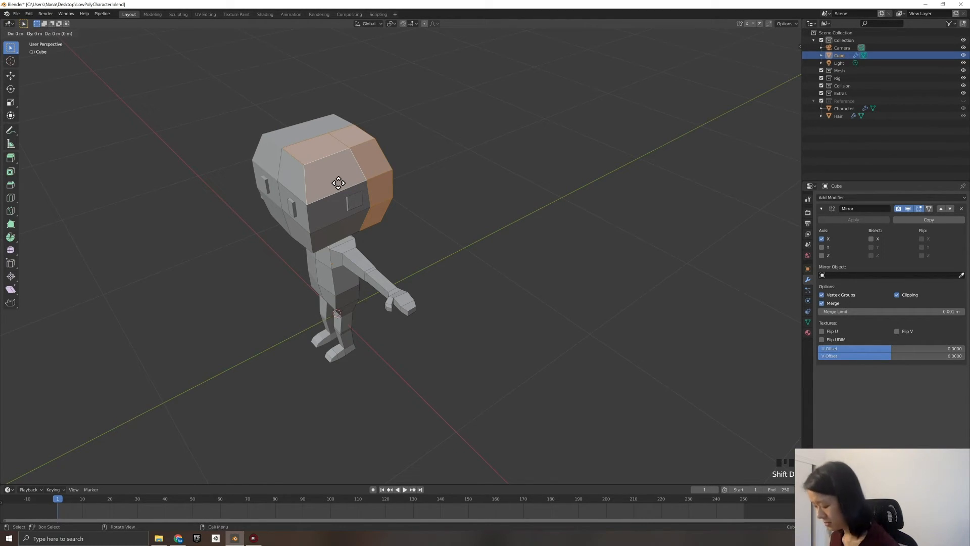
pyautogui.rightClick(338, 183)
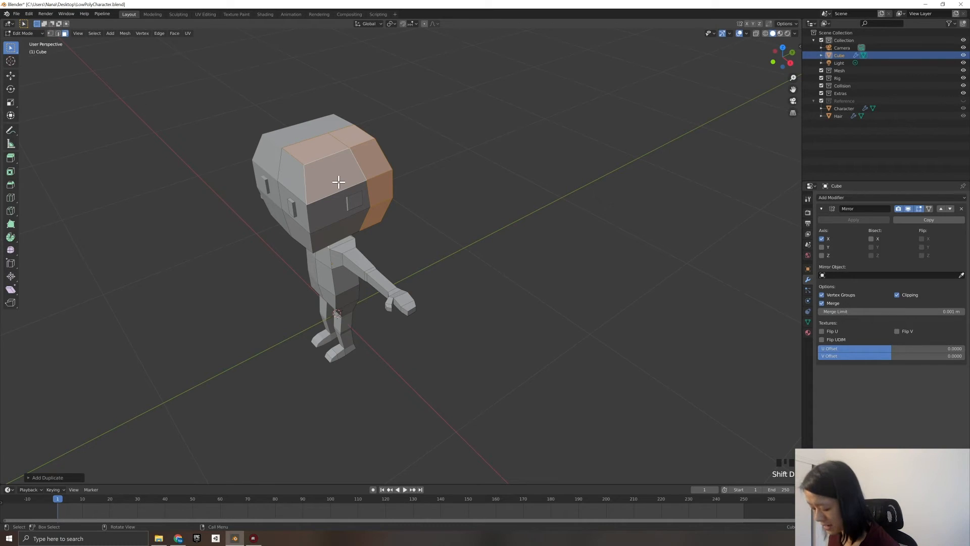
pyautogui.press('g')
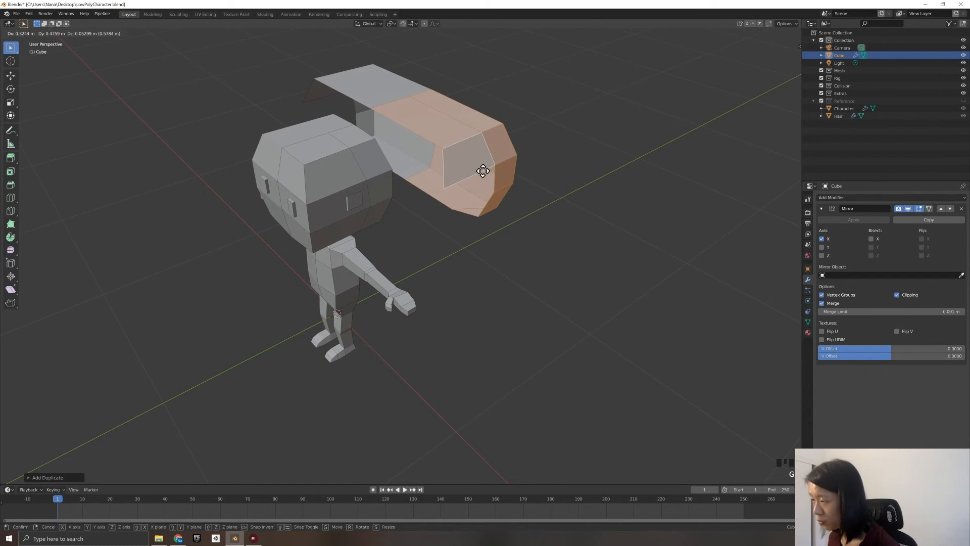
pyautogui.click(495, 161)
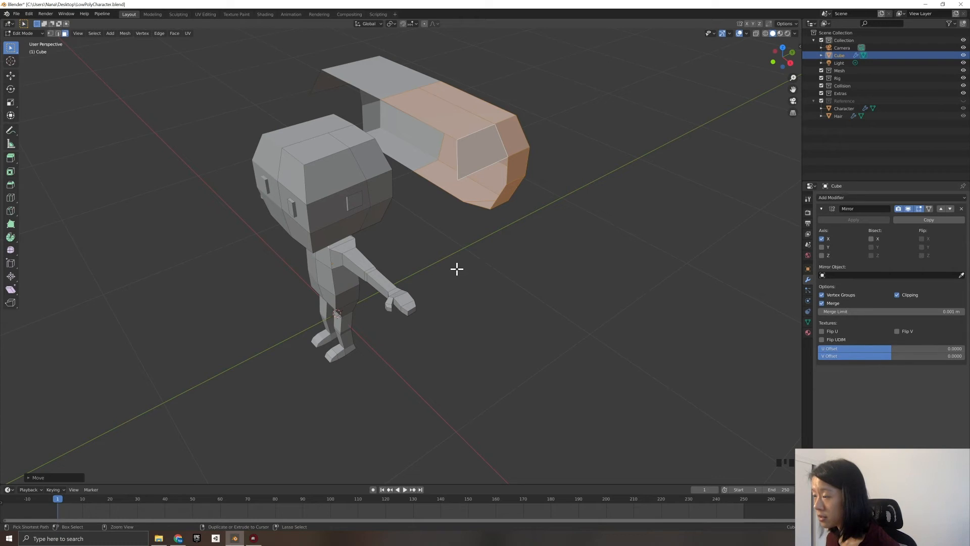
pyautogui.hotkey('ctrl', 'z')
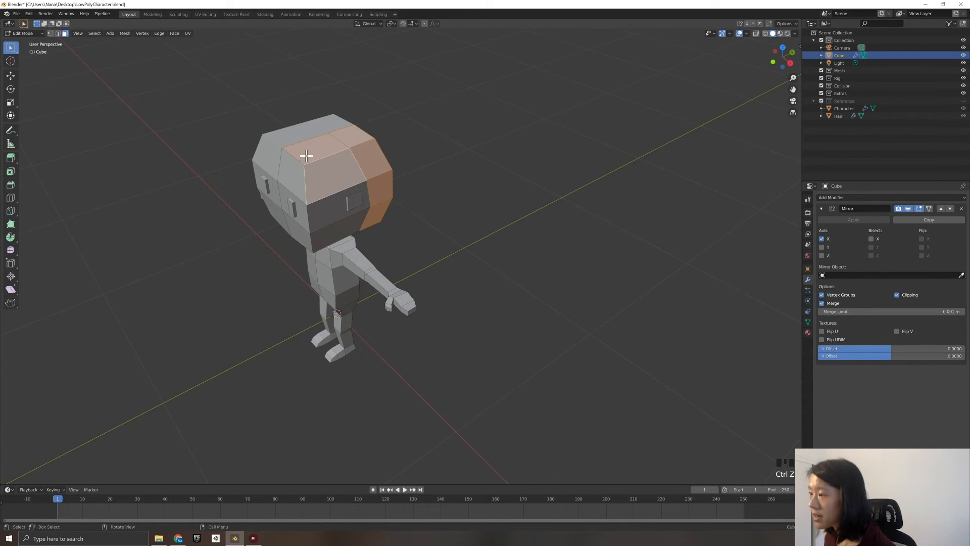
# Select only the front face on top of the head.
pyautogui.click(443, 193)
pyautogui.click(323, 146)
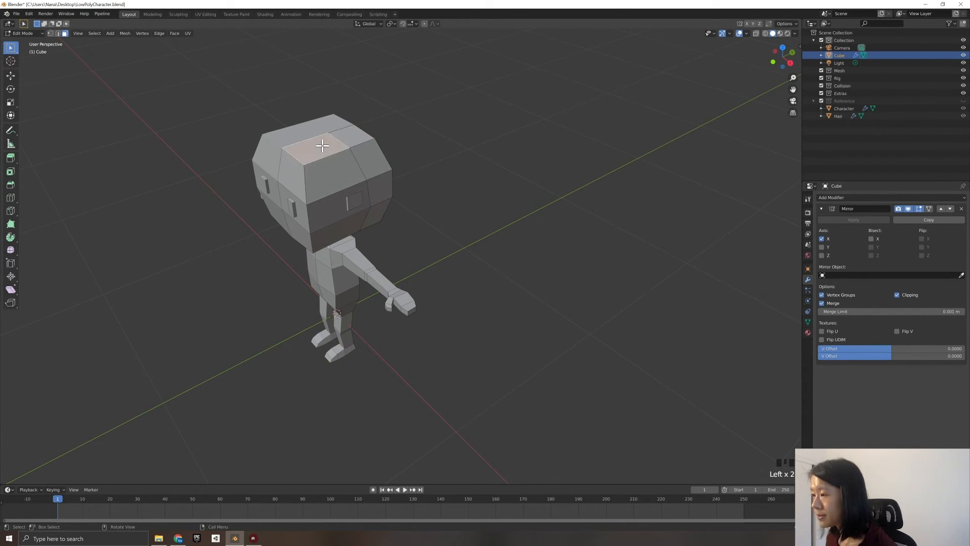
pyautogui.moveTo(437, 233); pyautogui.dragTo(462, 227, button='middle')
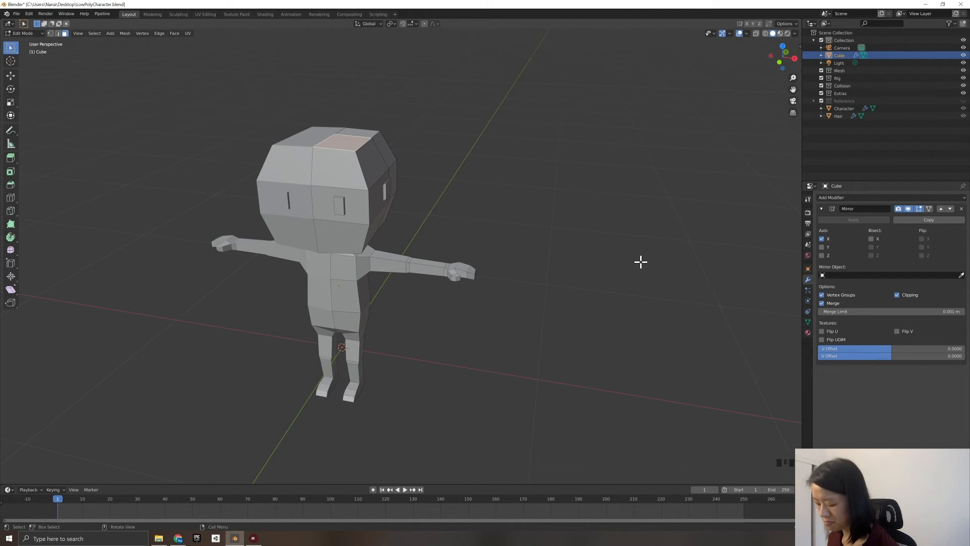
# Try to extrude the front top face upward with mirror clipping still on, and undo it.
pyautogui.press('e')
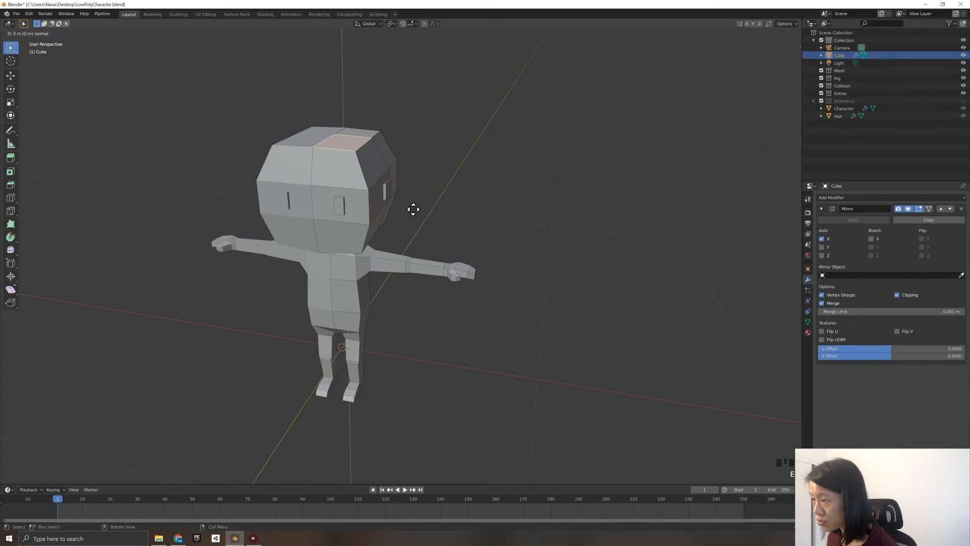
pyautogui.click(415, 197)
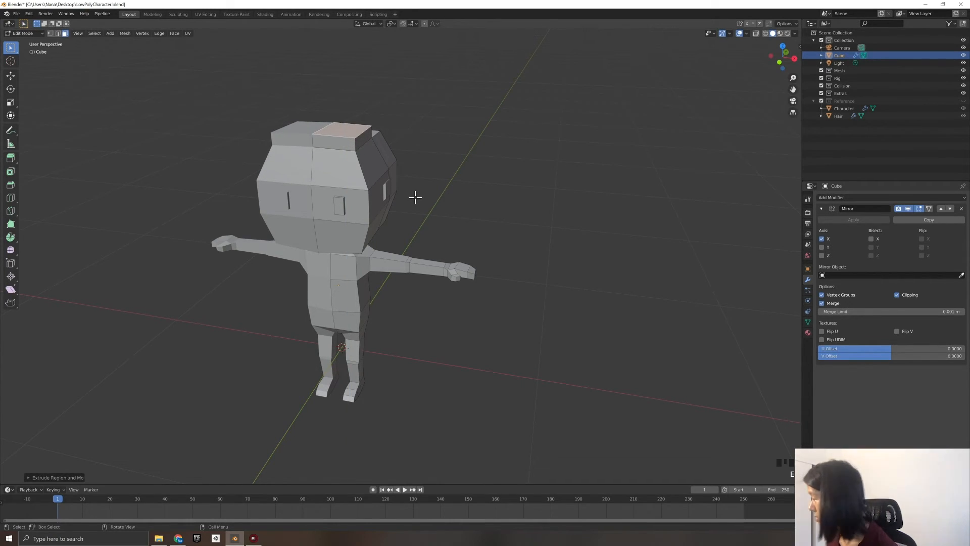
pyautogui.hotkey('ctrl', 'z')
# Turn off Clipping in the cube's Mirror modifier.
pyautogui.click(895, 294)
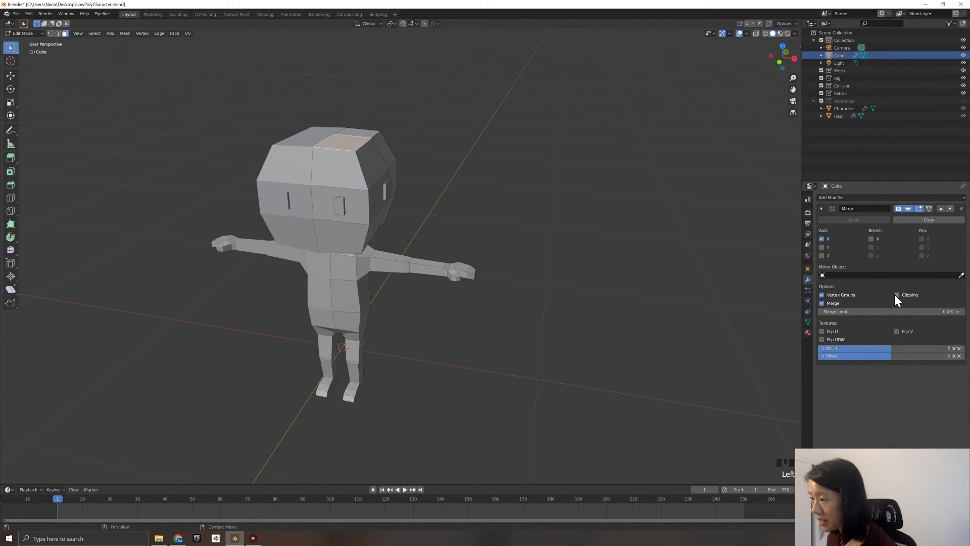
pyautogui.press('g')
pyautogui.press('Escape')
# Extrude the front top face of the head upward by just over 0.04 m and scale it down into a tapered tuft.
pyautogui.press('e')
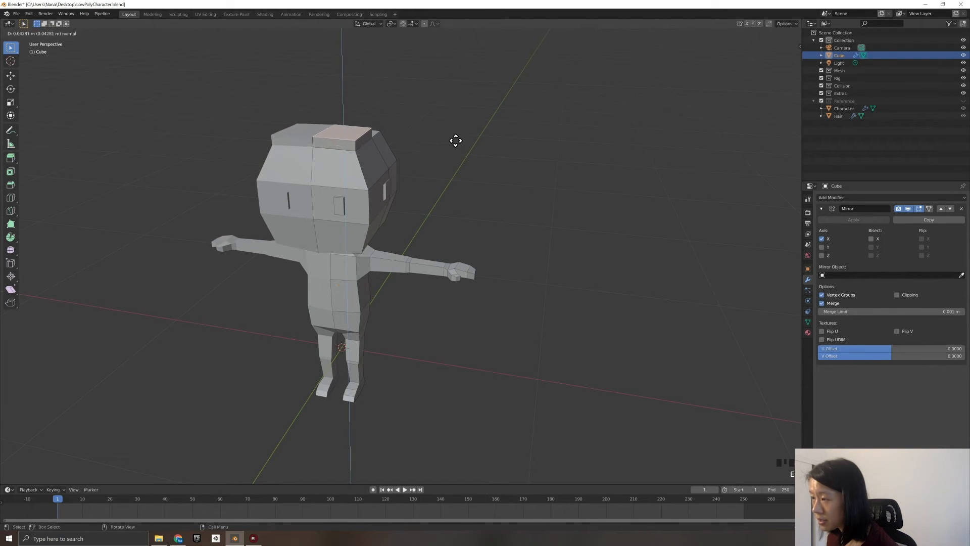
pyautogui.click(457, 132)
pyautogui.press('s')
pyautogui.click(415, 134)
pyautogui.press('s')
pyautogui.click(436, 139)
pyautogui.moveTo(461, 162); pyautogui.dragTo(433, 175, button='middle')
pyautogui.press('s')
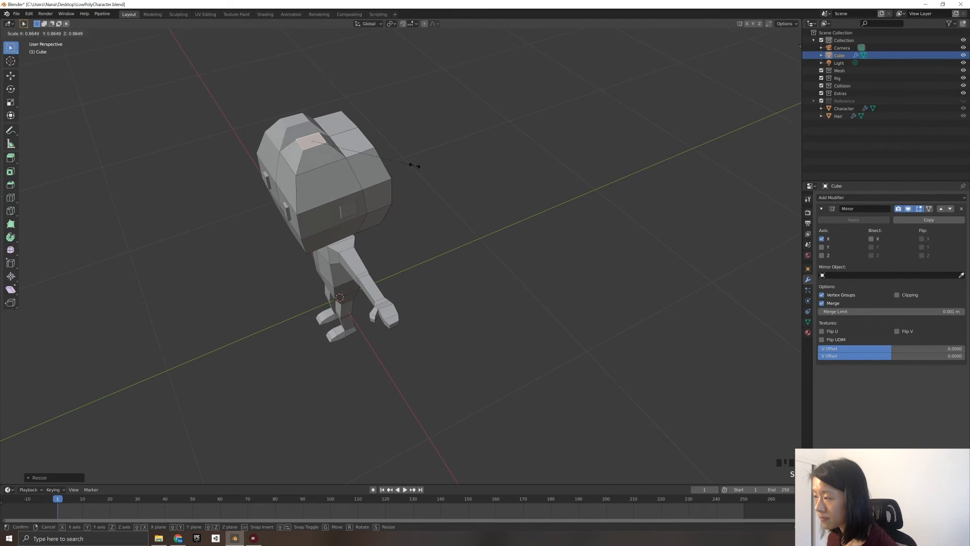
pyautogui.click(401, 162)
# Raise the front tuft's top face about 0.03 m along Z and shift it forward about 0.04 m along Y.
pyautogui.moveTo(401, 162); pyautogui.dragTo(466, 176, button='middle')
pyautogui.press('g')
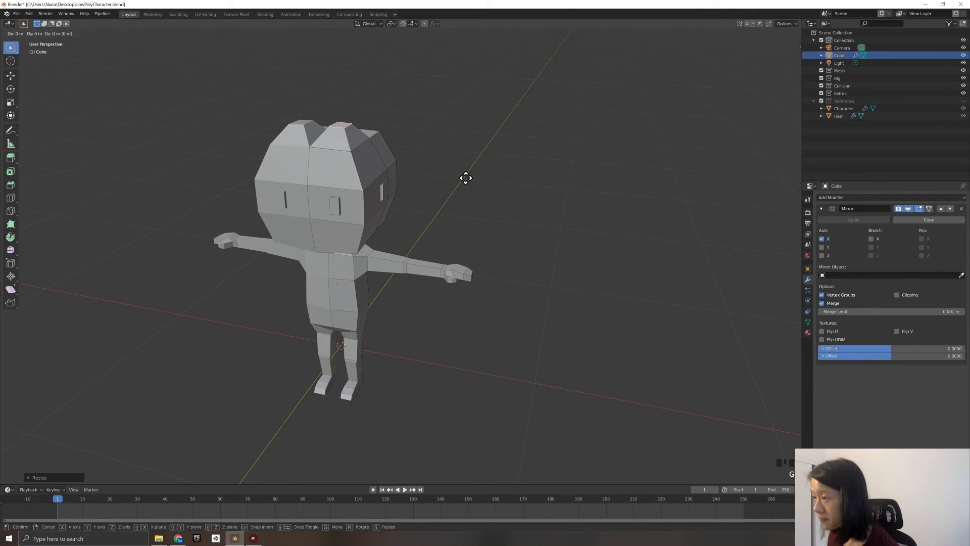
pyautogui.press('z')
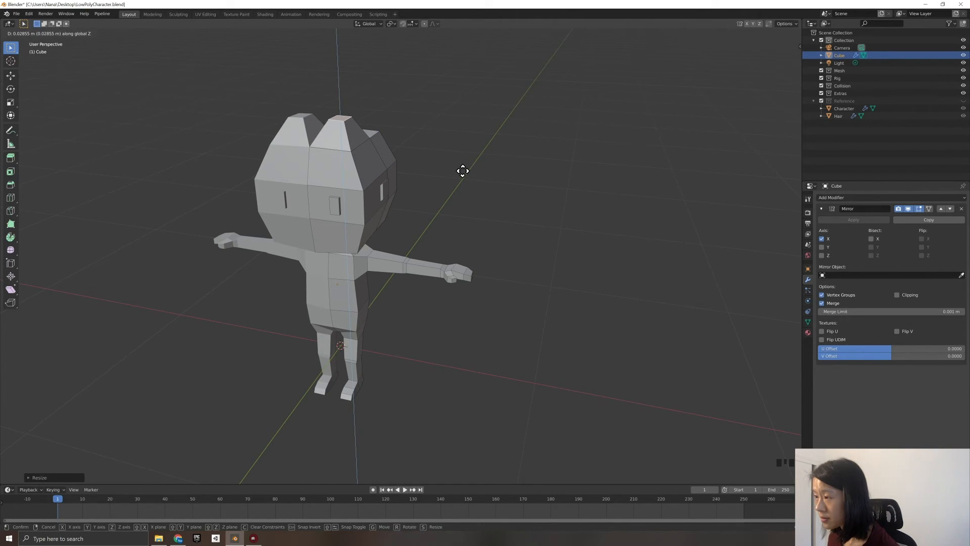
pyautogui.click(463, 171)
pyautogui.moveTo(438, 158); pyautogui.dragTo(404, 164, button='middle')
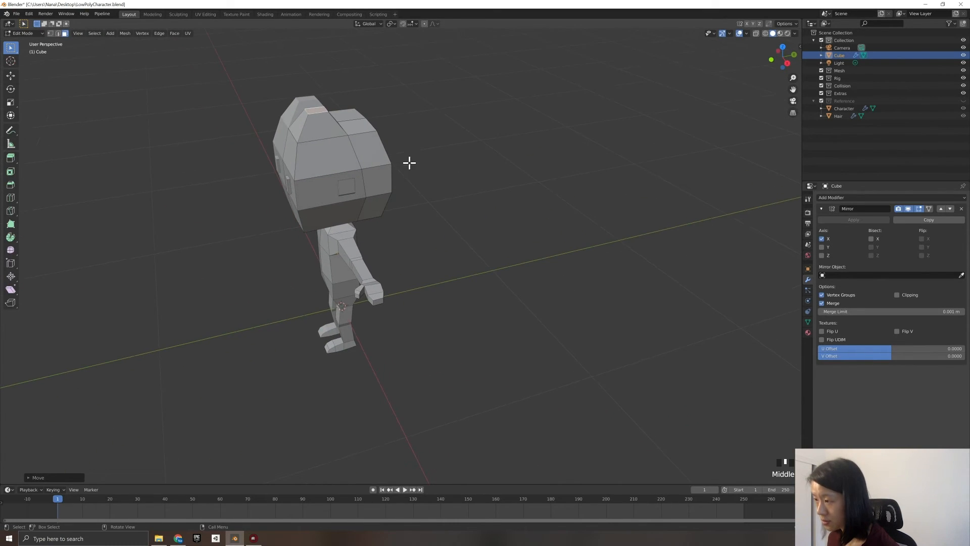
pyautogui.press('g')
pyautogui.press('y')
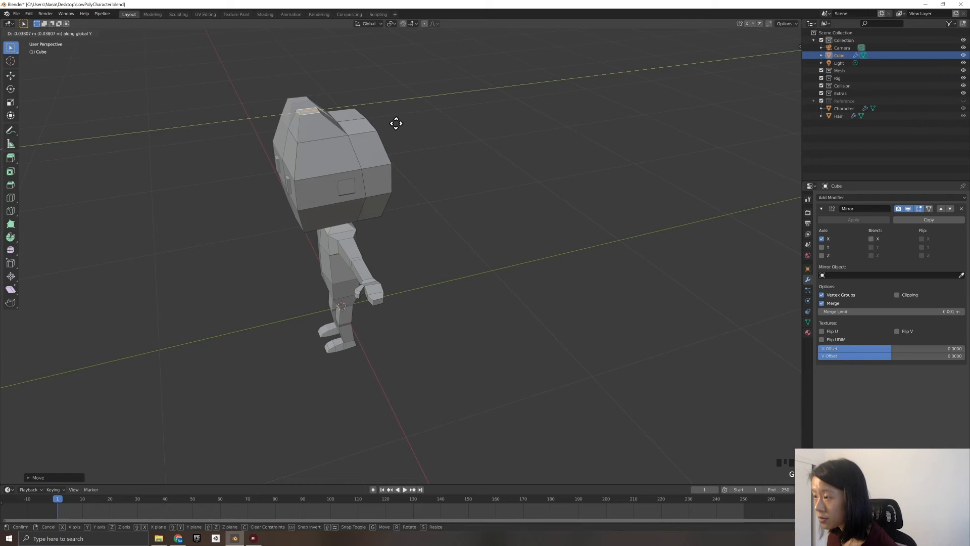
pyautogui.click(396, 123)
# Extrude the rear top face of the head upward and scale it down into a second tapered tuft.
pyautogui.moveTo(429, 152); pyautogui.dragTo(424, 183, button='middle')
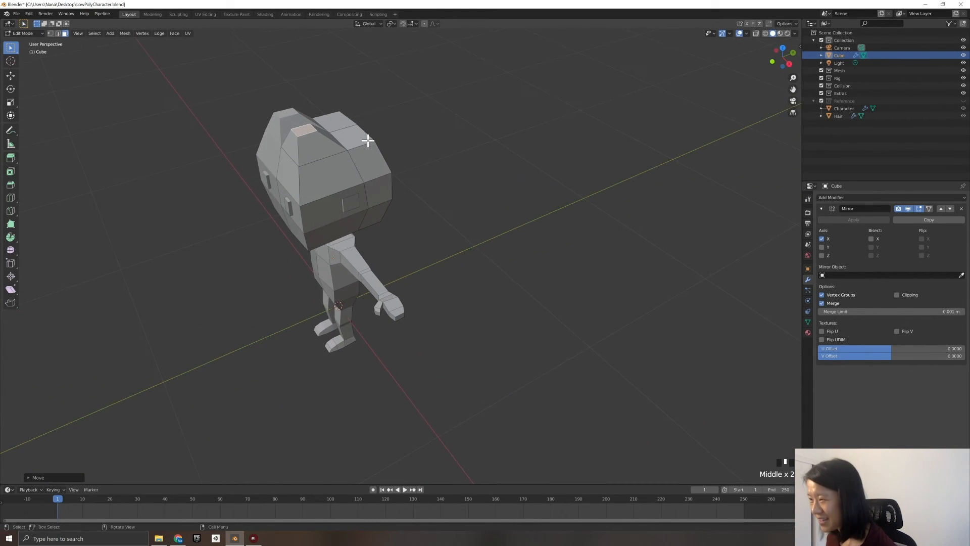
pyautogui.click(363, 136)
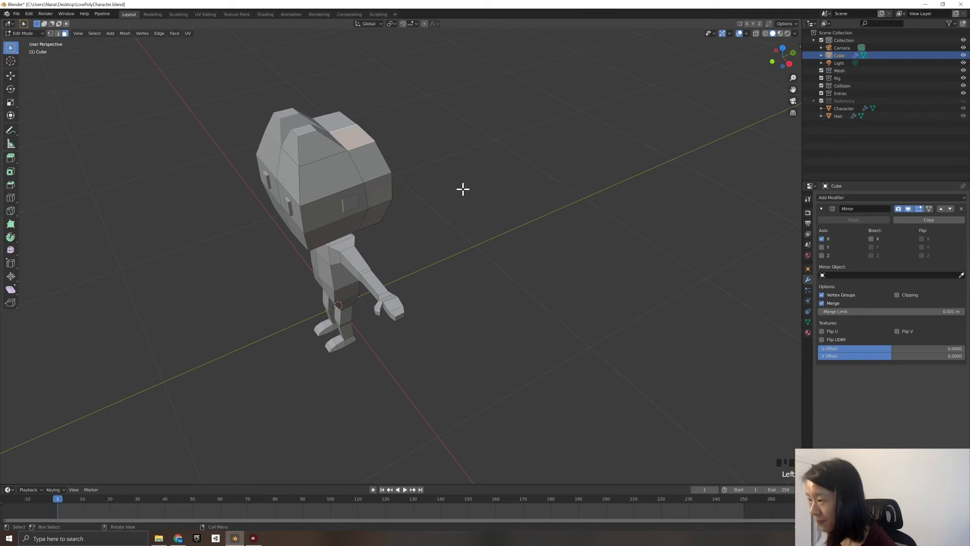
pyautogui.press('e')
pyautogui.click(458, 172)
pyautogui.press('s')
pyautogui.click(404, 149)
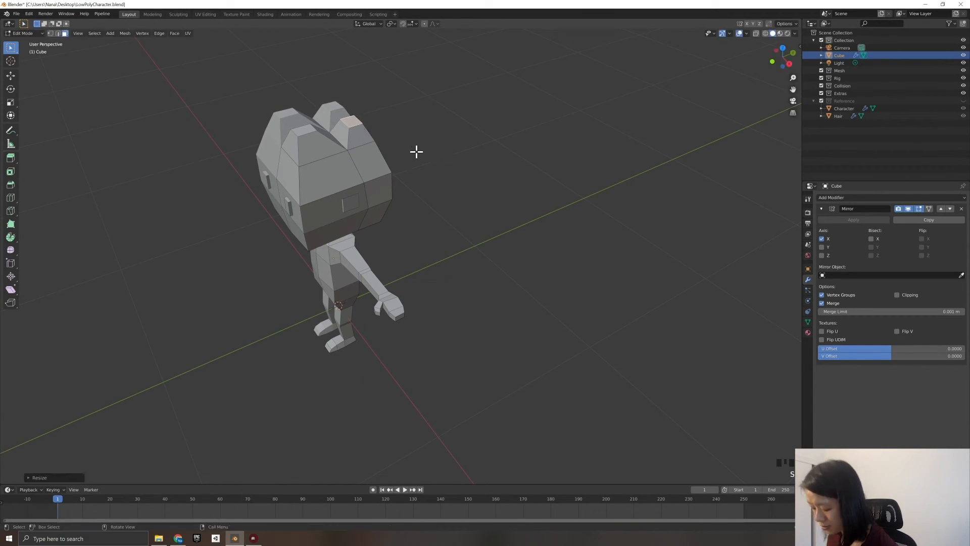
# Shift the rear tuft's top face slightly forward along Y.
pyautogui.press('g')
pyautogui.press('y')
pyautogui.click(420, 149)
pyautogui.moveTo(420, 150); pyautogui.dragTo(416, 169, button='middle')
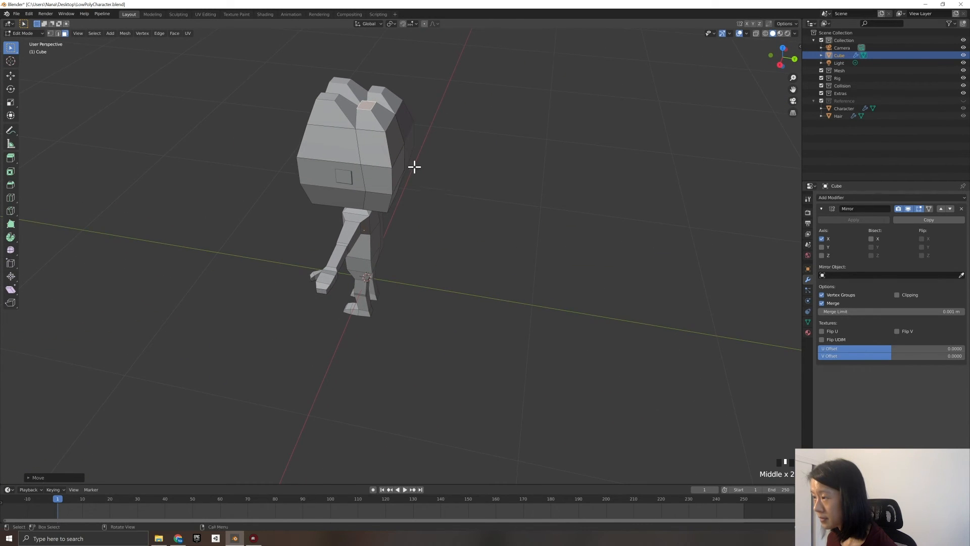
# Move the face's centre-line vertex just below the eyes forward about 0.01 m along Y.
pyautogui.moveTo(481, 171); pyautogui.dragTo(344, 216, button='middle')
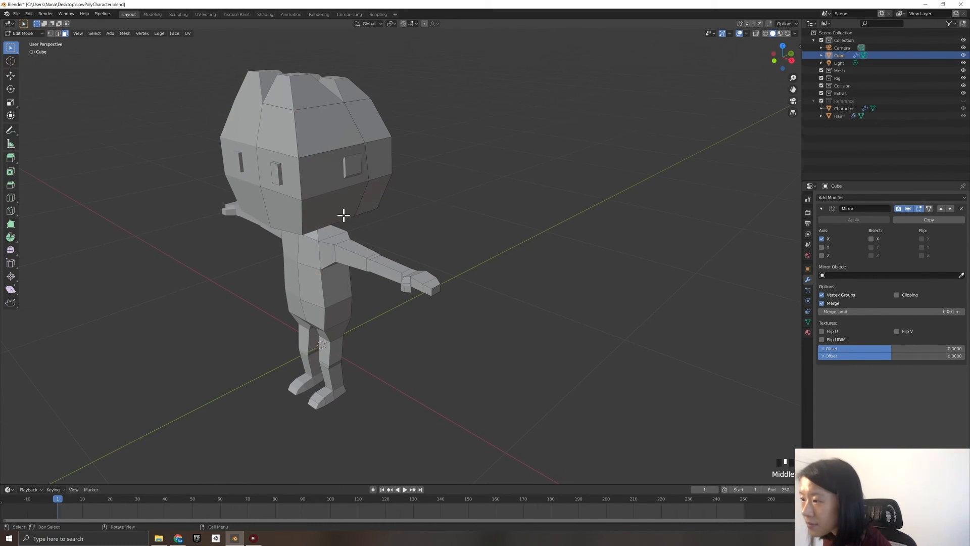
pyautogui.click(264, 188)
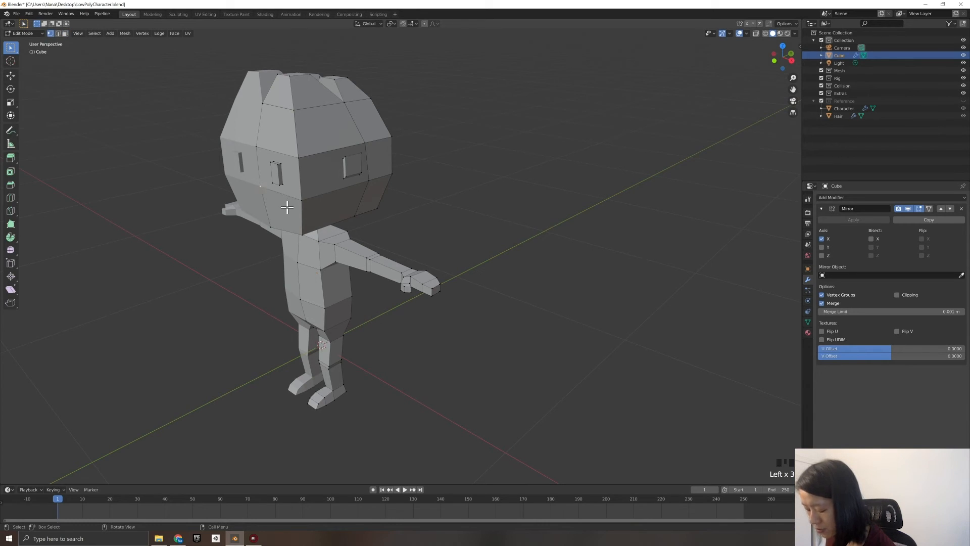
pyautogui.press('g')
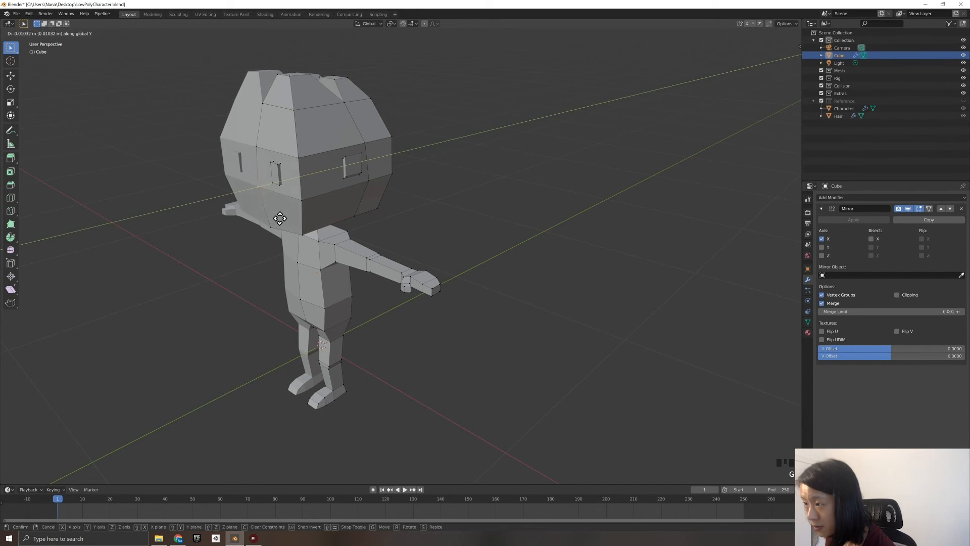
pyautogui.click(279, 218)
# With X-ray enabled, nudge the head's front vertex at brow height slightly in the side view.
pyautogui.press('KP_1')
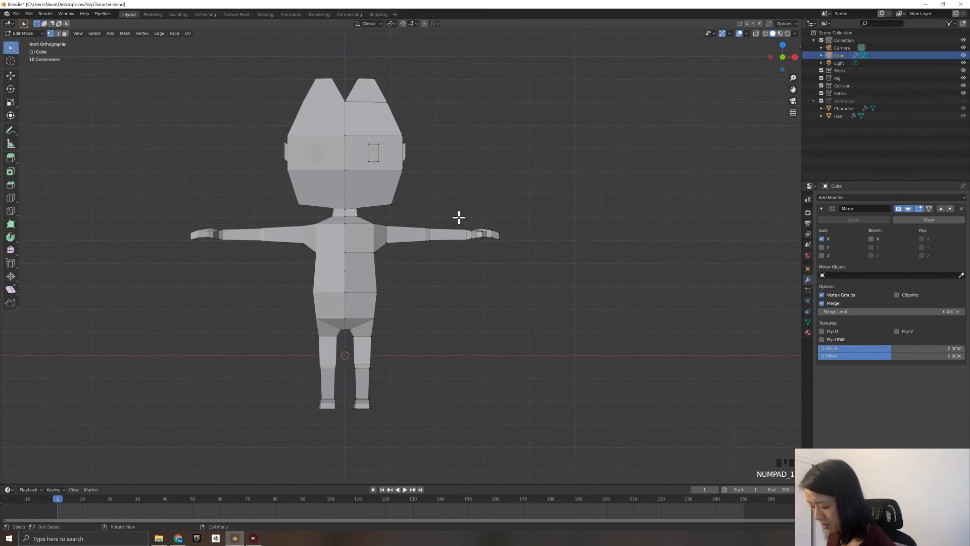
pyautogui.press('KP_3')
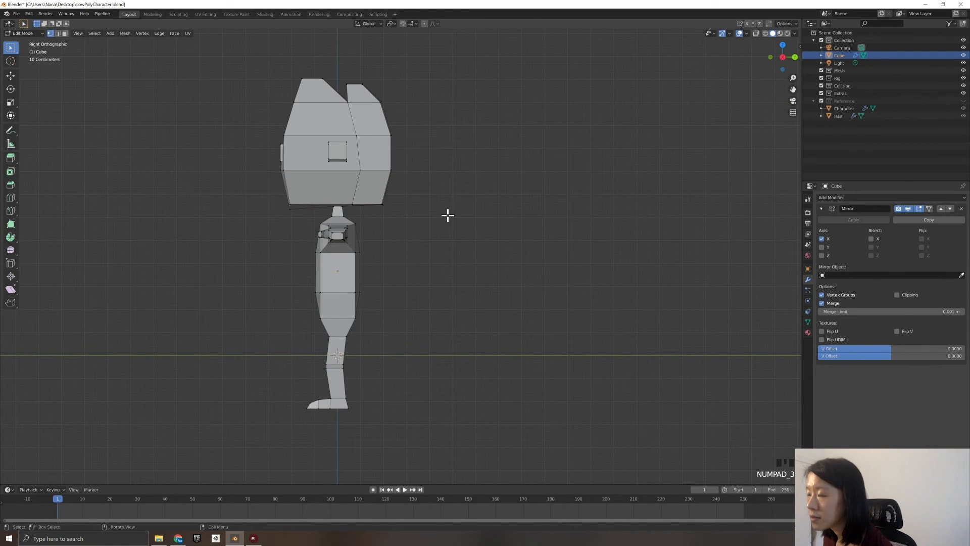
pyautogui.moveTo(330, 175); pyautogui.dragTo(216, 152, button='middle')
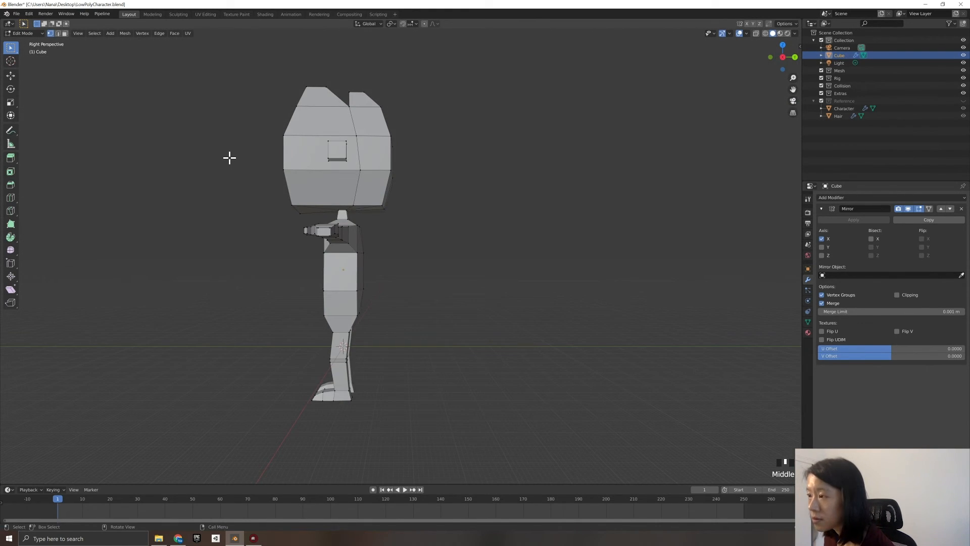
pyautogui.press('KP_3')
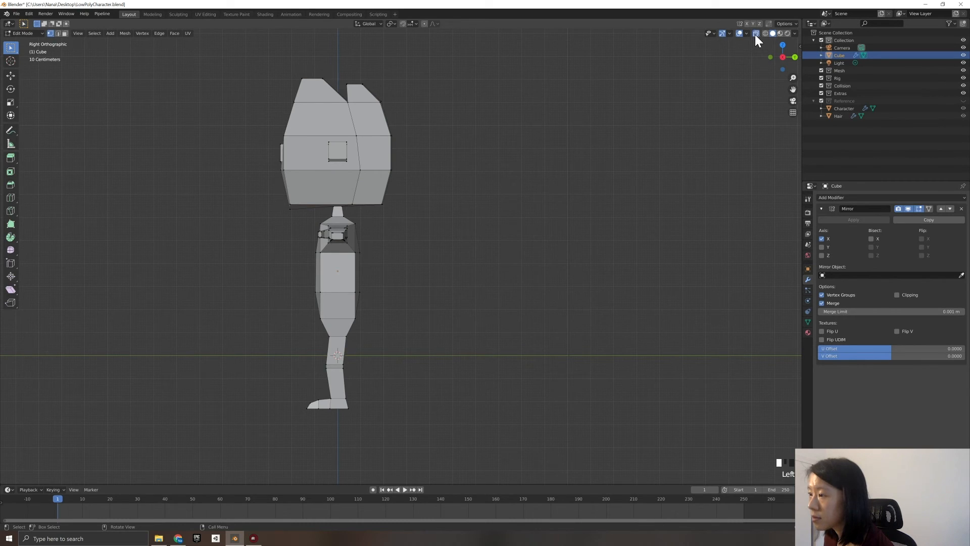
pyautogui.click(756, 34)
pyautogui.click(305, 141)
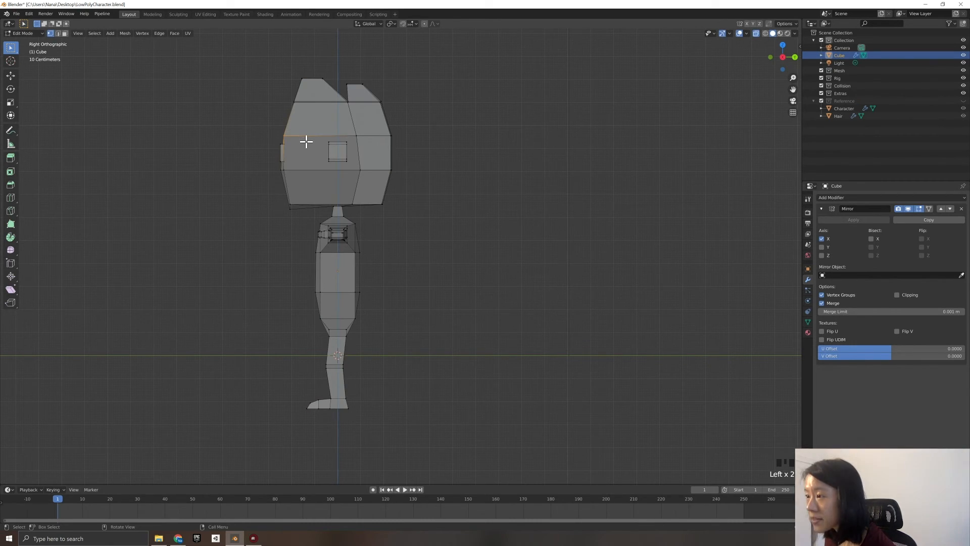
pyautogui.press('g')
pyautogui.click(292, 146)
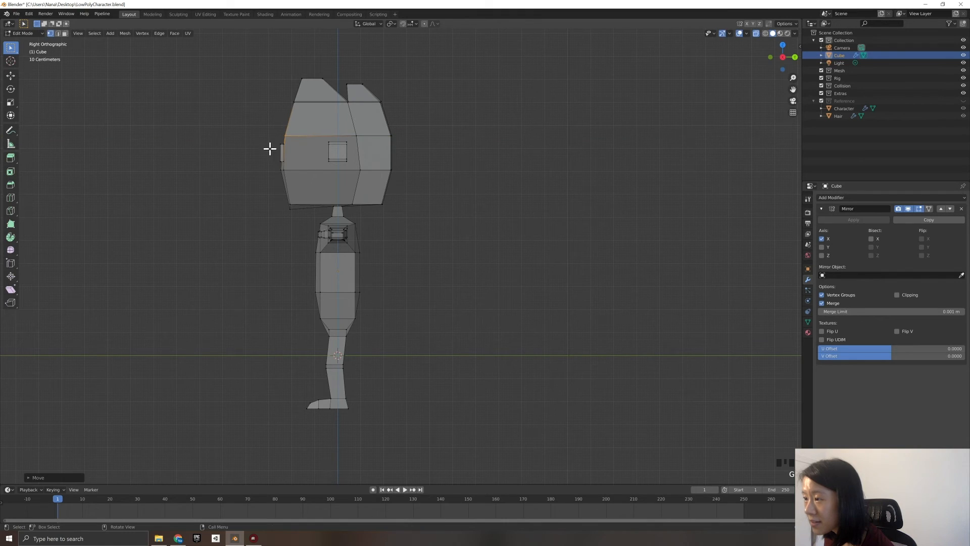
# Examine the head's shape from the front with overlays hidden, restoring overlays and solid display to check it from other angles.
pyautogui.press('KP_1')
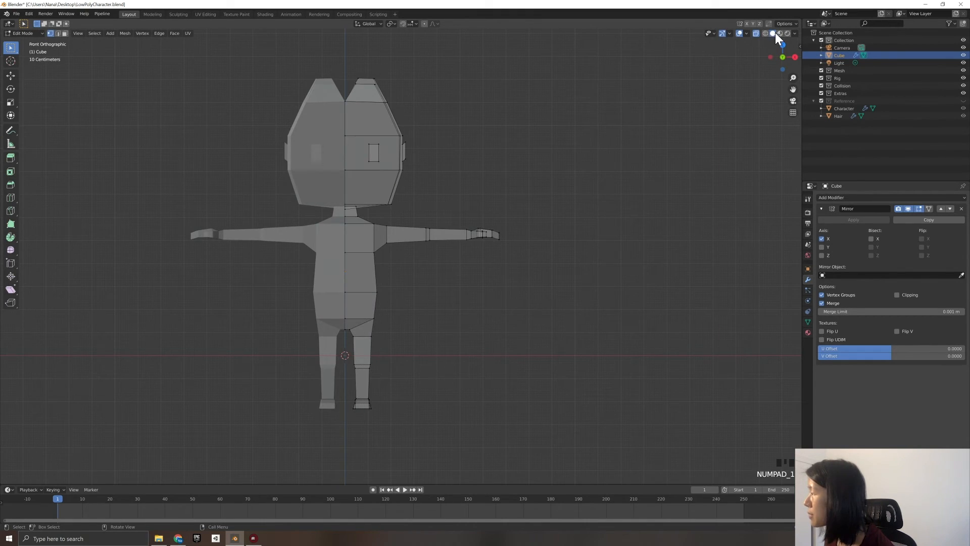
pyautogui.click(738, 33)
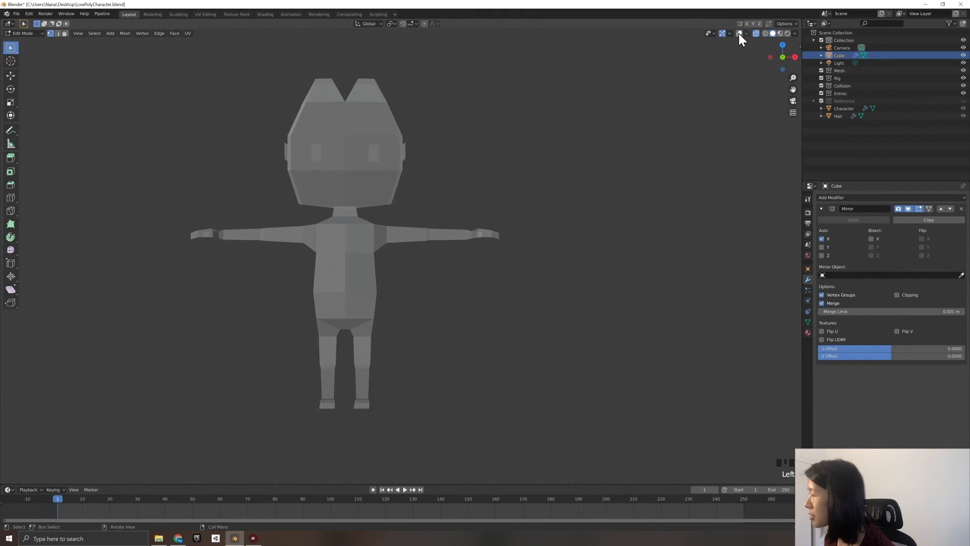
pyautogui.click(739, 33)
pyautogui.click(755, 32)
pyautogui.moveTo(478, 167); pyautogui.dragTo(463, 190, button='middle')
pyautogui.scroll(5, 440, 205)
pyautogui.moveTo(395, 204); pyautogui.dragTo(418, 216, button='middle')
pyautogui.scroll(-5, 423, 217)
pyautogui.scroll(1, 433, 197)
pyautogui.scroll(-1, 439, 205)
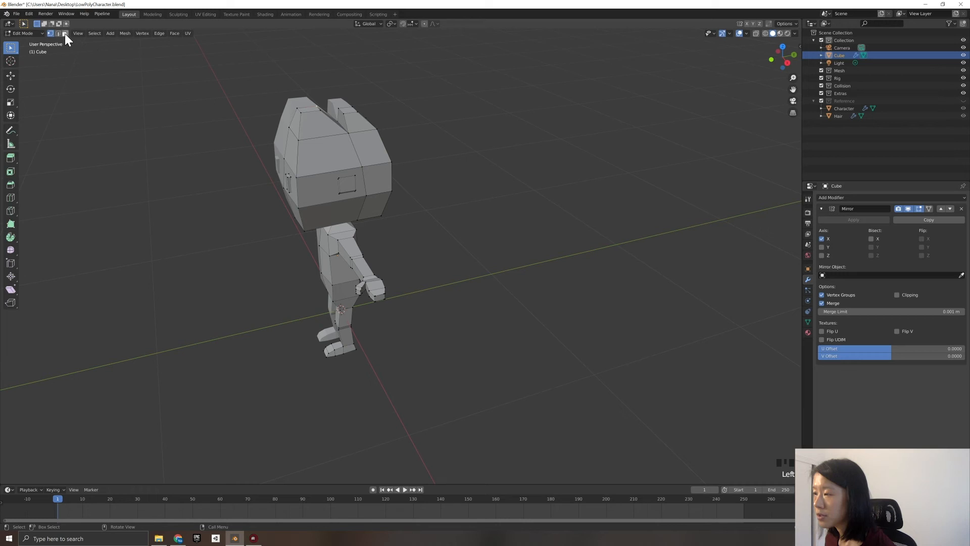
# Scale down the top faces of the front and rear hair tufts together.
pyautogui.click(324, 119)
pyautogui.keyDown('shift'); pyautogui.click(346, 108); pyautogui.keyUp('shift')
pyautogui.press('s')
pyautogui.click(415, 123)
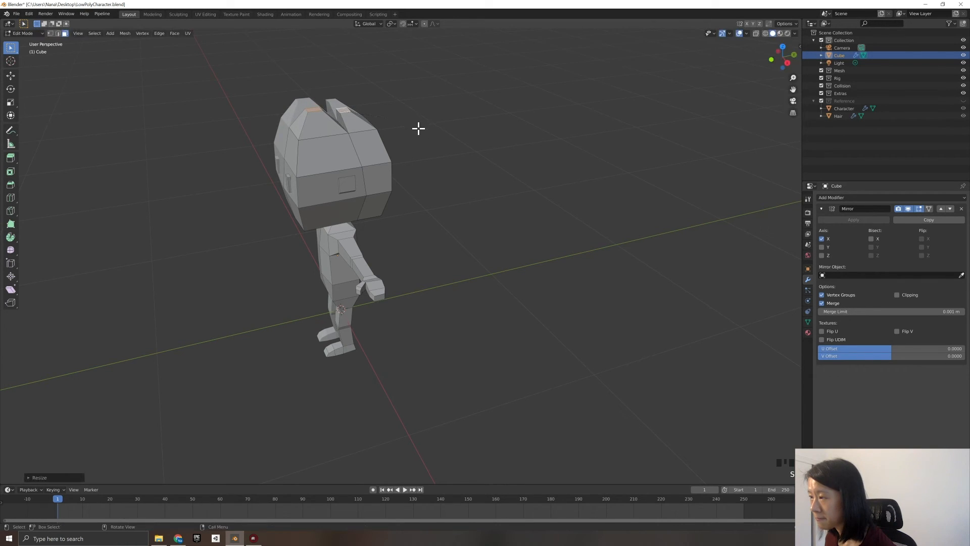
# Examine the shape of the head and hair tufts from the side, front and above.
pyautogui.moveTo(442, 152); pyautogui.dragTo(394, 145, button='middle')
pyautogui.click(374, 148)
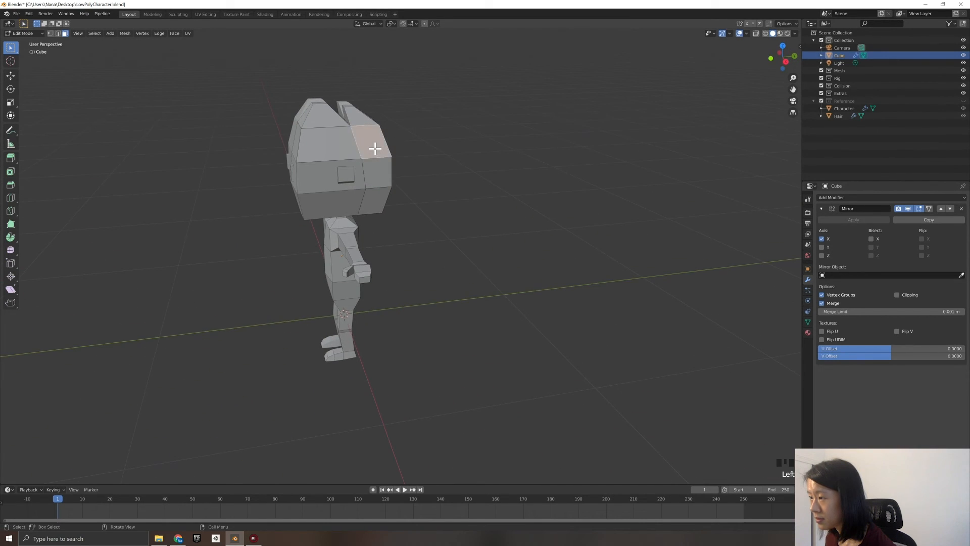
pyautogui.click(429, 187)
pyautogui.moveTo(429, 187); pyautogui.dragTo(394, 132, button='middle')
pyautogui.scroll(-2, 477, 136)
pyautogui.moveTo(476, 137); pyautogui.dragTo(475, 177, button='middle')
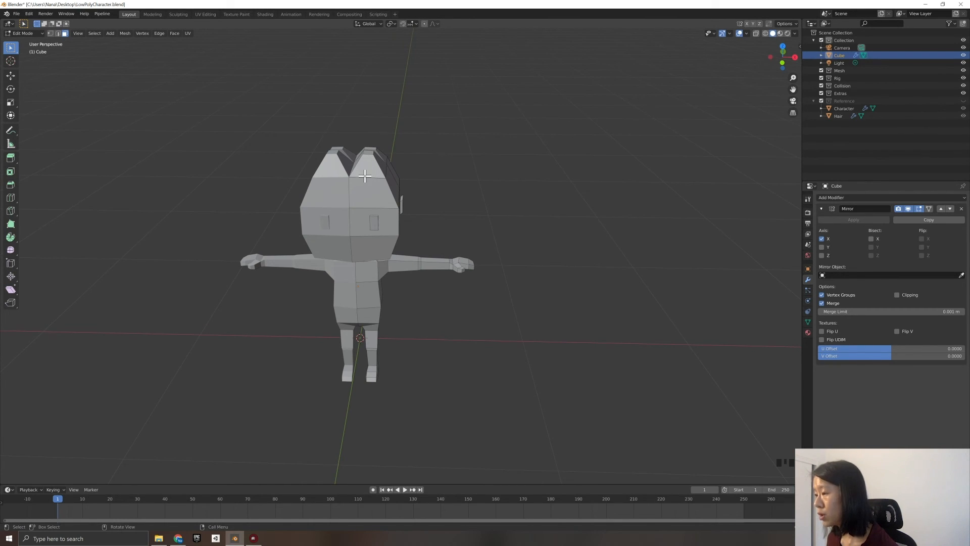
pyautogui.scroll(2, 375, 168)
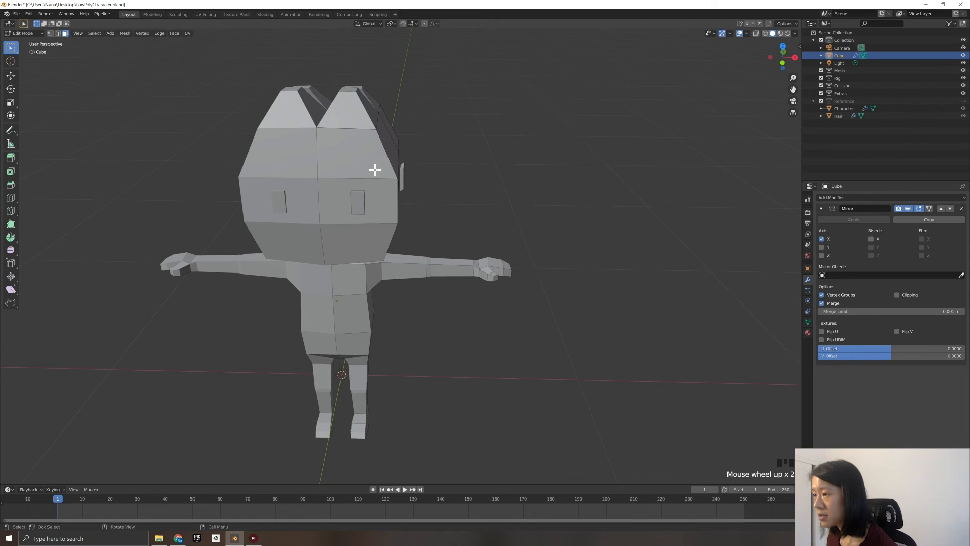
pyautogui.moveTo(422, 137); pyautogui.dragTo(377, 175, button='middle')
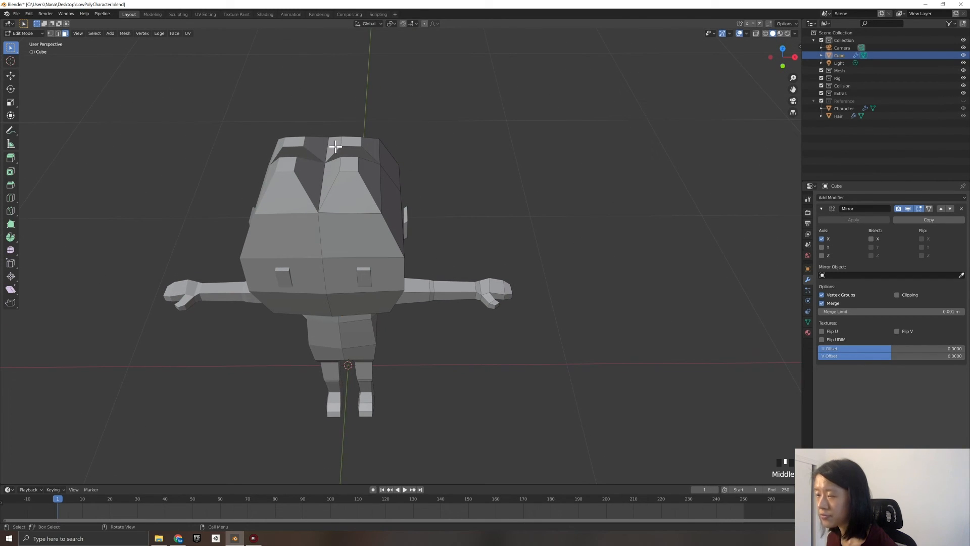
pyautogui.moveTo(367, 161); pyautogui.dragTo(302, 119, button='middle')
# Try a centred front-to-back loop cut through the hair tufts and return to face selection.
pyautogui.hotkey('ctrl', 'r')
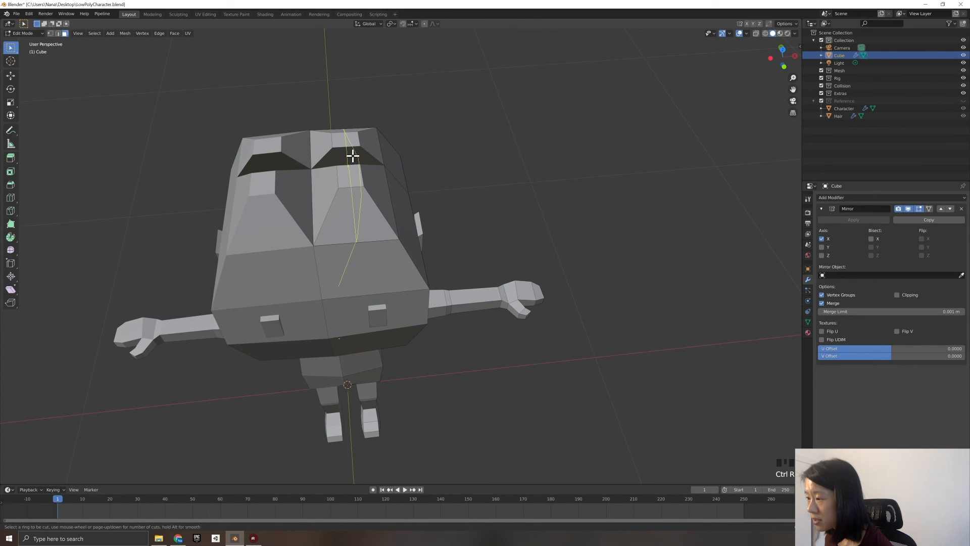
pyautogui.click(353, 149)
pyautogui.rightClick(353, 148)
pyautogui.moveTo(467, 213); pyautogui.dragTo(464, 206, button='middle')
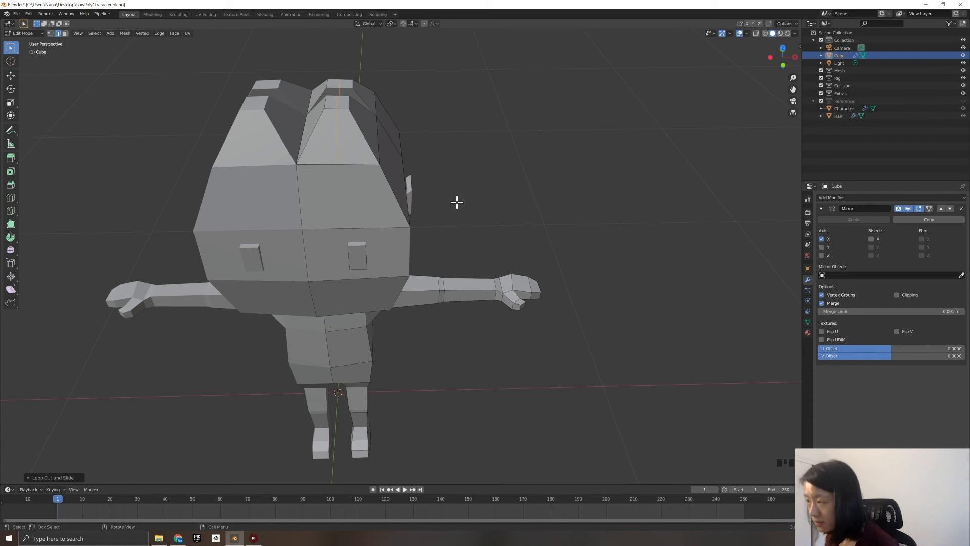
pyautogui.press('3')
pyautogui.moveTo(455, 221)
pyautogui.mouseDown(button='middle')
pyautogui.moveTo(446, 212)
pyautogui.moveTo(453, 217)
pyautogui.mouseUp(button='middle')
pyautogui.scroll(-1, 455, 218)
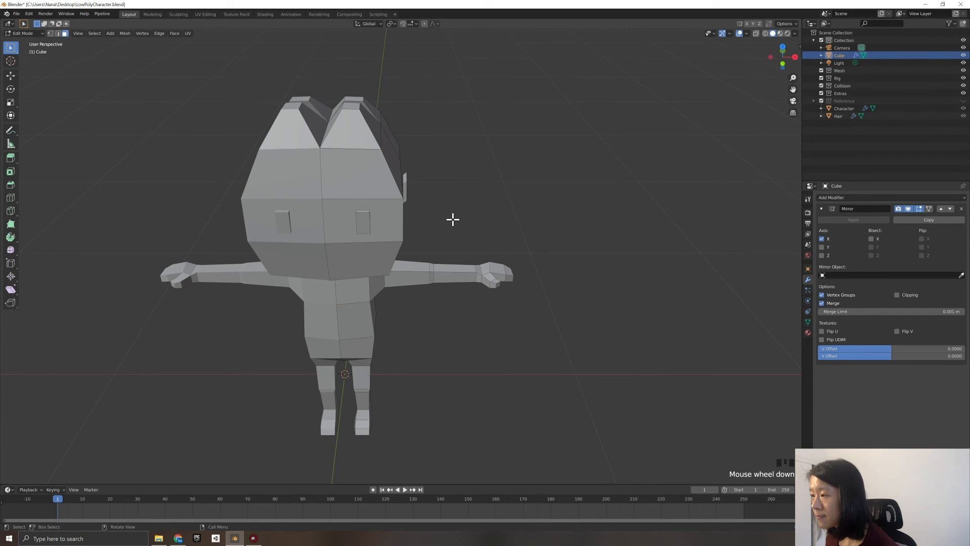
pyautogui.scroll(1, 444, 219)
pyautogui.moveTo(442, 219); pyautogui.dragTo(435, 214, button='middle')
# Show the Reference collection and compare its character's hair with the modelled head.
pyautogui.click(963, 100)
pyautogui.scroll(-2, 317, 223)
pyautogui.scroll(-2, 317, 222)
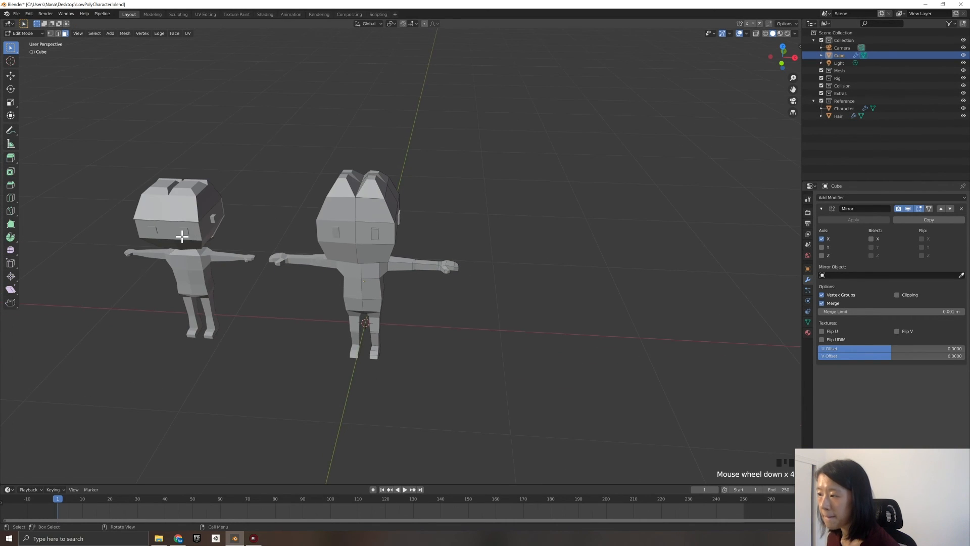
pyautogui.moveTo(225, 219); pyautogui.dragTo(235, 238, button='middle')
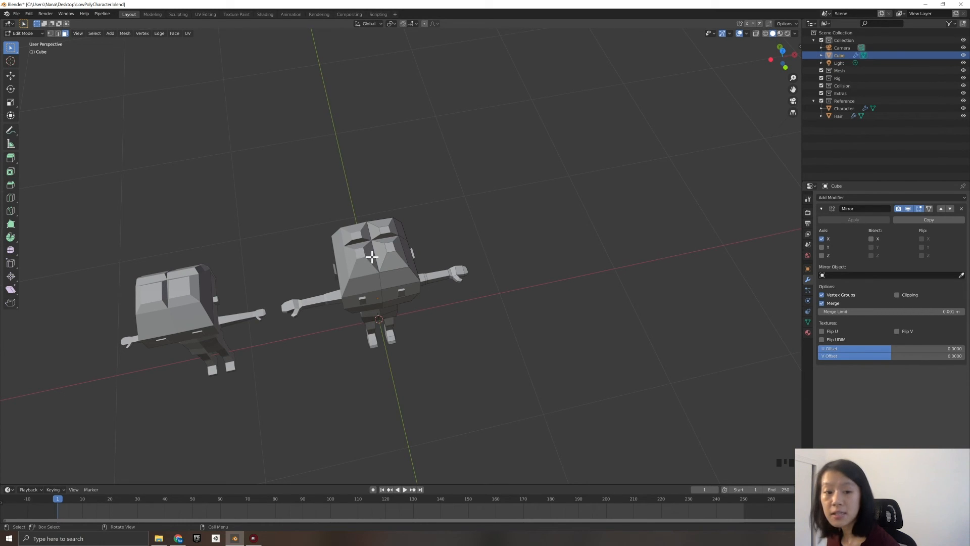
pyautogui.moveTo(469, 256); pyautogui.dragTo(420, 248, button='middle')
pyautogui.scroll(4, 449, 250)
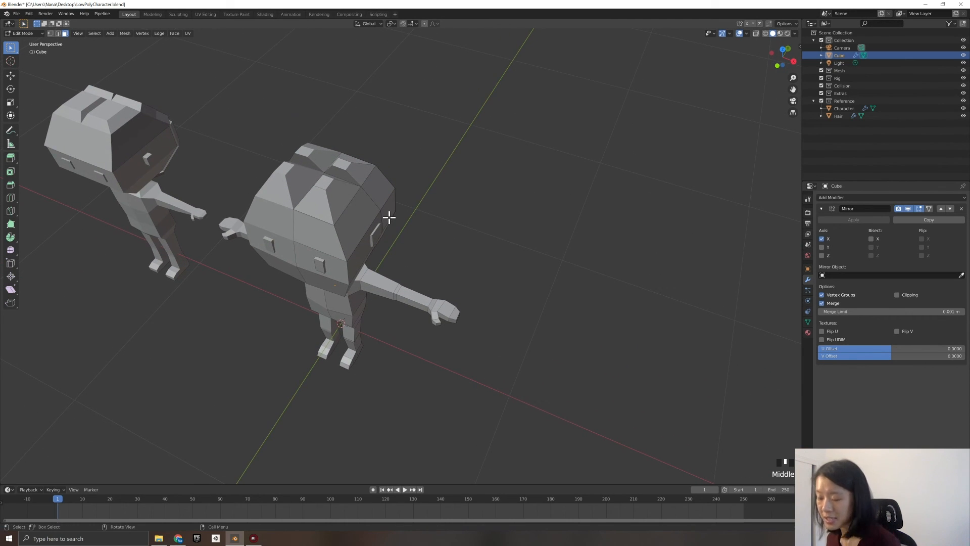
# Undo the recent edits back to the flat-topped head from before the front tuft was extruded.
pyautogui.hotkey('ctrl', 'z')
pyautogui.hotkey('ctrl', 'z')
pyautogui.hotkey('ctrl', 'z')
pyautogui.hotkey('ctrl', 'z')
pyautogui.hotkey('ctrl', 'z')
pyautogui.hotkey('ctrl', 'z')
pyautogui.hotkey('ctrl', 'z')
pyautogui.hotkey('ctrl', 'z')
pyautogui.hotkey('ctrl', 'z')
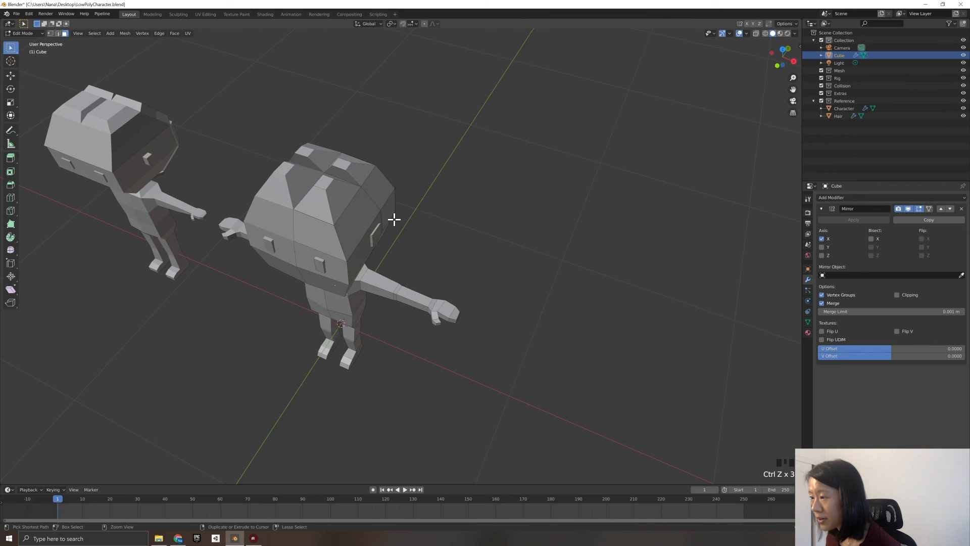
pyautogui.hotkey('ctrl', 'z')
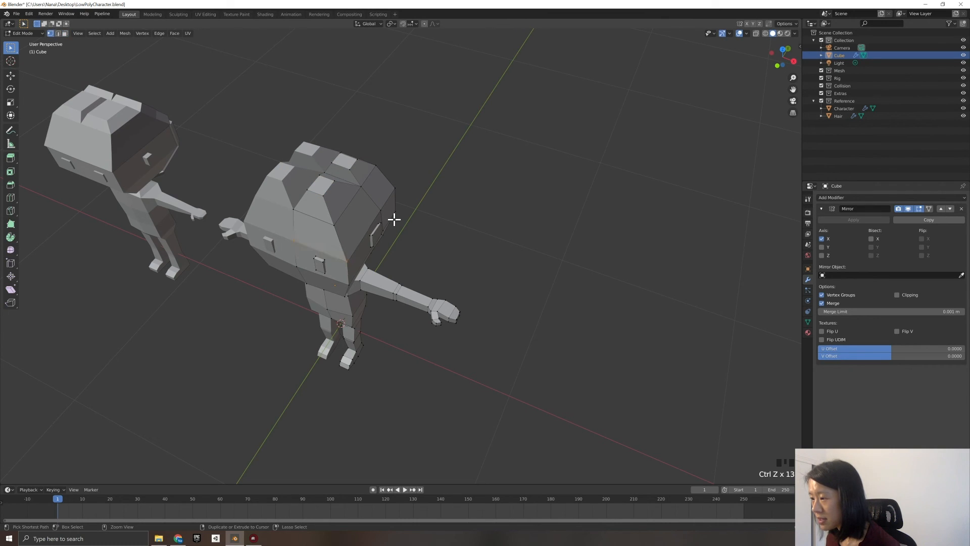
pyautogui.hotkey('ctrl', 'z')
pyautogui.hotkey('ctrl', 'z')
pyautogui.hotkey('ctrl', 'z')
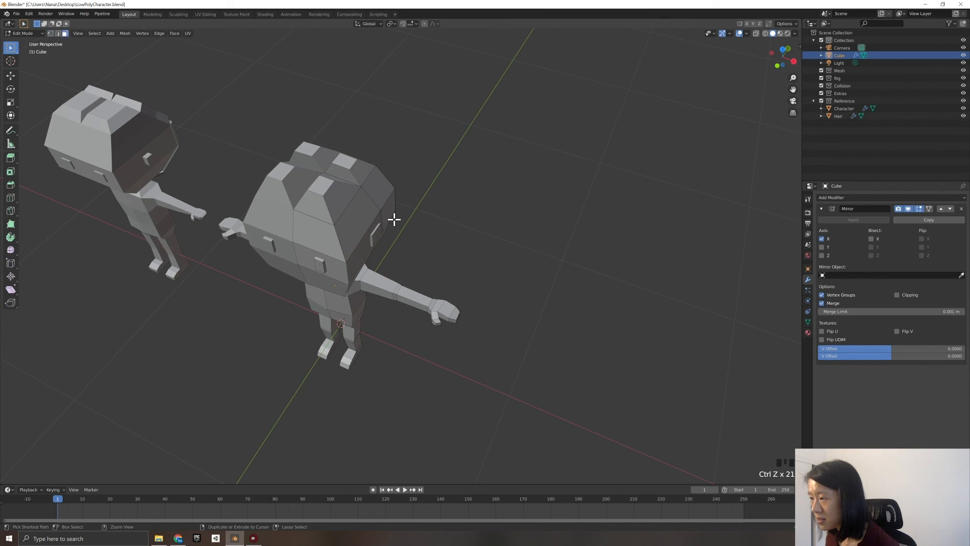
pyautogui.hotkey('ctrl', 'z')
pyautogui.hotkey('ctrl', 'z')
pyautogui.hotkey('ctrl', 'z')
pyautogui.hotkey('ctrl', 'z')
pyautogui.hotkey('ctrl', 'z')
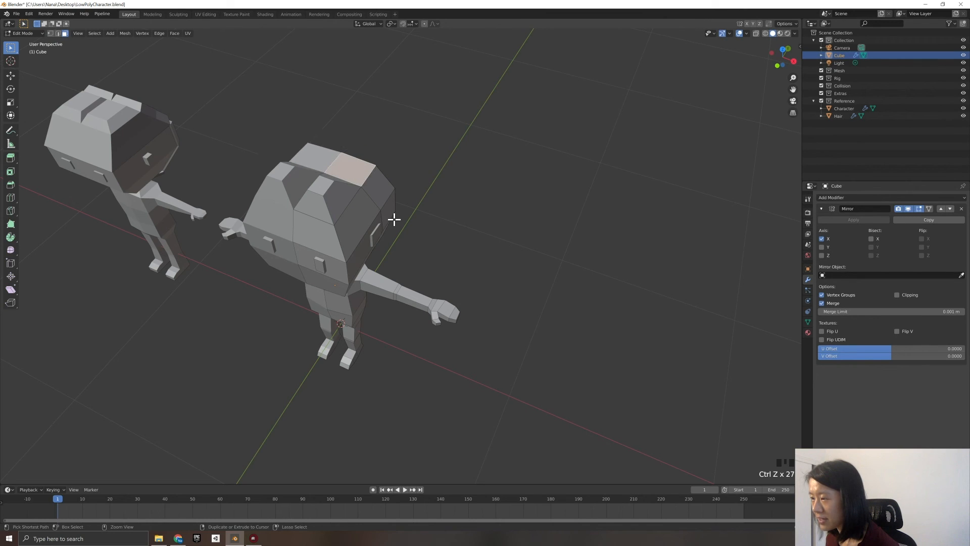
pyautogui.hotkey('ctrl', 'z')
pyautogui.hotkey('ctrl', 'z')
pyautogui.hotkey('ctrl', 'z')
pyautogui.hotkey('ctrl', 'z')
pyautogui.hotkey('ctrl', 'z')
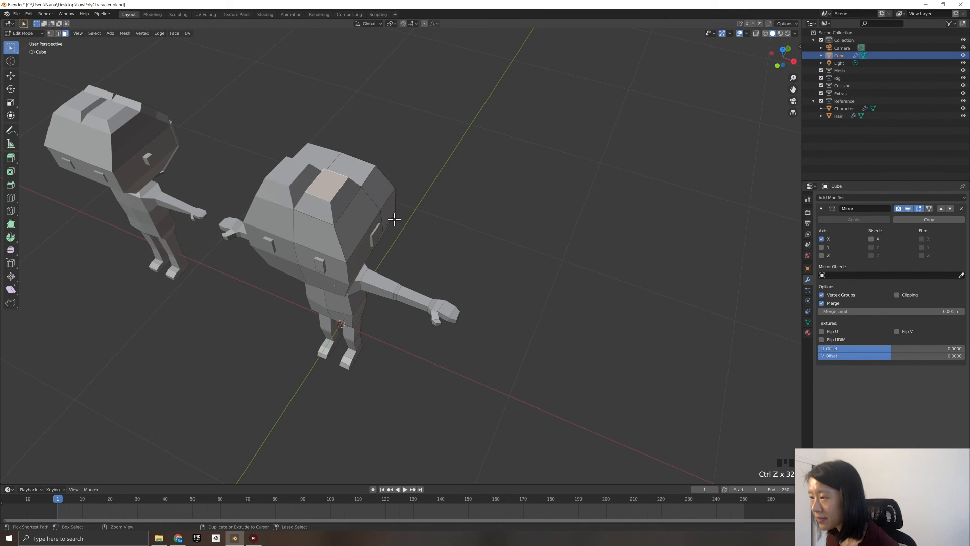
pyautogui.hotkey('ctrl', 'z')
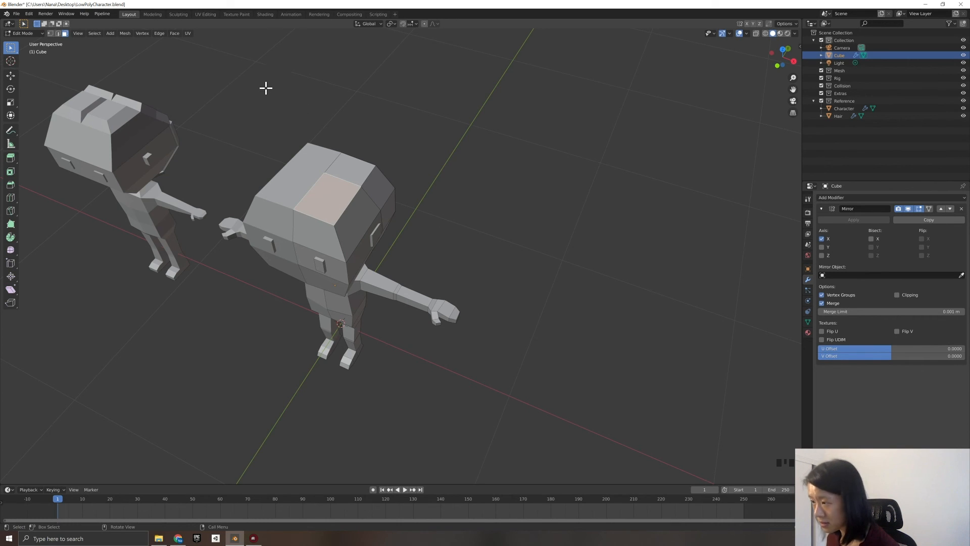
# Add a centred loop cut running side to side across the front half of the head, splitting its front top face in two.
pyautogui.click(349, 190)
pyautogui.hotkey('ctrl', 'r')
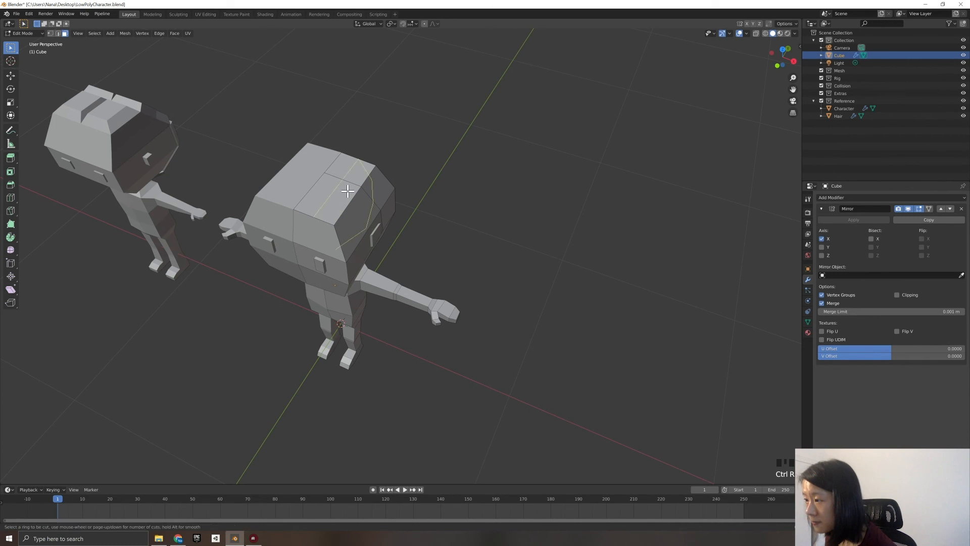
pyautogui.click(317, 197)
pyautogui.rightClick(317, 197)
pyautogui.moveTo(449, 243); pyautogui.dragTo(432, 264, button='middle')
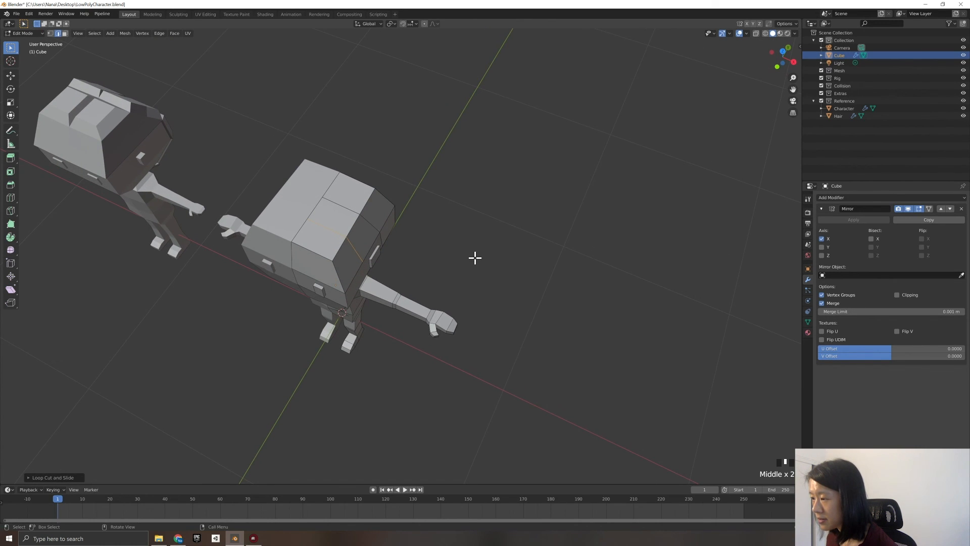
pyautogui.click(478, 258)
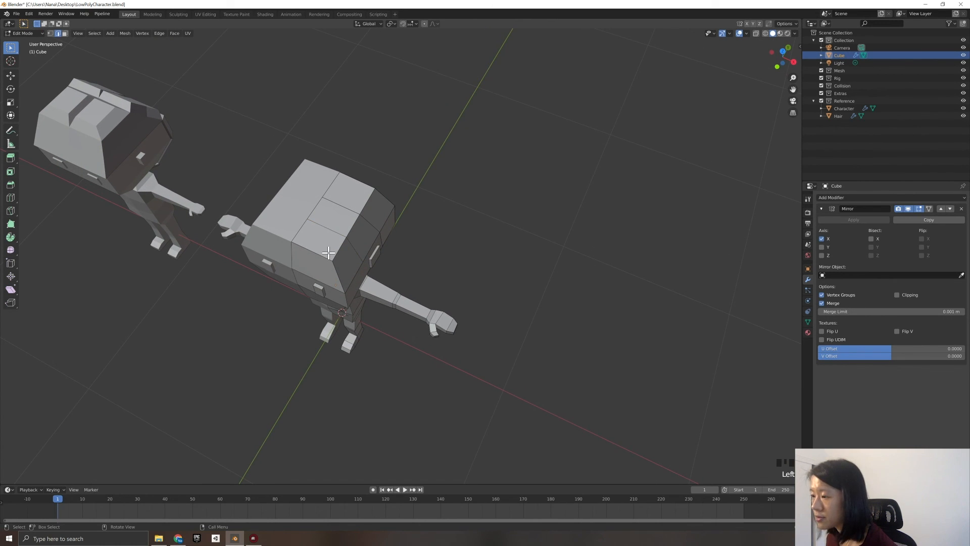
# Extrude the frontmost top face of the head upward and scale it down into a tapered hair tuft.
pyautogui.click(326, 246)
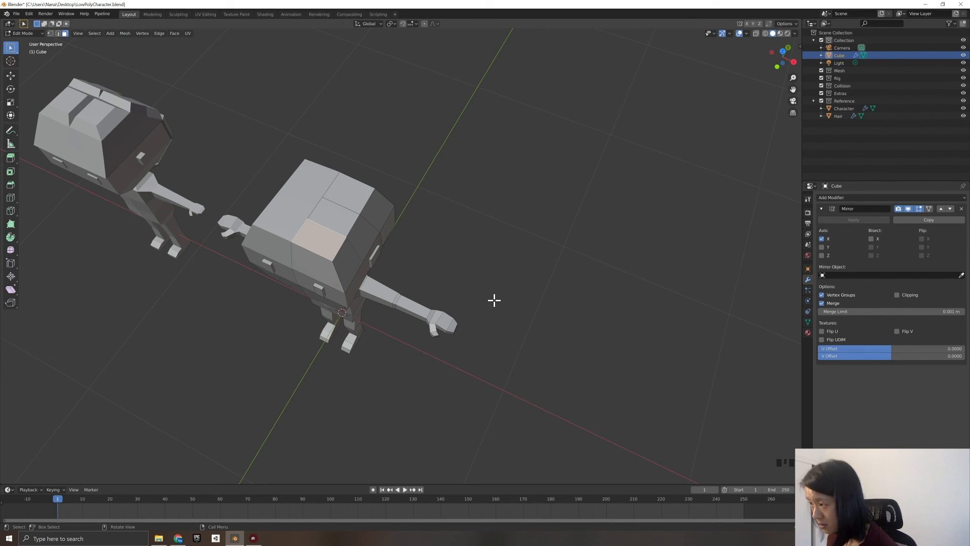
pyautogui.press('KP_1')
pyautogui.press('e')
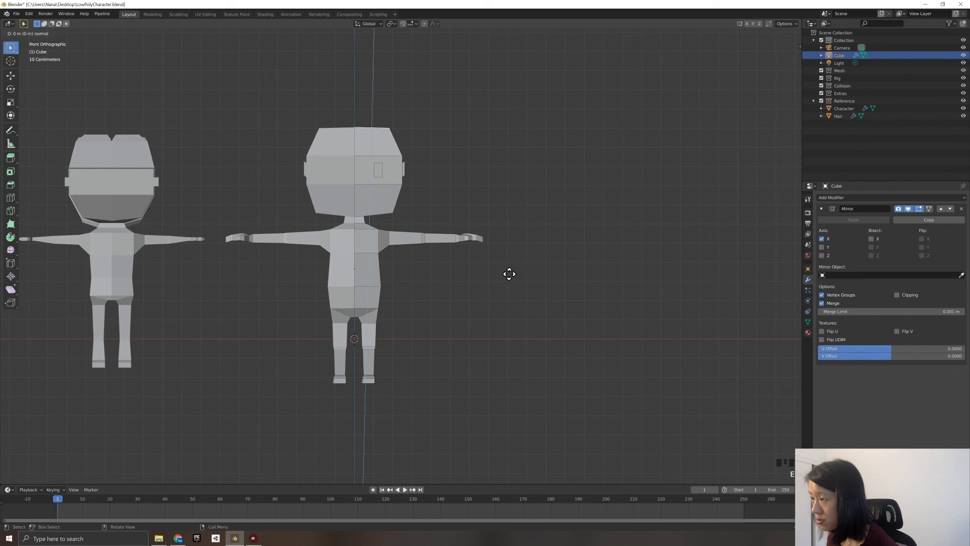
pyautogui.click(513, 262)
pyautogui.press('s')
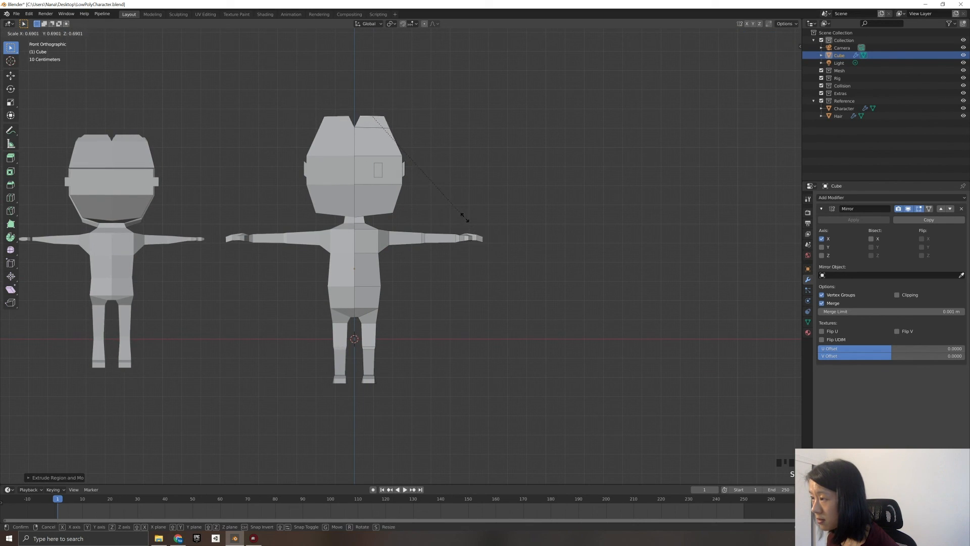
pyautogui.click(433, 189)
# Extrude the middle top face of the head upward and scale it down into a second tapered tuft.
pyautogui.moveTo(433, 189)
pyautogui.mouseDown(button='middle')
pyautogui.moveTo(472, 192)
pyautogui.moveTo(423, 184)
pyautogui.mouseUp(button='middle')
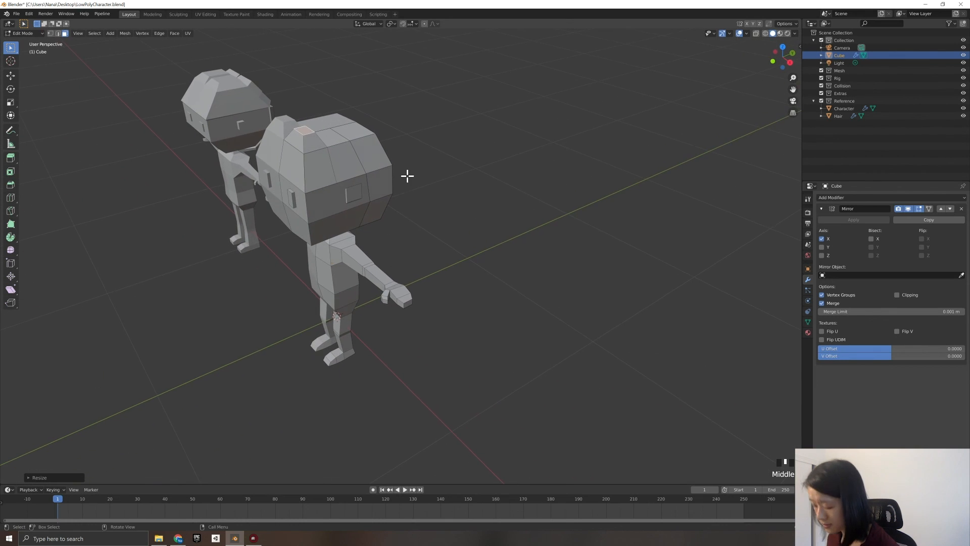
pyautogui.press('e')
pyautogui.click(521, 203)
pyautogui.press('s')
pyautogui.click(477, 181)
pyautogui.moveTo(484, 200); pyautogui.dragTo(401, 119, button='middle')
pyautogui.press('s')
pyautogui.click(450, 171)
# Extrude the rear top face of the head upward and scale it down into a third tapered tuft.
pyautogui.scroll(1, 386, 107)
pyautogui.click(356, 92)
pyautogui.press('e')
pyautogui.click(363, 88)
pyautogui.press('s')
pyautogui.click(356, 83)
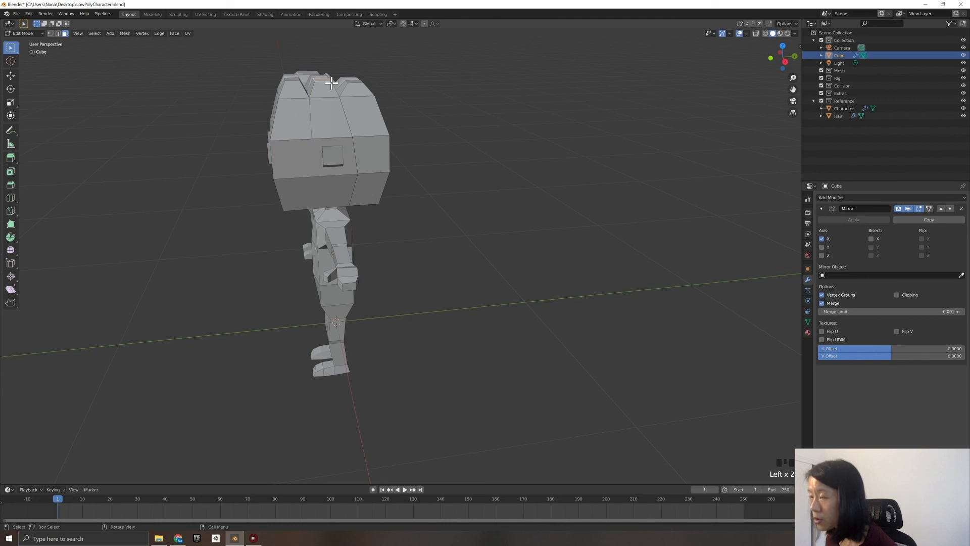
# Raise the top face of the middle hair tuft slightly along the Z axis.
pyautogui.press('g')
pyautogui.press('z')
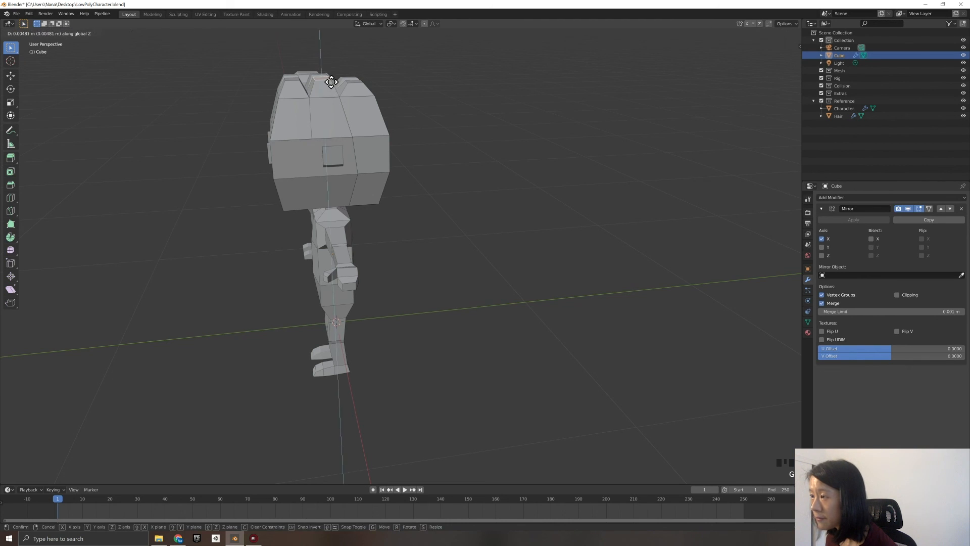
pyautogui.press('g')
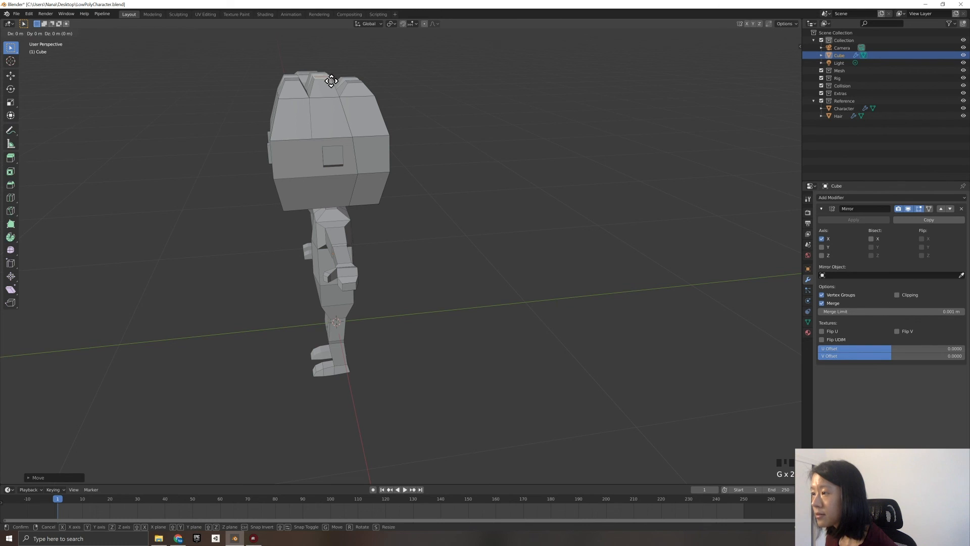
pyautogui.click(423, 87)
pyautogui.hotkey('ctrl', 'z')
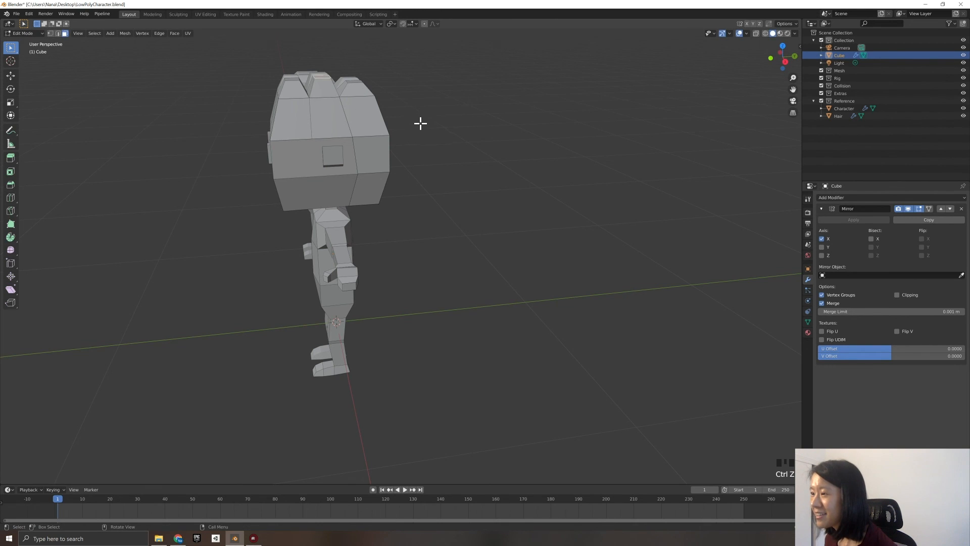
# Raise the top face of the rear hair tuft by about 0.01 m along the Z axis.
pyautogui.moveTo(420, 121); pyautogui.dragTo(424, 130, button='middle')
pyautogui.click(355, 87)
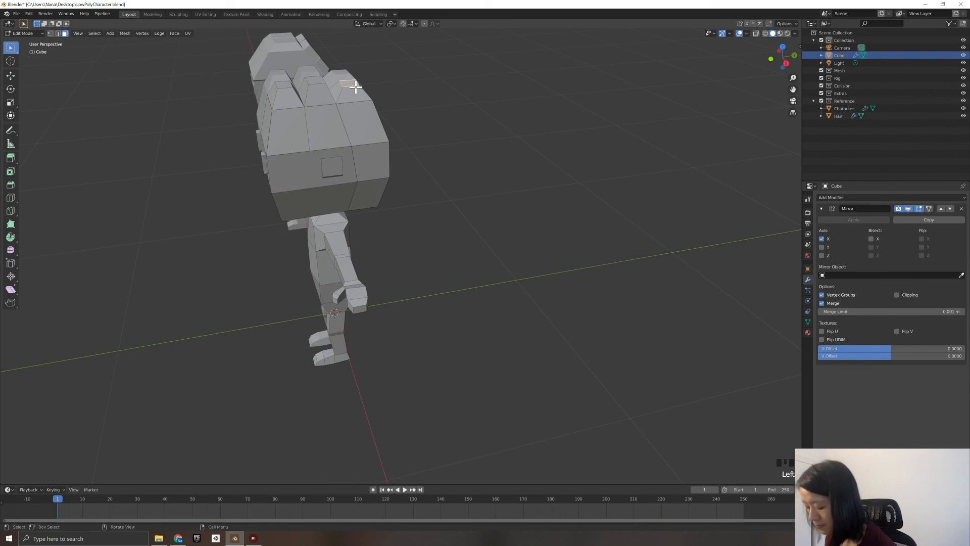
pyautogui.press('g')
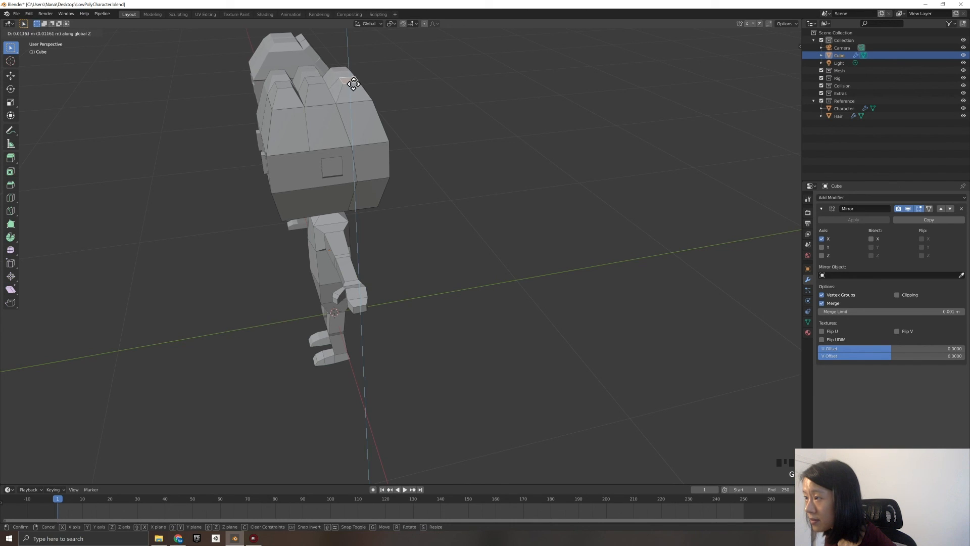
pyautogui.click(354, 83)
# Move the top faces of all three hair tufts together along the Y axis toward the front of the head.
pyautogui.moveTo(396, 100); pyautogui.dragTo(396, 115, button='middle')
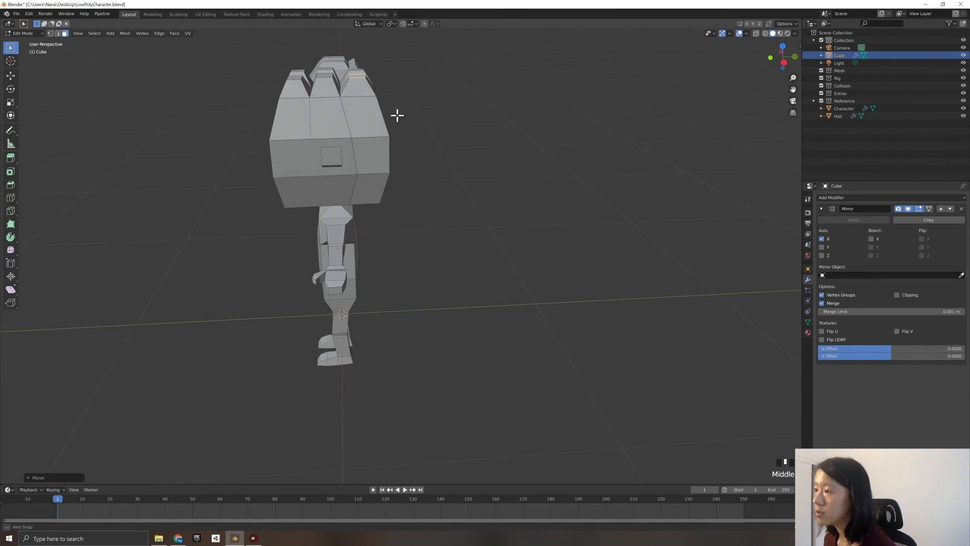
pyautogui.keyDown('shift'); pyautogui.click(331, 77); pyautogui.keyUp('shift')
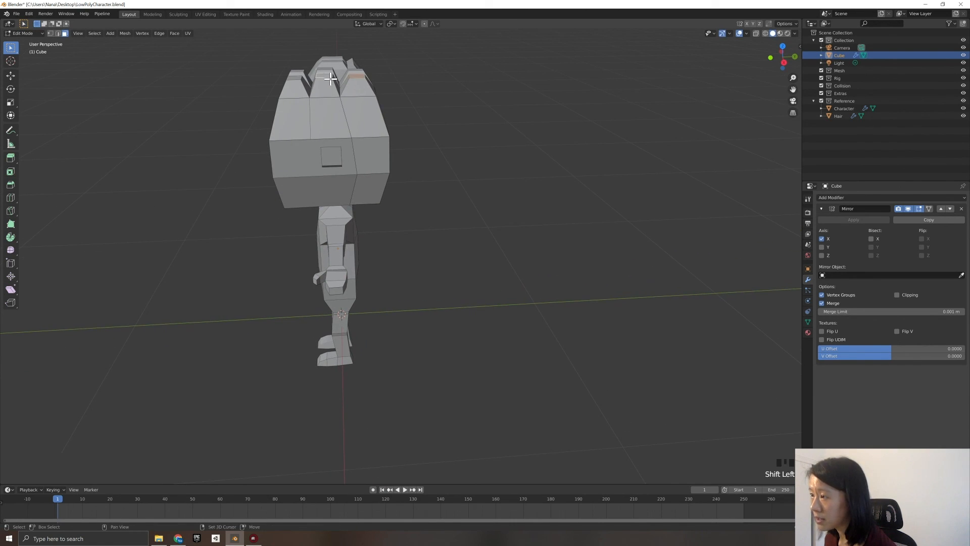
pyautogui.keyDown('shift'); pyautogui.click(300, 78); pyautogui.keyUp('shift')
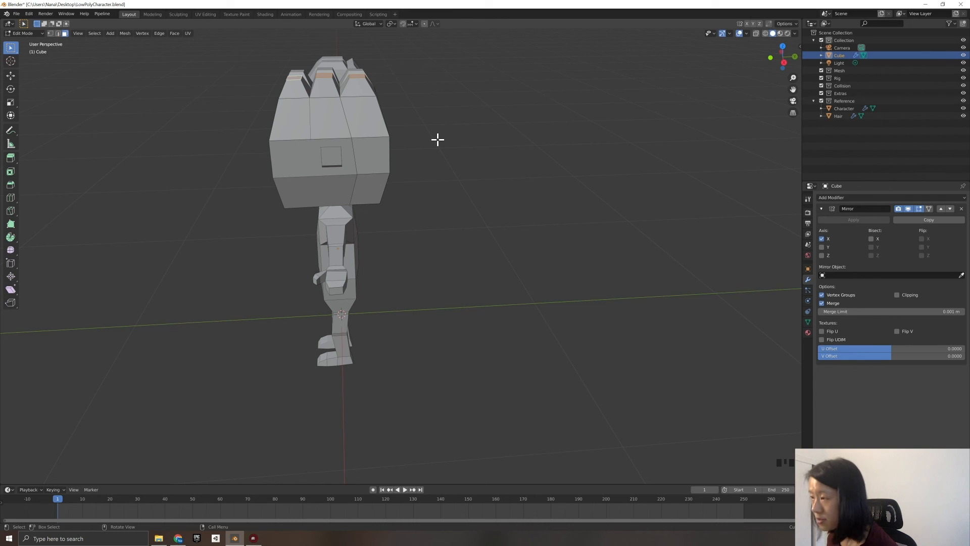
pyautogui.press('g')
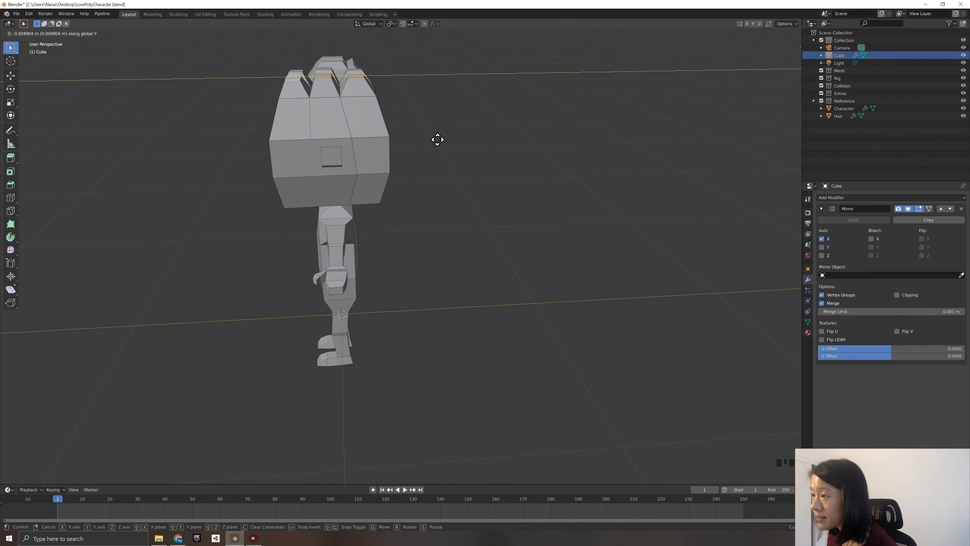
pyautogui.click(429, 134)
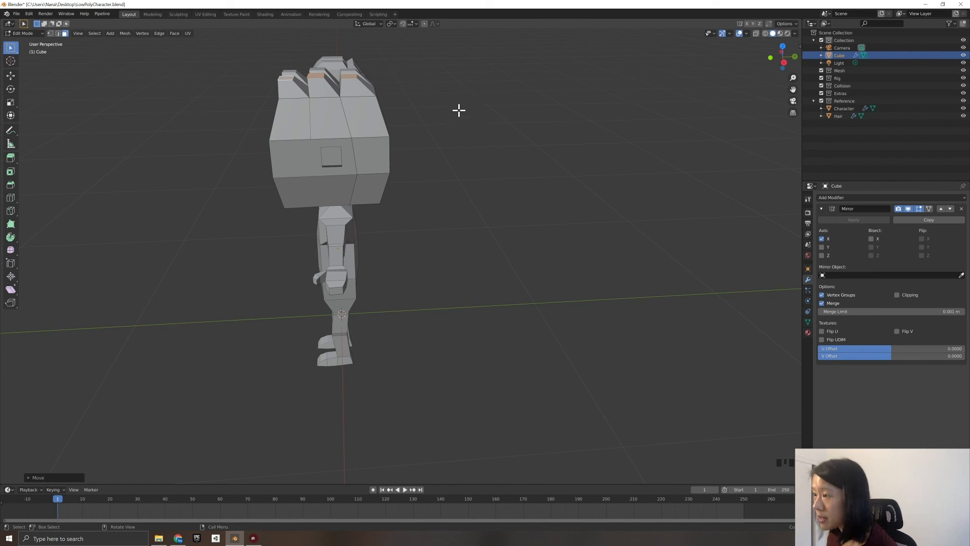
# Scale down the three selected tuft tops in several passes to make the hair tips narrower.
pyautogui.press('s')
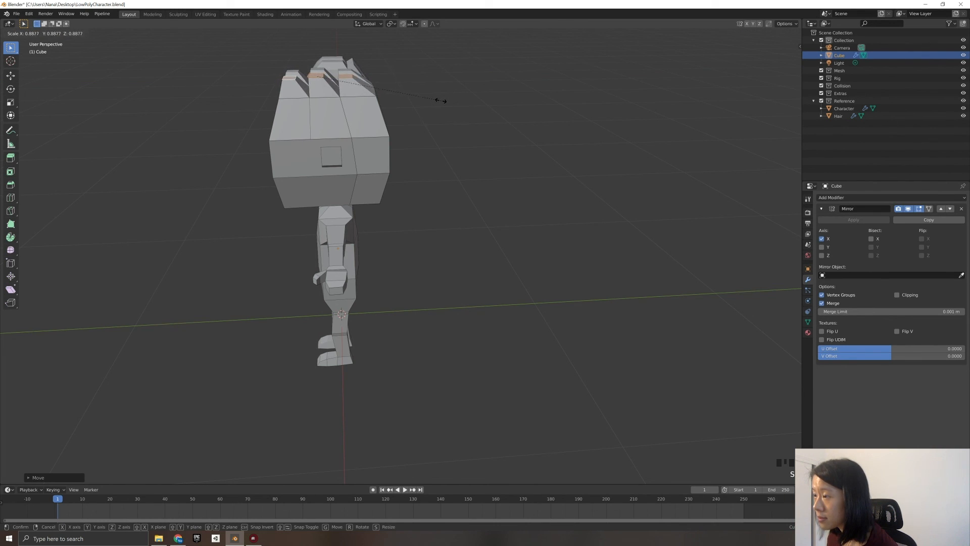
pyautogui.click(432, 100)
pyautogui.press('s')
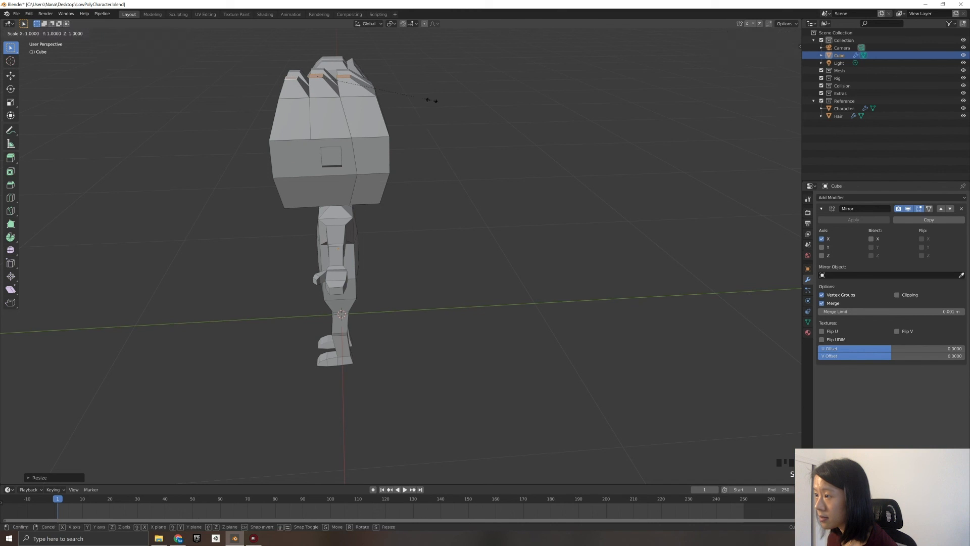
pyautogui.click(422, 95)
pyautogui.moveTo(433, 124); pyautogui.dragTo(476, 134, button='middle')
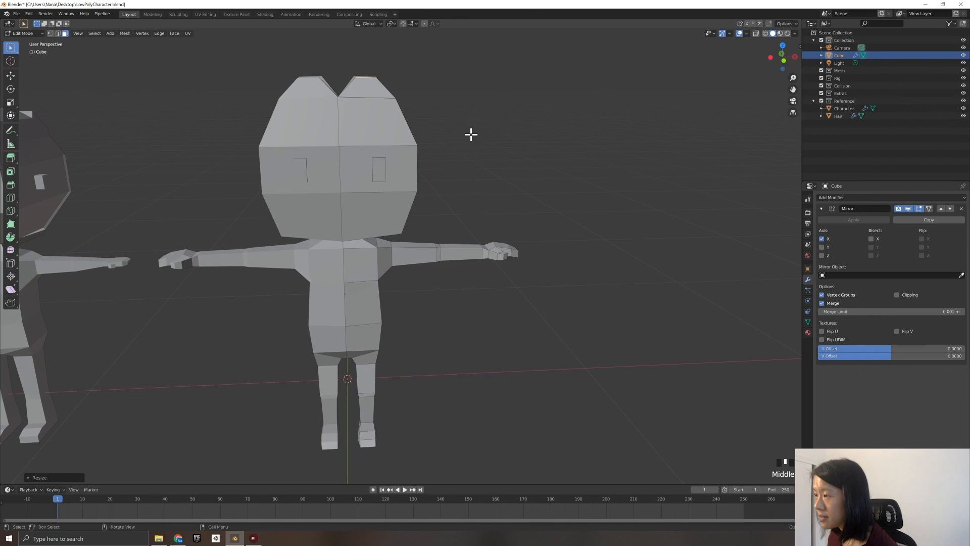
pyautogui.moveTo(406, 102); pyautogui.dragTo(435, 133, button='middle')
pyautogui.press('s')
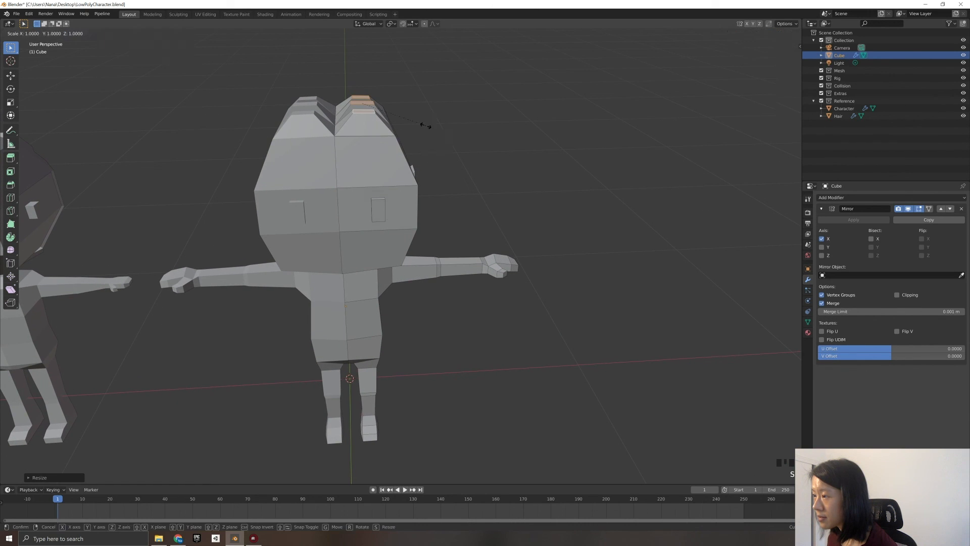
pyautogui.click(423, 126)
pyautogui.click(427, 130)
# Move only the front hair tuft's top face slightly forward along the Y axis and clear the selection.
pyautogui.click(374, 120)
pyautogui.click(457, 141)
pyautogui.moveTo(457, 141); pyautogui.dragTo(275, 114, button='middle')
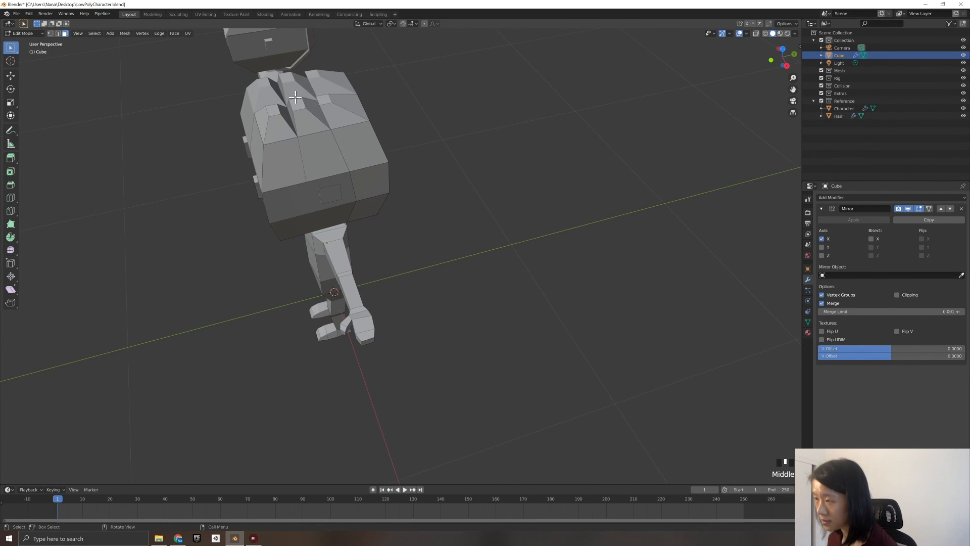
pyautogui.press('g')
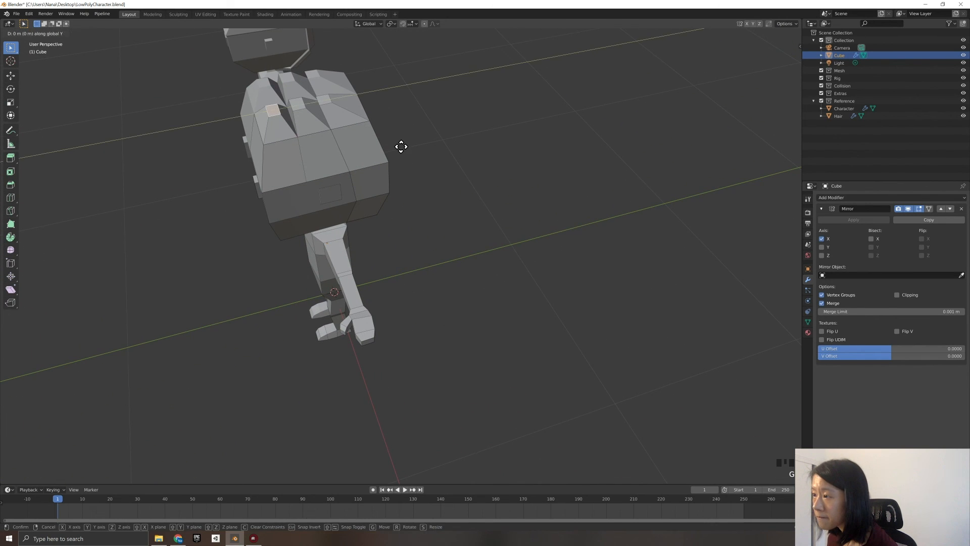
pyautogui.click(393, 143)
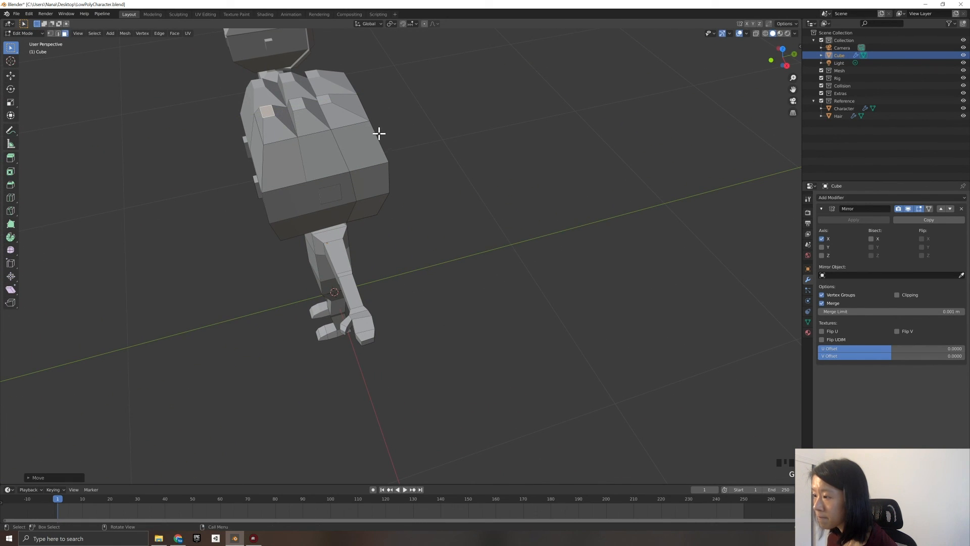
pyautogui.click(410, 167)
pyautogui.moveTo(455, 229)
pyautogui.mouseDown(button='middle')
pyautogui.moveTo(439, 240)
pyautogui.moveTo(475, 226)
pyautogui.moveTo(465, 223)
pyautogui.mouseUp(button='middle')
pyautogui.scroll(-3, 475, 222)
pyautogui.scroll(-2, 465, 224)
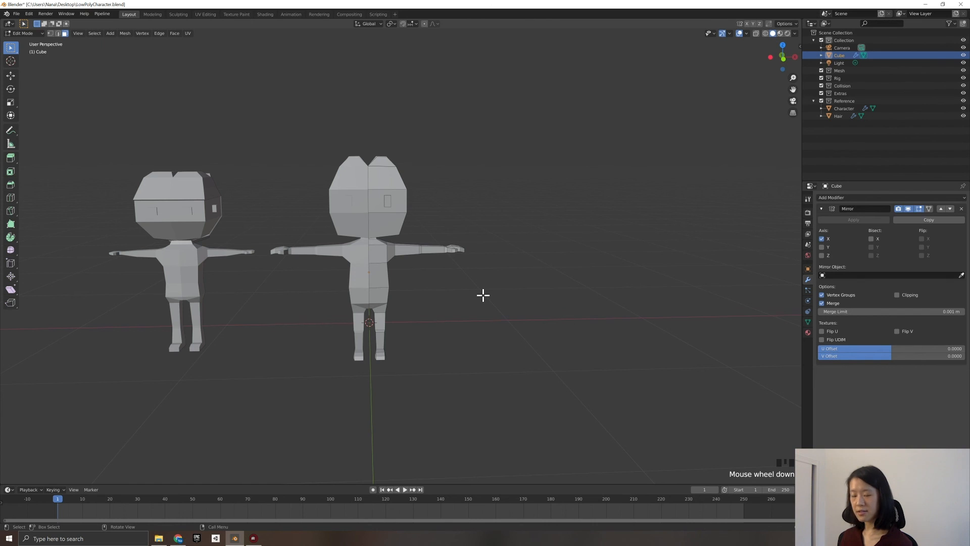
pyautogui.moveTo(437, 298); pyautogui.dragTo(445, 318, button='middle')
pyautogui.scroll(-2, 434, 342)
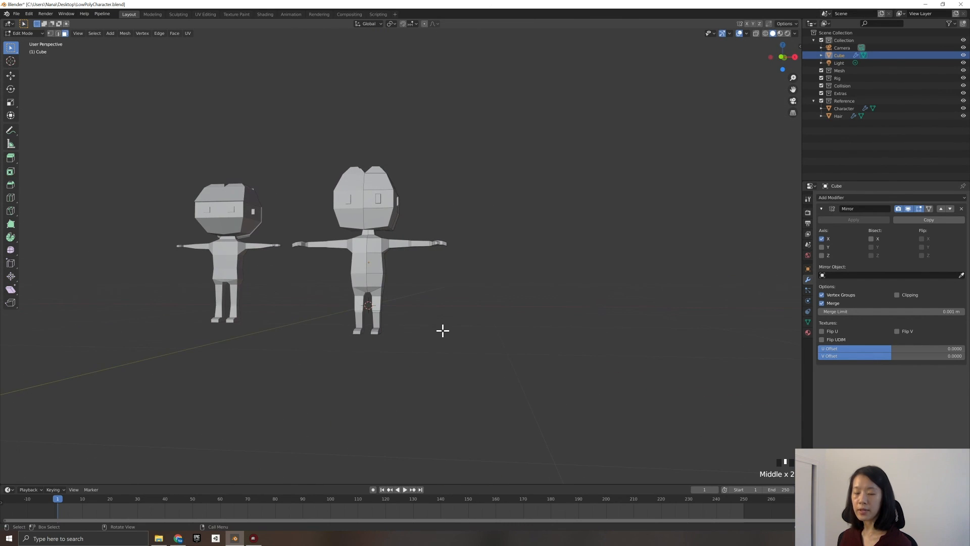